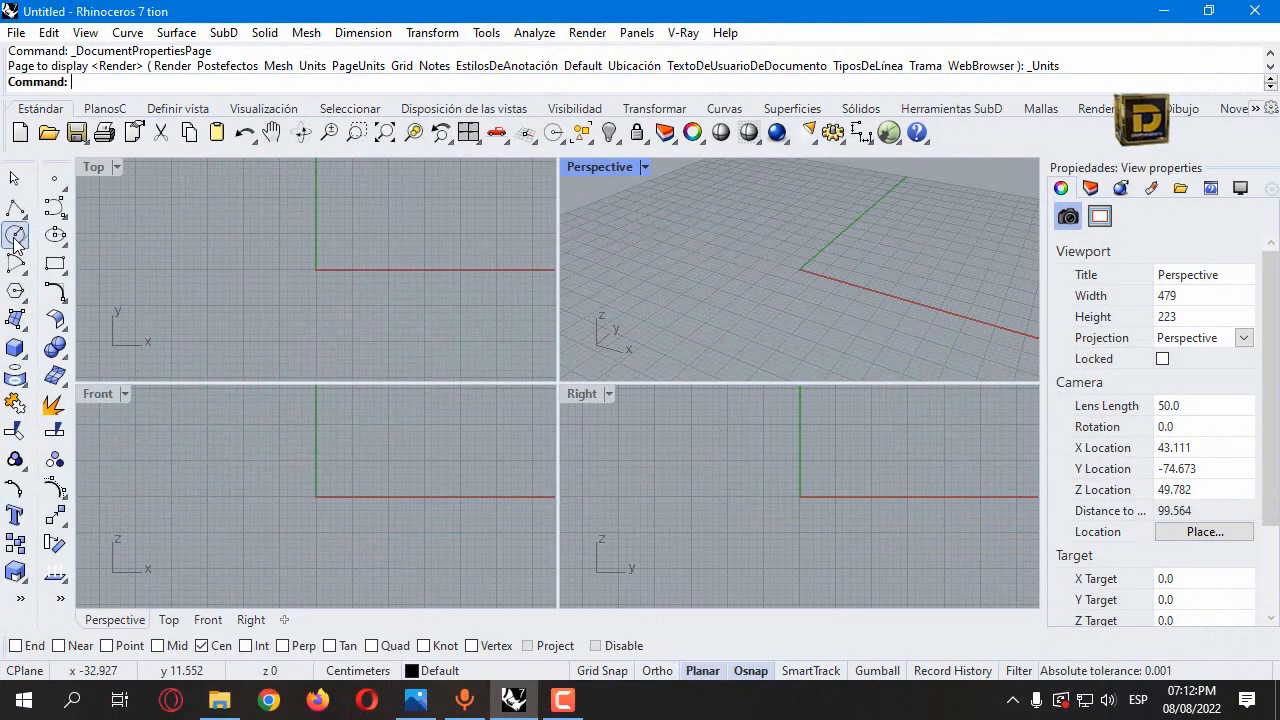
Step: Draw two concentric circles beside the origin in the Top view, with diameters of 5 cm and 5.2 cm
left_click(340, 251)
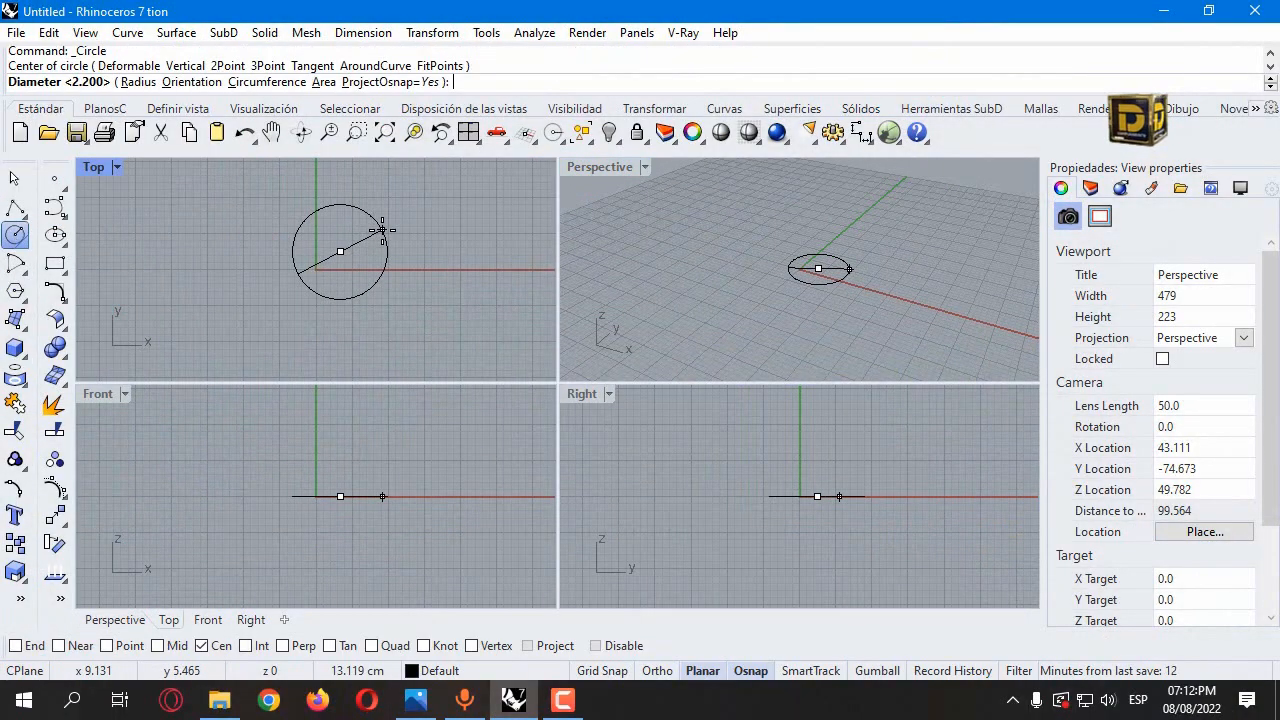
type("5")
key("Return")
scroll(336, 247, "up", 3)
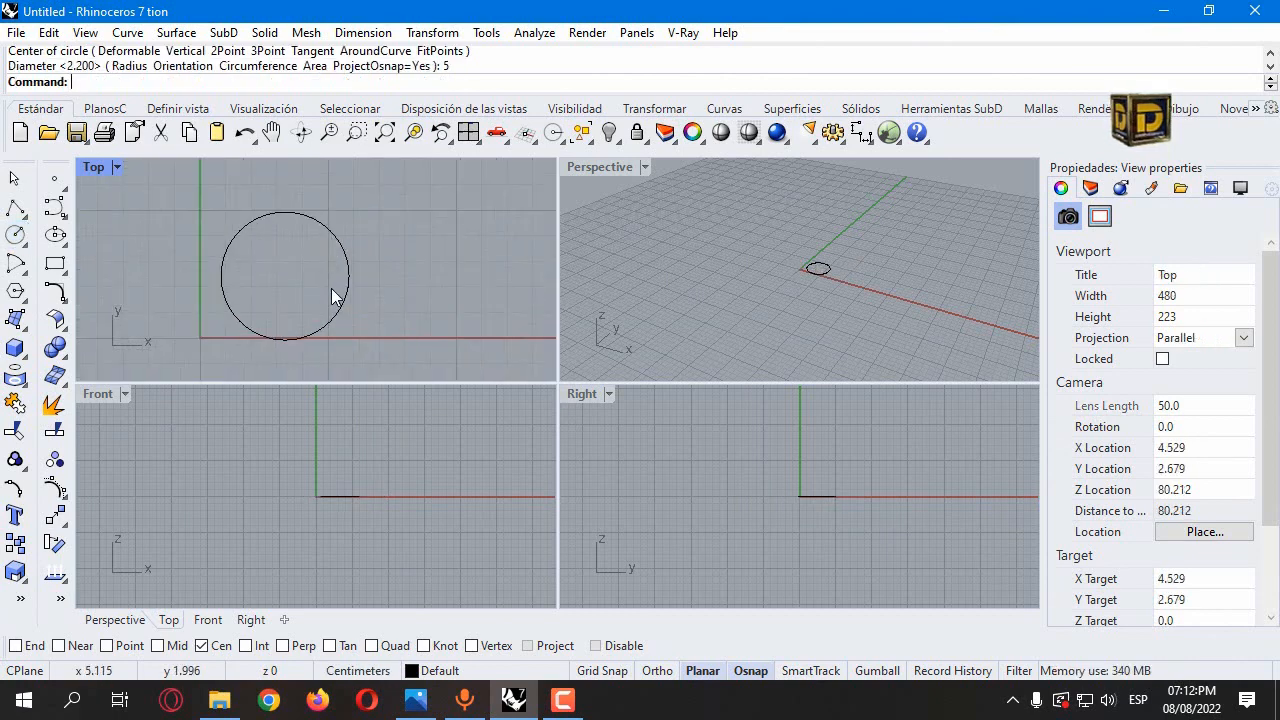
key("Return")
left_click(285, 276)
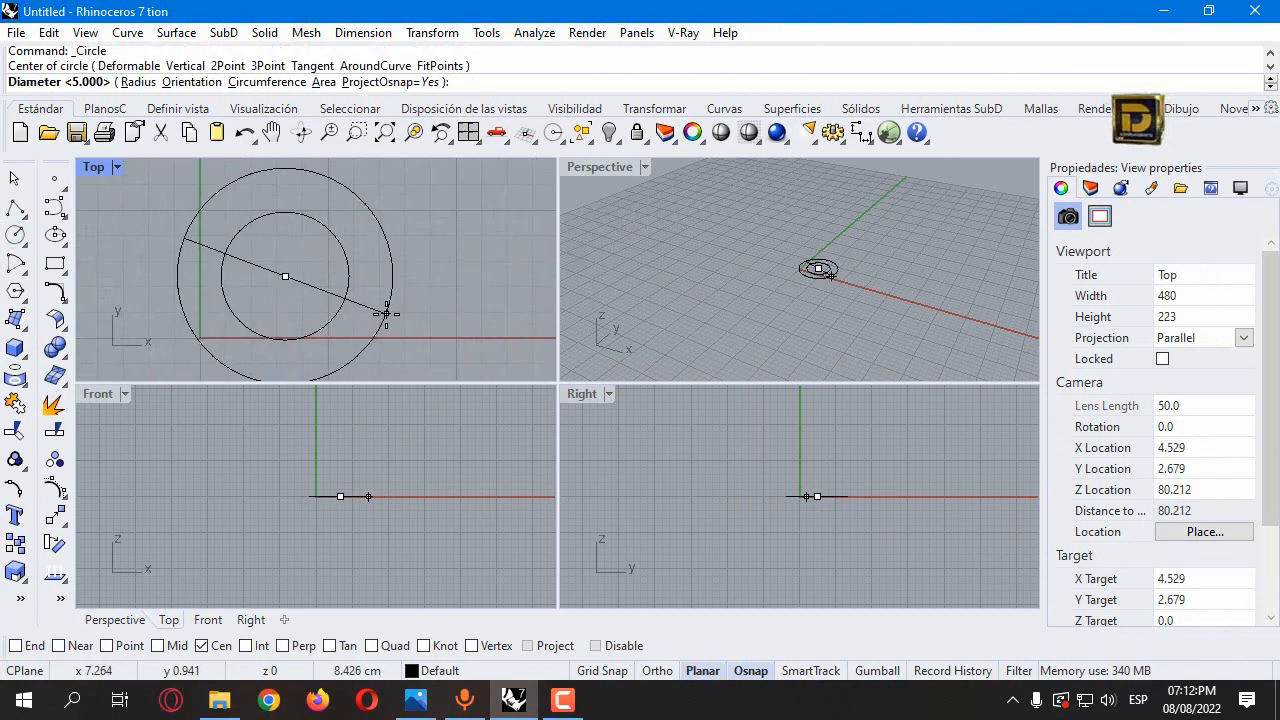
type("5.2")
key("Return")
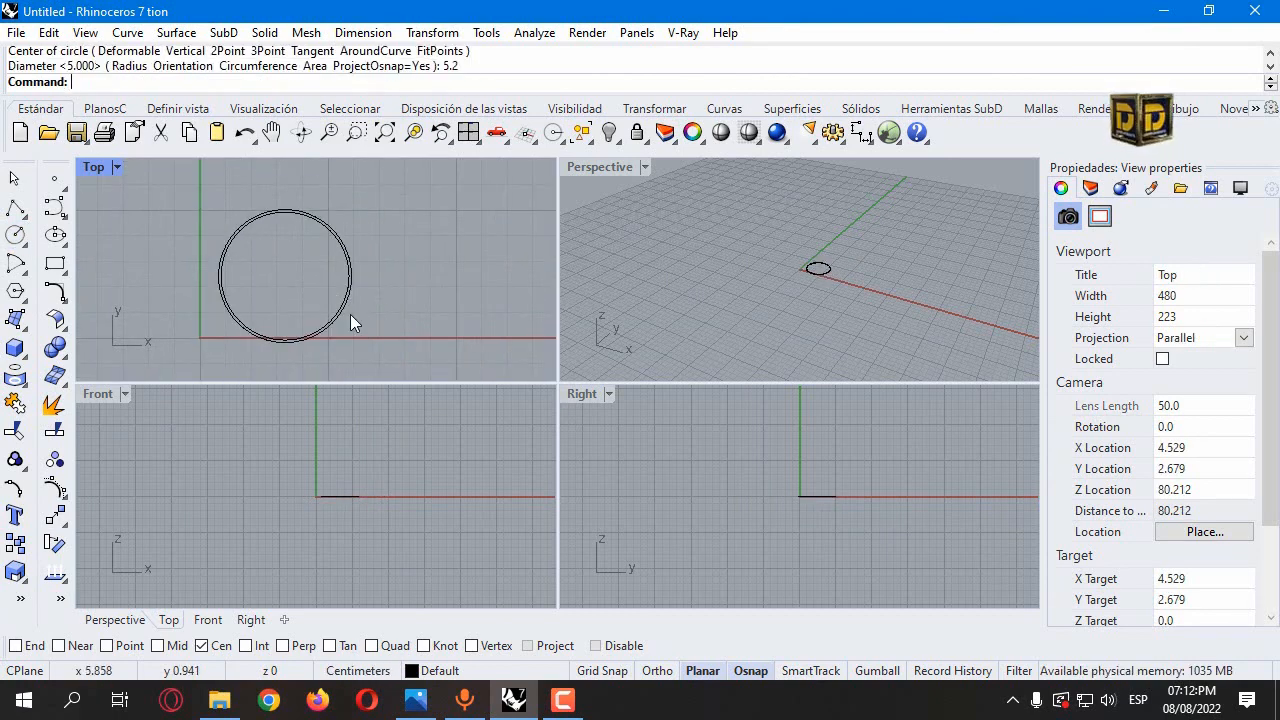
Step: Move the 5.2 cm circle 0.4 cm downward in the Front view
left_click(347, 314)
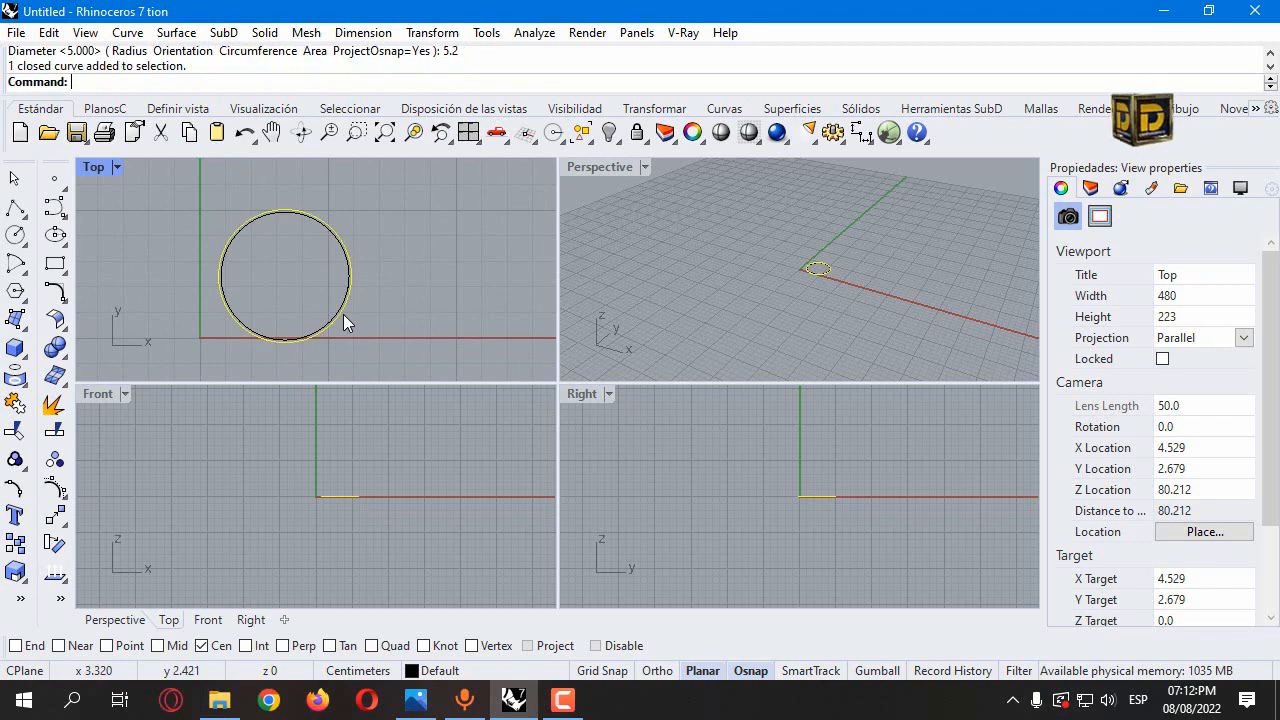
left_click(64, 492)
left_click(340, 496)
type(".")
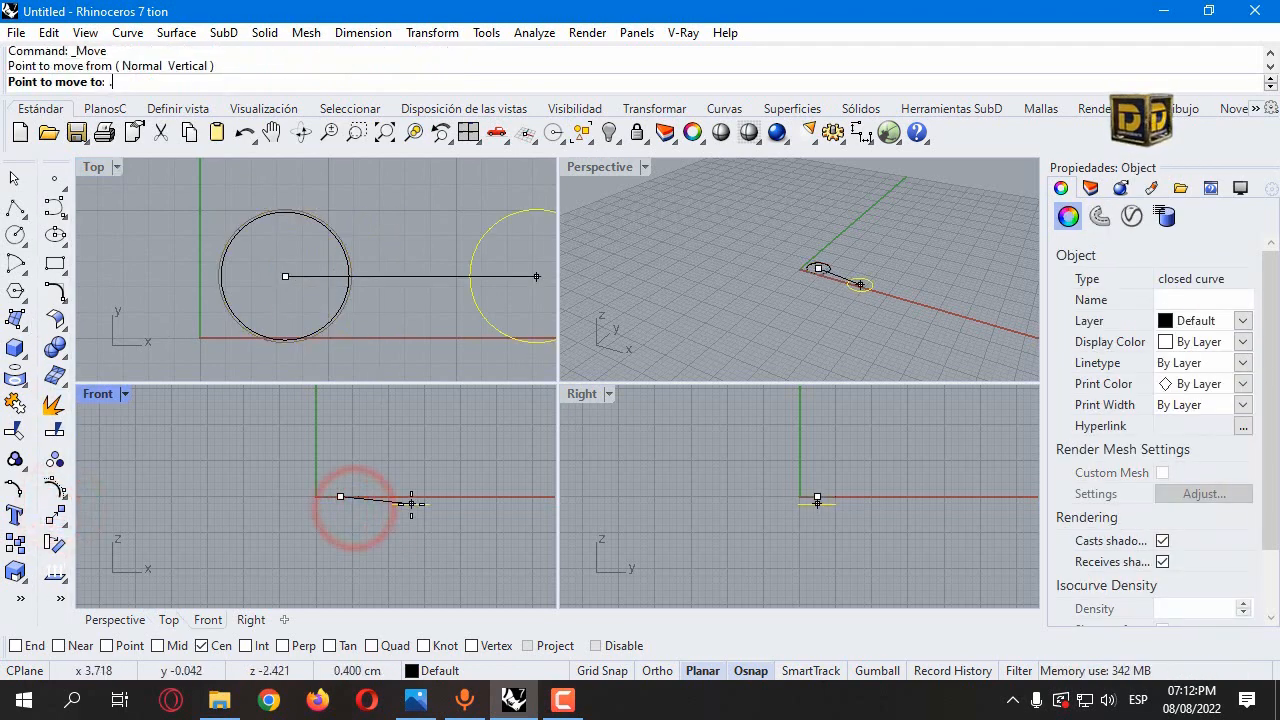
type("4")
key("Return")
left_click(411, 504)
scroll(320, 490, "up", 10)
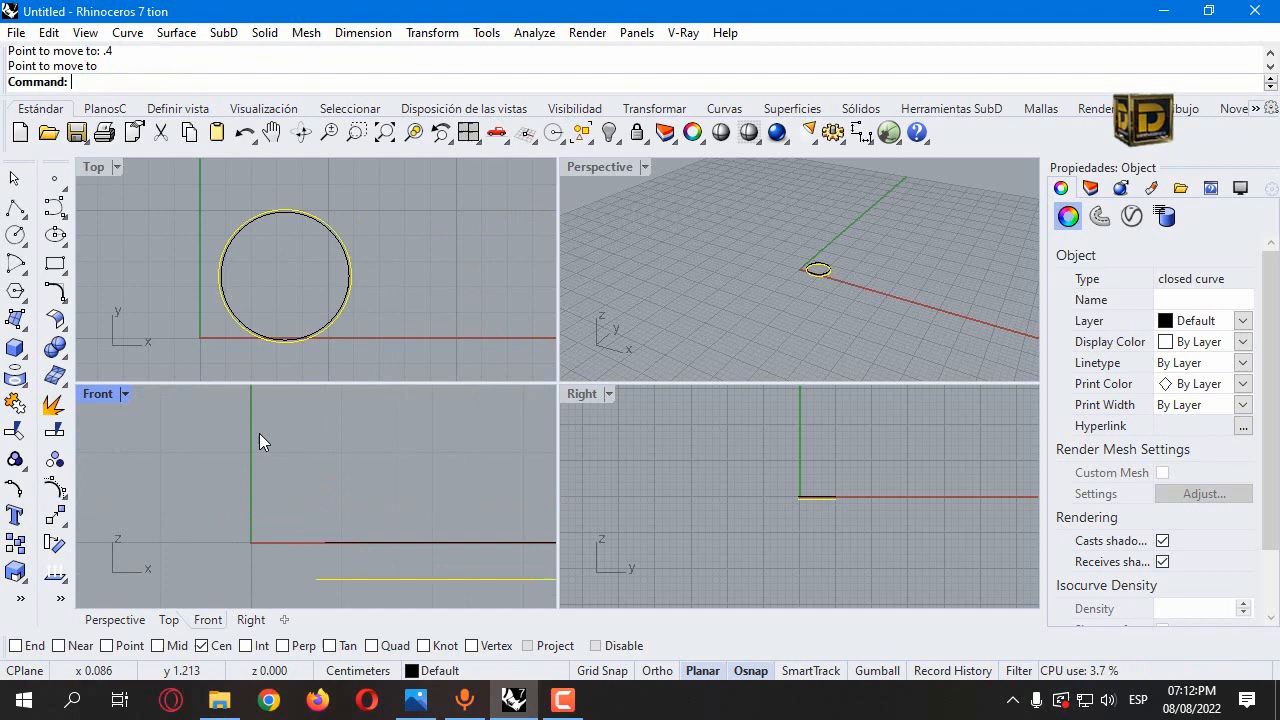
Step: Draw an inward-bulging arc in the Front view joining the left quadrants of the 5 cm and 5.2 cm circles
left_click(20, 274)
left_click(66, 265)
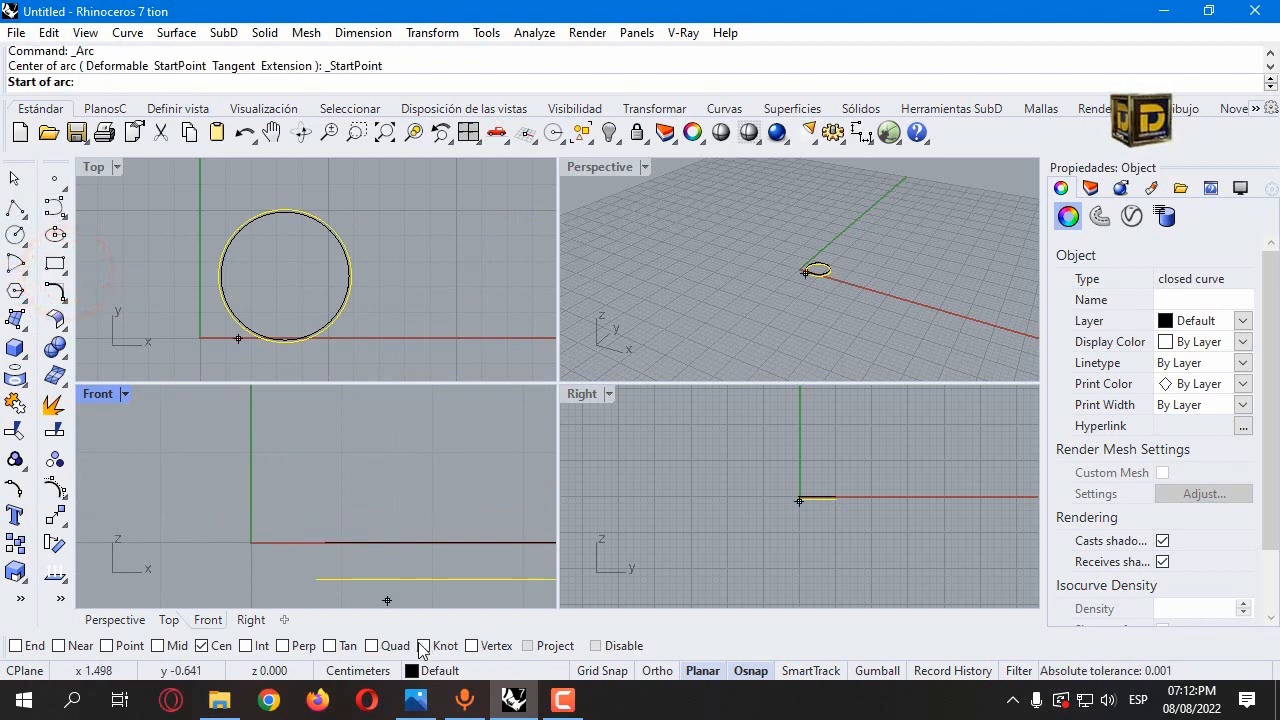
scroll(380, 408, "down", 4)
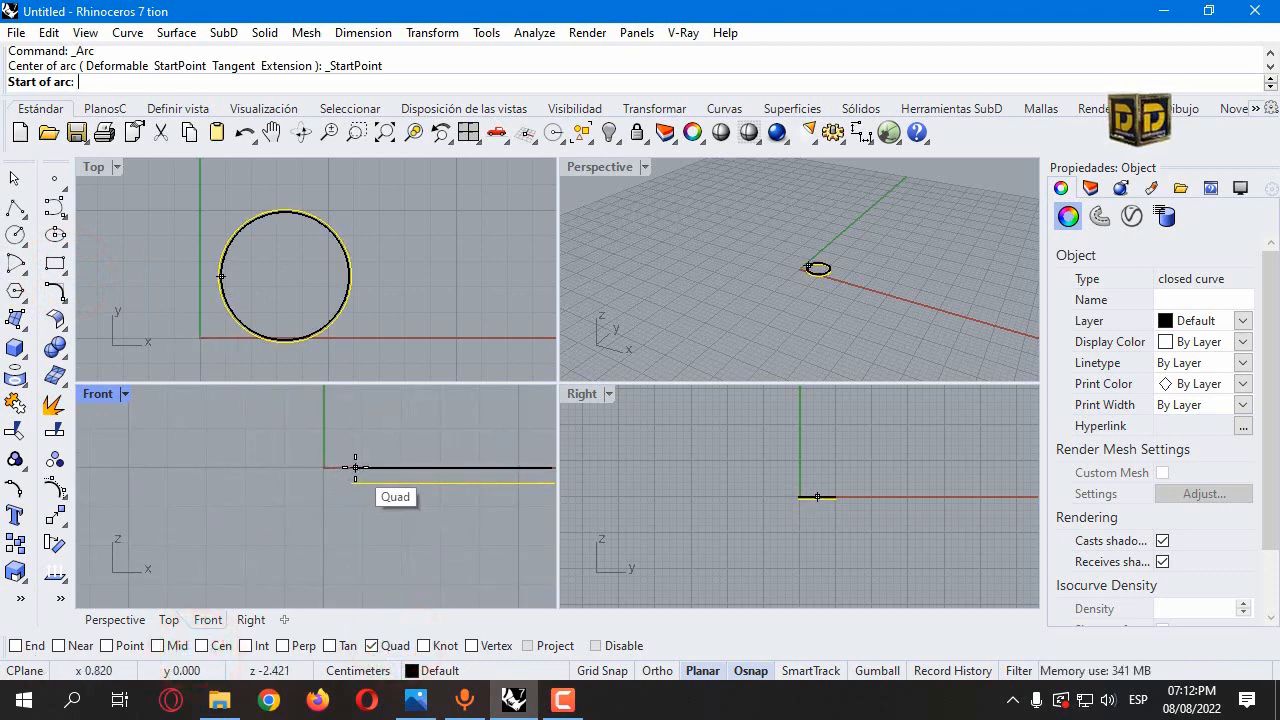
left_click(355, 467)
scroll(357, 487, "up", 8)
left_click(343, 477)
scroll(343, 477, "up", 3)
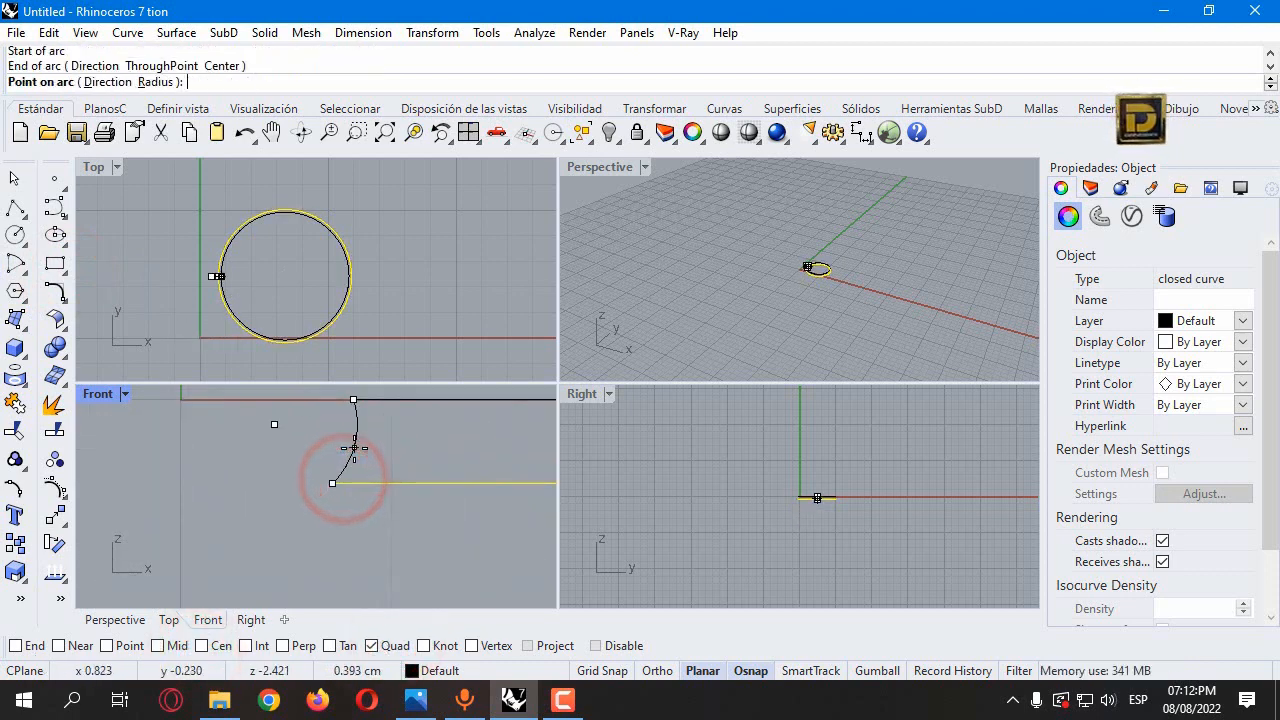
left_click(352, 448)
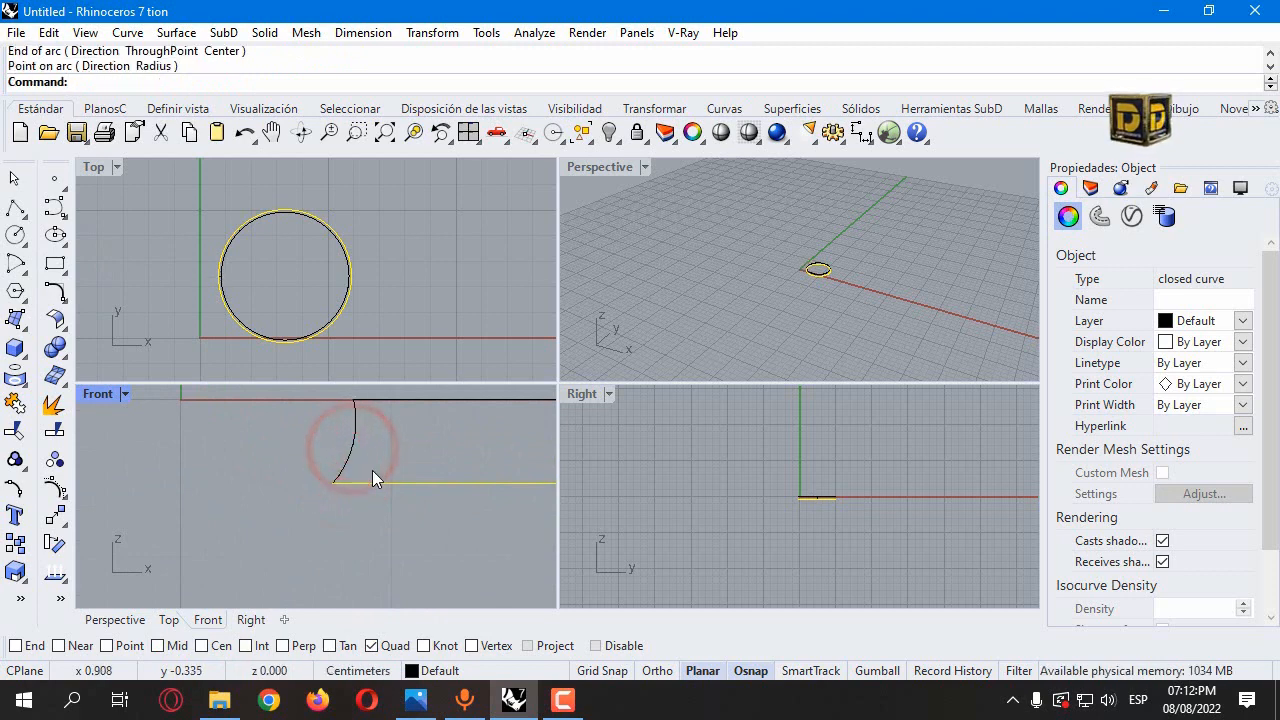
scroll(232, 504, "down", 6)
Step: Copy the 5.2 cm circle 9.5 cm straight down in the Front view
double_click(110, 394)
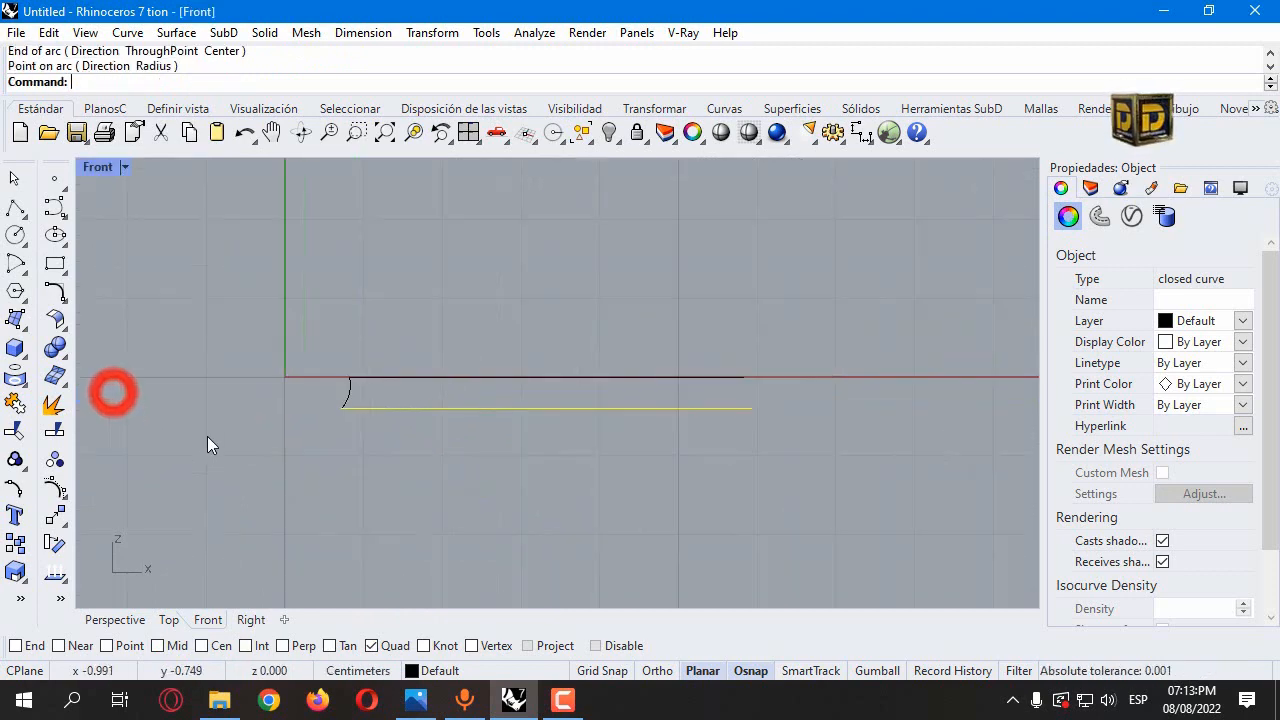
left_click(16, 543)
left_click(446, 417)
scroll(488, 408, "down", 8)
left_click(484, 520)
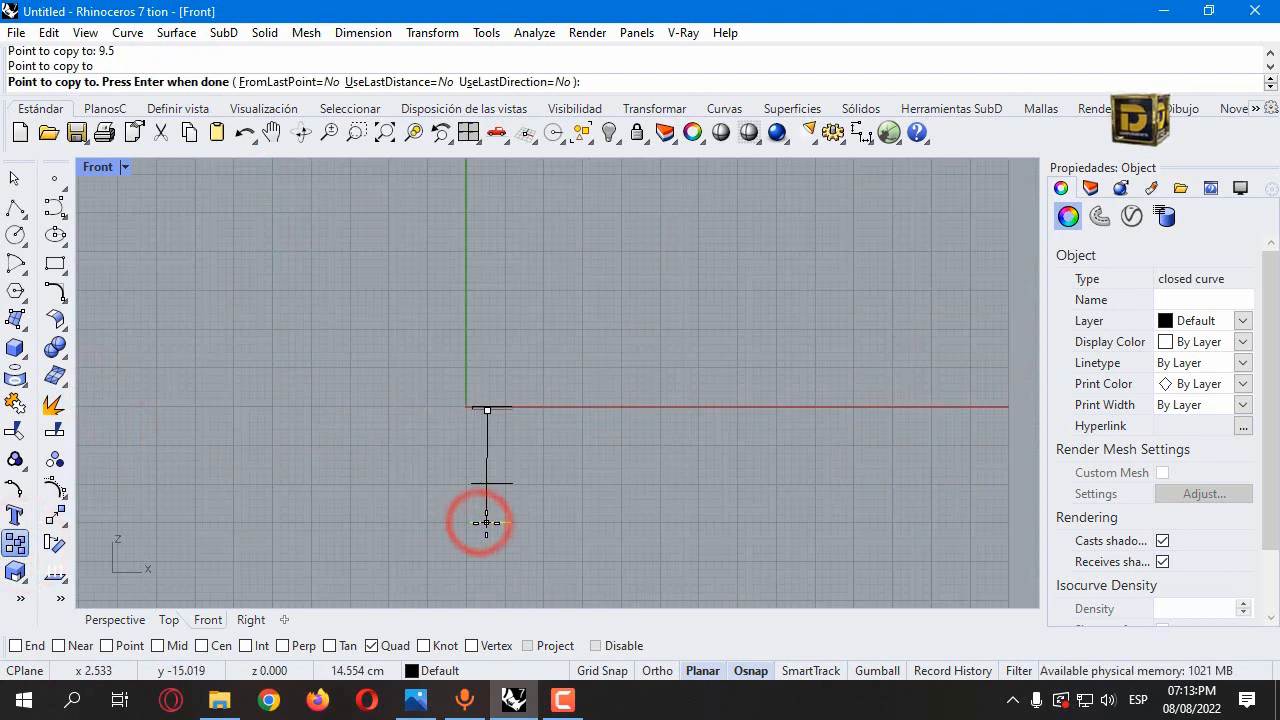
key("Return")
left_click(371, 443)
Step: Draw a 4.8 cm diameter circle centred on the copied lower circle, parallel to the Top view
left_click(15, 234)
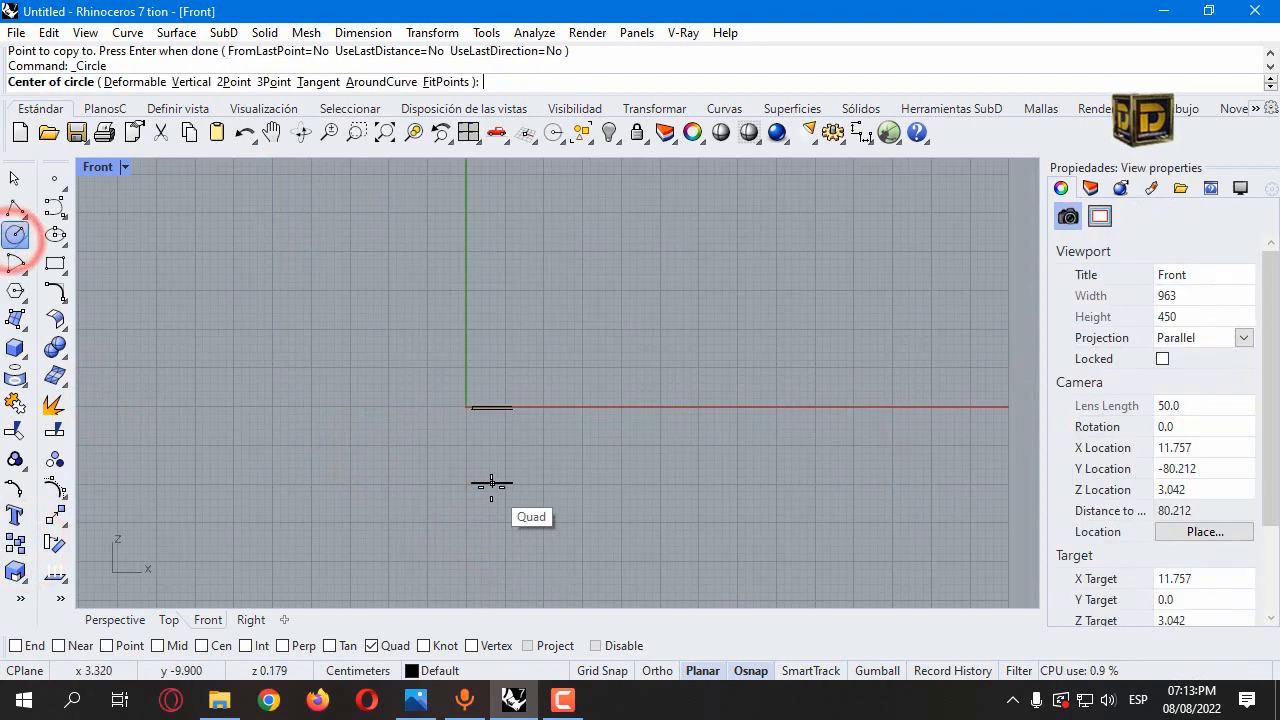
right_click(202, 648)
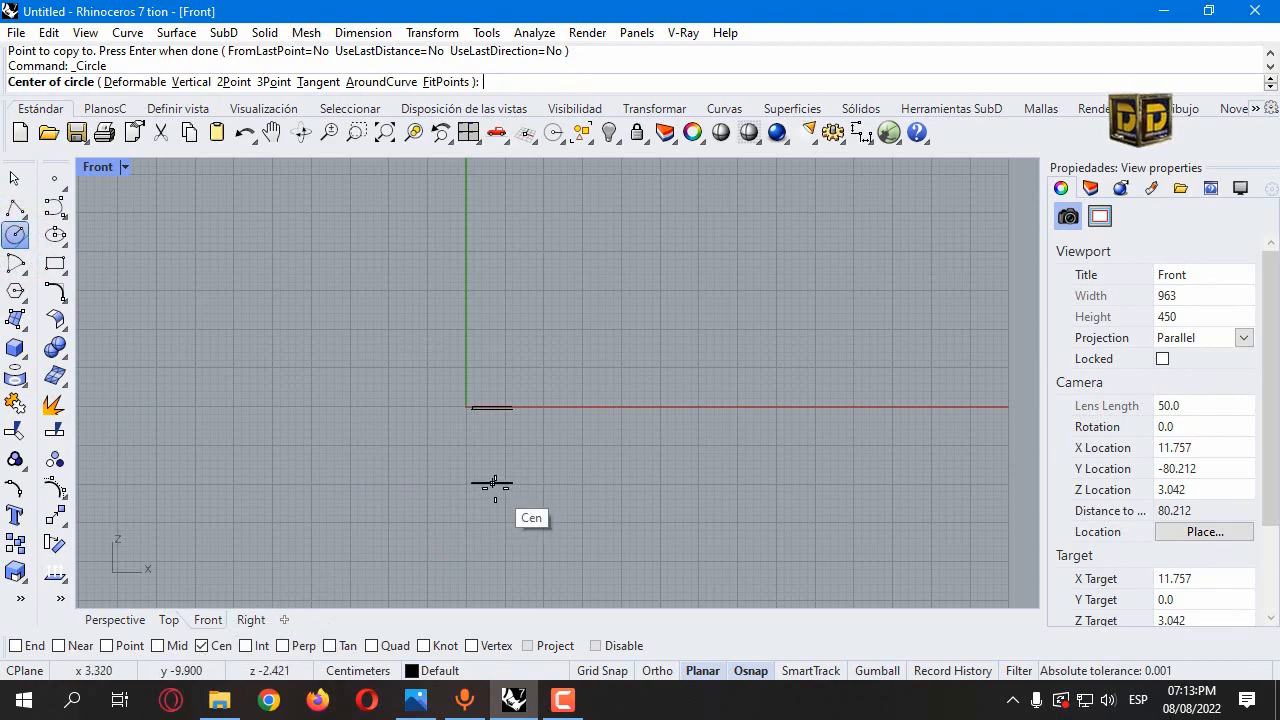
left_click(493, 483)
double_click(100, 167)
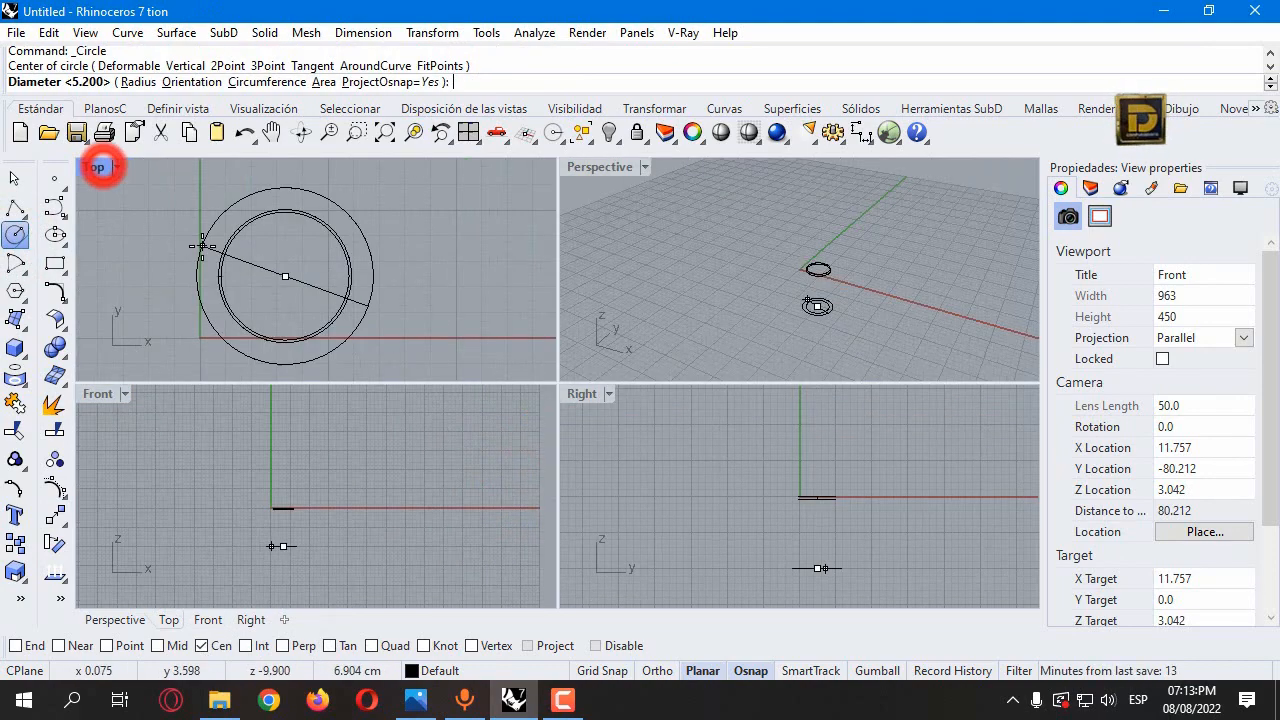
type("4.8")
key("Return")
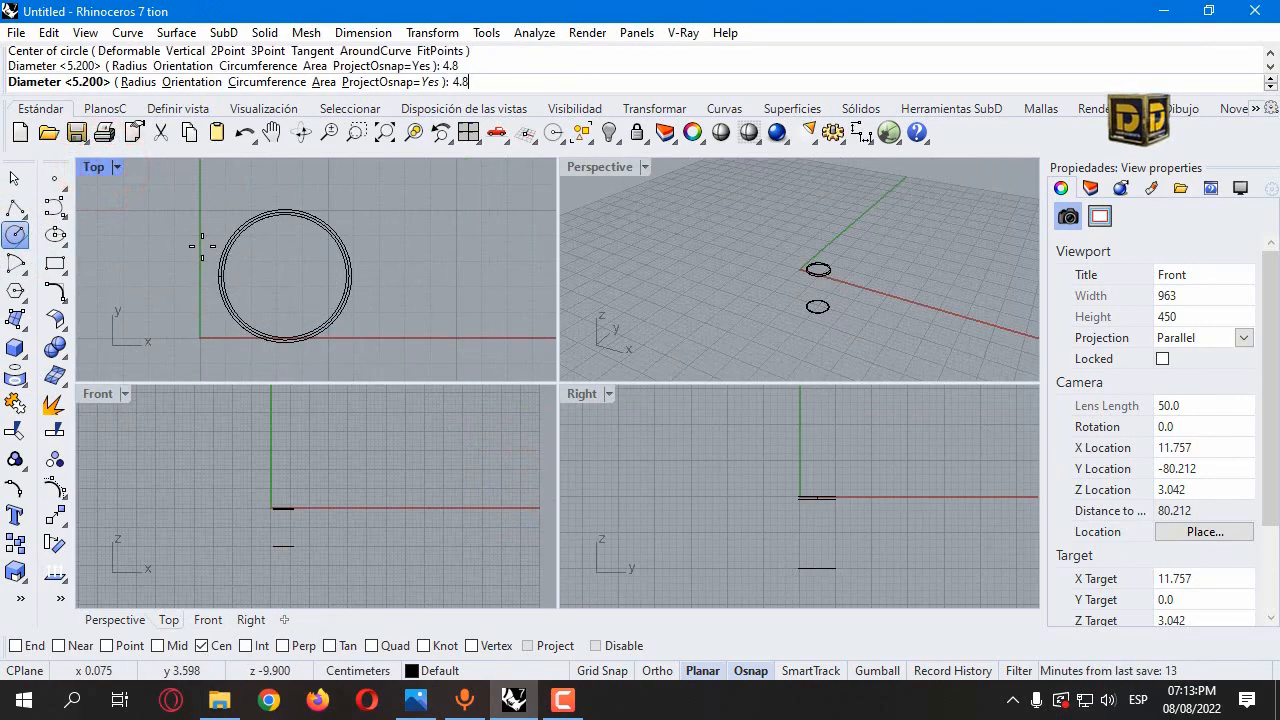
Step: Move the 4.8 cm circle 0.4 cm straight down in the Front view
scroll(301, 541, "up", 12)
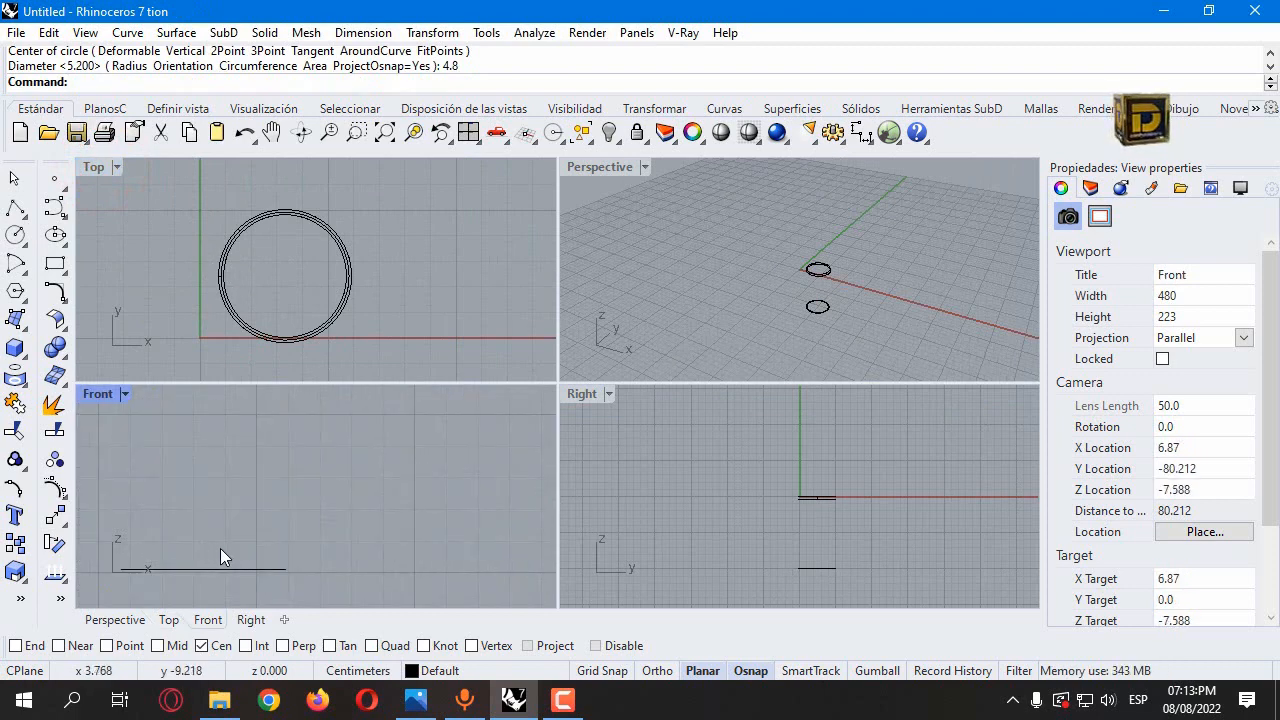
left_click(233, 583)
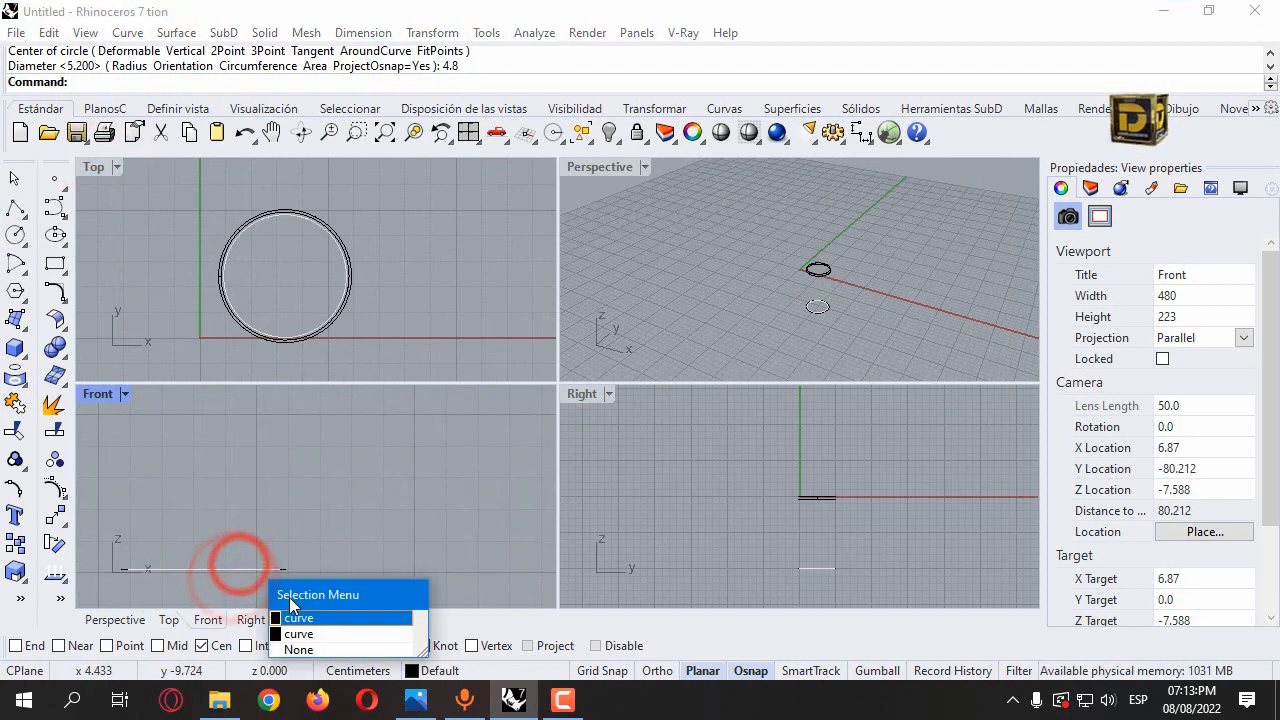
left_click(296, 612)
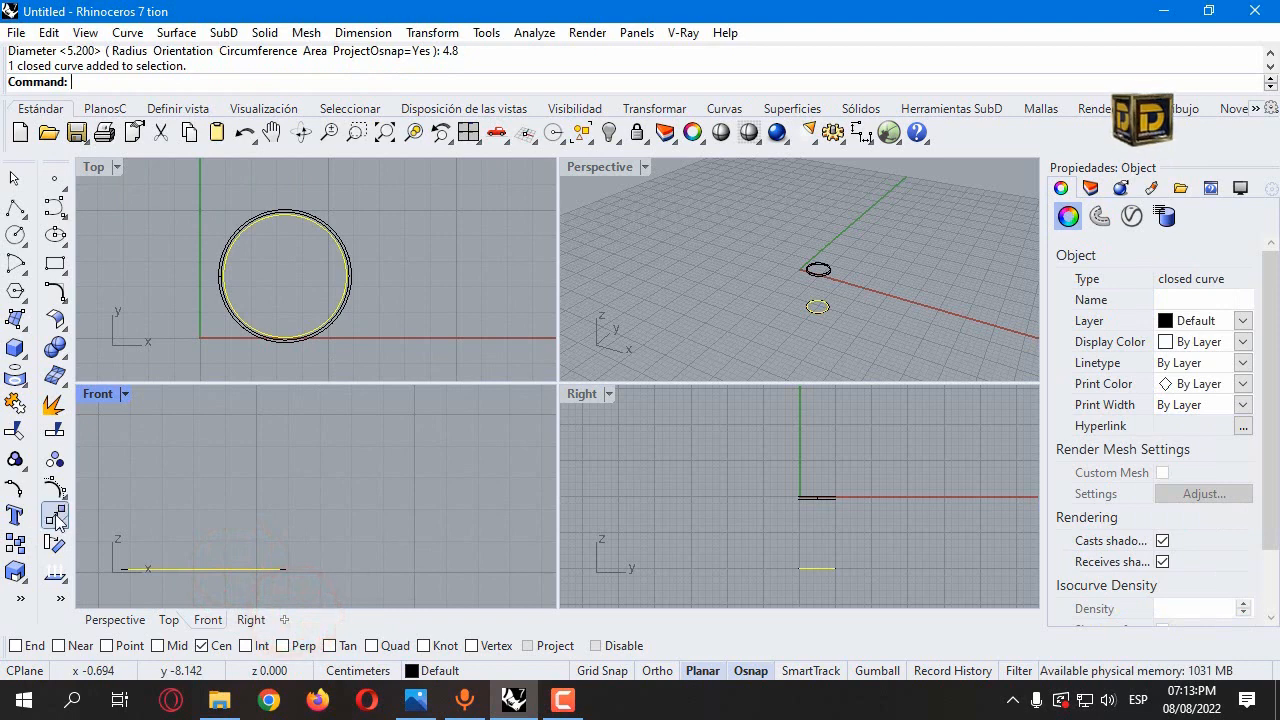
left_click(55, 516)
left_click(324, 491)
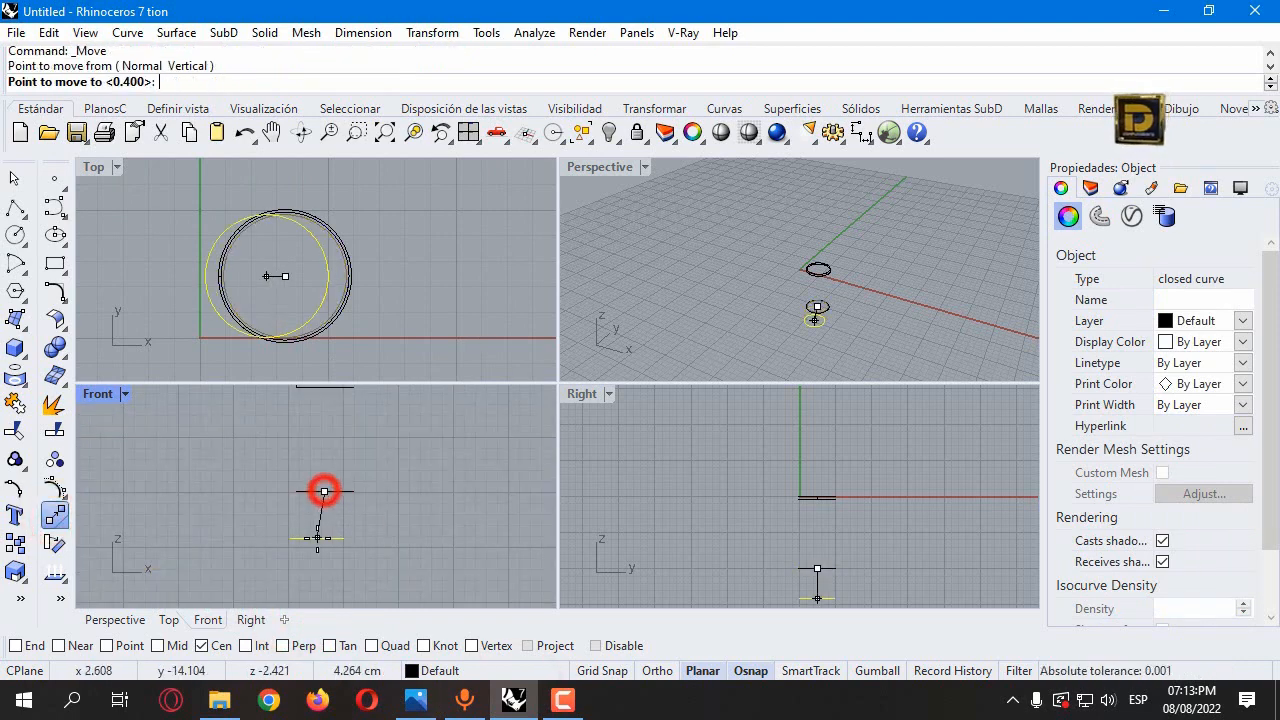
type(".4")
key("Return")
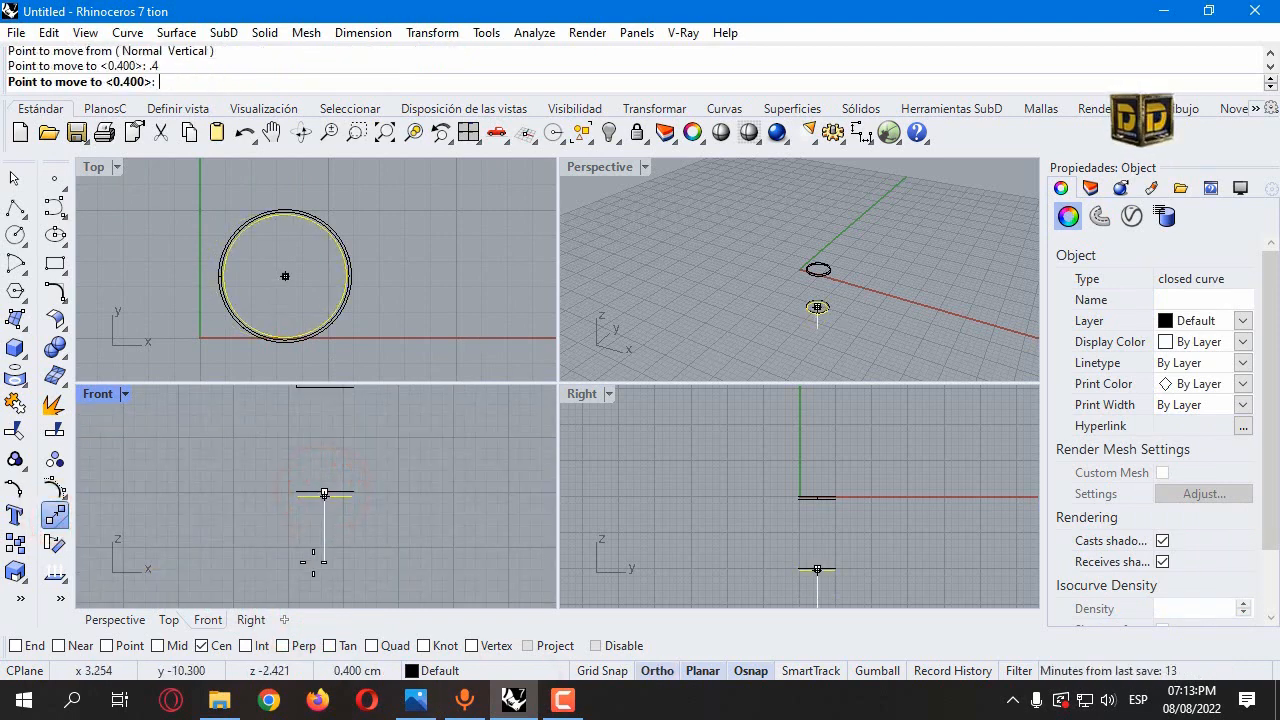
left_click(313, 563, "shift")
Step: Shade the Perspective view and extrude the upper 5.2 cm circle one-sided as a solid down to its lower copy
left_click(726, 271)
key("ctrl+alt+s")
scroll(726, 271, "up", 3)
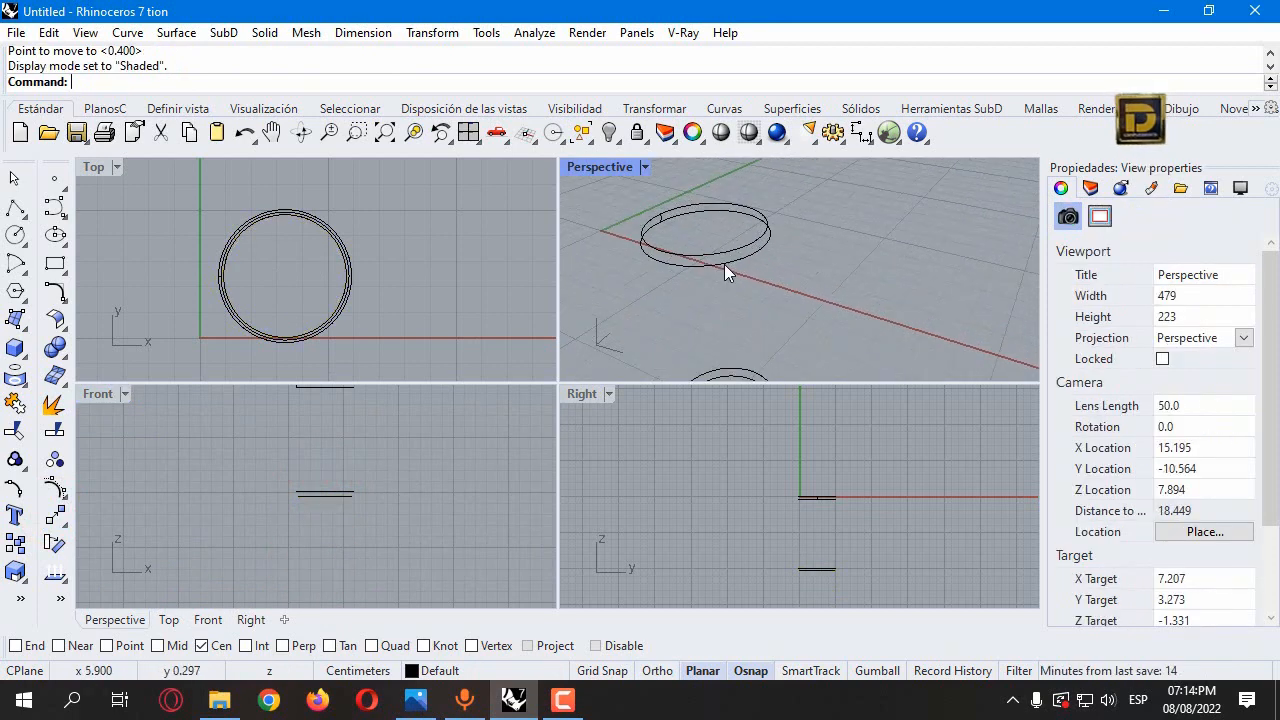
left_click(724, 266)
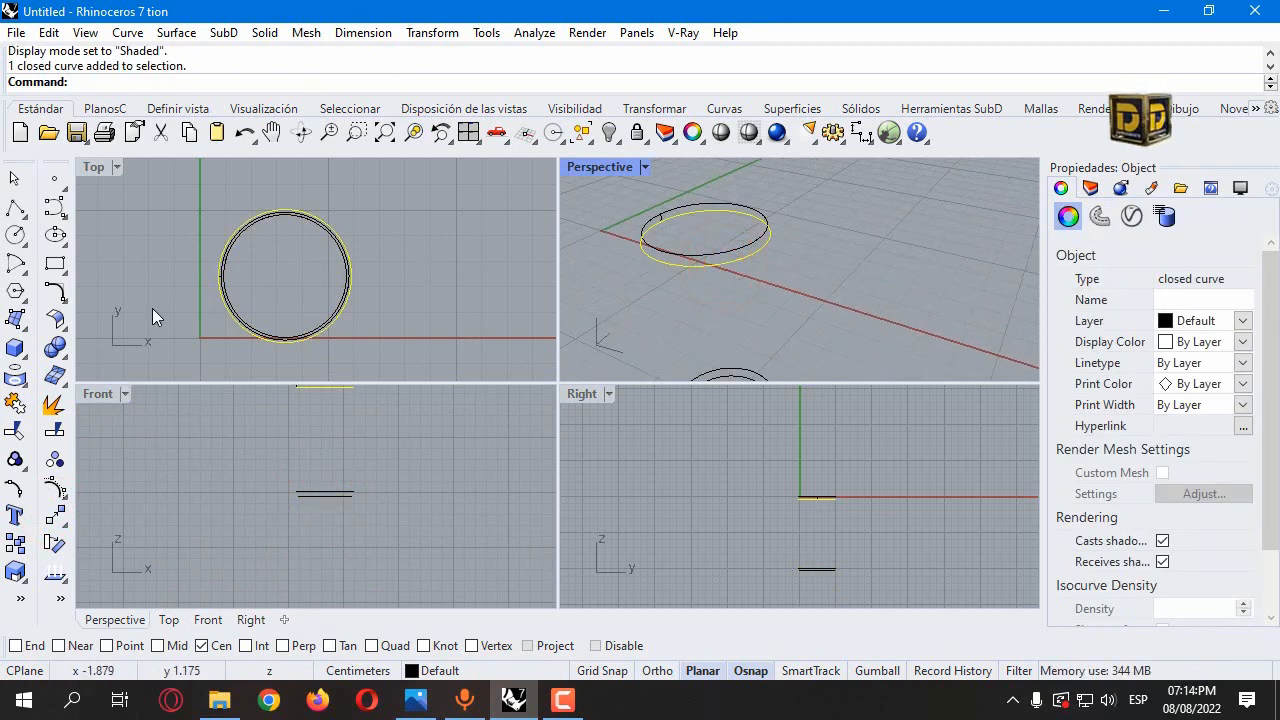
left_click(20, 358)
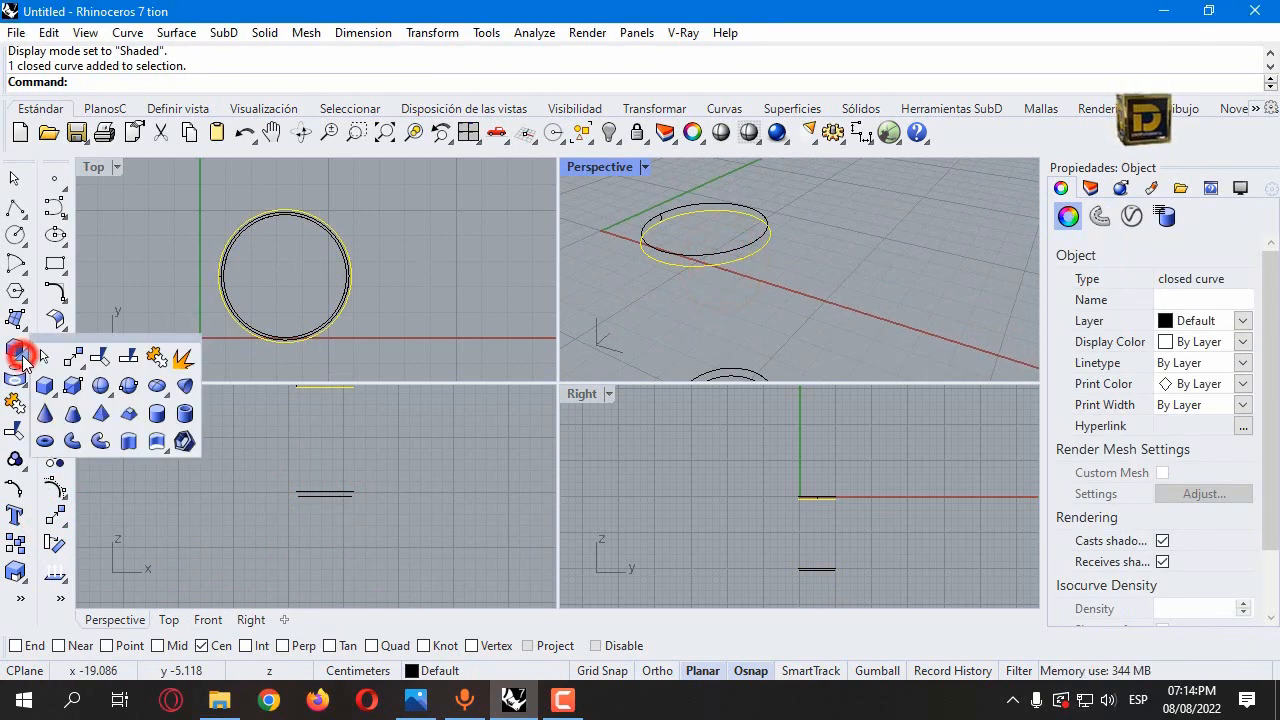
left_click(128, 445)
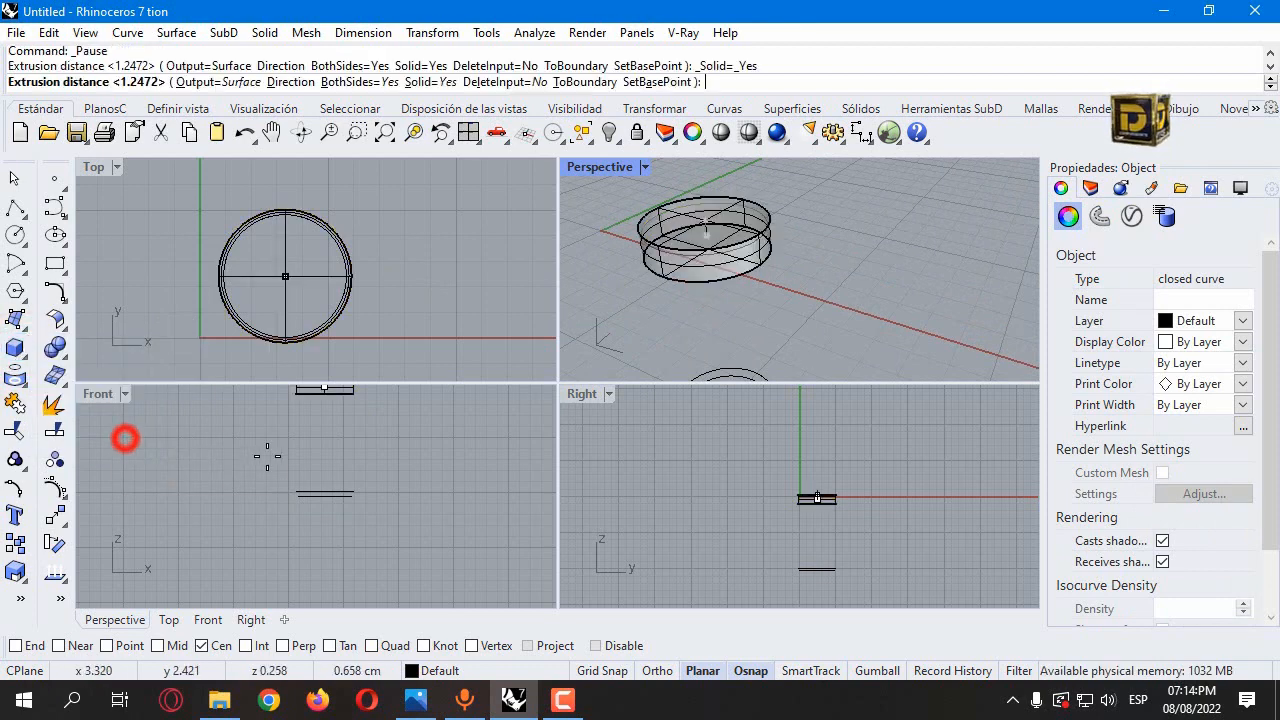
left_click(325, 488)
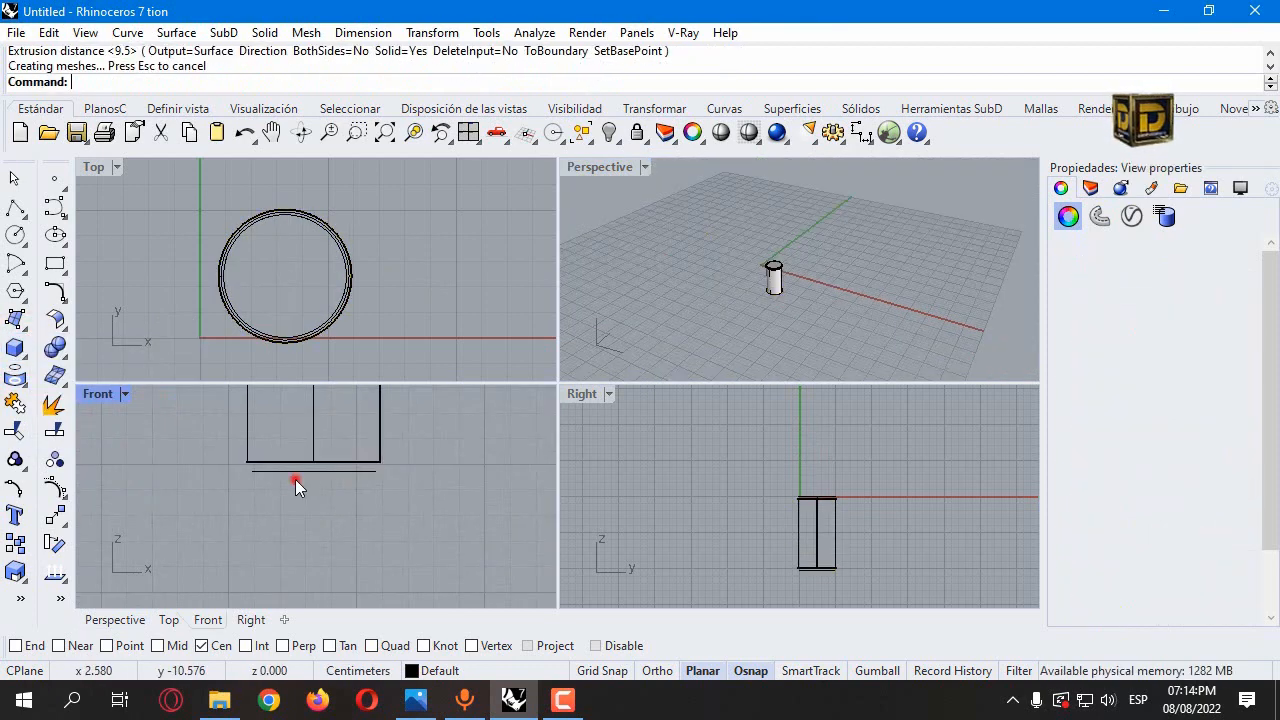
Step: Extrude the bottom 4.8 cm circle as a solid up to the base of the large cylinder
left_click(297, 477)
scroll(308, 473, "up", 3)
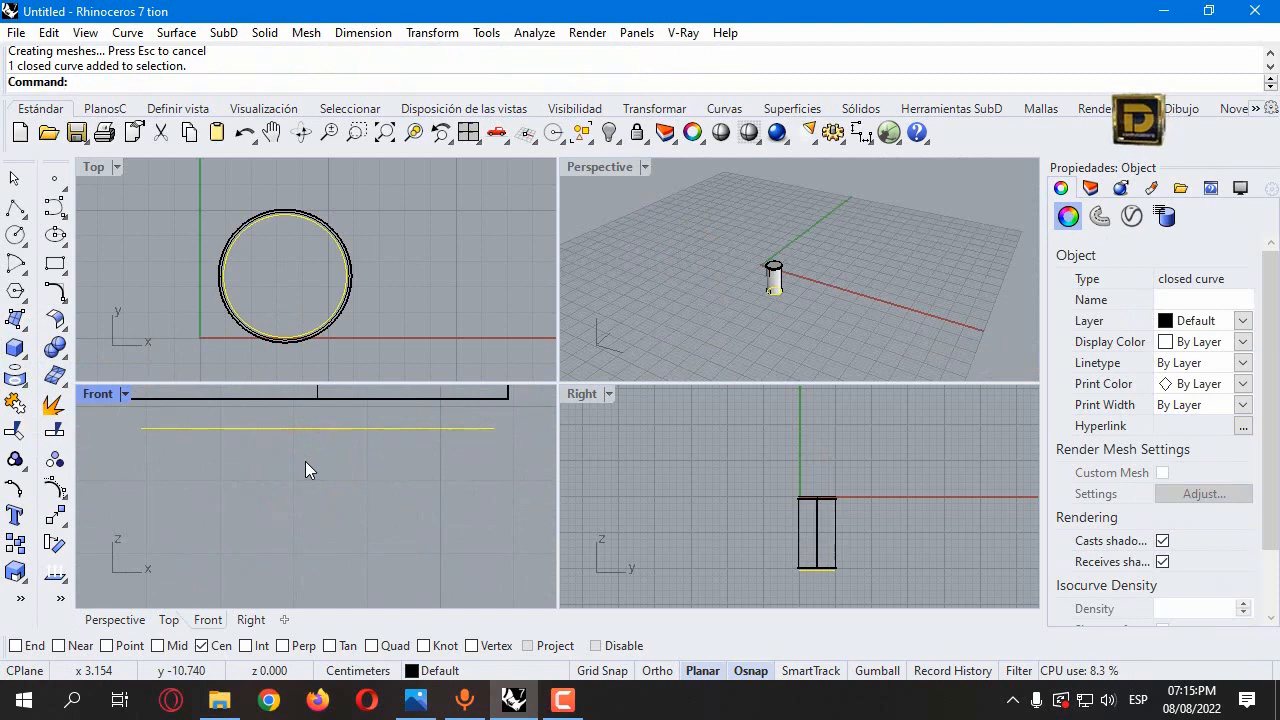
key("Return")
left_click(300, 393)
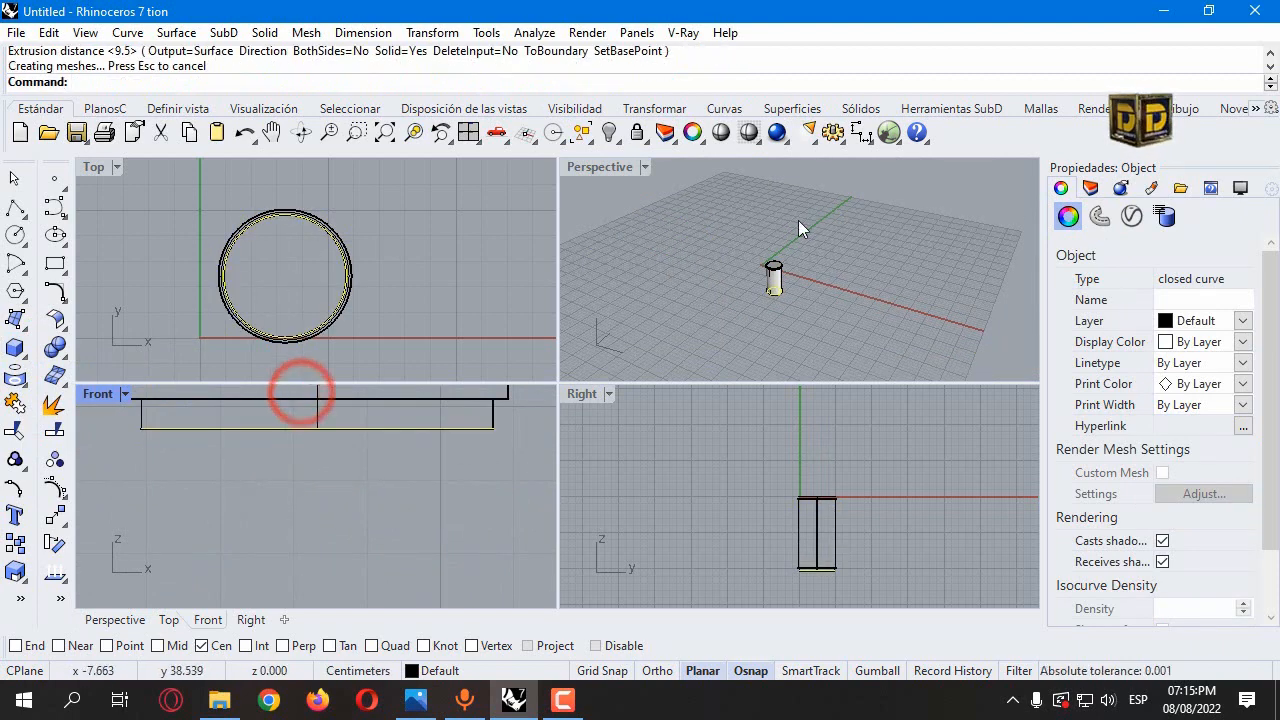
Step: Explode the extruded solids at the cylinder's lower end into separate surfaces
scroll(775, 285, "up", 4)
right_click_drag(790, 300, 799, 343)
scroll(815, 320, "up", 3)
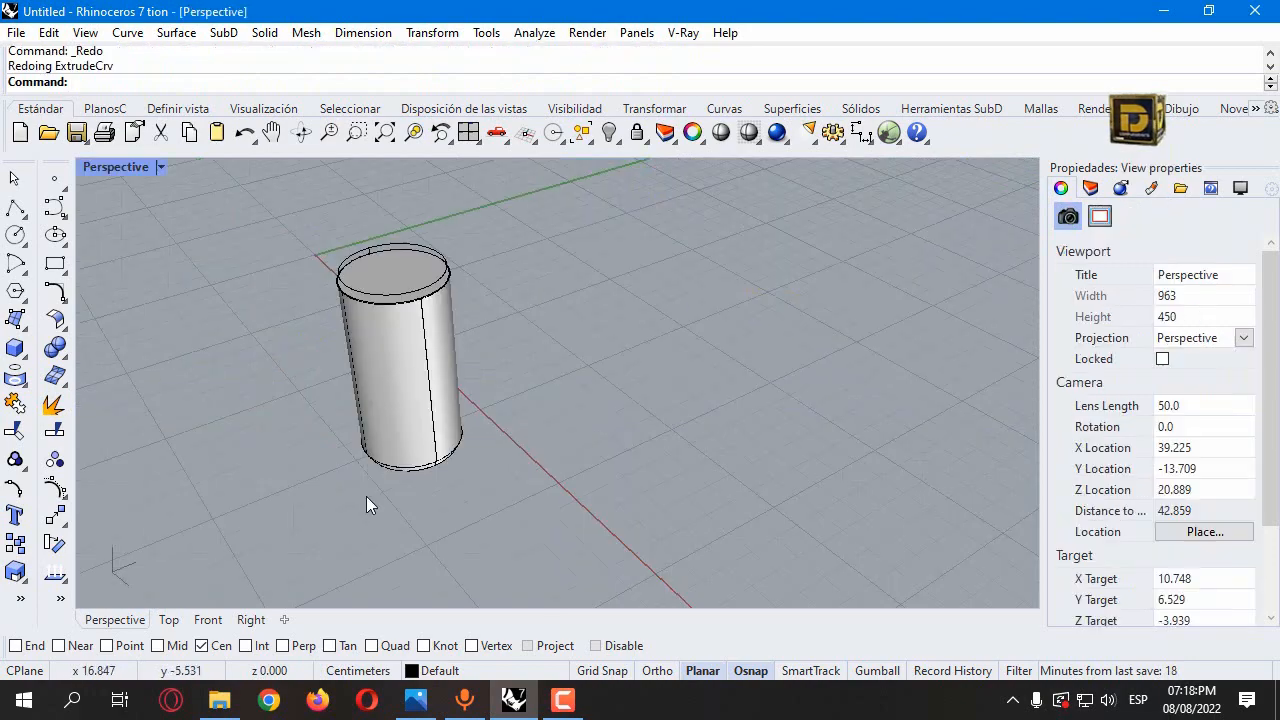
scroll(426, 487, "up", 4)
left_click_drag(520, 403, 433, 489)
left_click(54, 404)
Step: Delete the flat cap surface at the top of the large cylinder
right_click_drag(180, 314, 378, 405)
scroll(288, 406, "up", 3)
left_click(273, 420)
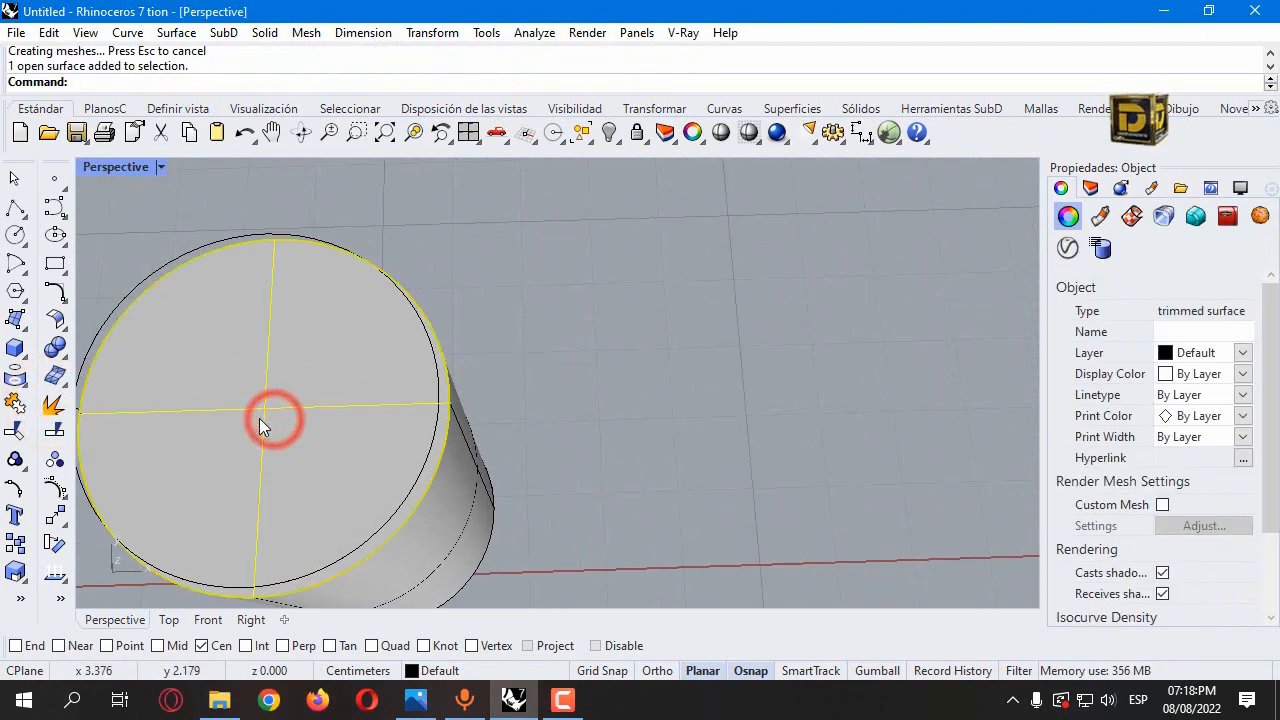
key("Delete")
right_click(186, 411)
right_click_drag(186, 411, 263, 443)
left_click(363, 506)
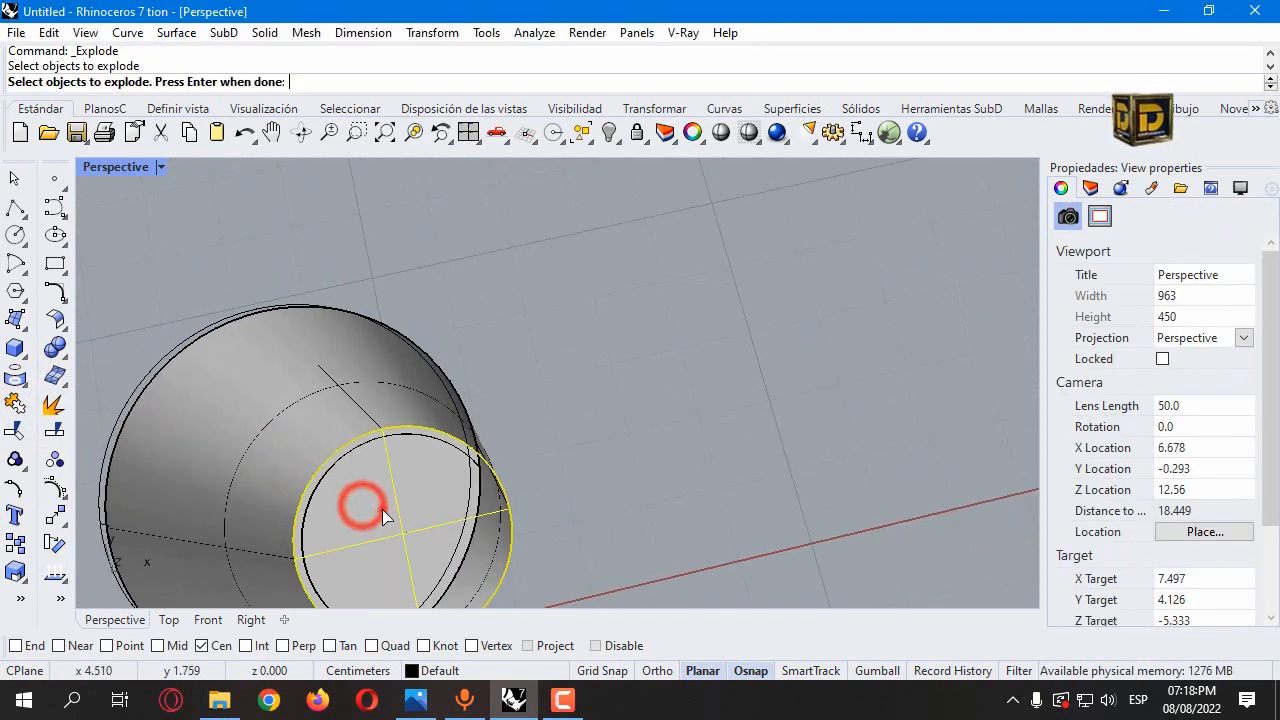
left_click(384, 511)
key("Escape")
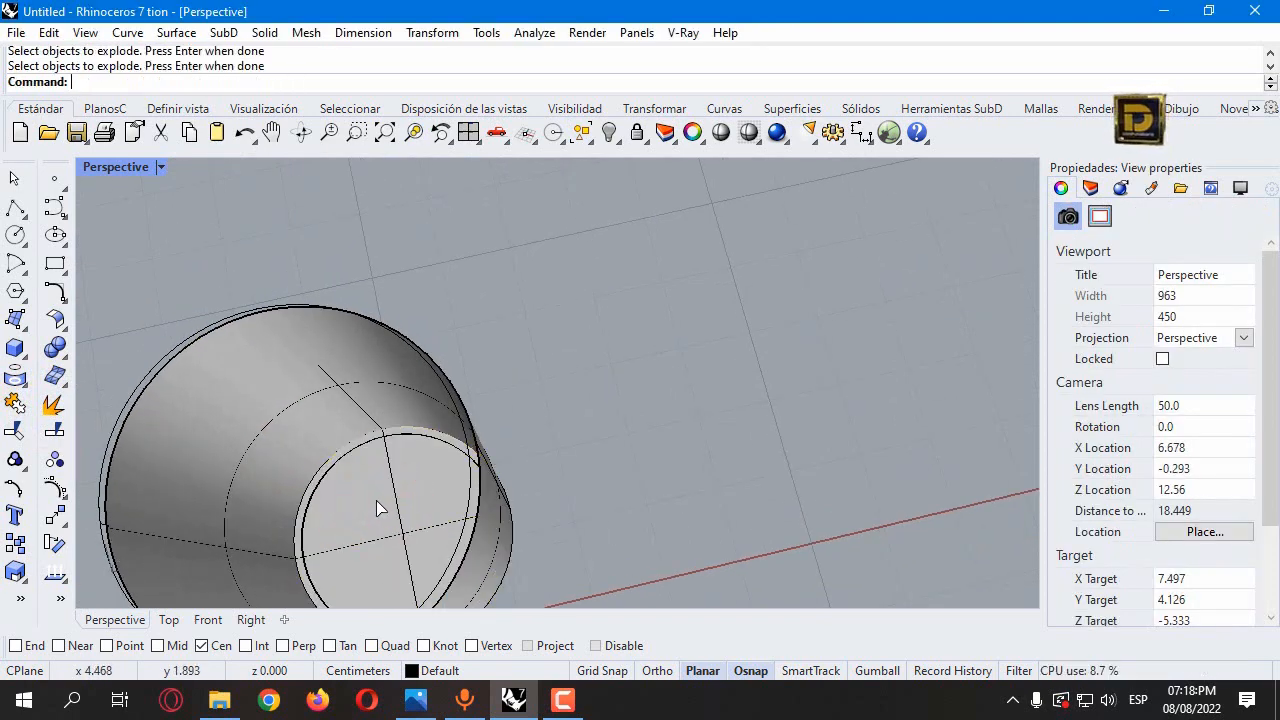
Step: Delete the two cap surfaces that close the bottom of the cylinder
left_click(375, 505)
key("Delete")
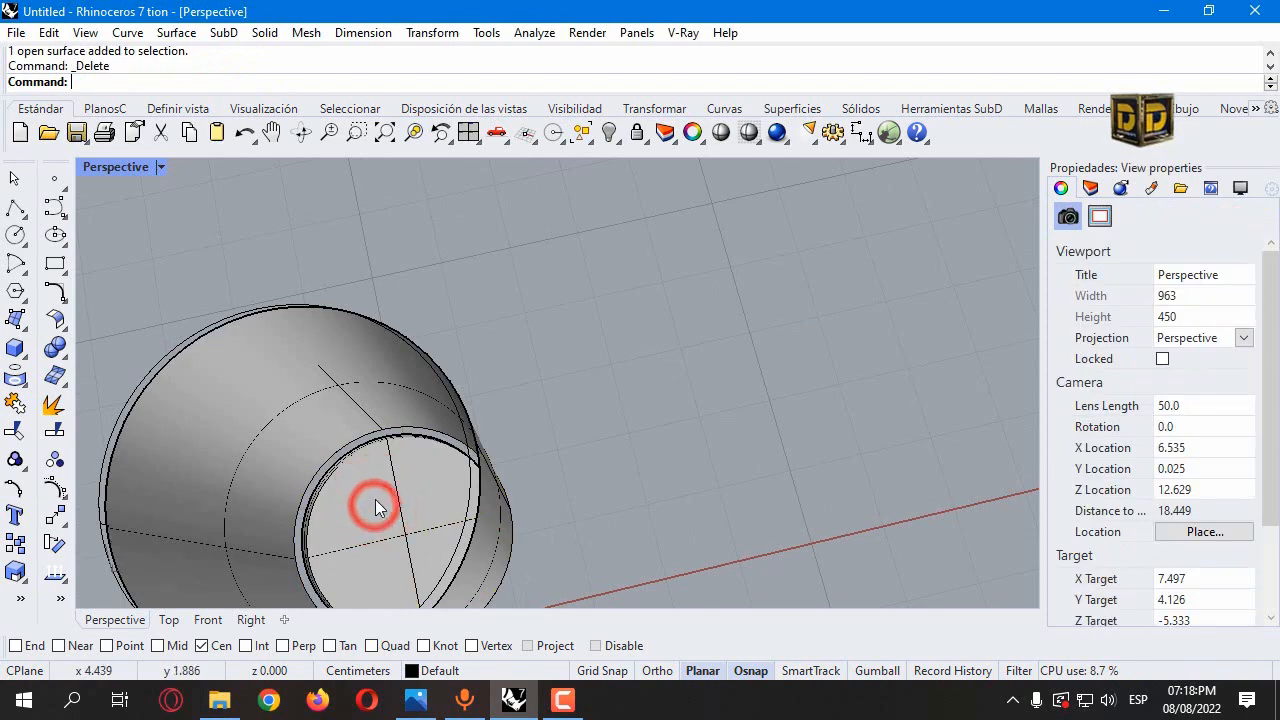
left_click(378, 515)
key("Delete")
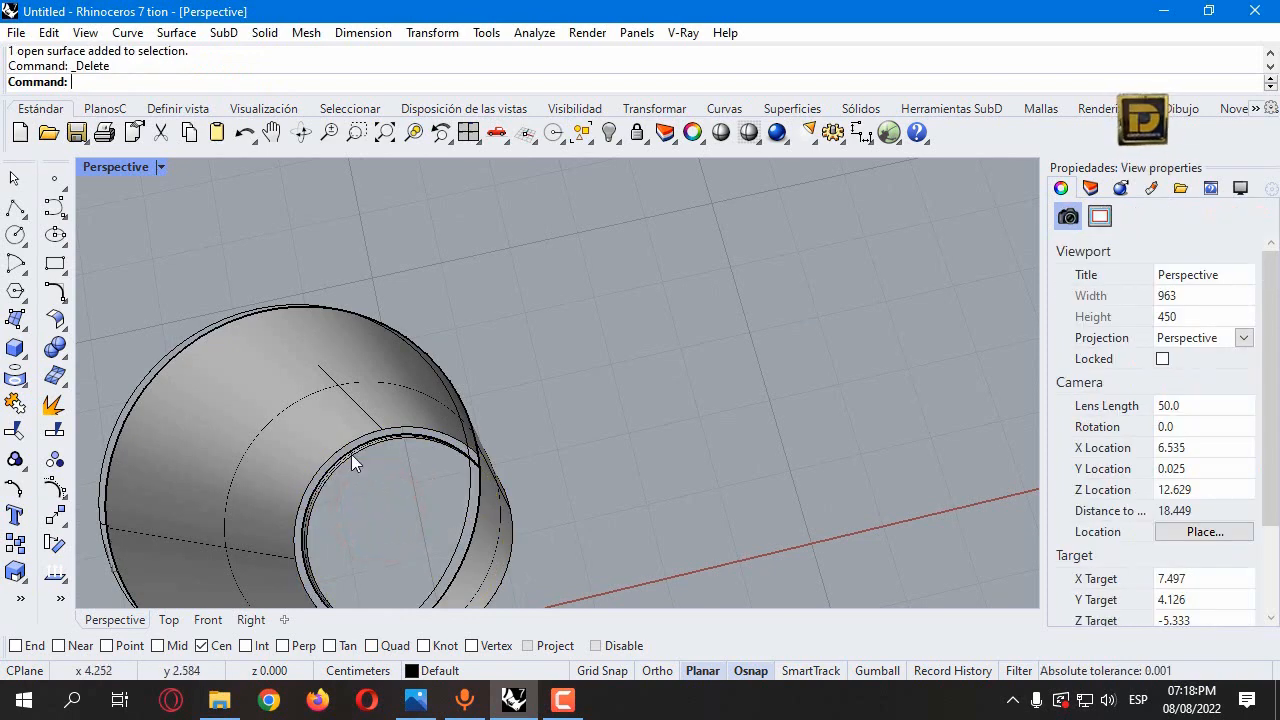
Step: Sweep the rim profile arc along the two circles at the top of the cylinder with Sweep 2 Rails, as a closed sweep
scroll(399, 305, "down", 4)
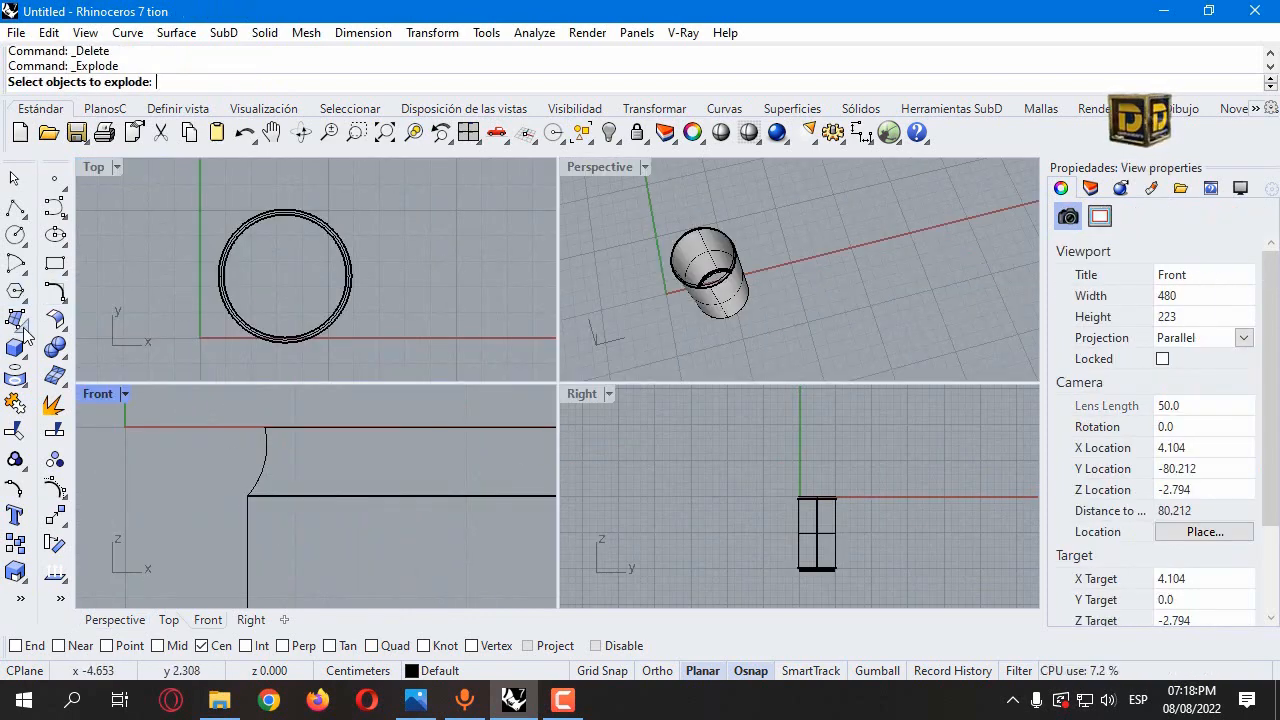
left_click(18, 322)
left_click(82, 438)
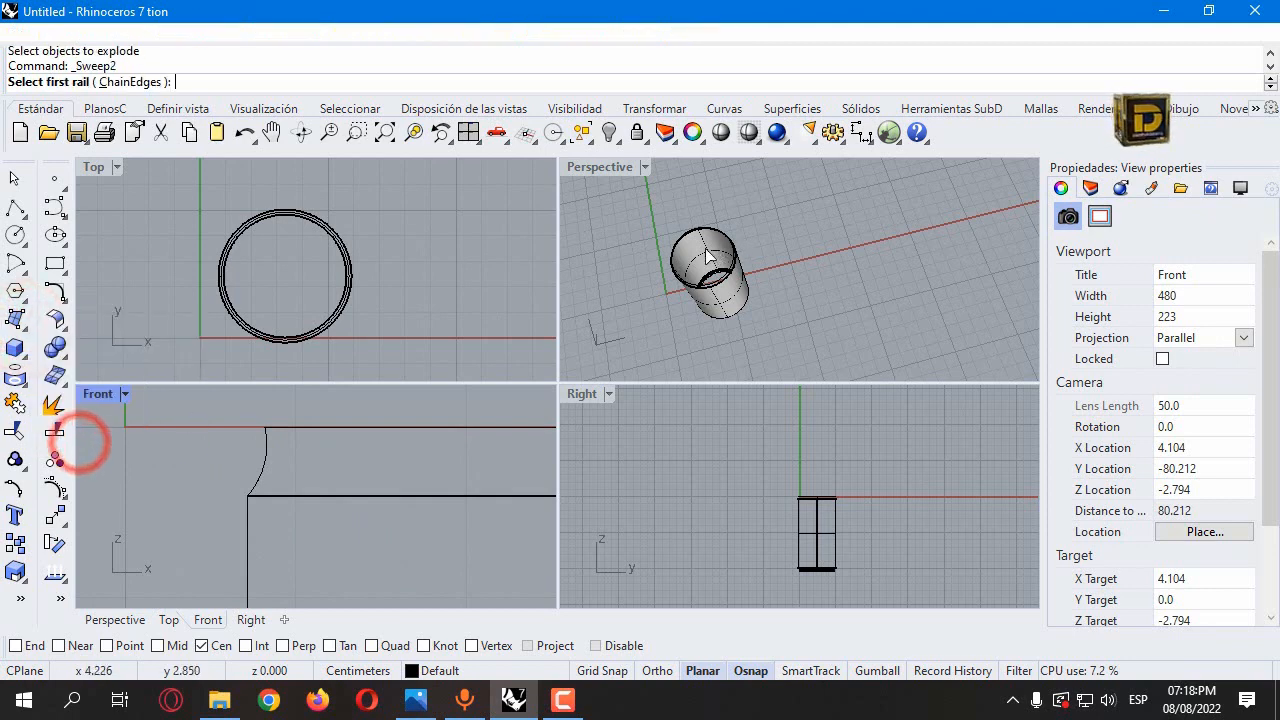
scroll(706, 256, "up", 5)
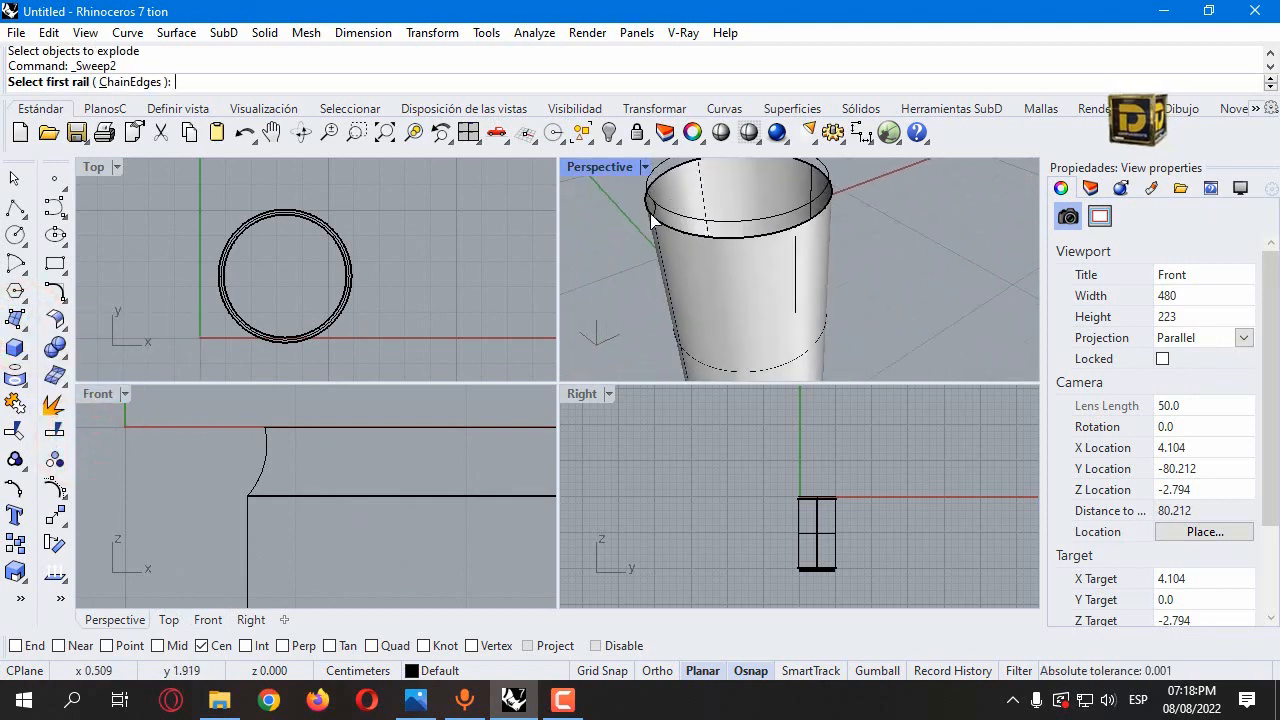
scroll(652, 222, "up", 3)
left_click(680, 207)
left_click(673, 243)
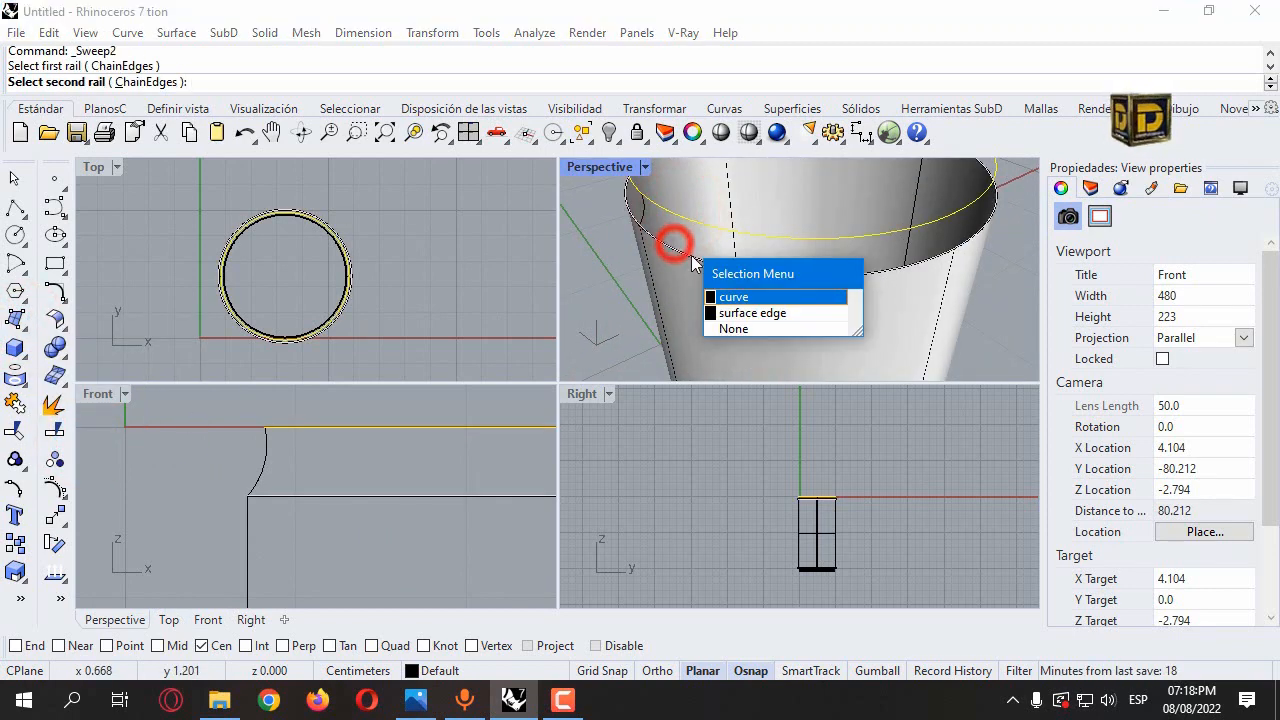
left_click(733, 297)
left_click(645, 211)
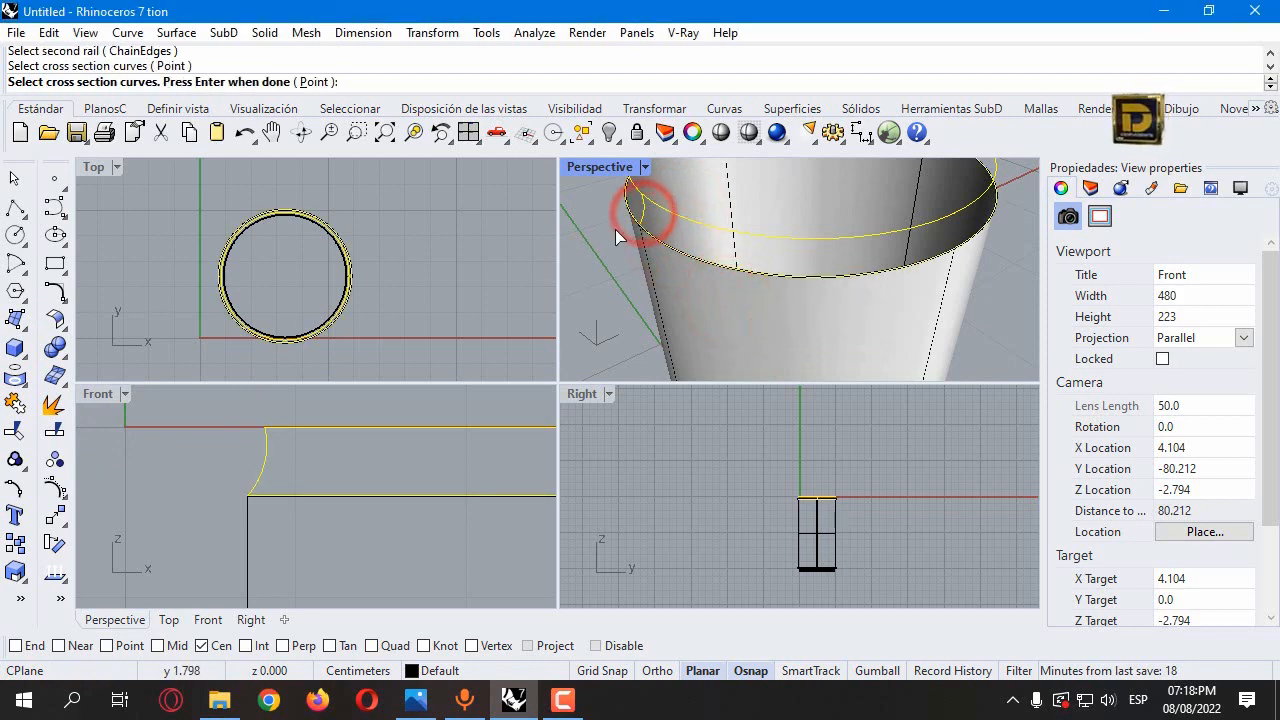
key("Return")
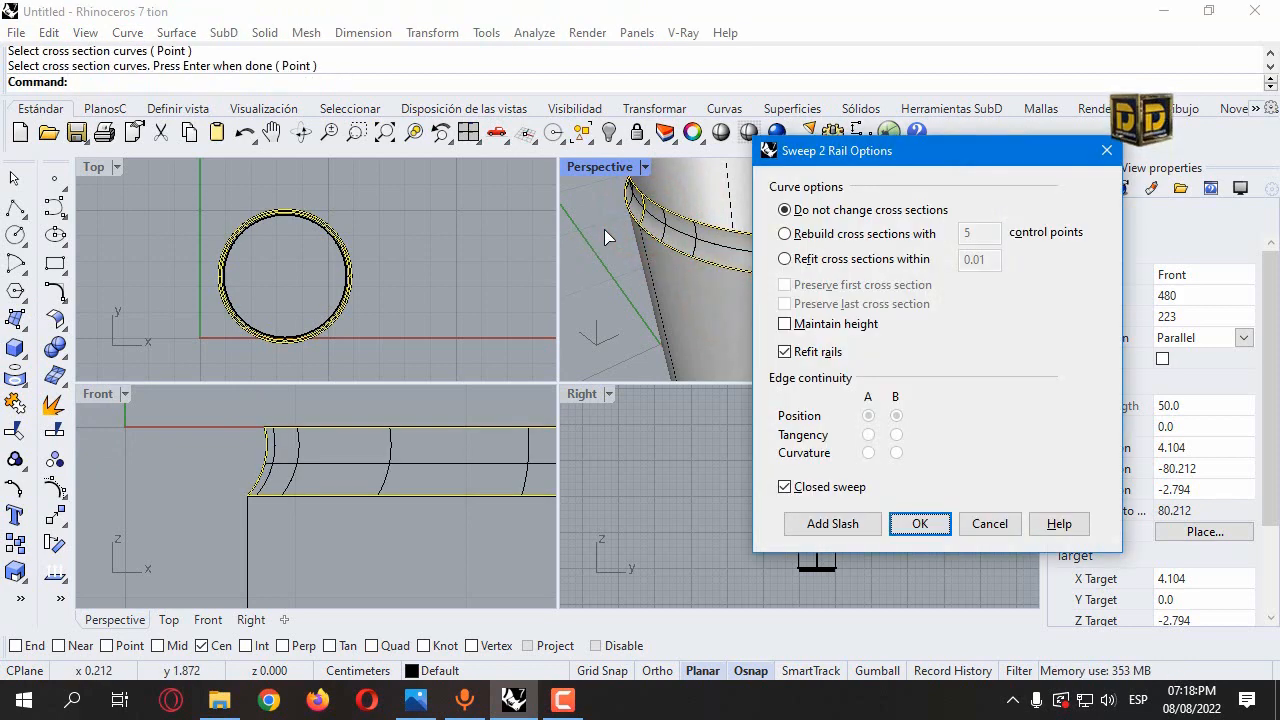
key("Return")
Step: Draw a short polyline between the quadrant points of the cylinder's lower edge and the smaller bottom ring's upper edge
scroll(657, 242, "down", 5)
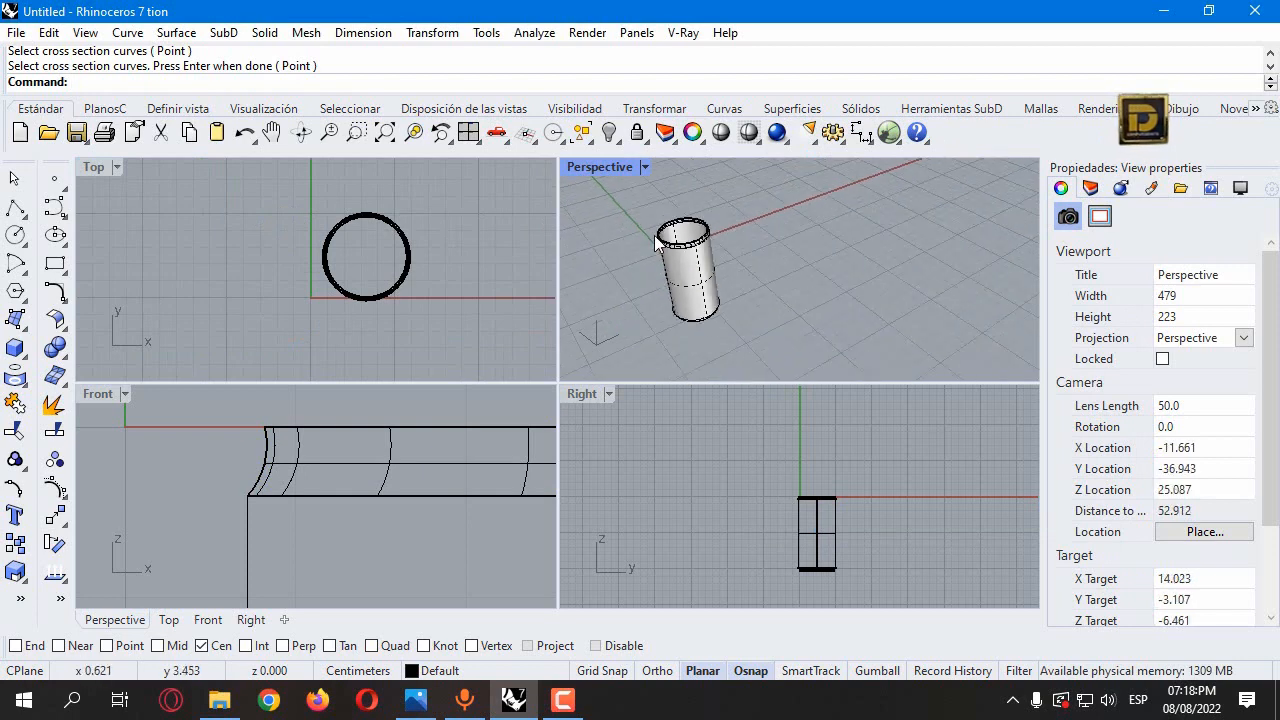
right_click_drag(729, 306, 694, 143)
scroll(682, 304, "up", 16)
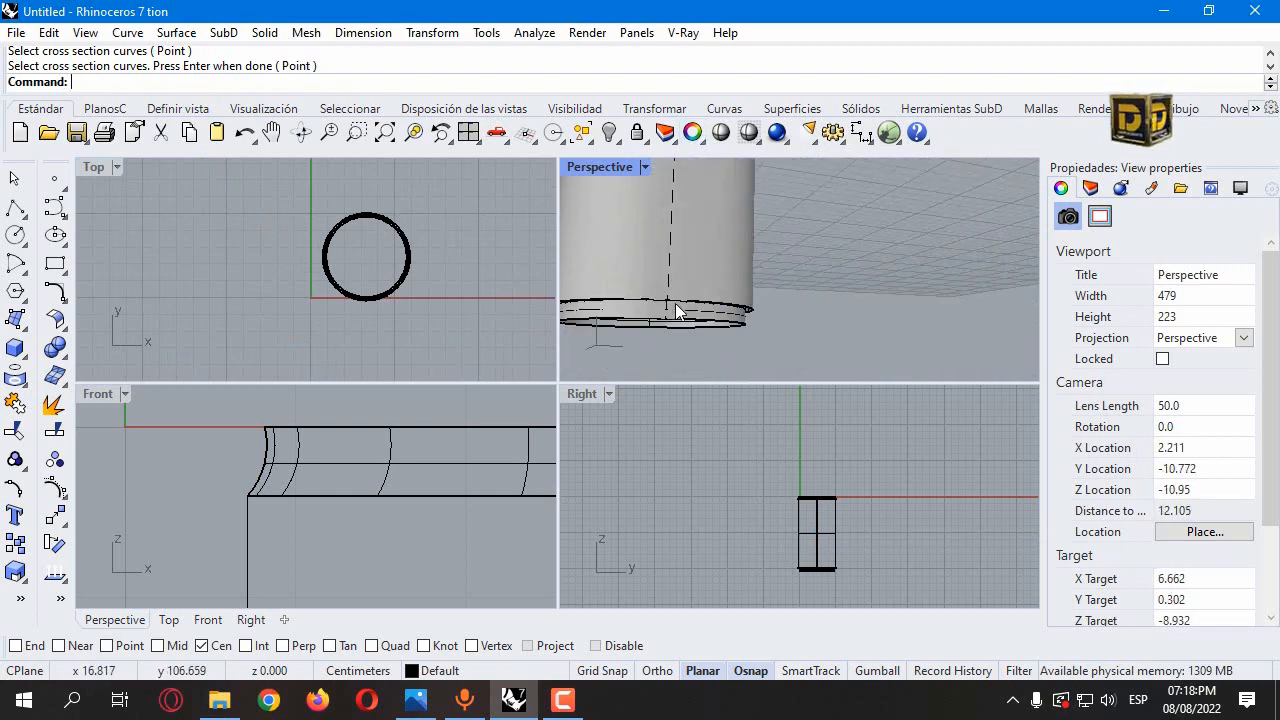
scroll(739, 277, "down", 4)
right_click_drag(602, 290, 653, 325)
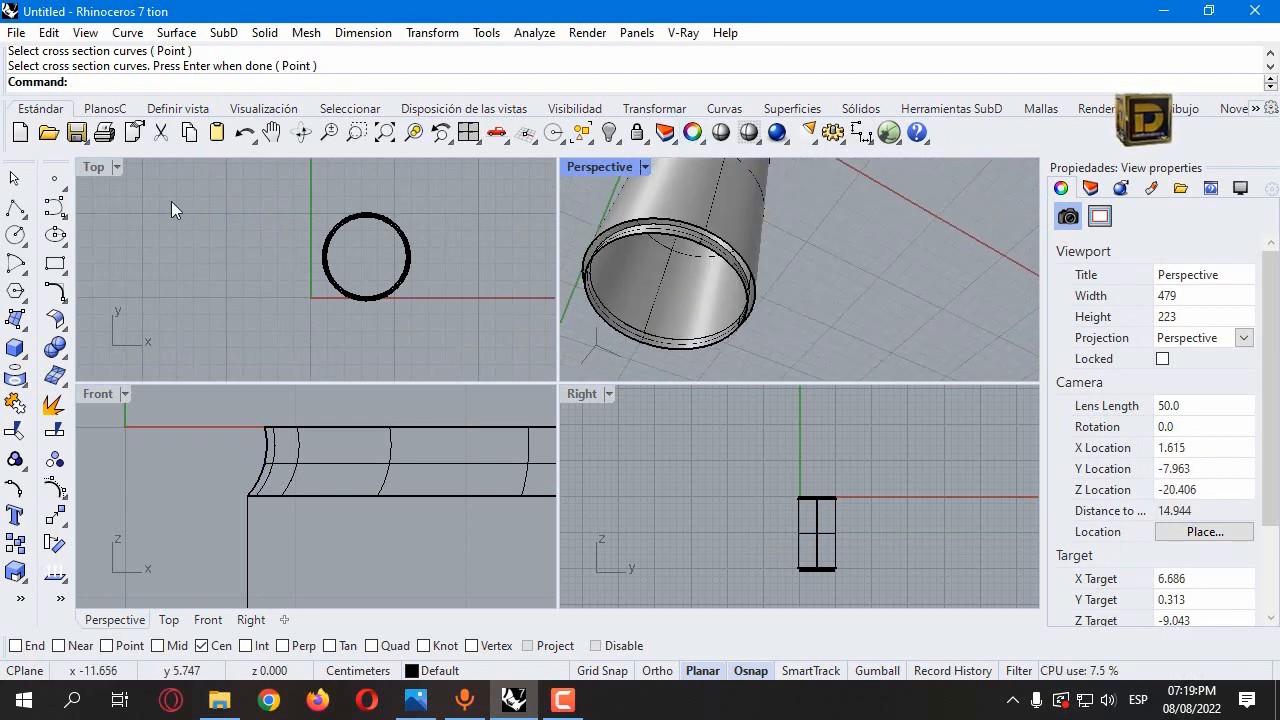
left_click(15, 208)
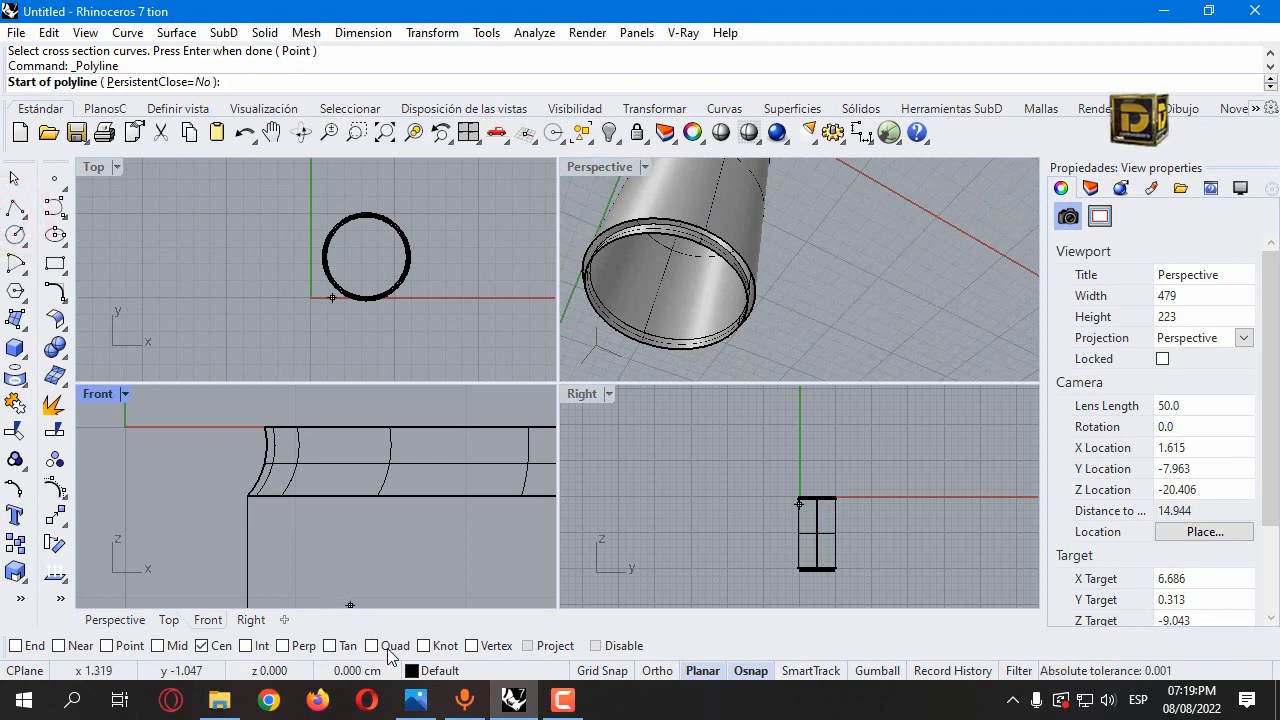
scroll(727, 254, "up", 5)
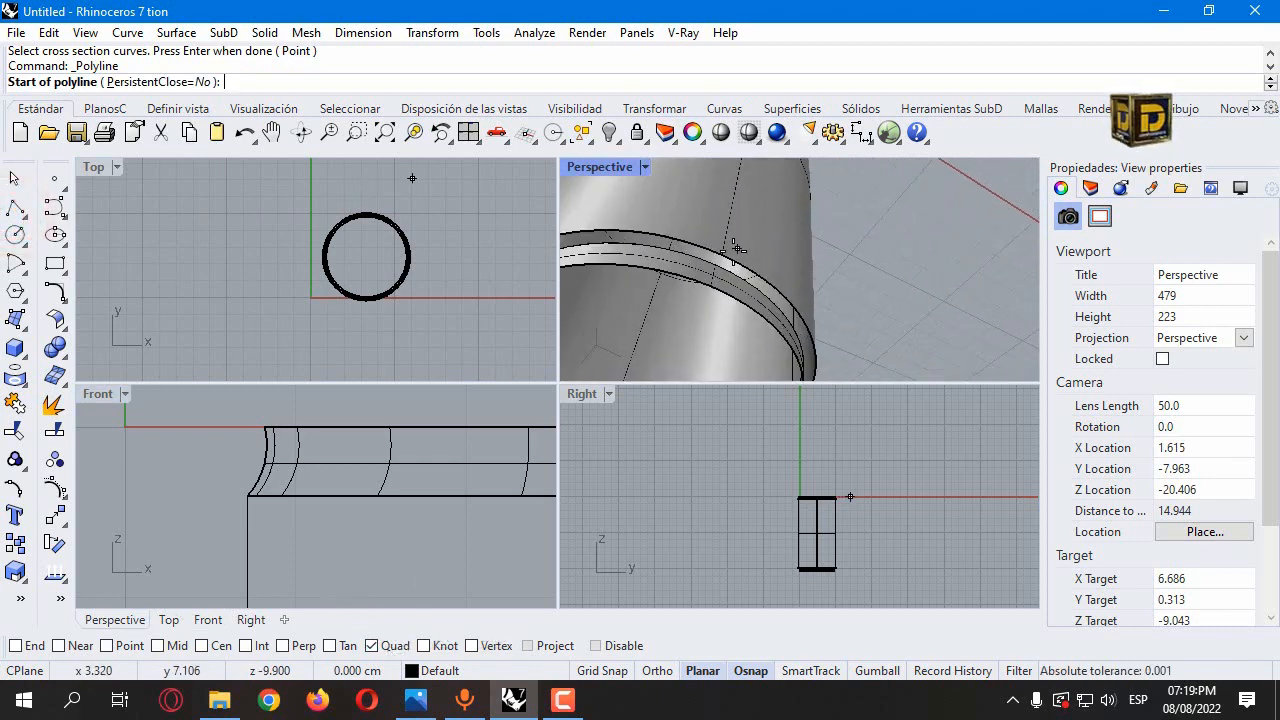
left_click(727, 254)
scroll(727, 254, "up", 5)
left_click(728, 254)
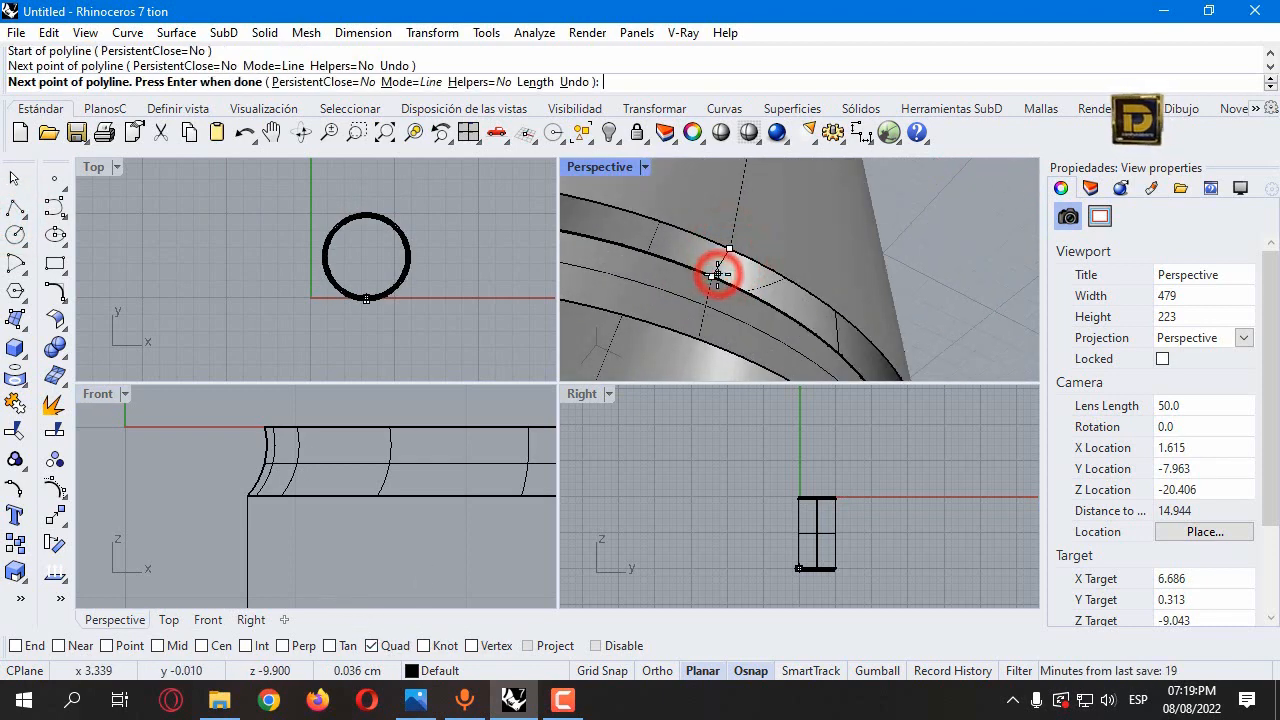
right_click(718, 274)
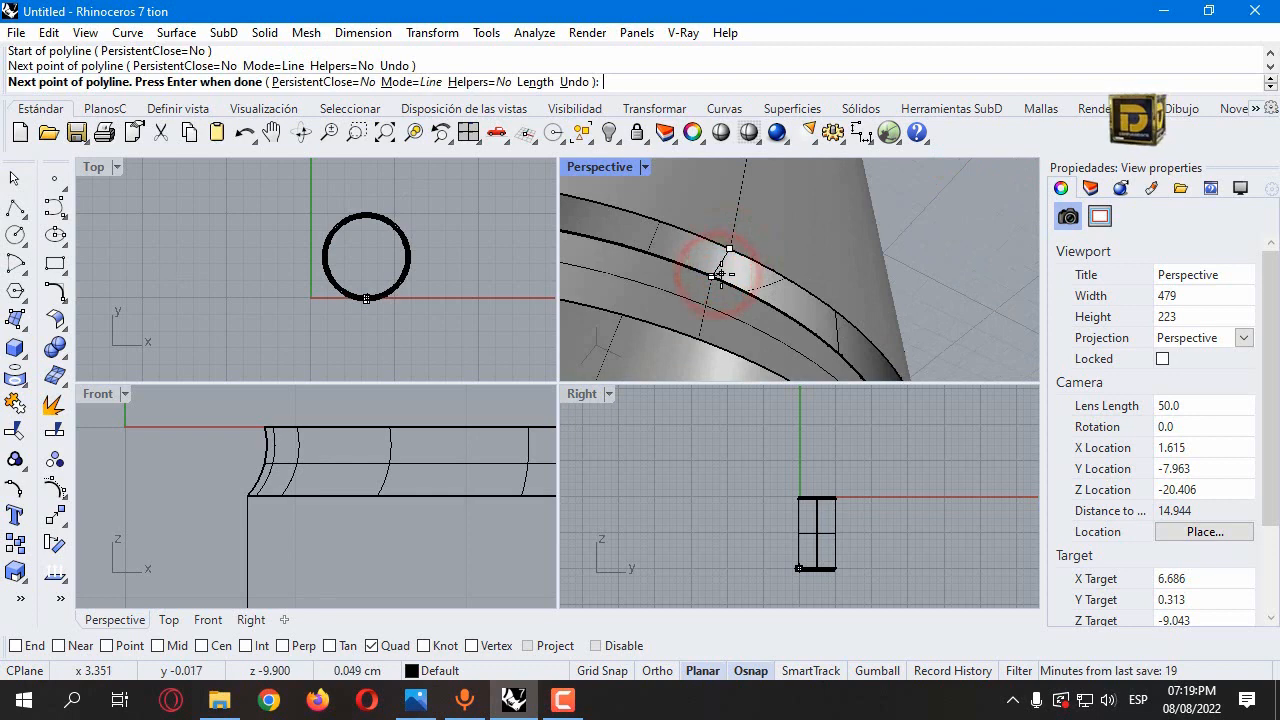
Step: Sweep the short line along the cylinder's lower edge and the bottom ring's upper edge with Sweep 2 Rails to close the gap
left_click(22, 322)
left_click(80, 430)
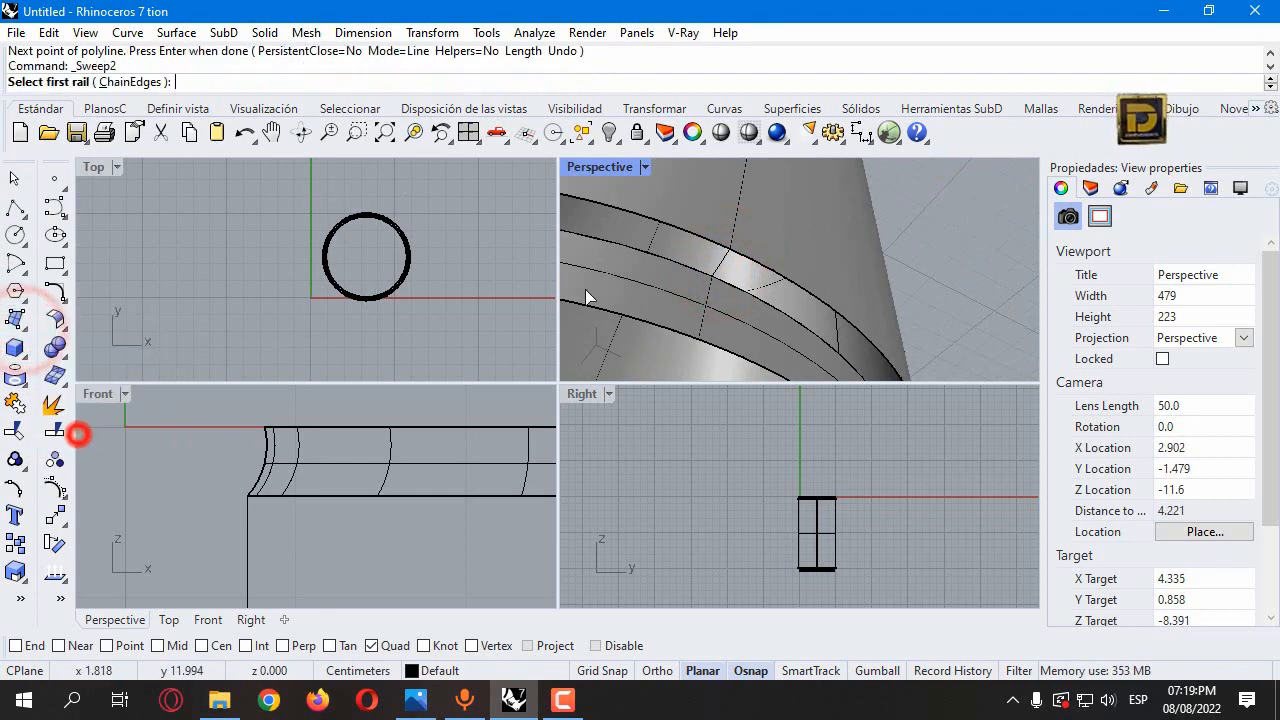
left_click(757, 265)
left_click(806, 318)
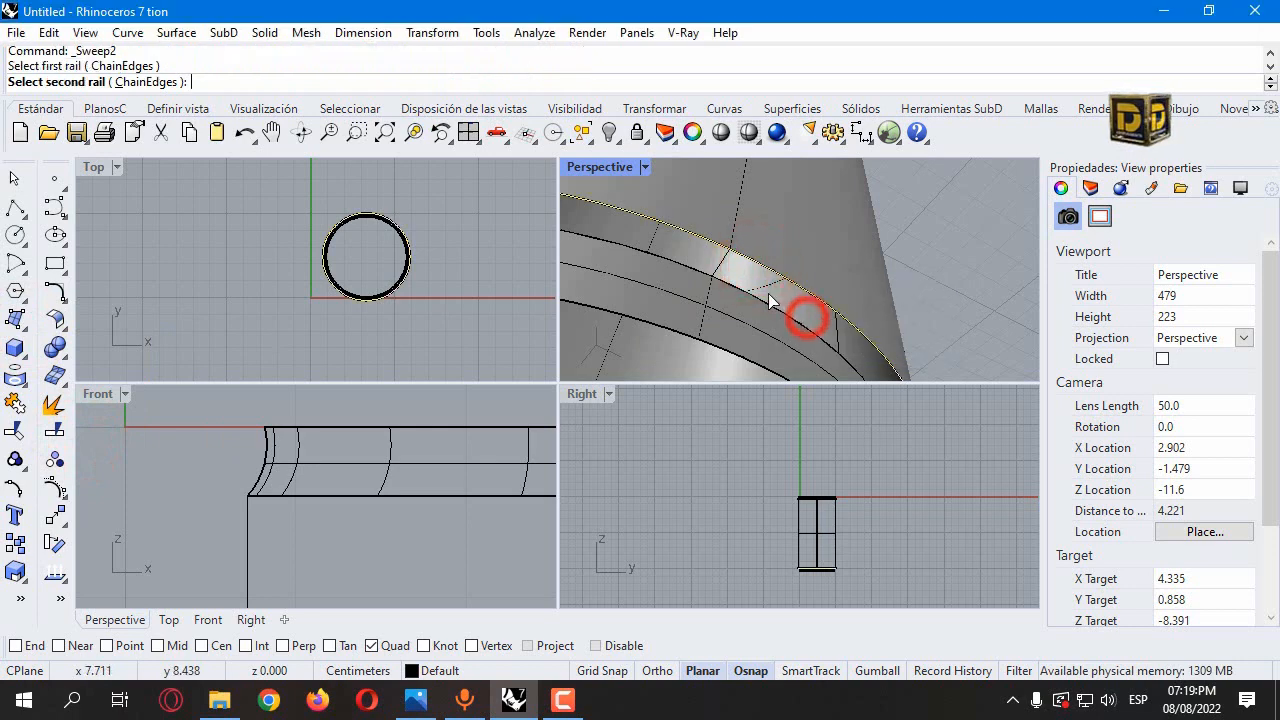
left_click(723, 287)
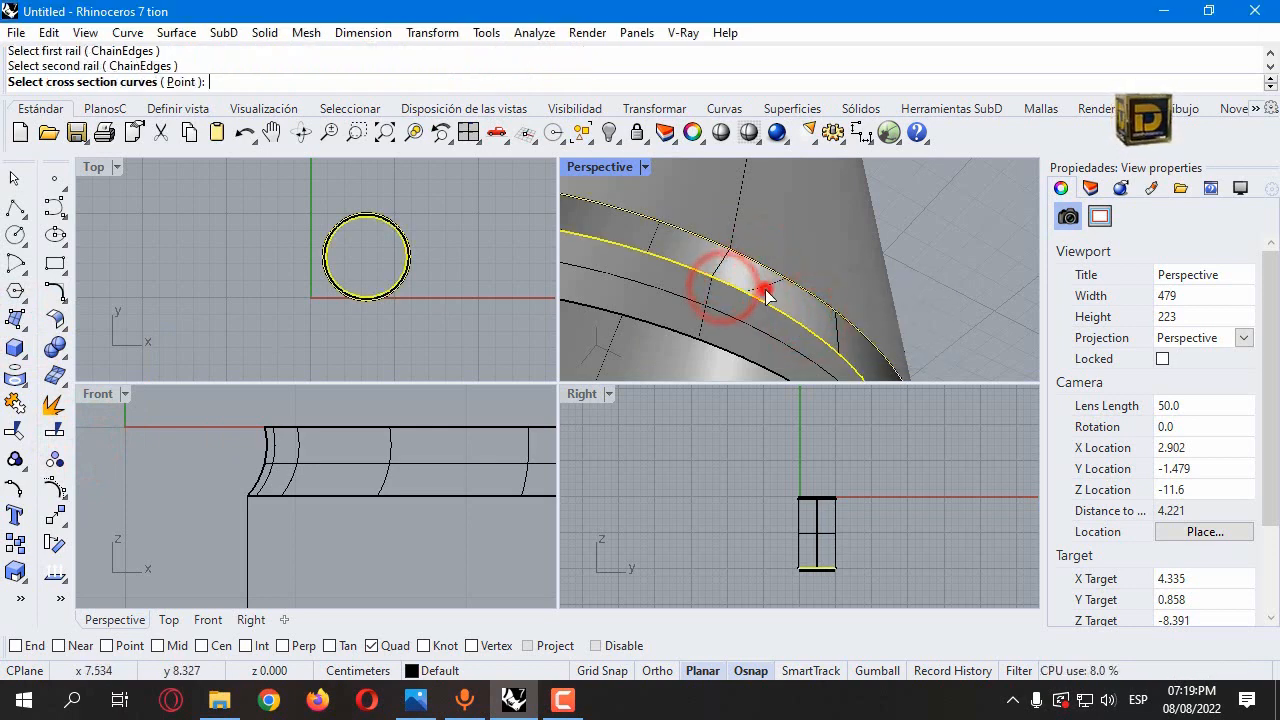
left_click(724, 264)
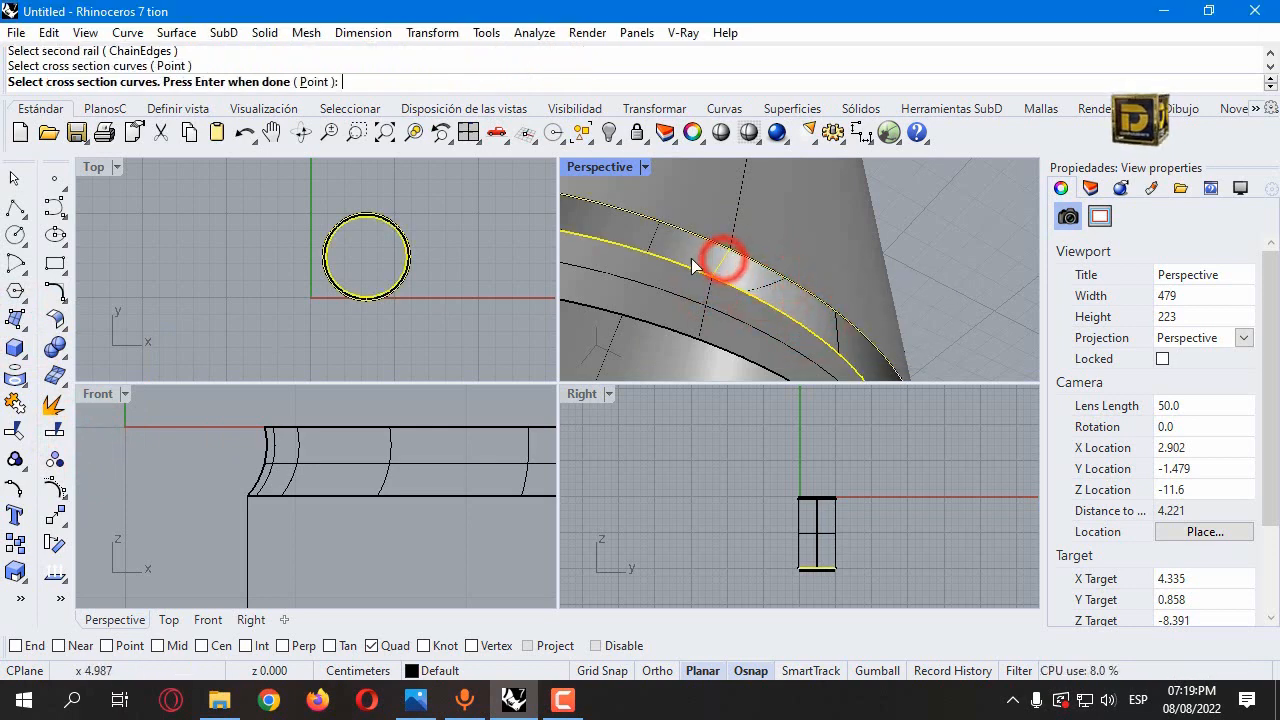
key("Return")
key("Return")
right_click_drag(676, 254, 714, 258)
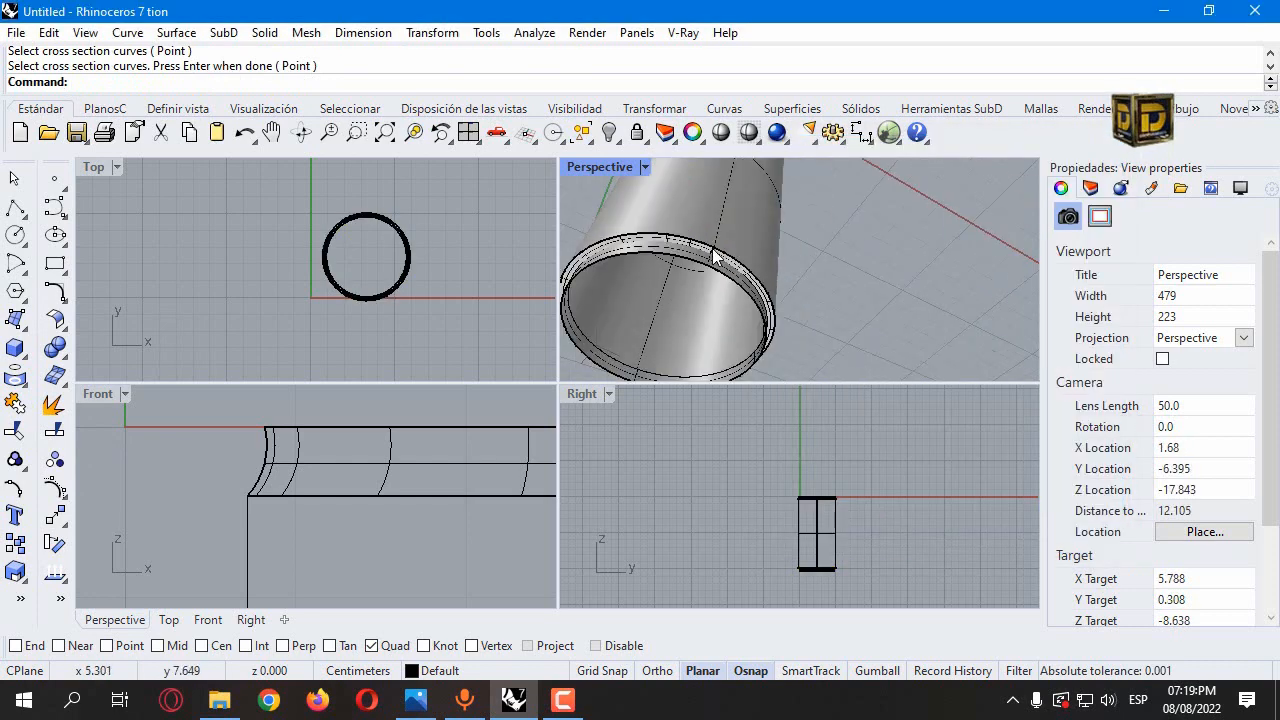
Step: Draw a vertical 0.4 cm line upward from the center of the bottom ring's lower circle, using center snap and Ortho
left_click(13, 205)
scroll(277, 475, "down", 5)
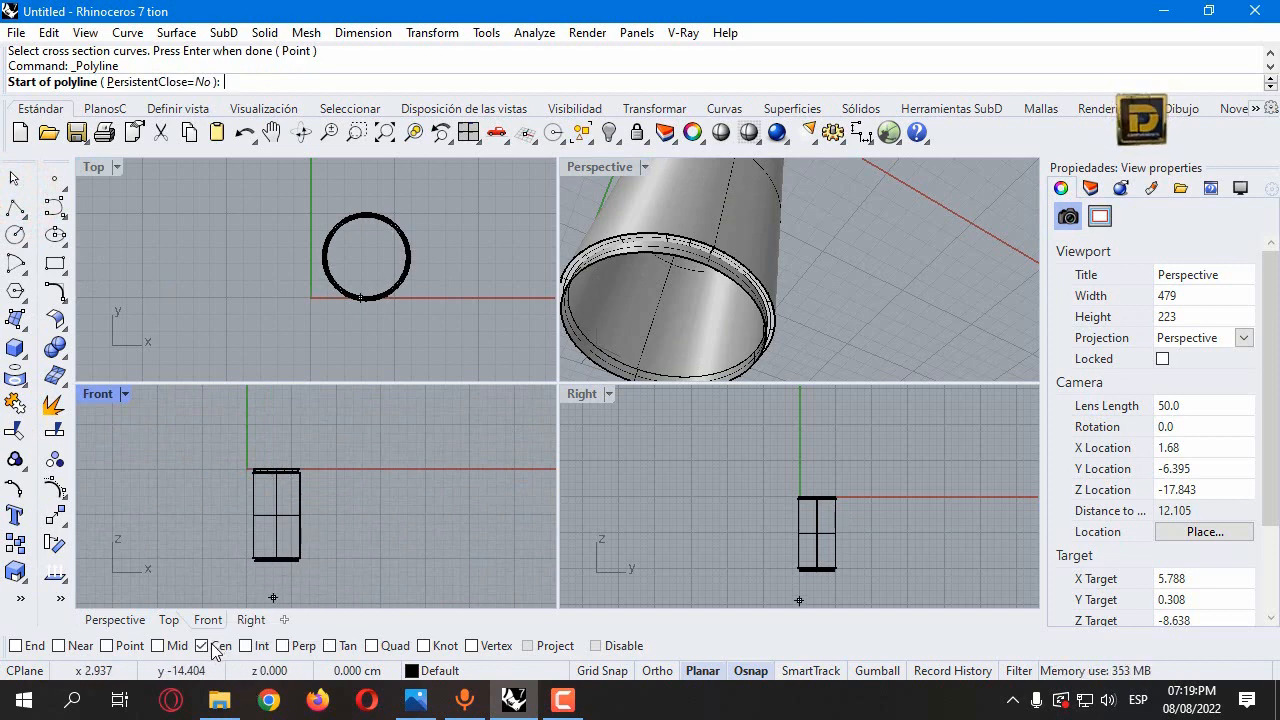
scroll(300, 600, "up", 5)
left_click(300, 527)
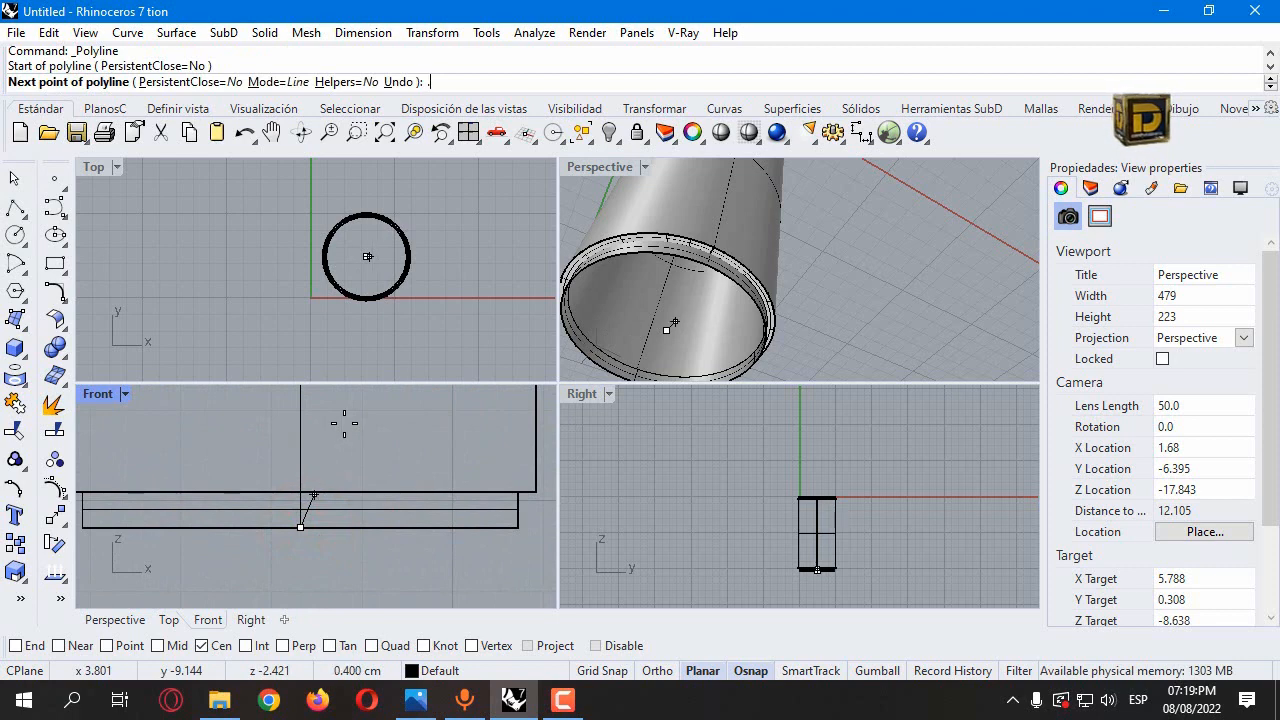
type(".4")
key("Return")
key("F8")
scroll(298, 525, "up", 4)
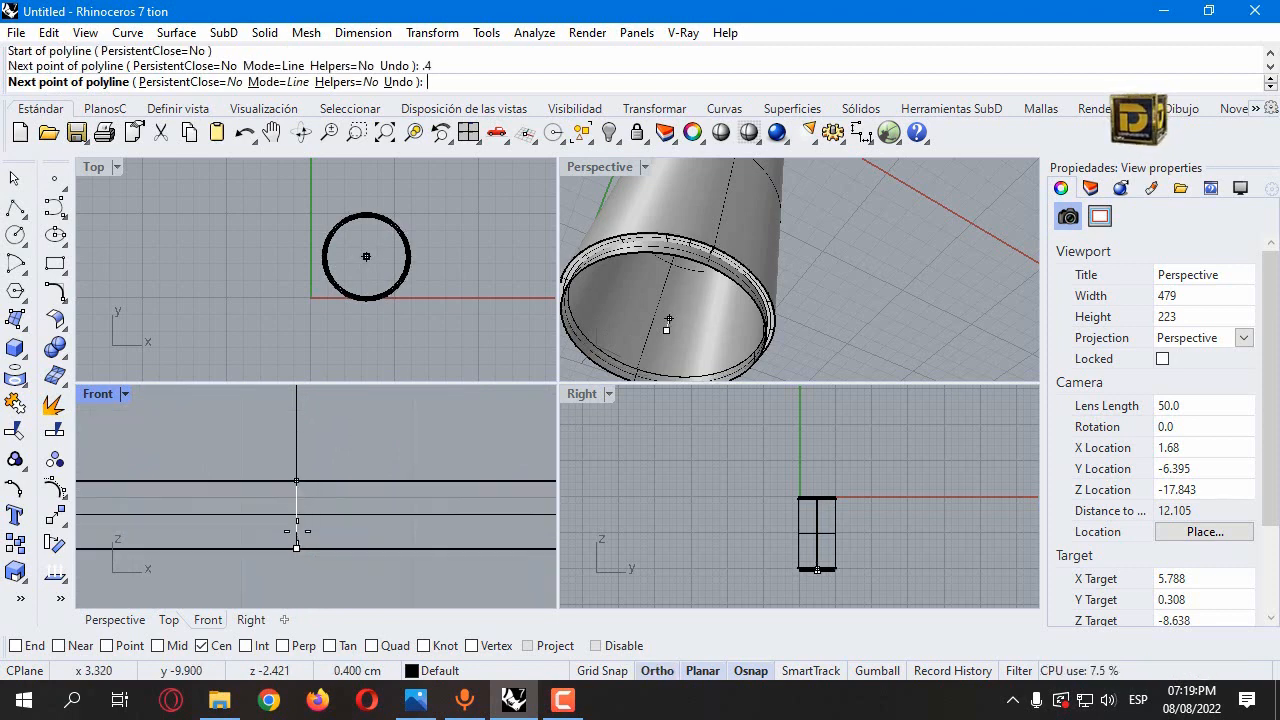
left_click(312, 515)
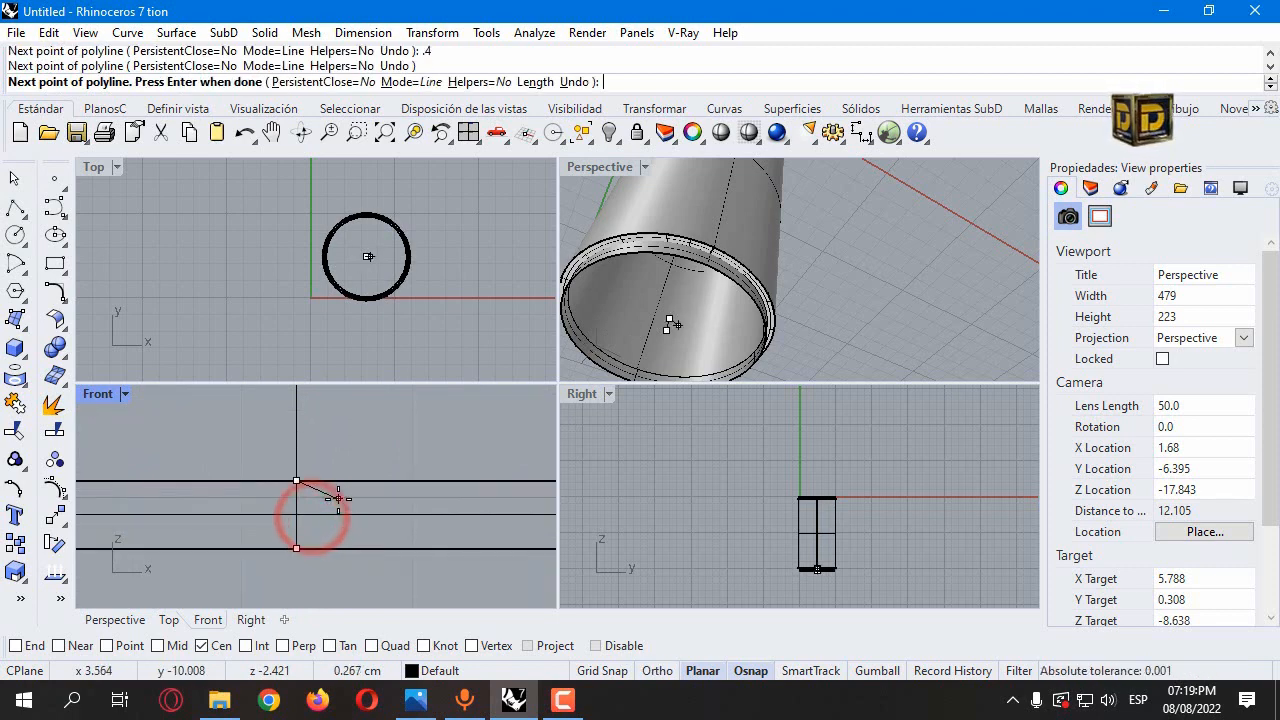
key("Return")
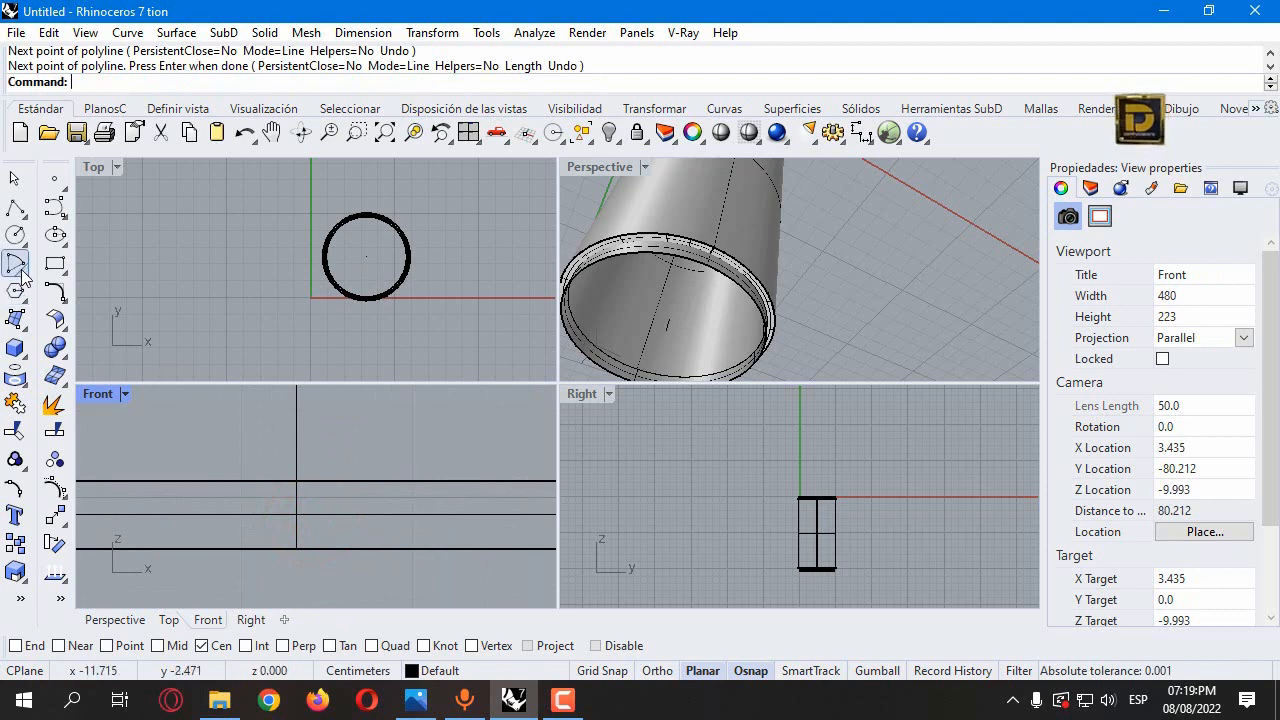
Step: Draw an arc in the front plane between opposite quadrants of the bottom circle, passing through the upper end of the 0.4 cm line
left_click(18, 266)
left_click(62, 270)
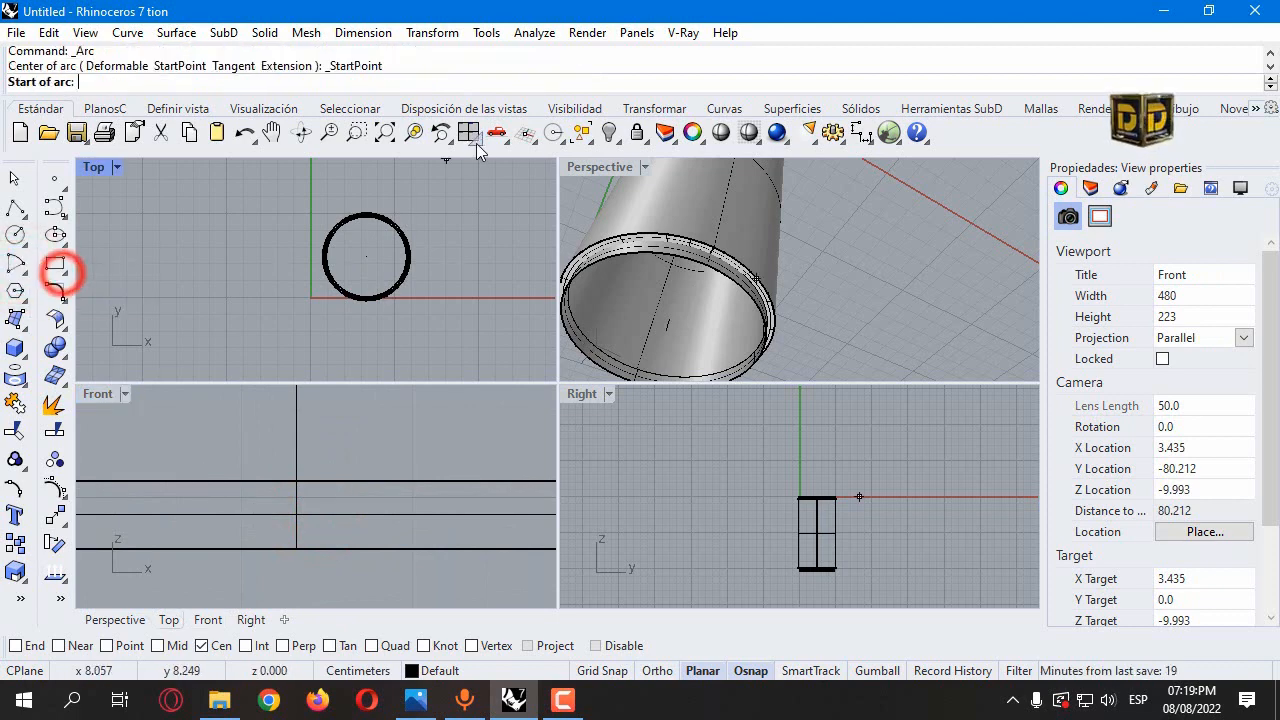
double_click(590, 166)
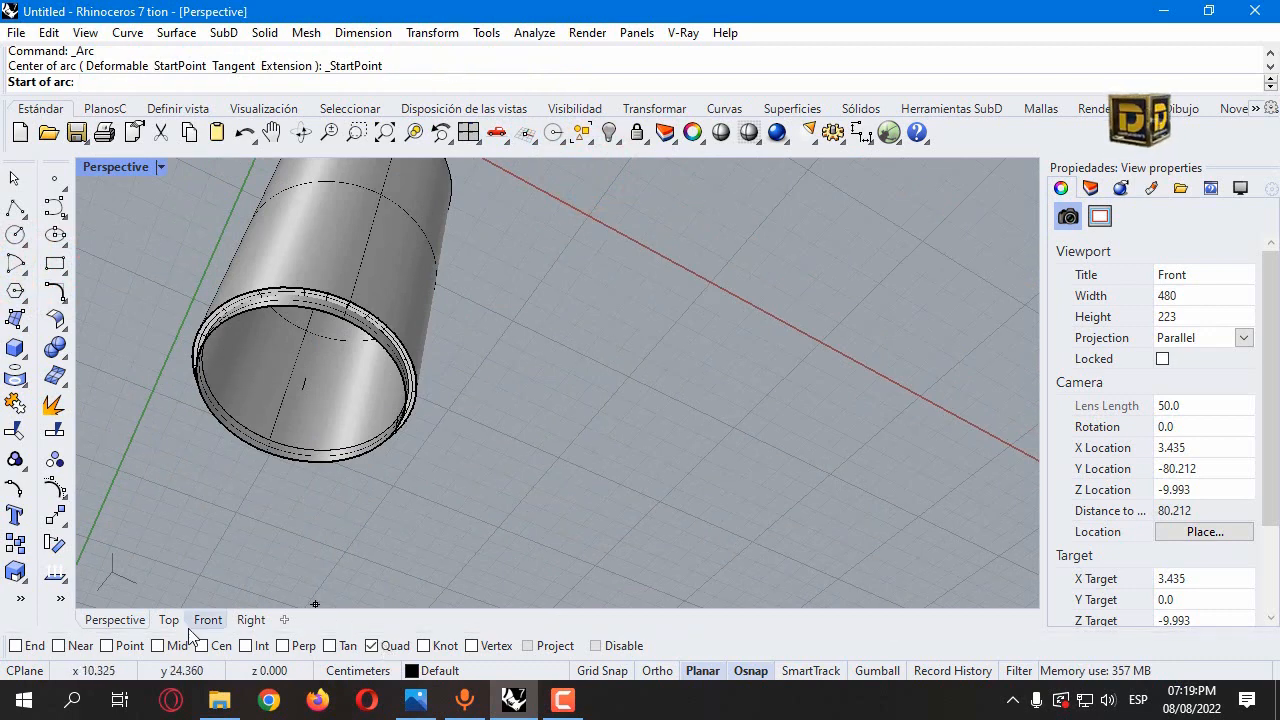
double_click(105, 166)
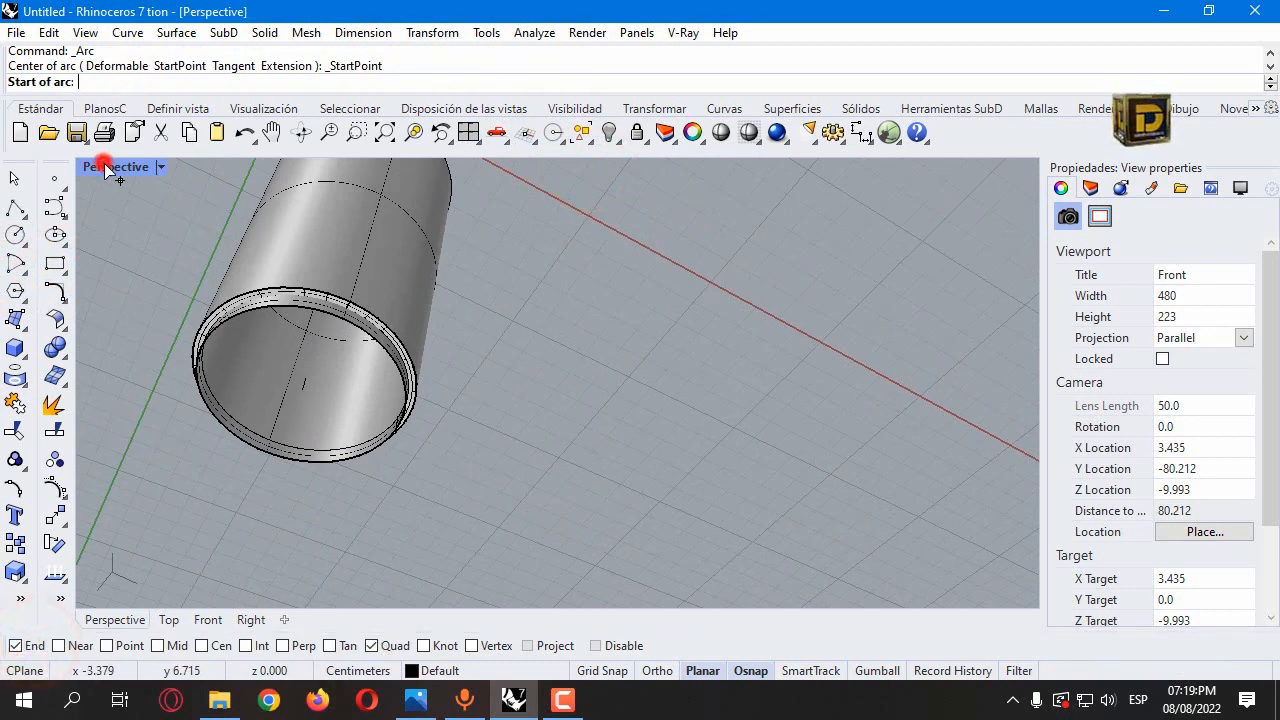
scroll(300, 470, "up", 4)
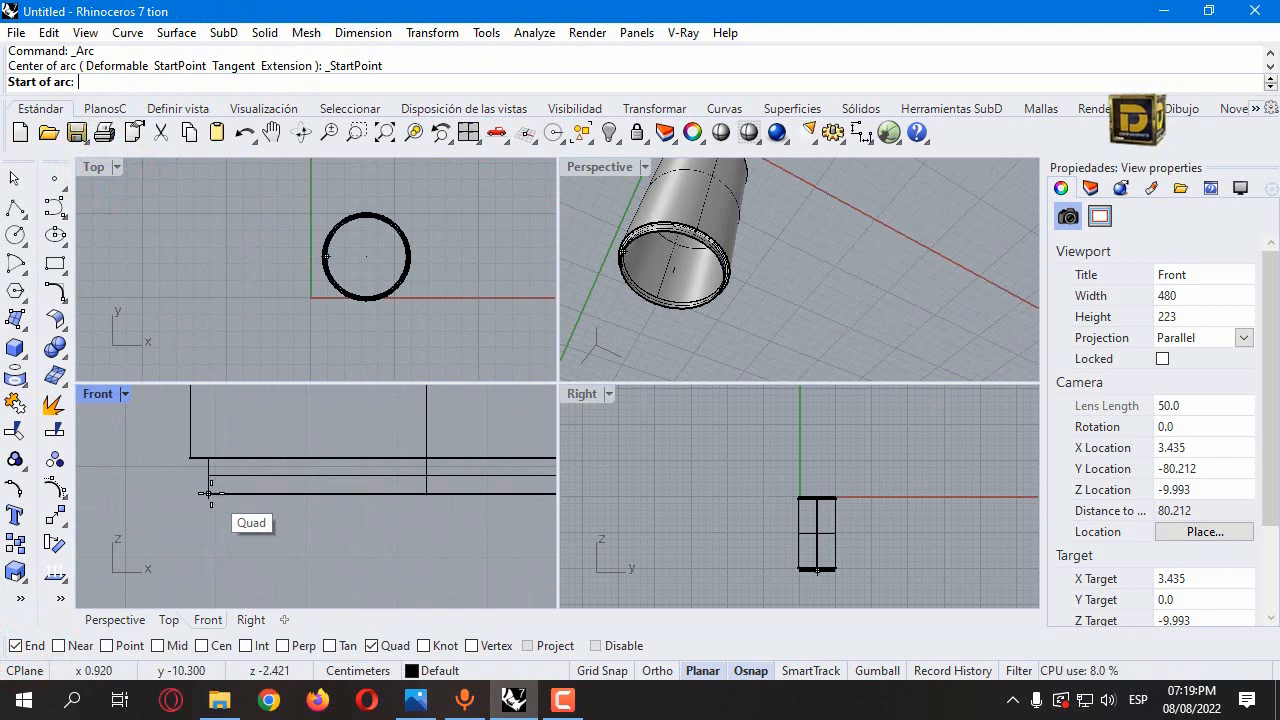
left_click(208, 493)
scroll(172, 488, "down", 3)
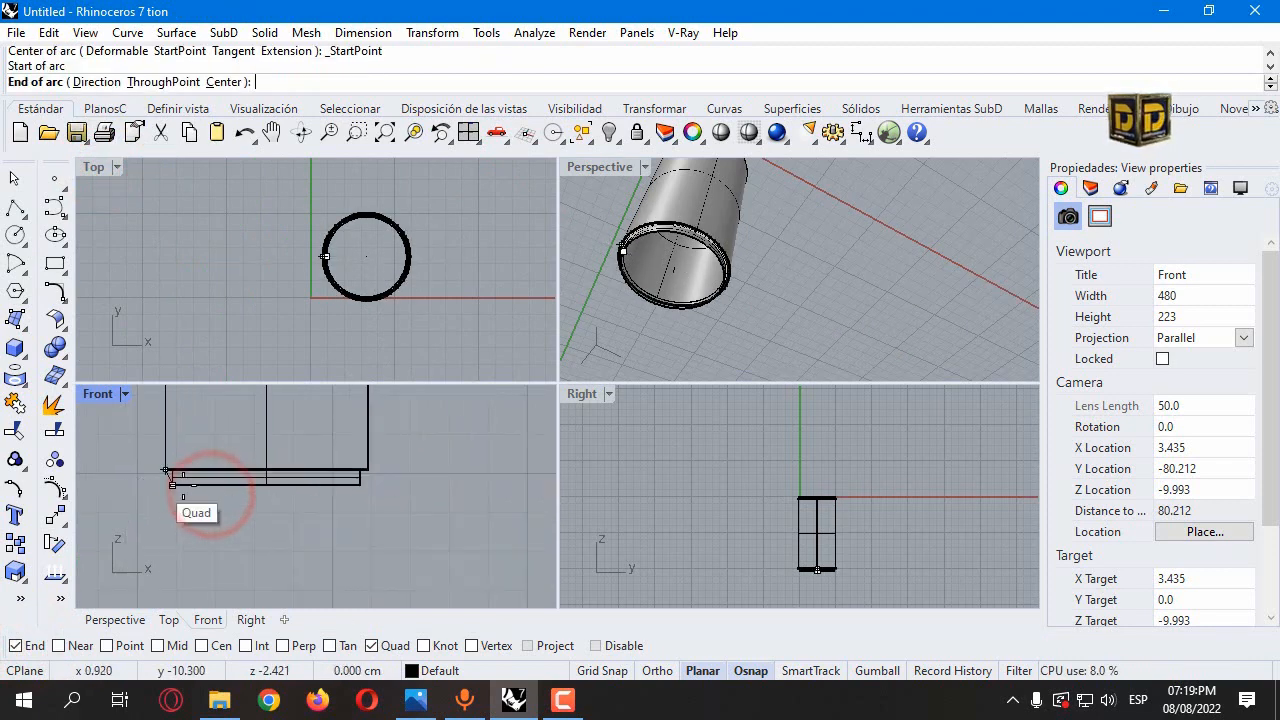
left_click(361, 486)
scroll(300, 470, "up", 3)
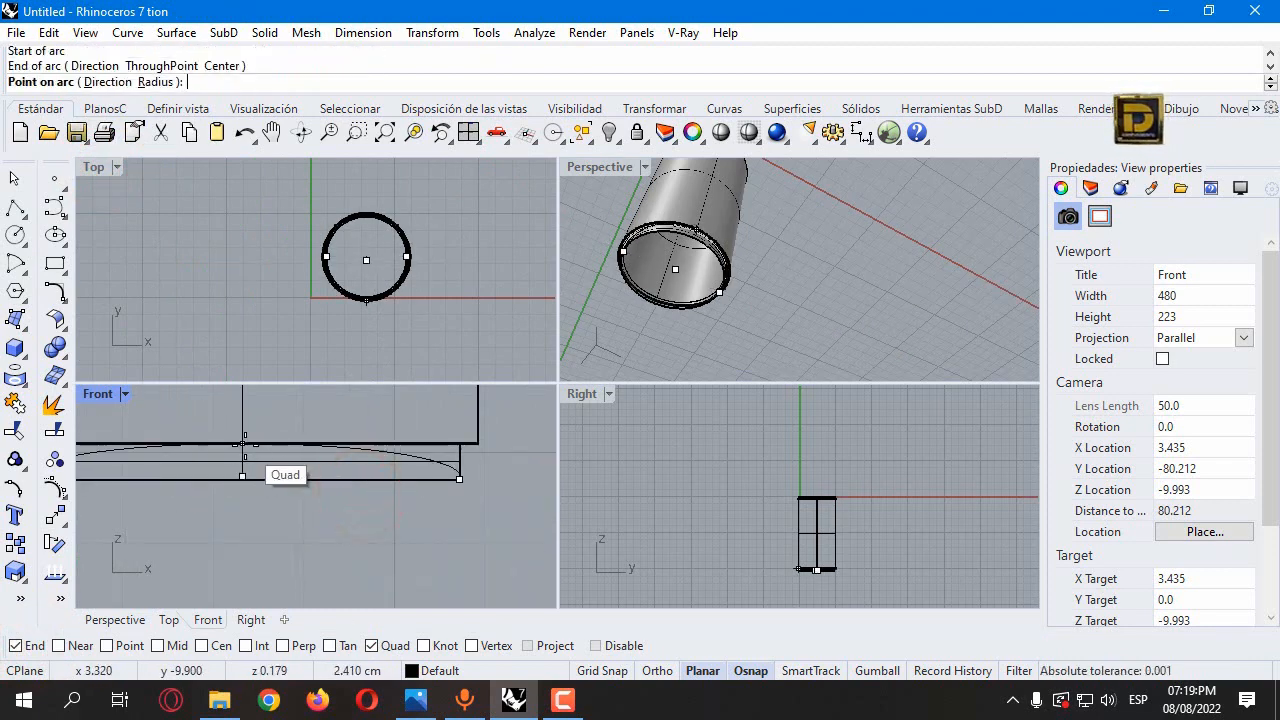
scroll(680, 280, "up", 5)
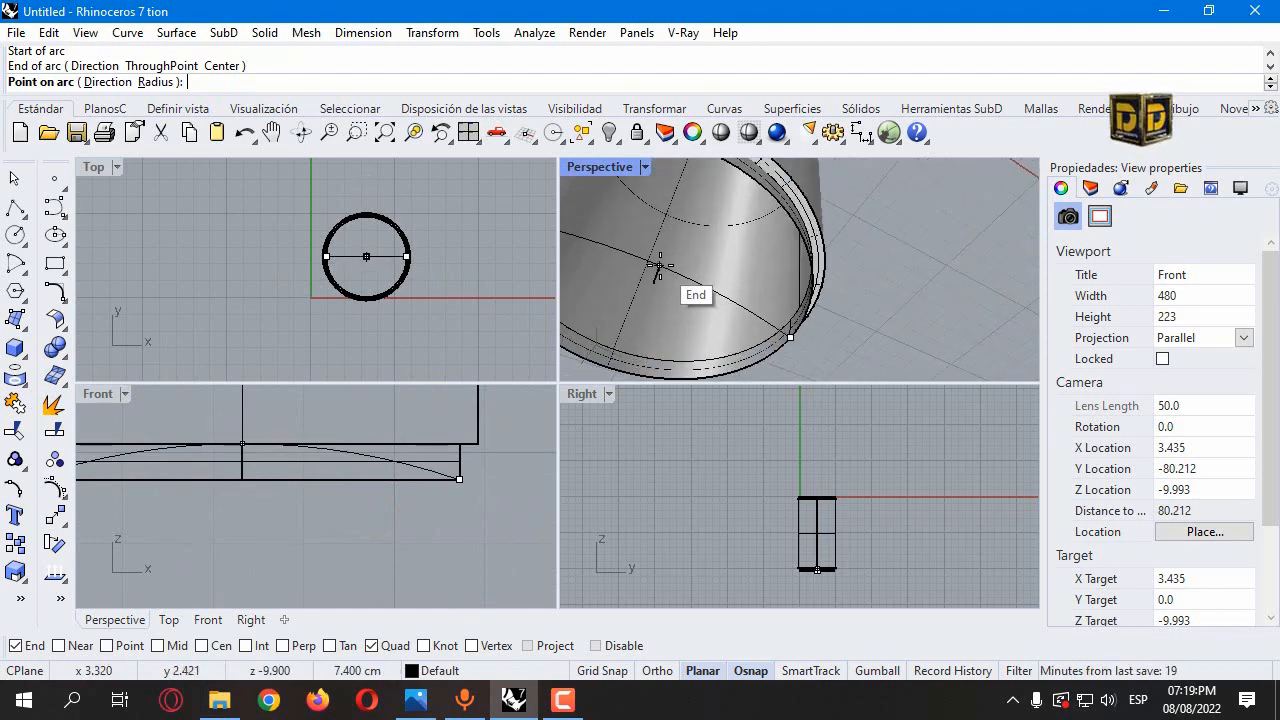
left_click(660, 265)
Step: Draw a second arc in the right-view plane between the bottom circle's other two quadrants, through the same upper end of the center line
scroll(631, 439, "down", 6)
scroll(732, 502, "up", 12)
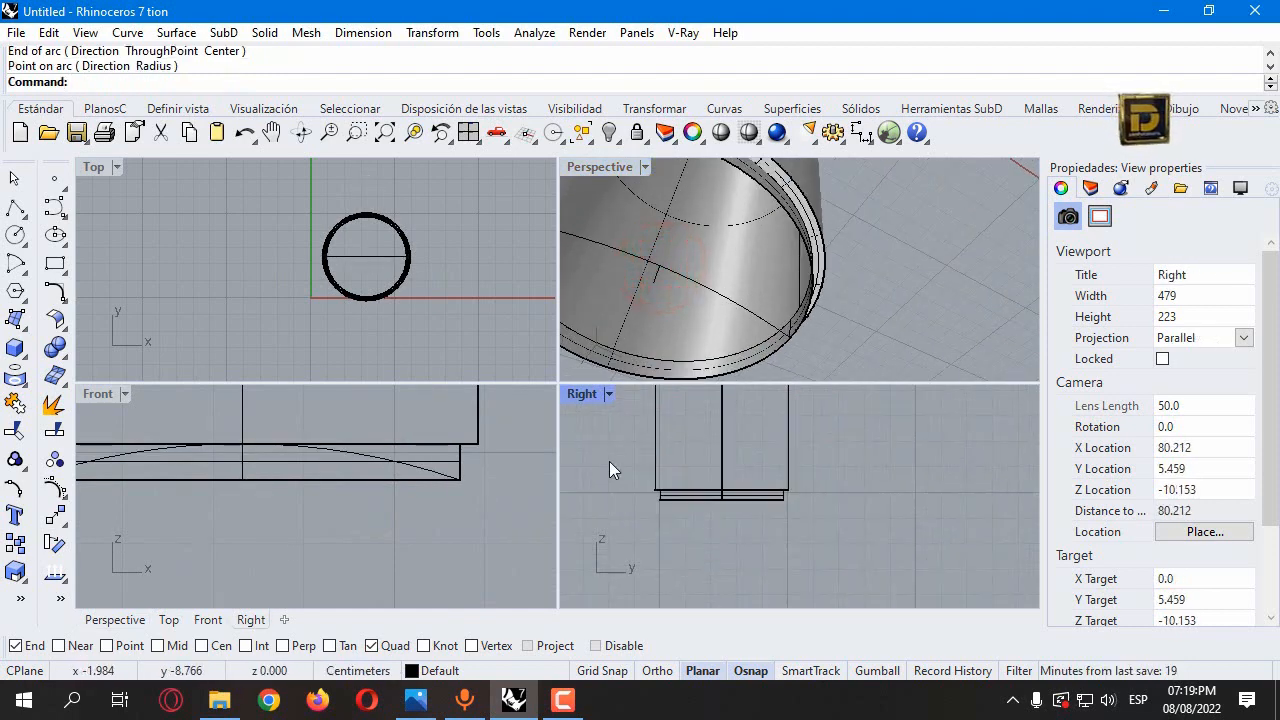
scroll(655, 480, "up", 6)
right_click(704, 498)
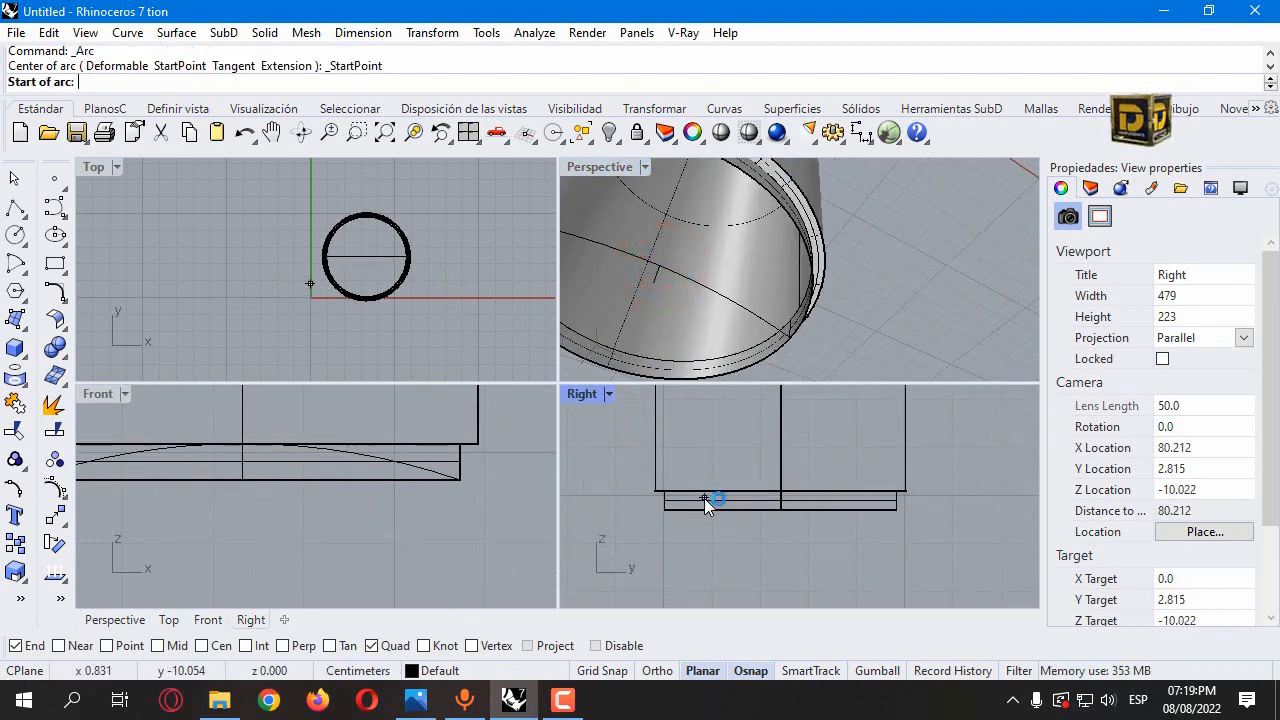
left_click(665, 510)
left_click(893, 510)
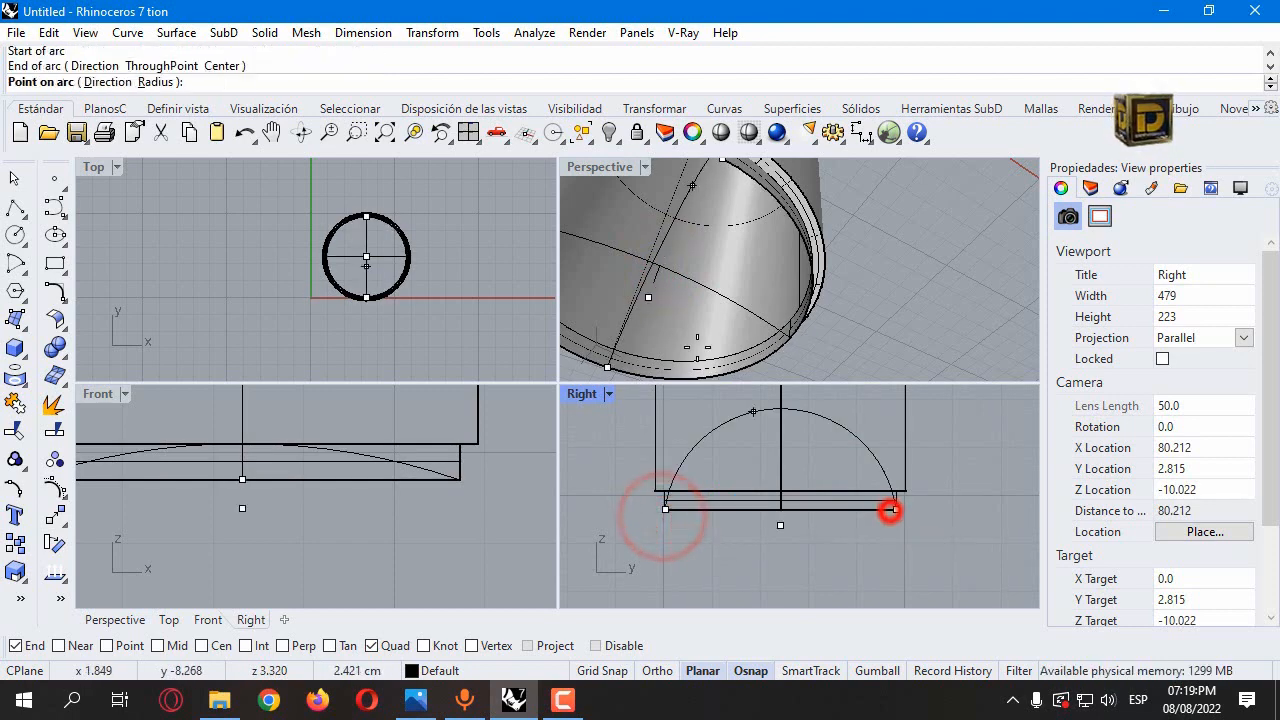
left_click(663, 268)
Step: Build a Patch surface from the two crossing arcs and the bottom ring's lower circular edge, with 20 U and 20 V spans
left_click(15, 318)
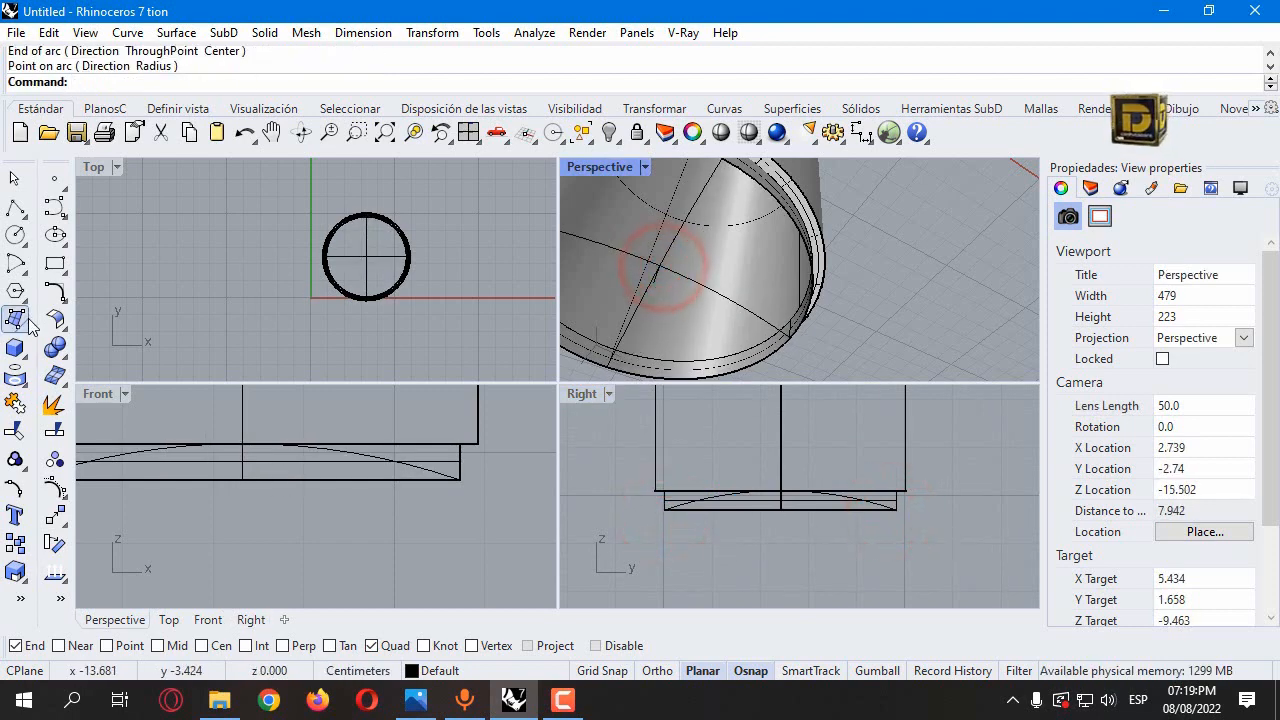
left_click(188, 354)
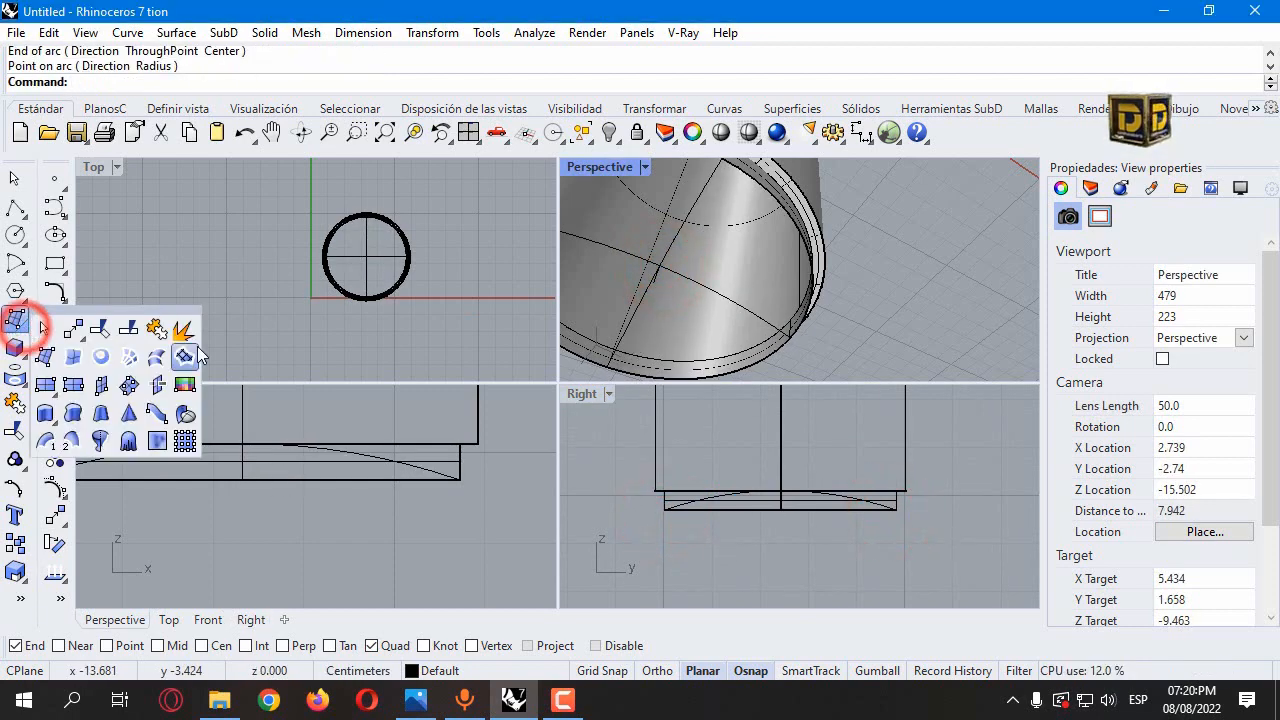
left_click(679, 235)
left_click(700, 283)
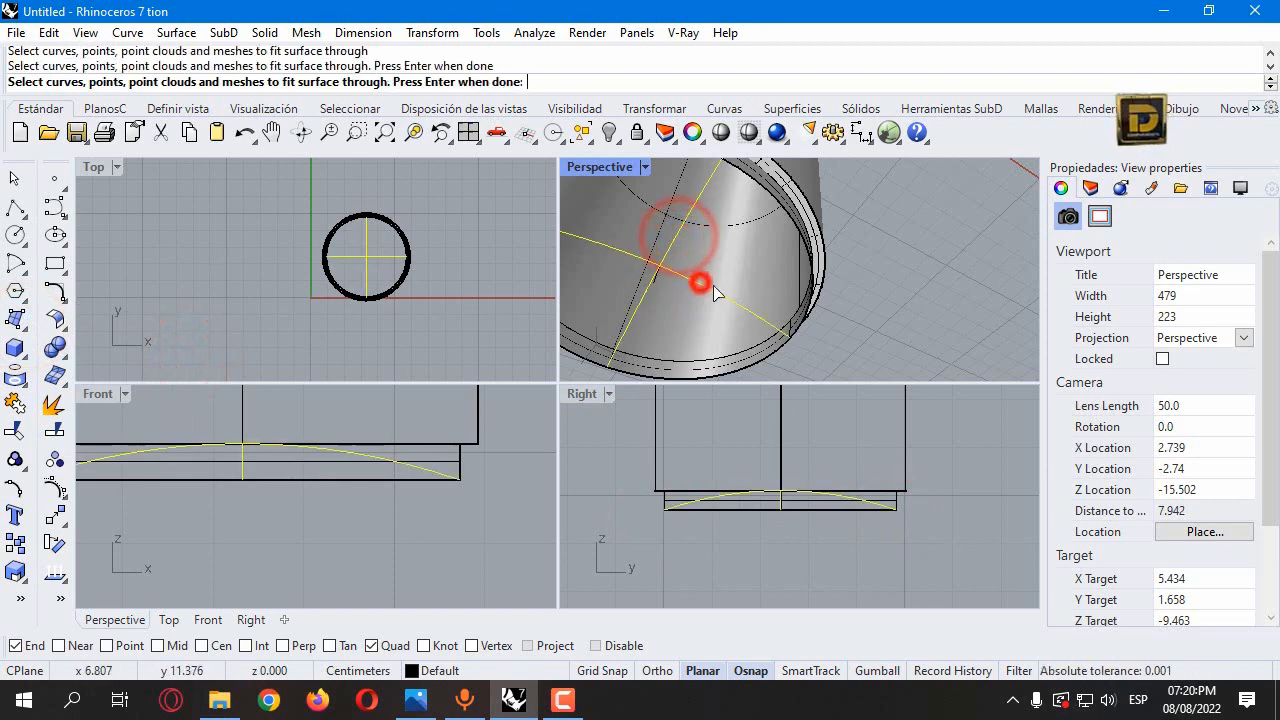
left_click(781, 215)
left_click(838, 268)
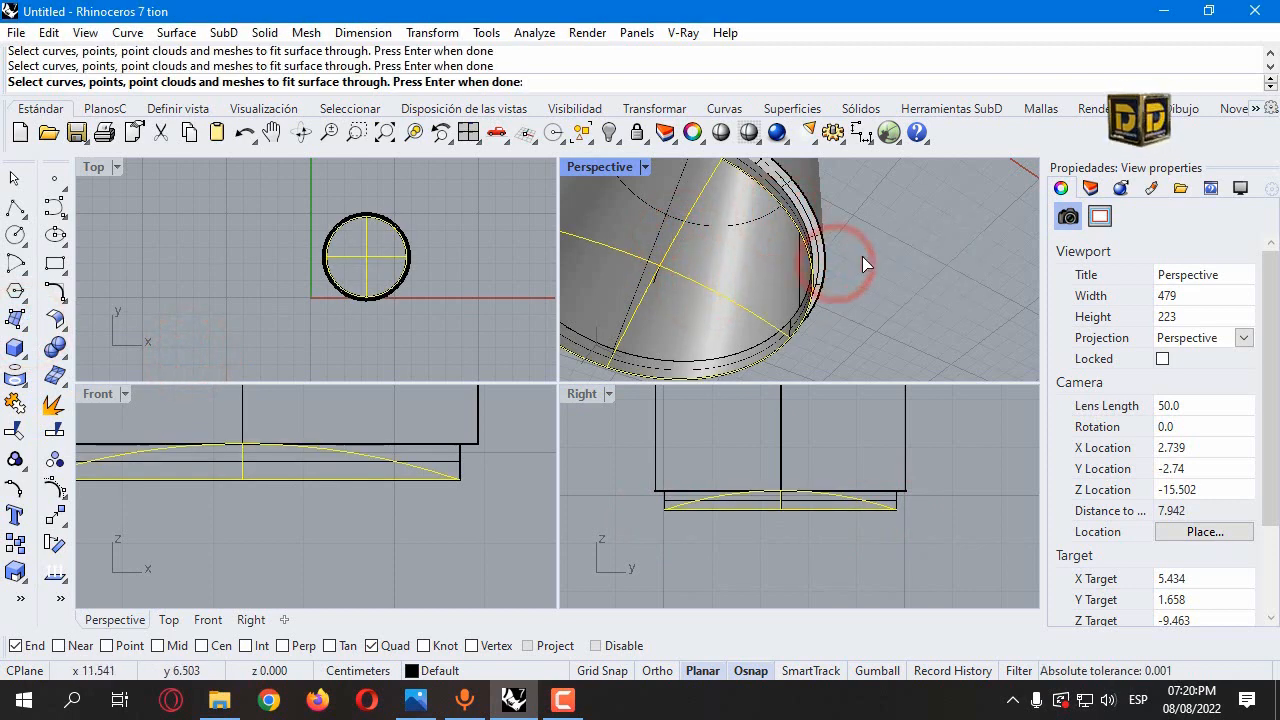
key("Return")
left_click(505, 559)
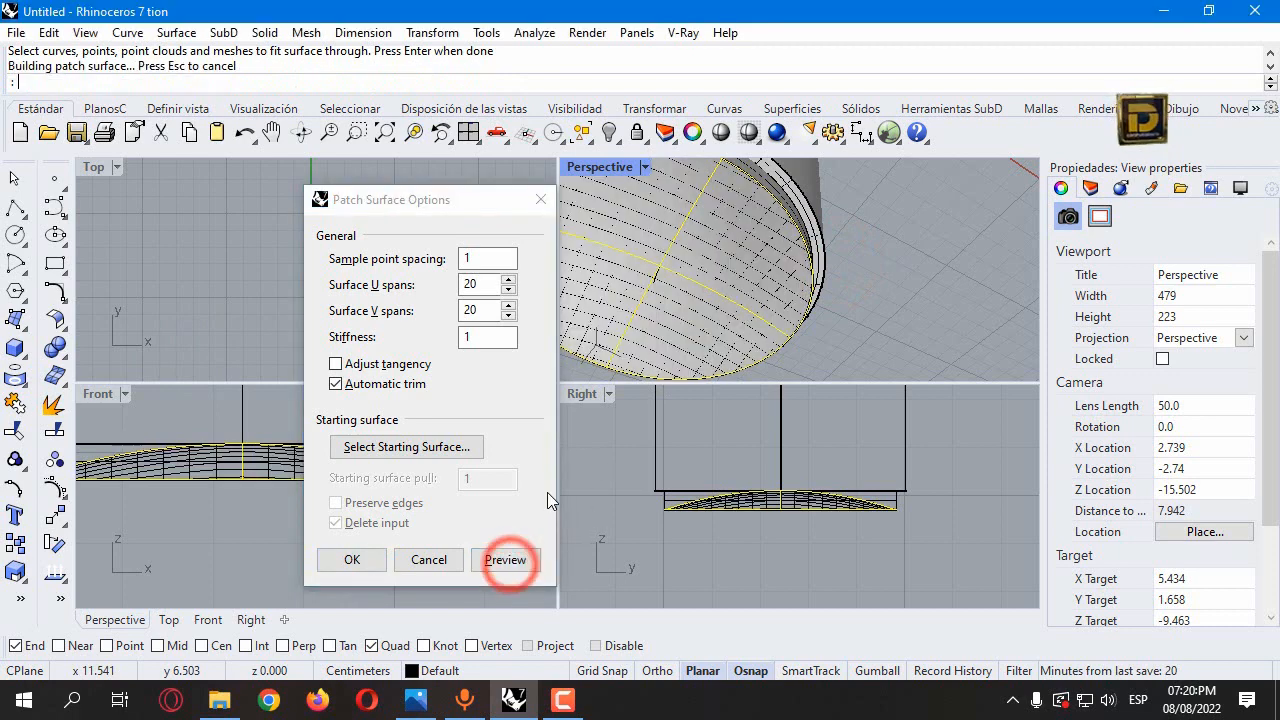
left_click(365, 558)
Step: Apply FilletSrf with a 0.1 cm radius between the domed base patch and the bottom ring surface
right_click_drag(720, 360, 776, 340)
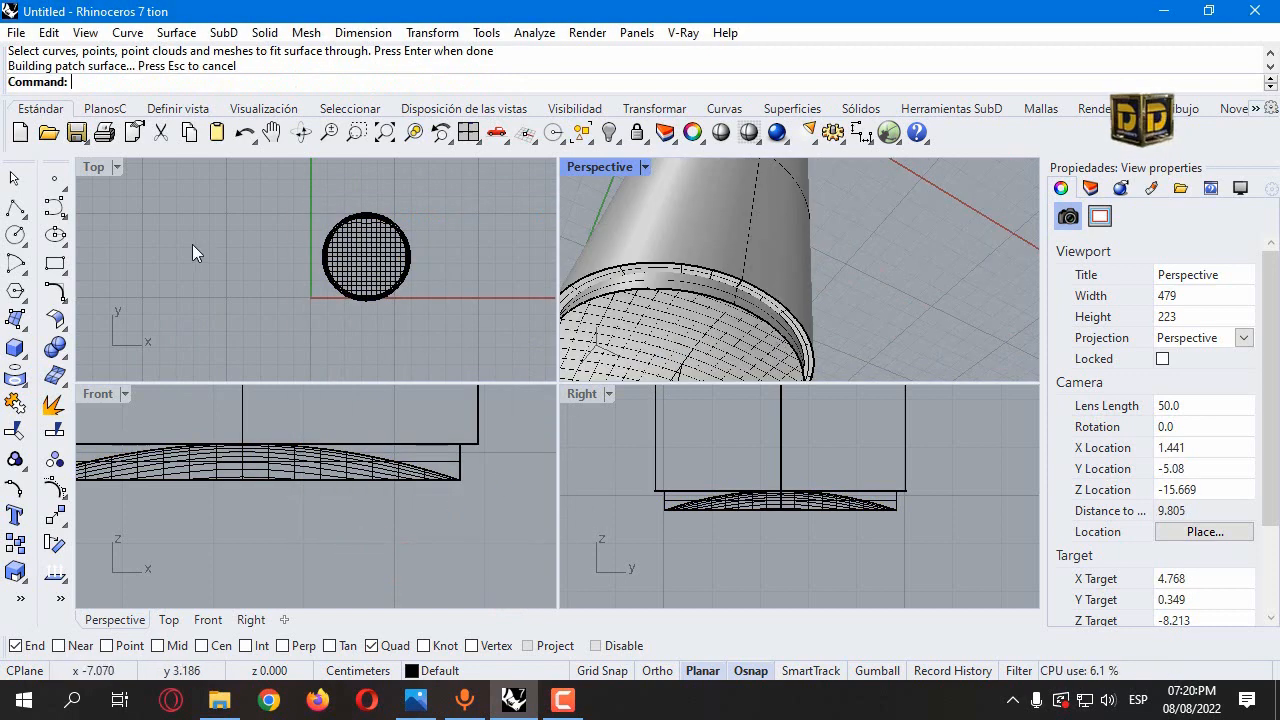
left_click(56, 318)
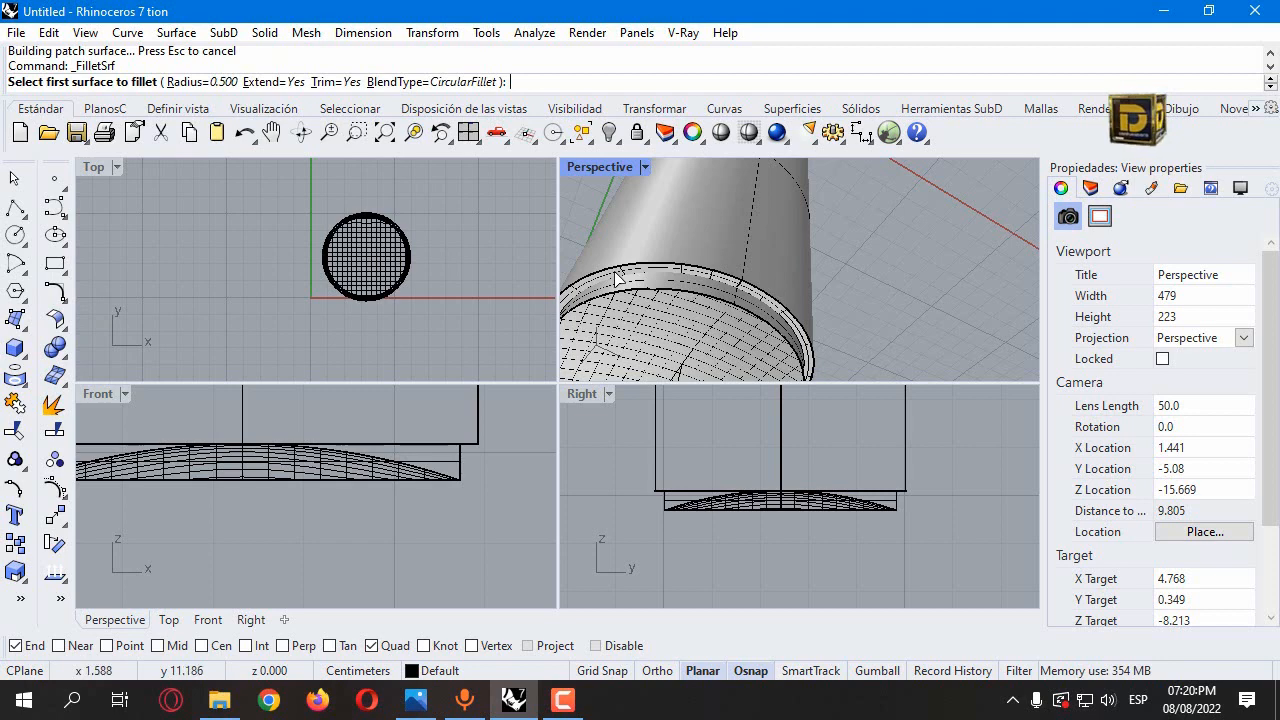
left_click(196, 81)
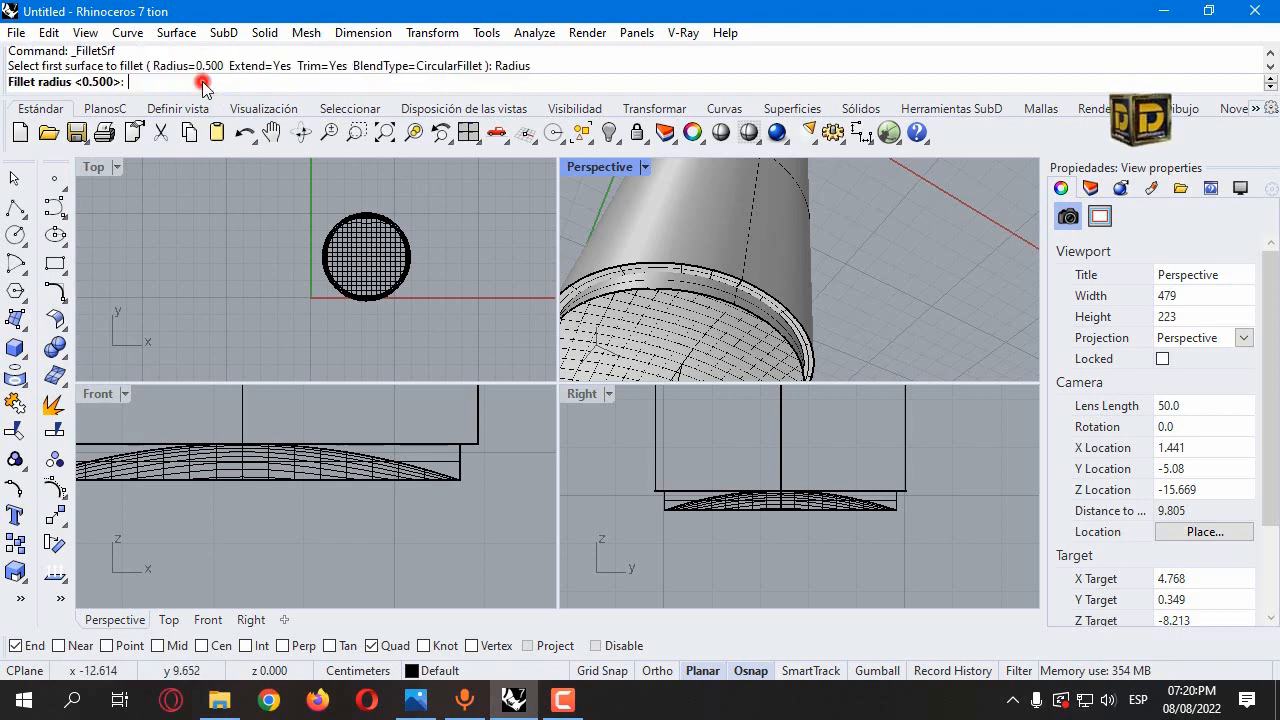
key("Return")
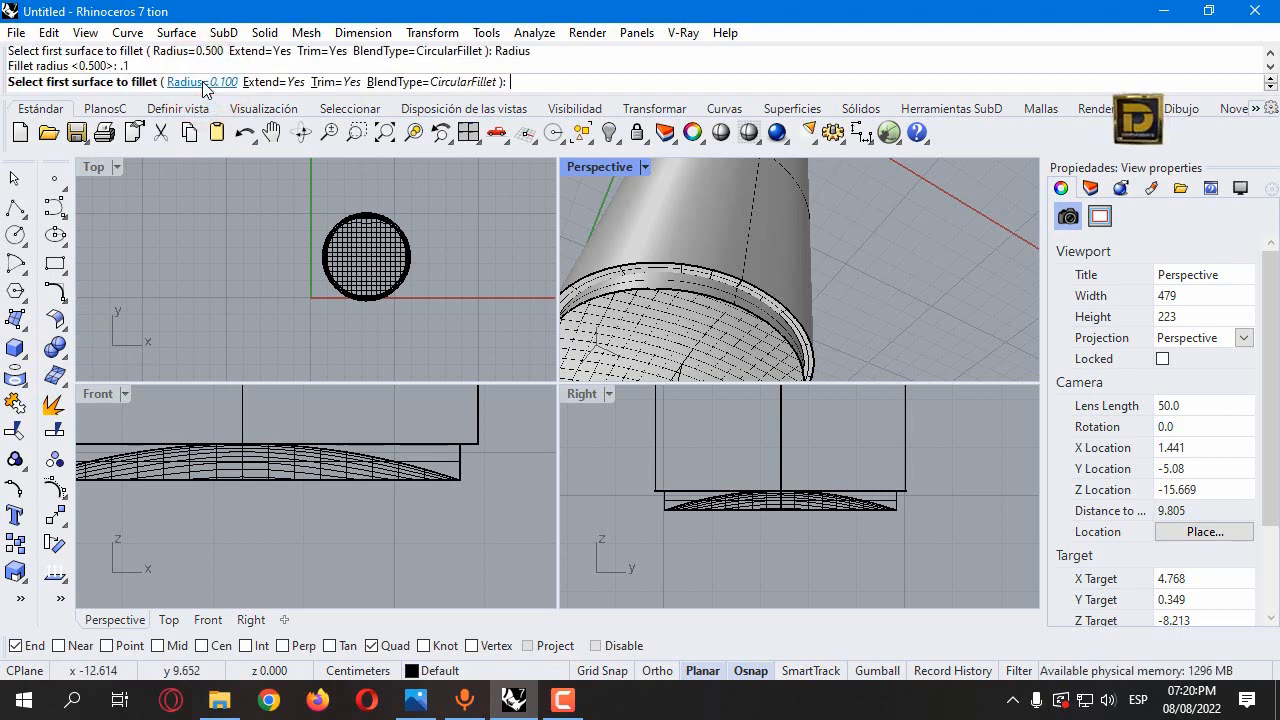
left_click(680, 309)
left_click(686, 281)
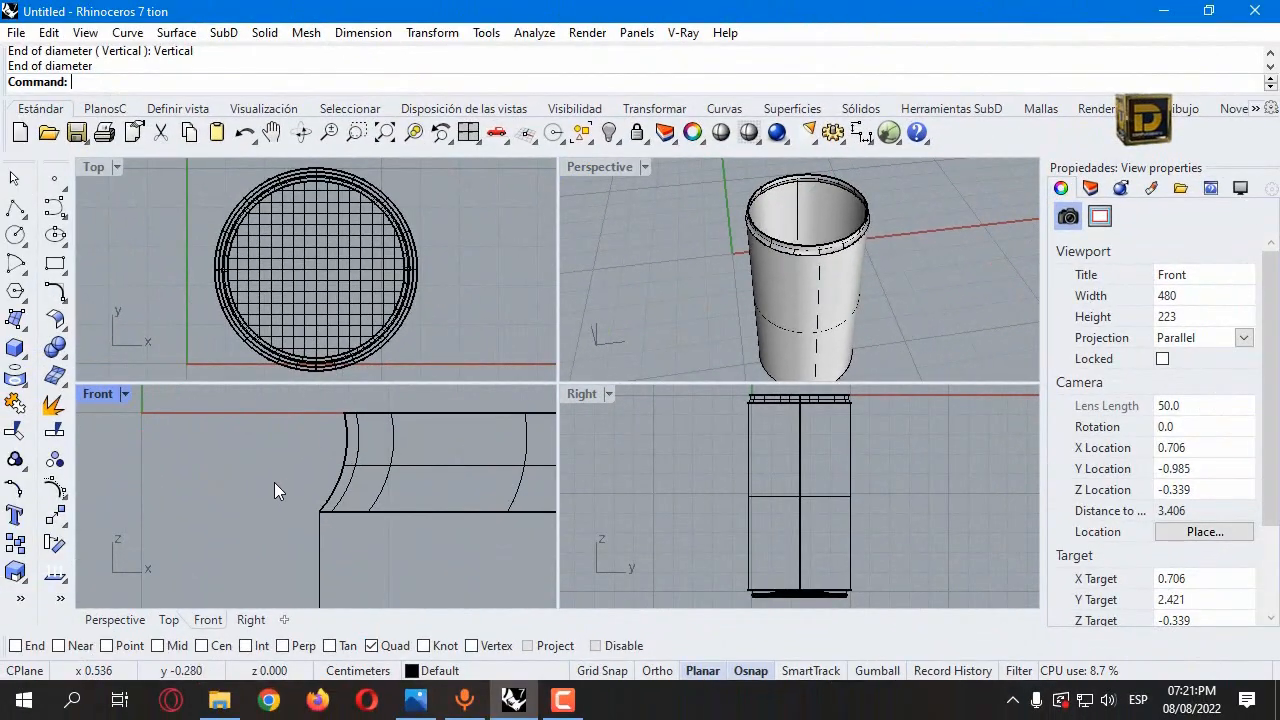
Step: Mirror a copy of the upper rim's profile arc across a vertical plane through the can's center in the front view
left_click(340, 470)
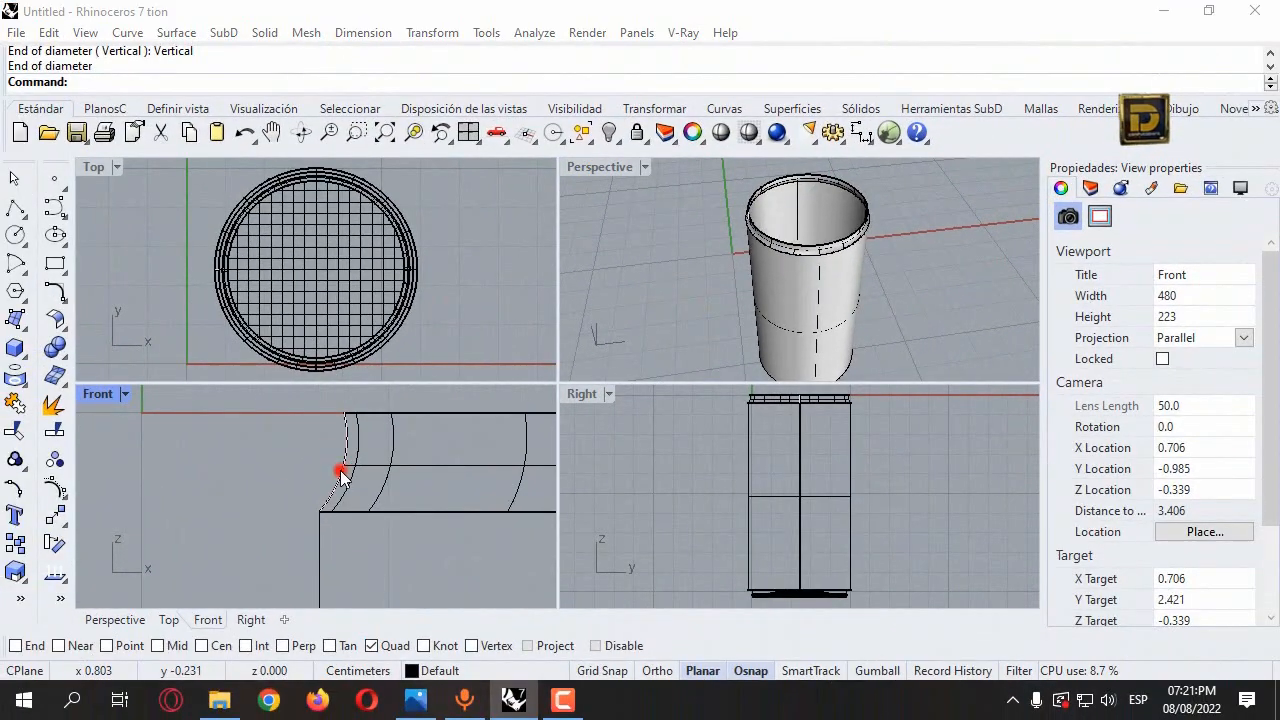
left_click(422, 524)
double_click(104, 396)
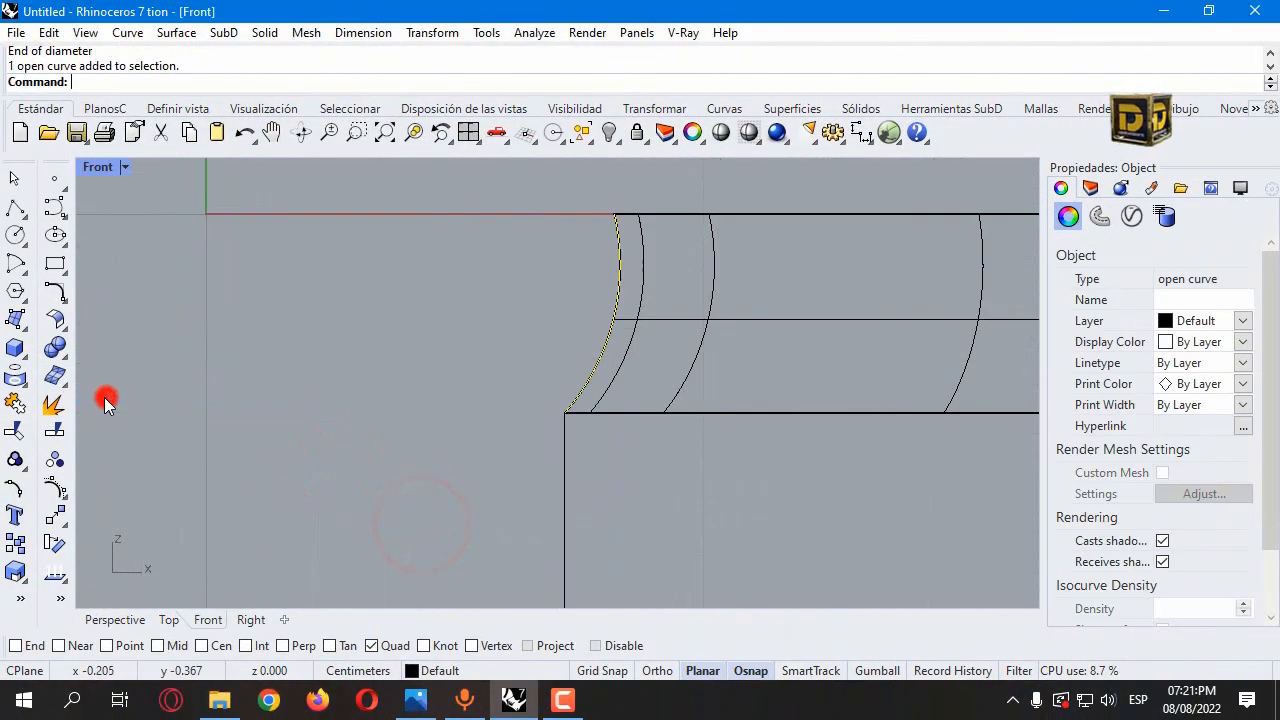
scroll(225, 413, "down", 5)
scroll(98, 496, "up", 2)
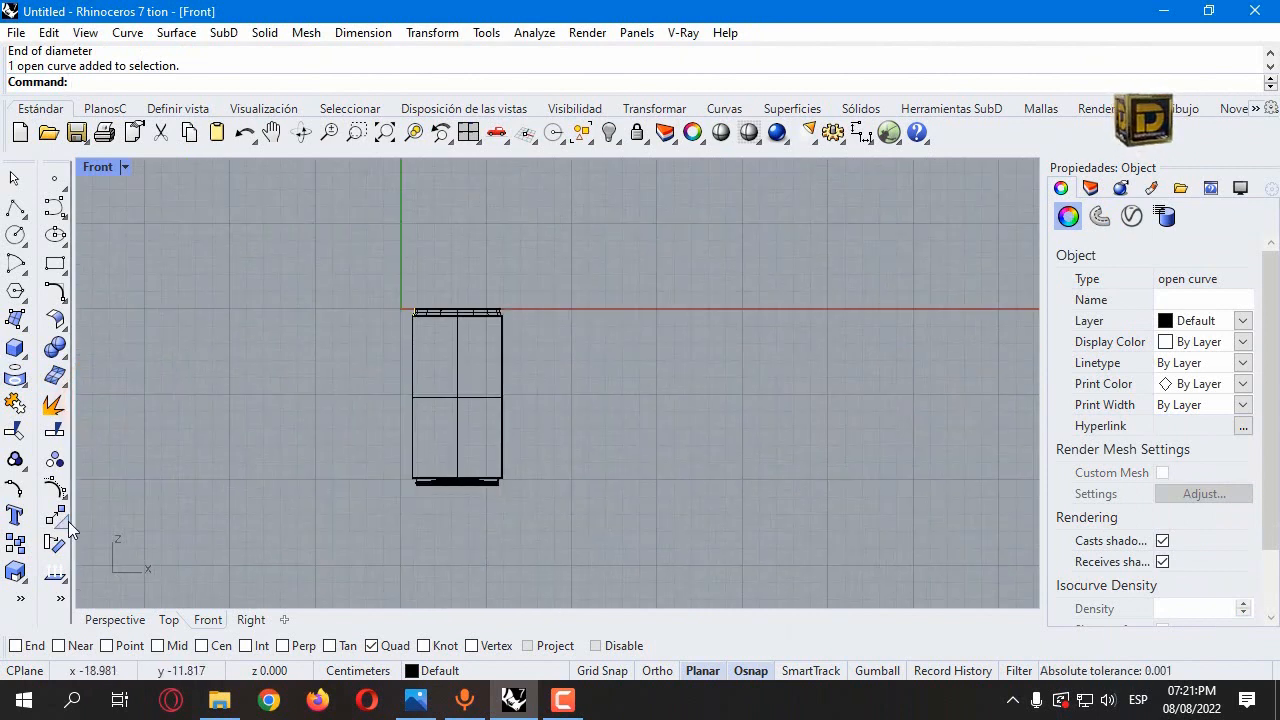
left_click(57, 516)
left_click(112, 553)
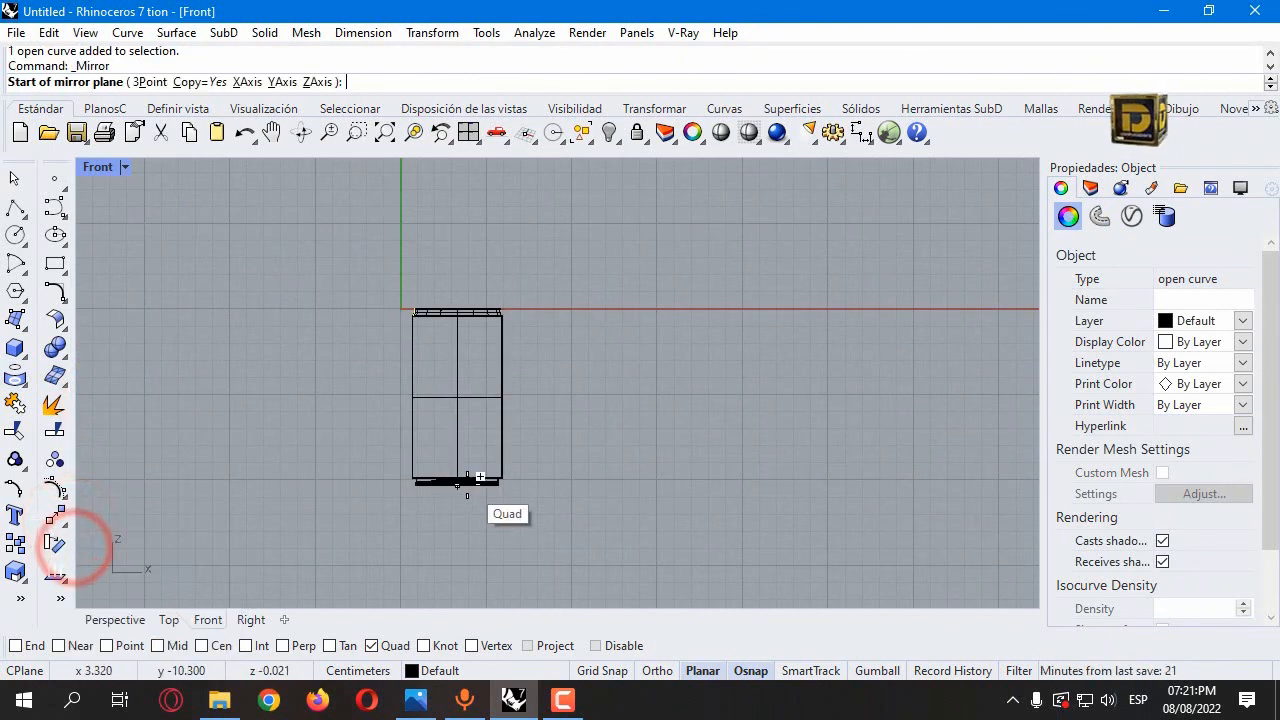
left_click(466, 480)
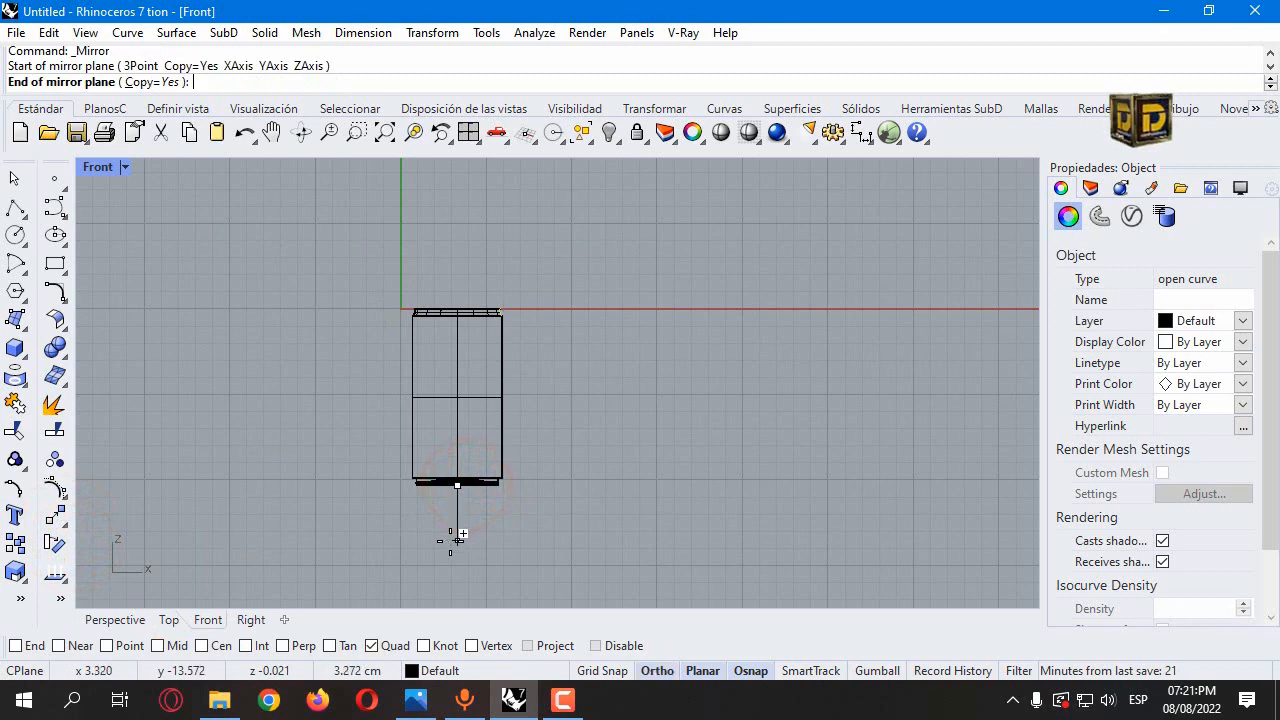
left_click(451, 539)
scroll(495, 390, "up", 5)
left_click(197, 263)
Step: Draw a horizontal circle by diameter, using the Vertical option, between the inner quadrants of the two opposite rim profile arcs
left_click(15, 234)
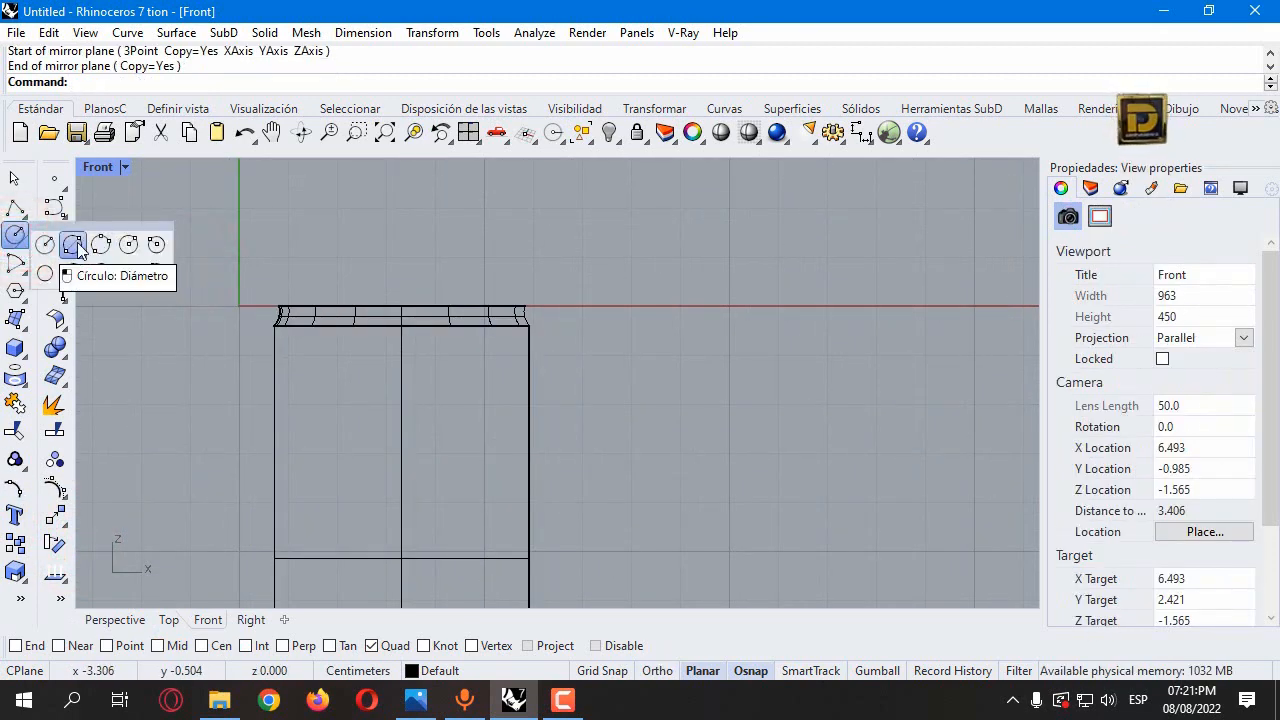
left_click(73, 245)
scroll(285, 335, "up", 3)
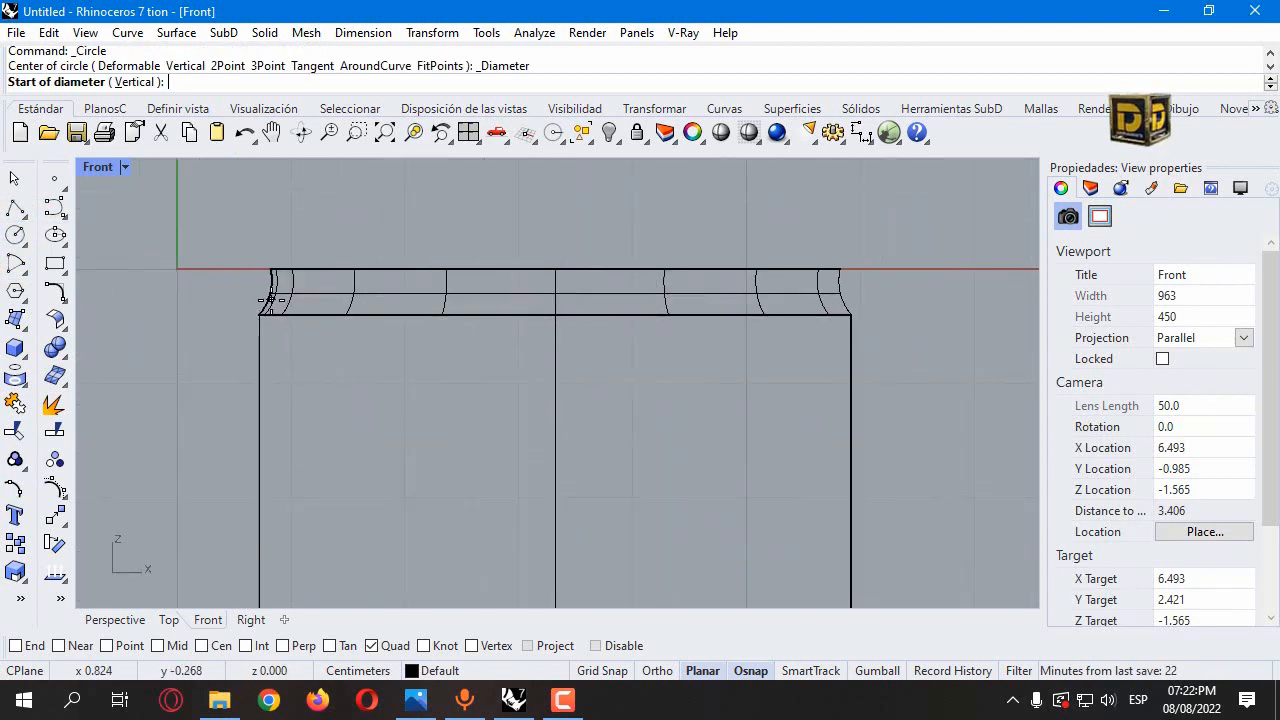
left_click(272, 258)
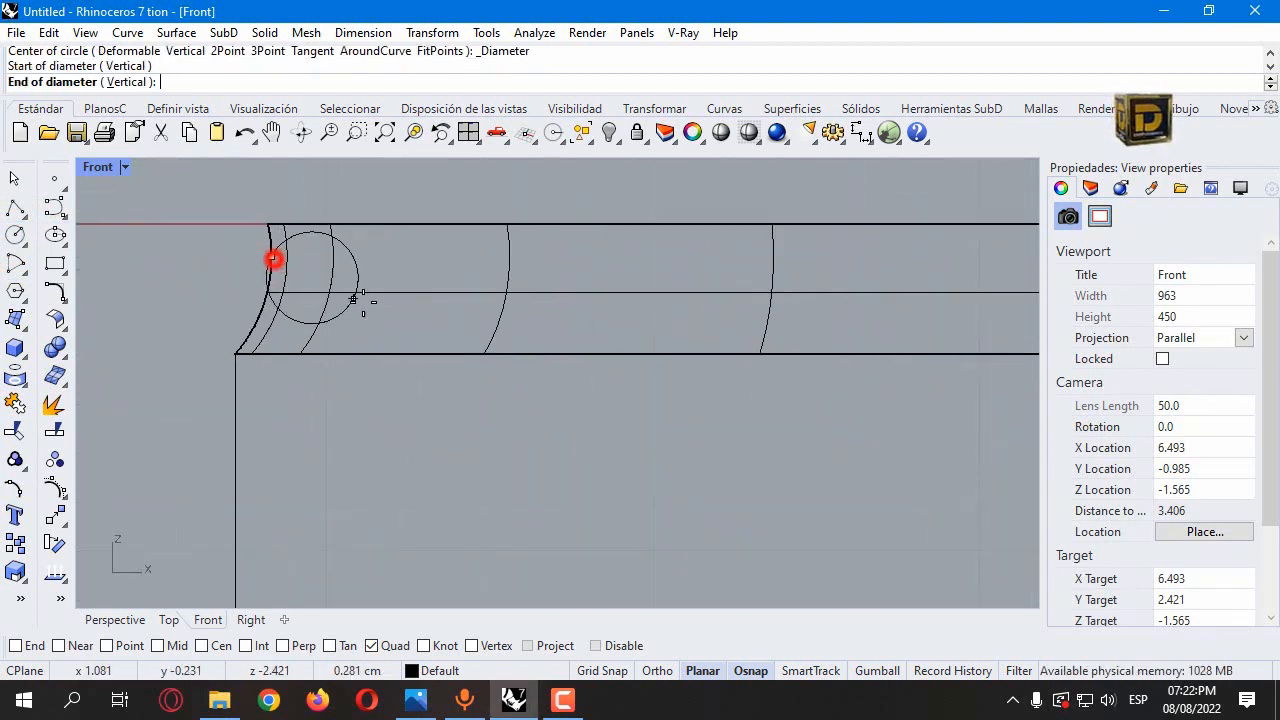
left_click(128, 81)
scroll(366, 285, "down", 12)
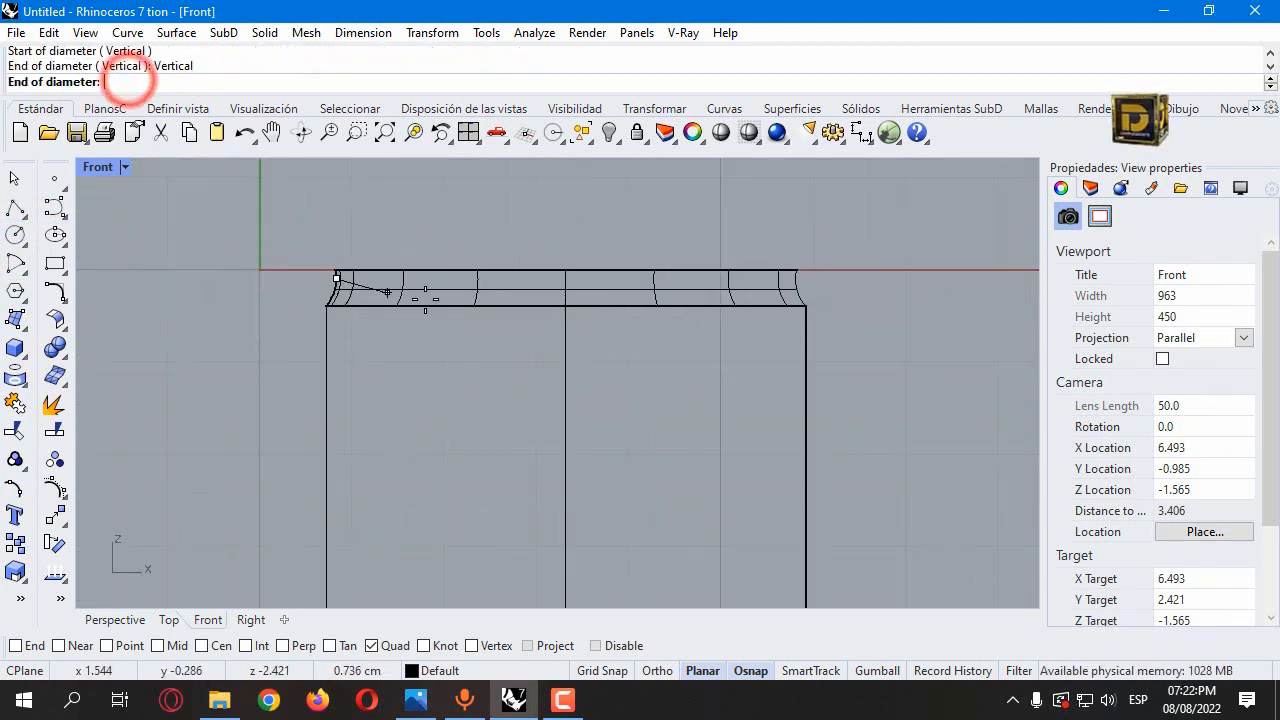
scroll(825, 293, "up", 14)
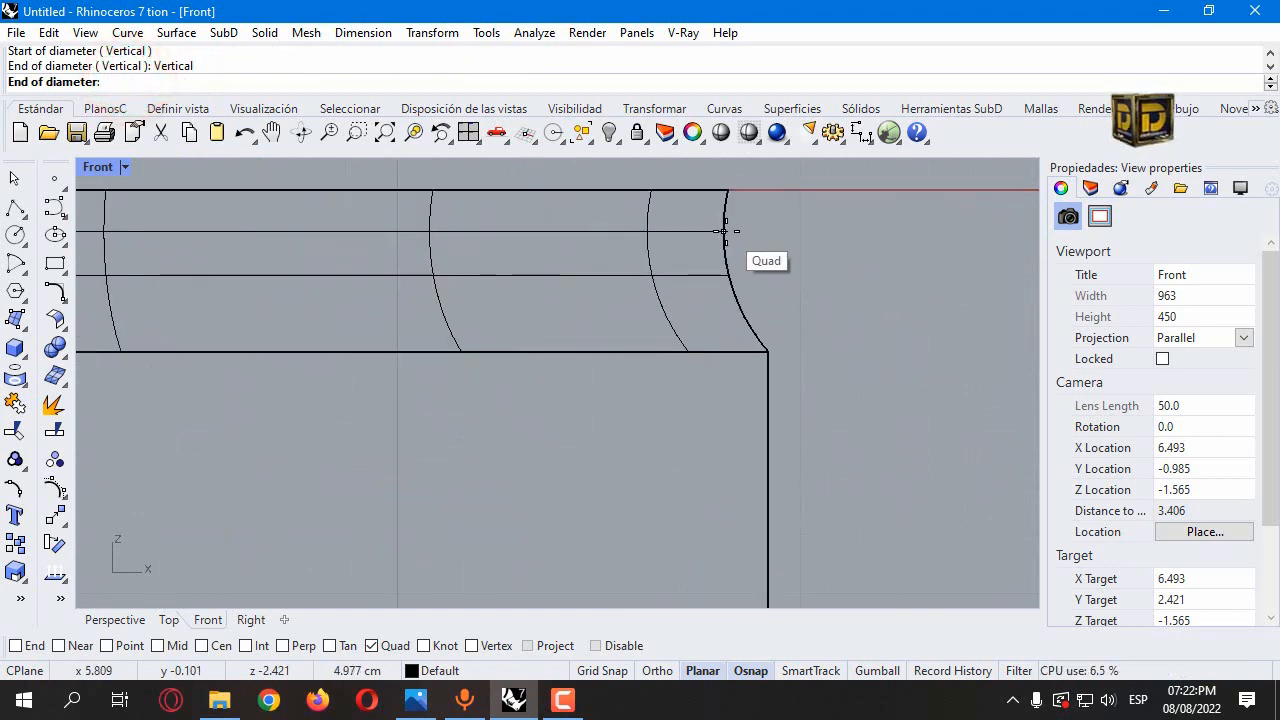
left_click(722, 231)
left_click(623, 233)
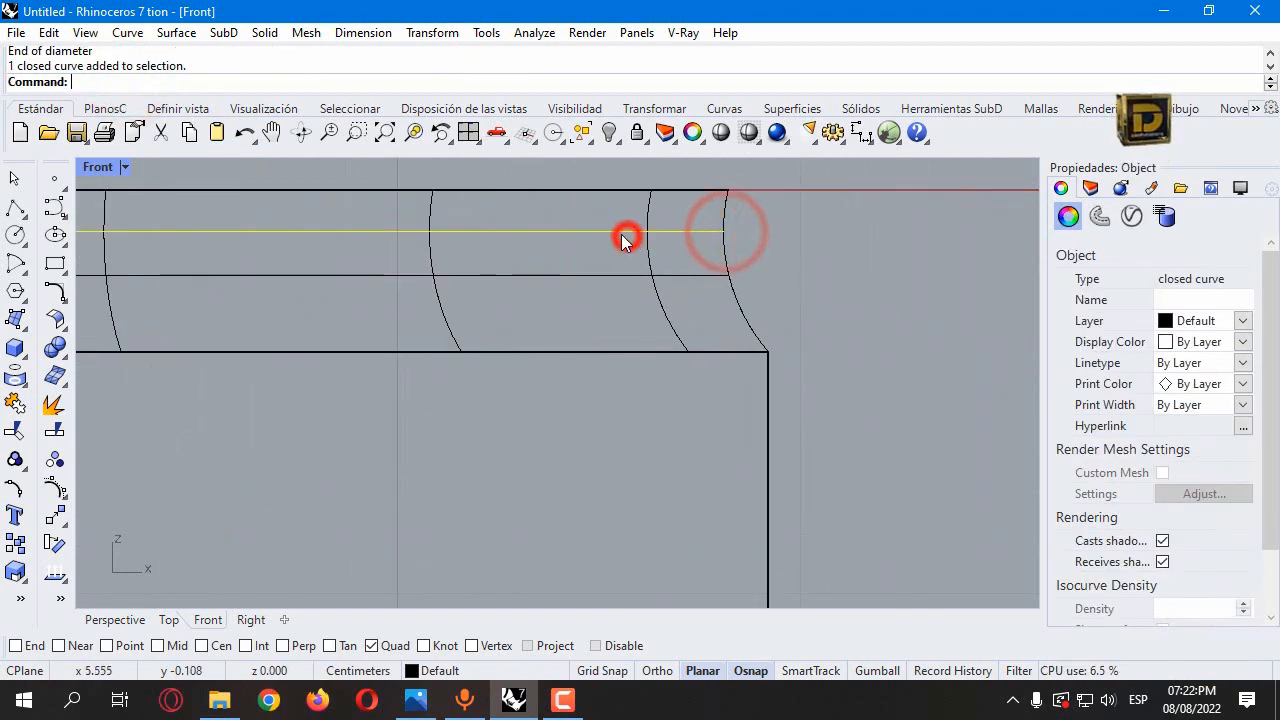
Step: Draw a vertical 0.1 cm line upward from the rim circle's center in the front view, using center snap and Ortho
double_click(92, 168)
scroll(699, 233, "up", 5)
scroll(655, 240, "down", 3)
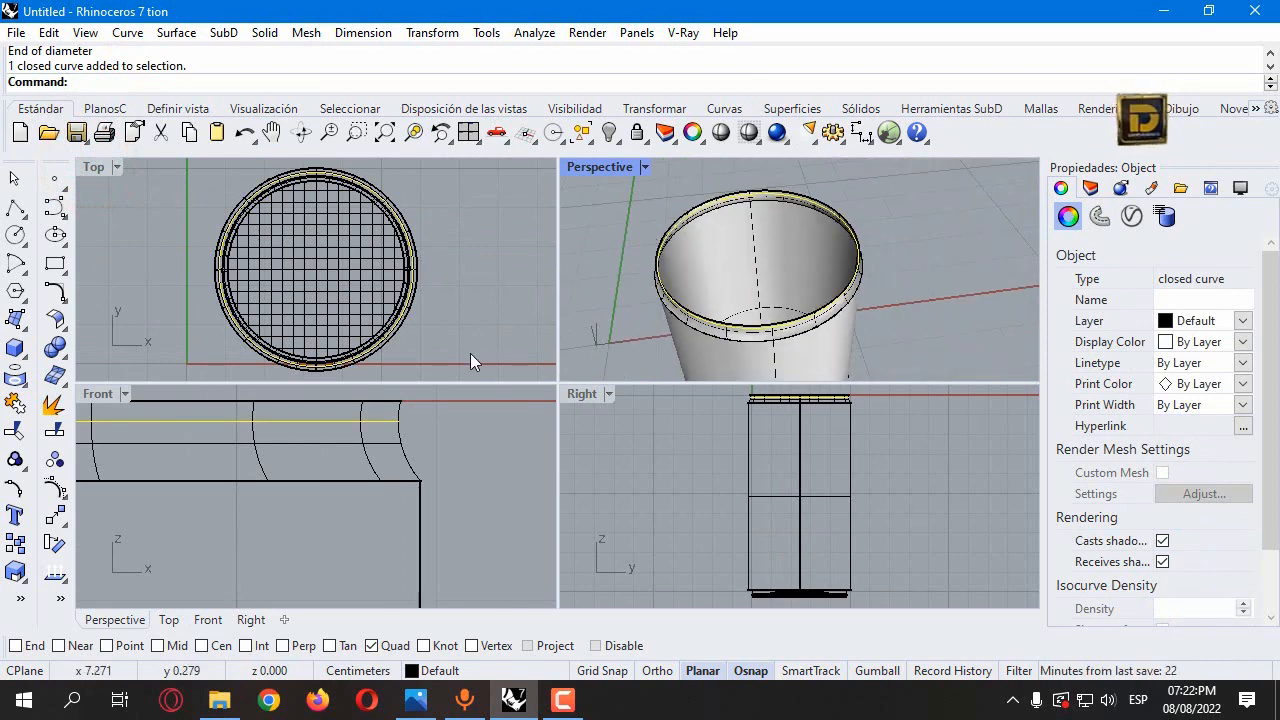
left_click(17, 206)
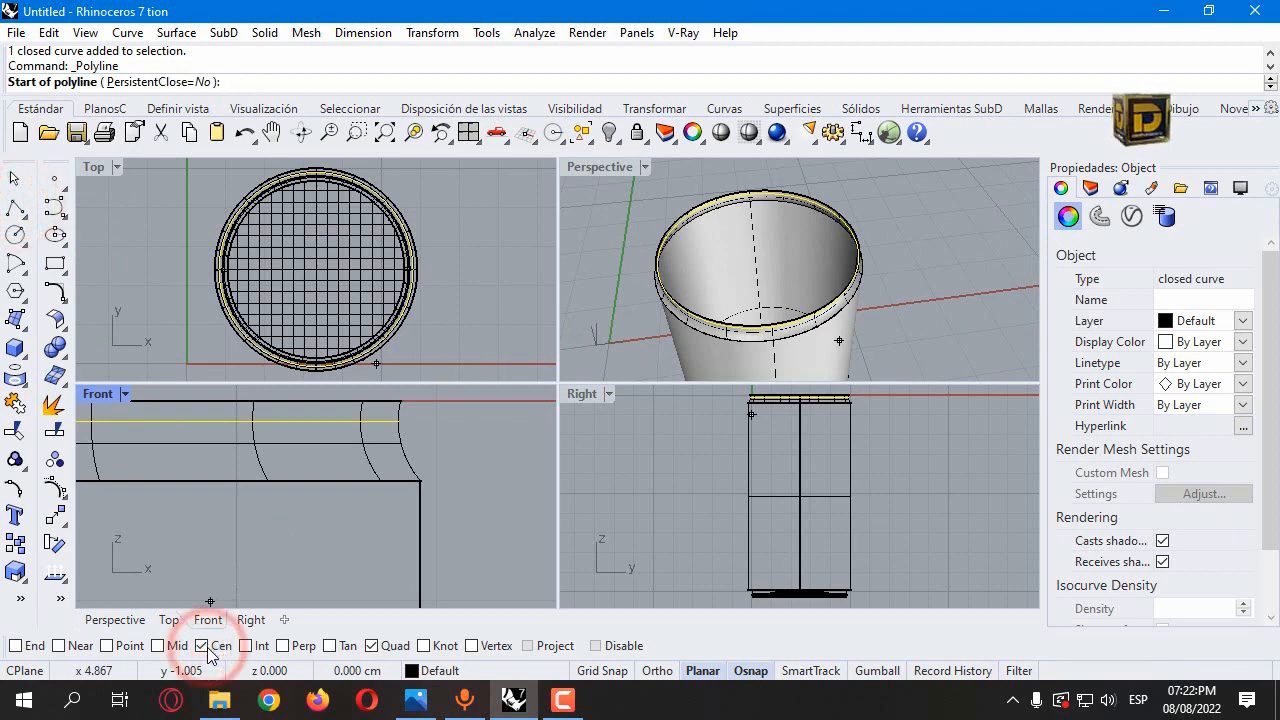
scroll(330, 495, "down", 4)
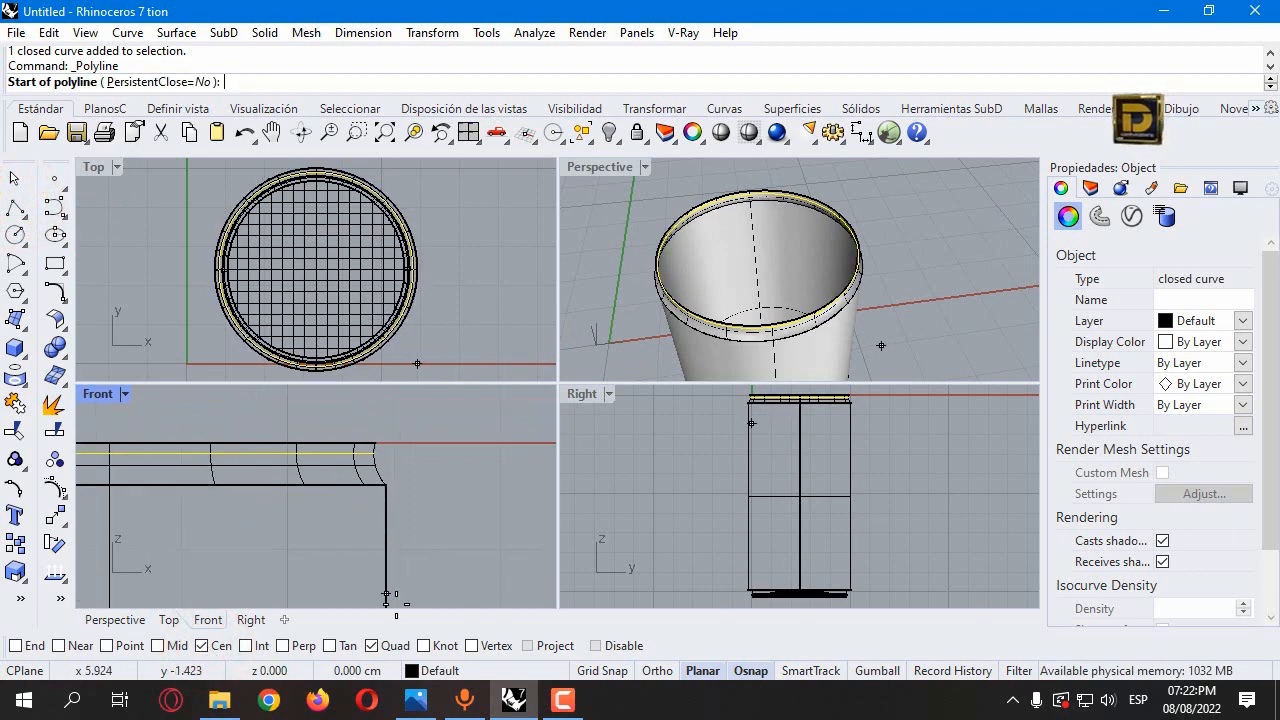
left_click(371, 647)
scroll(449, 580, "down", 5)
scroll(326, 529, "up", 7)
left_click(325, 520)
key("F8")
type(".1")
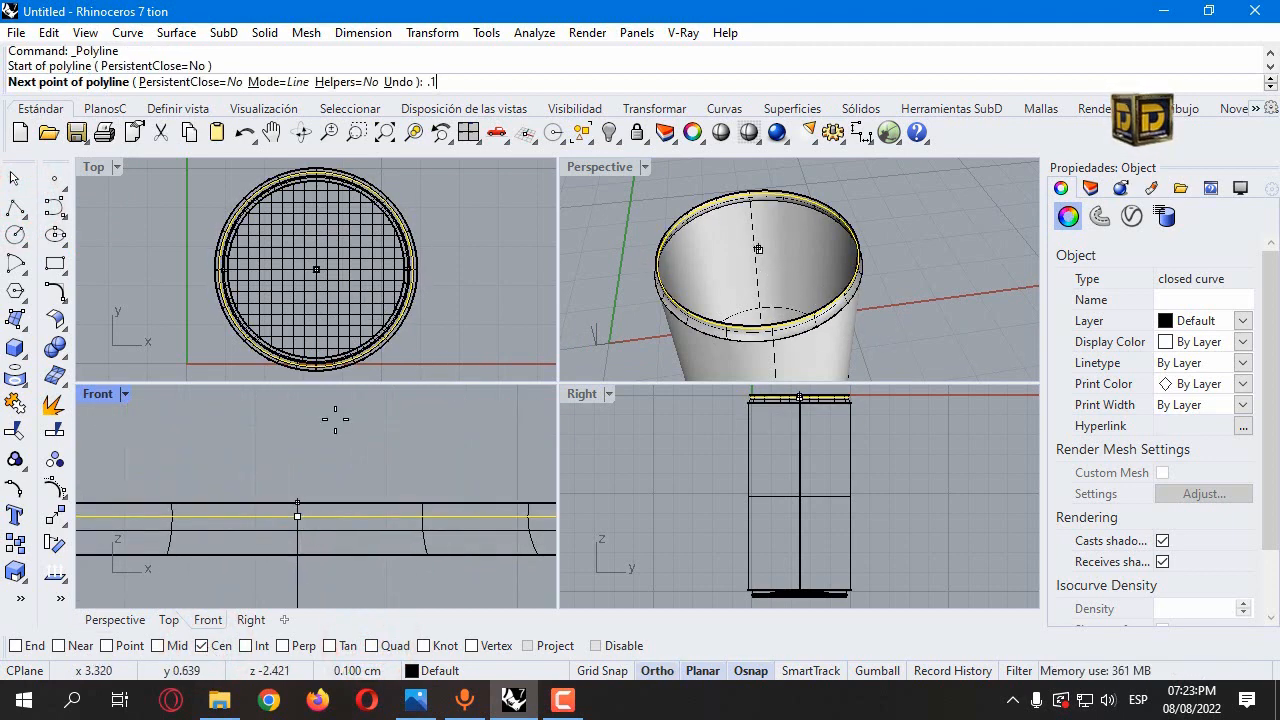
key("Return")
left_click(335, 420)
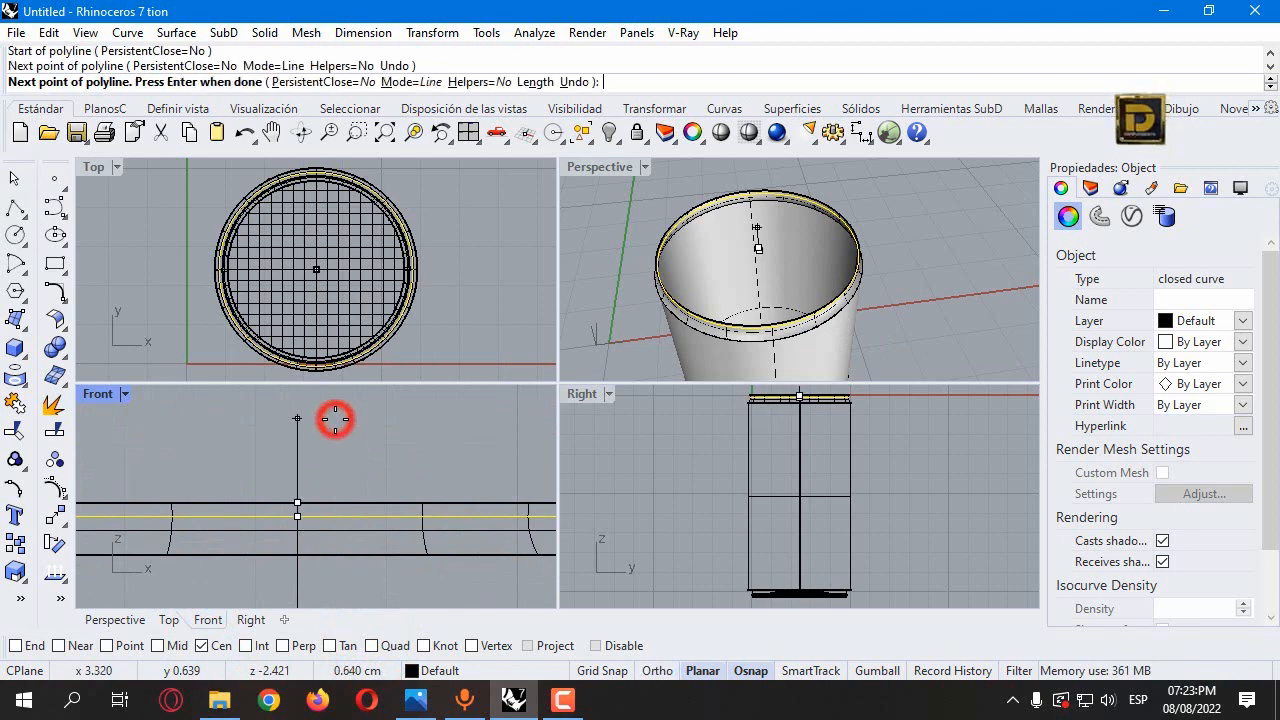
key("Return")
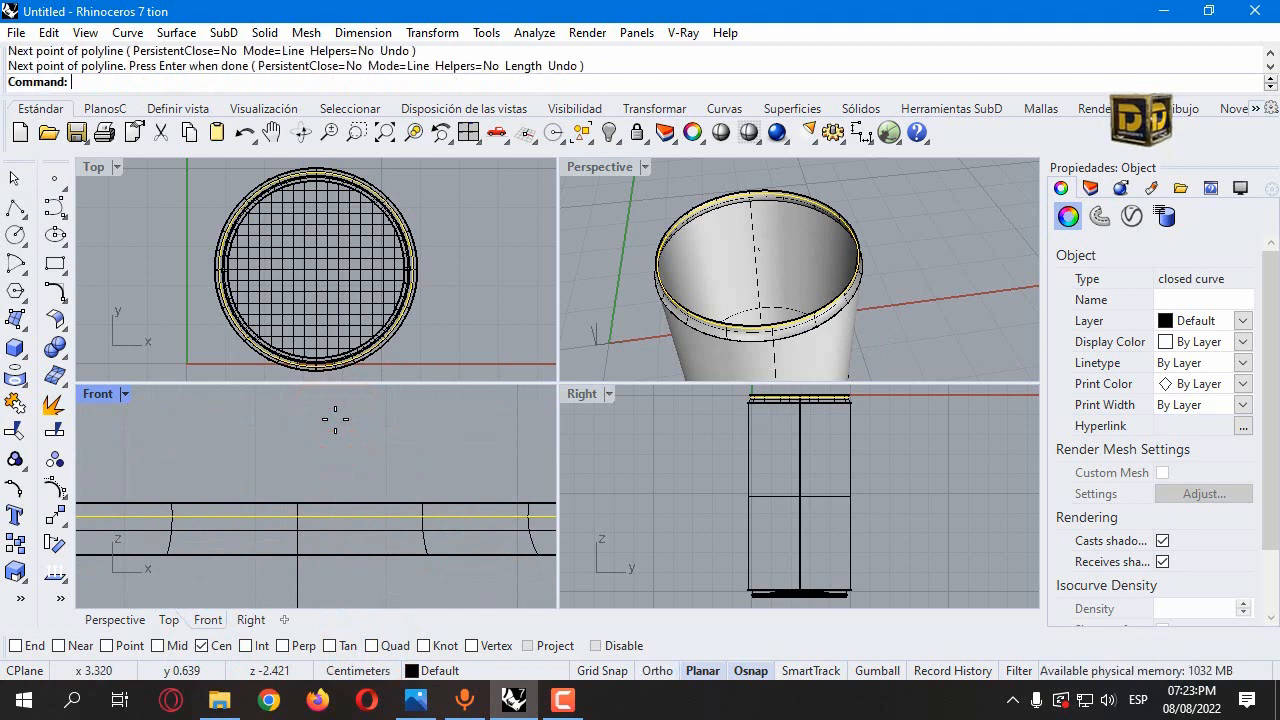
double_click(578, 166)
left_click(157, 229)
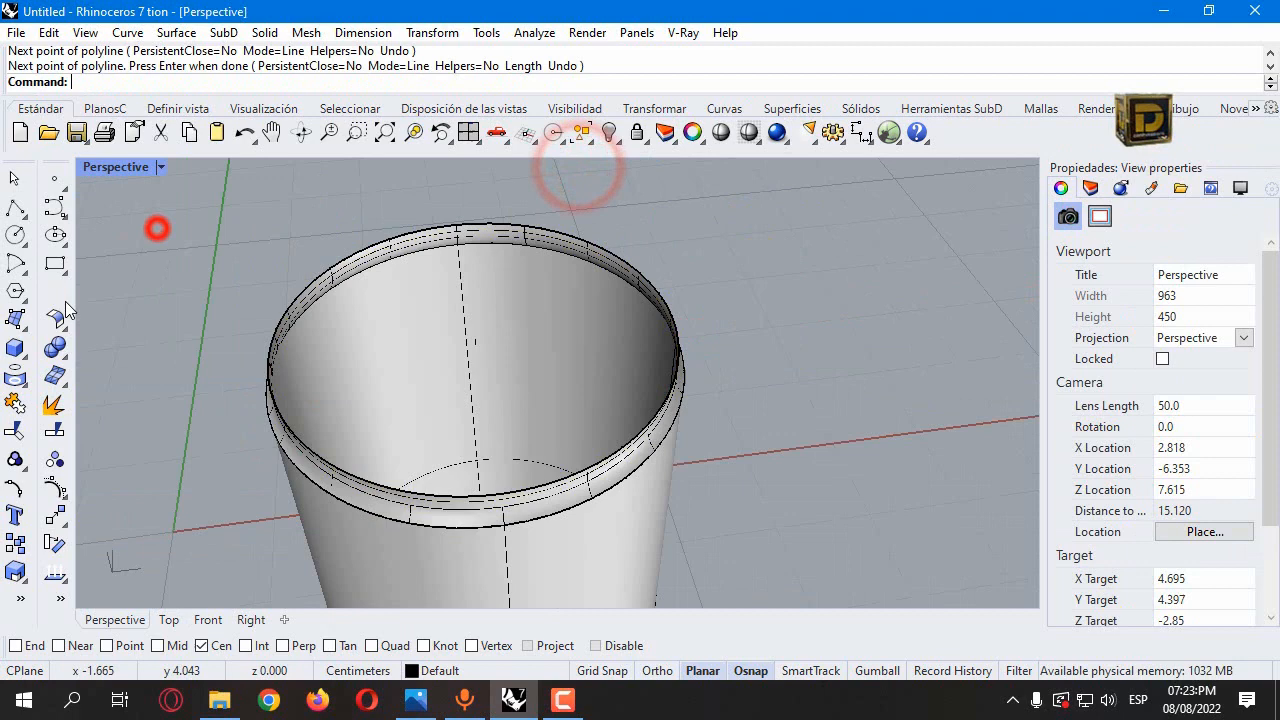
left_click(20, 266)
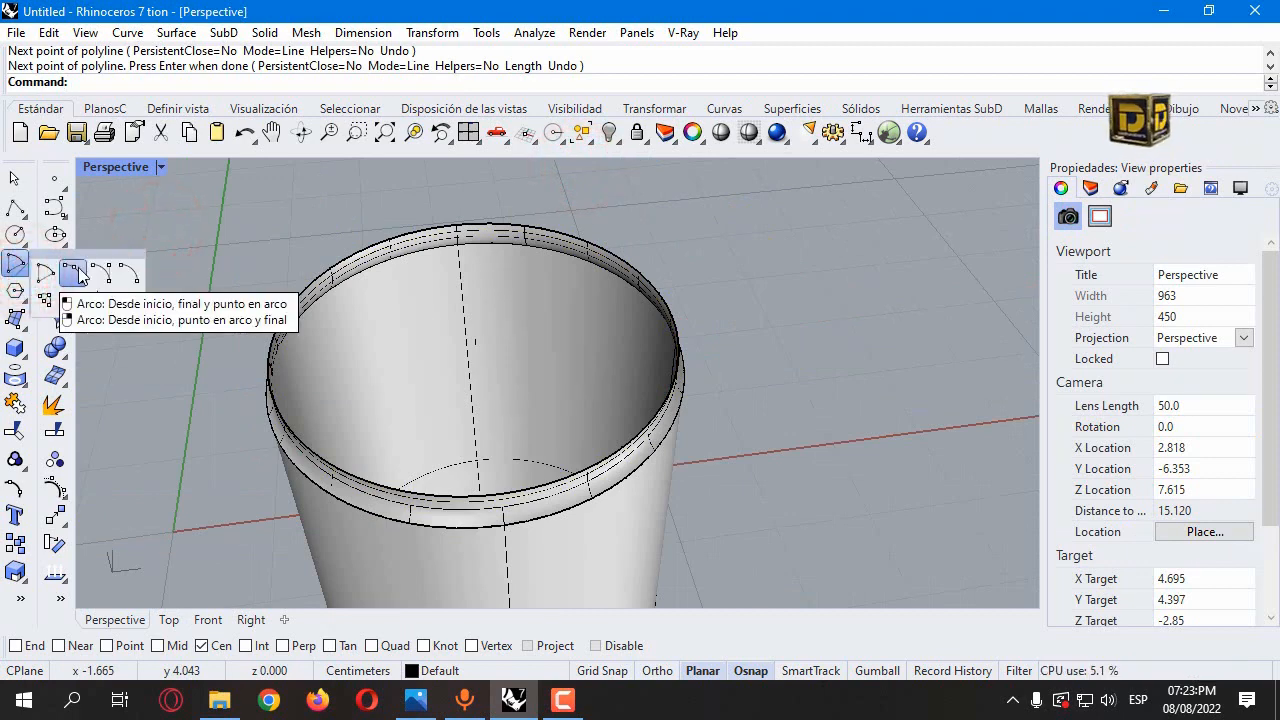
left_click(80, 276)
key("Escape")
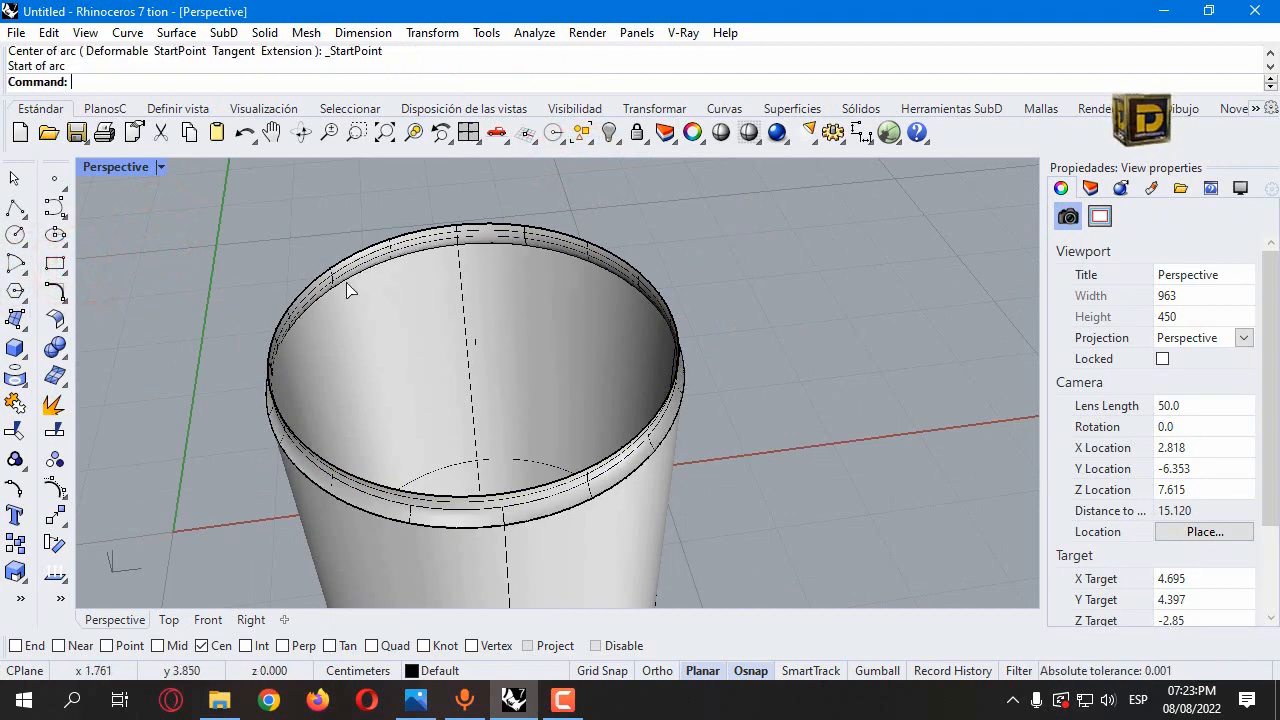
Step: Hide the cylinder body surface to expose the rim and the short center line
left_click(373, 318)
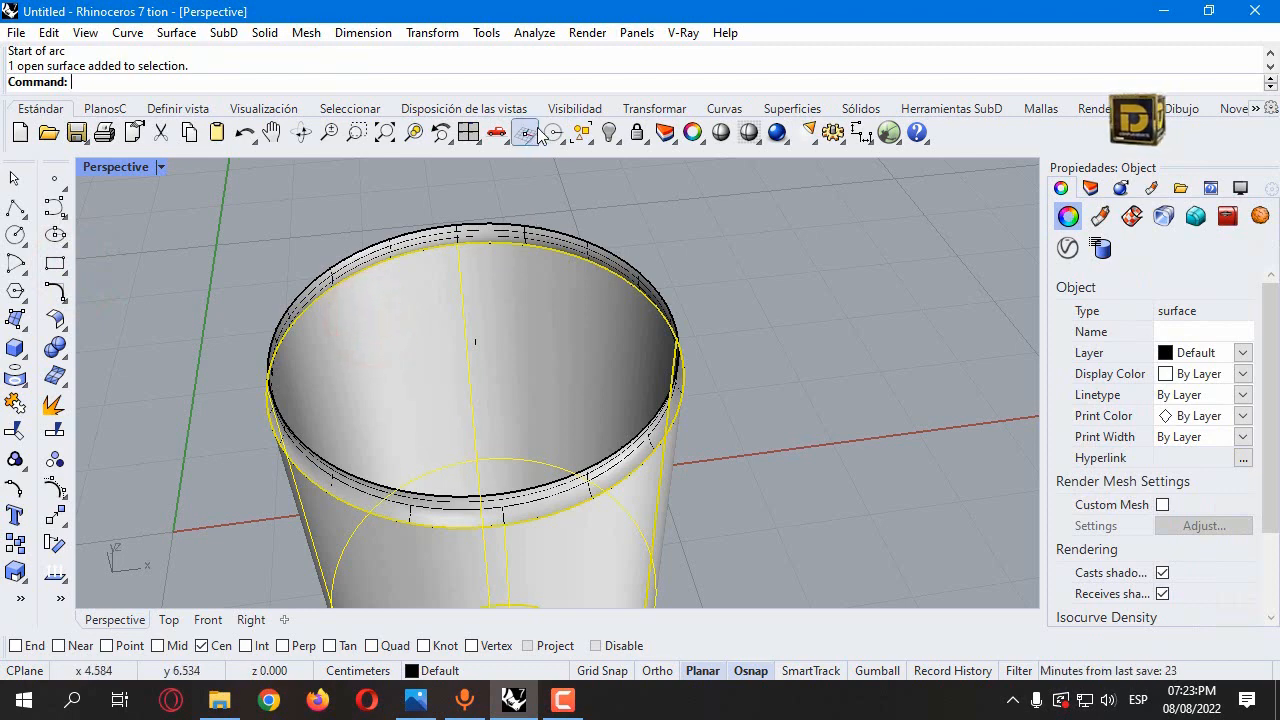
left_click(609, 132)
right_click_drag(437, 371, 509, 259)
Step: Draw an arc between opposite rim quadrants in the front view, passing through the upper end of the short center line
left_click(16, 262)
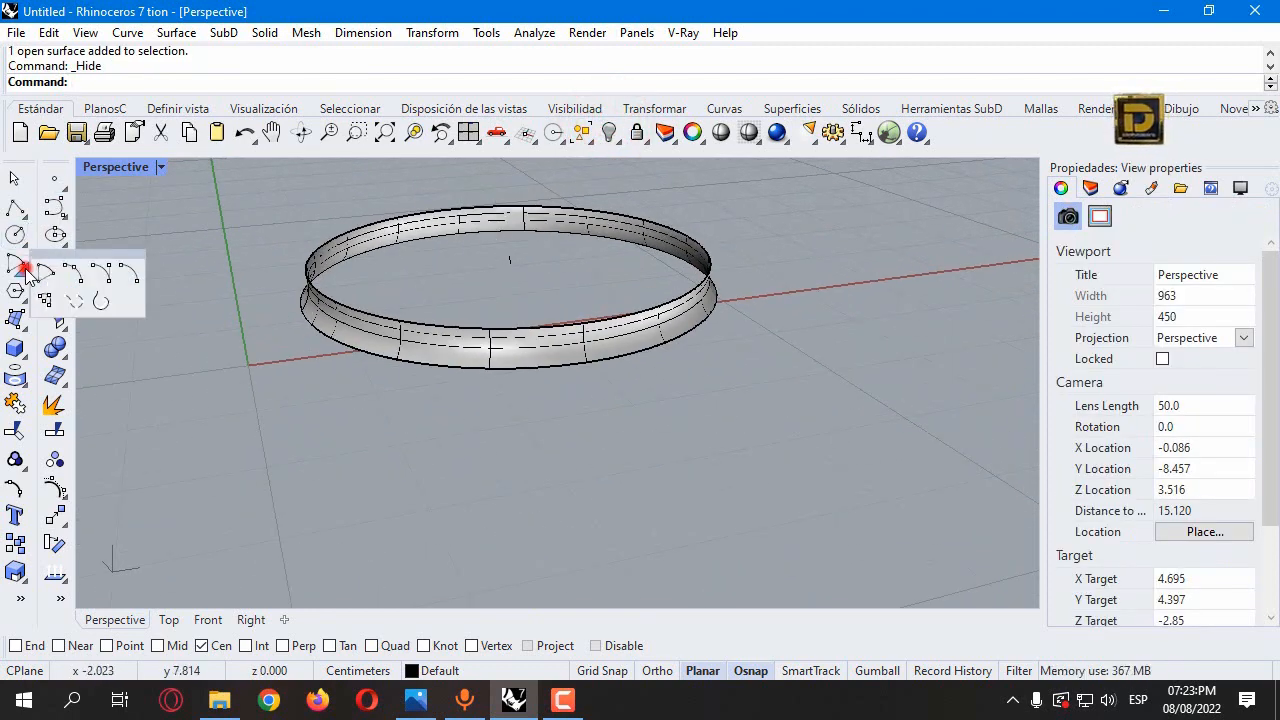
left_click(70, 268)
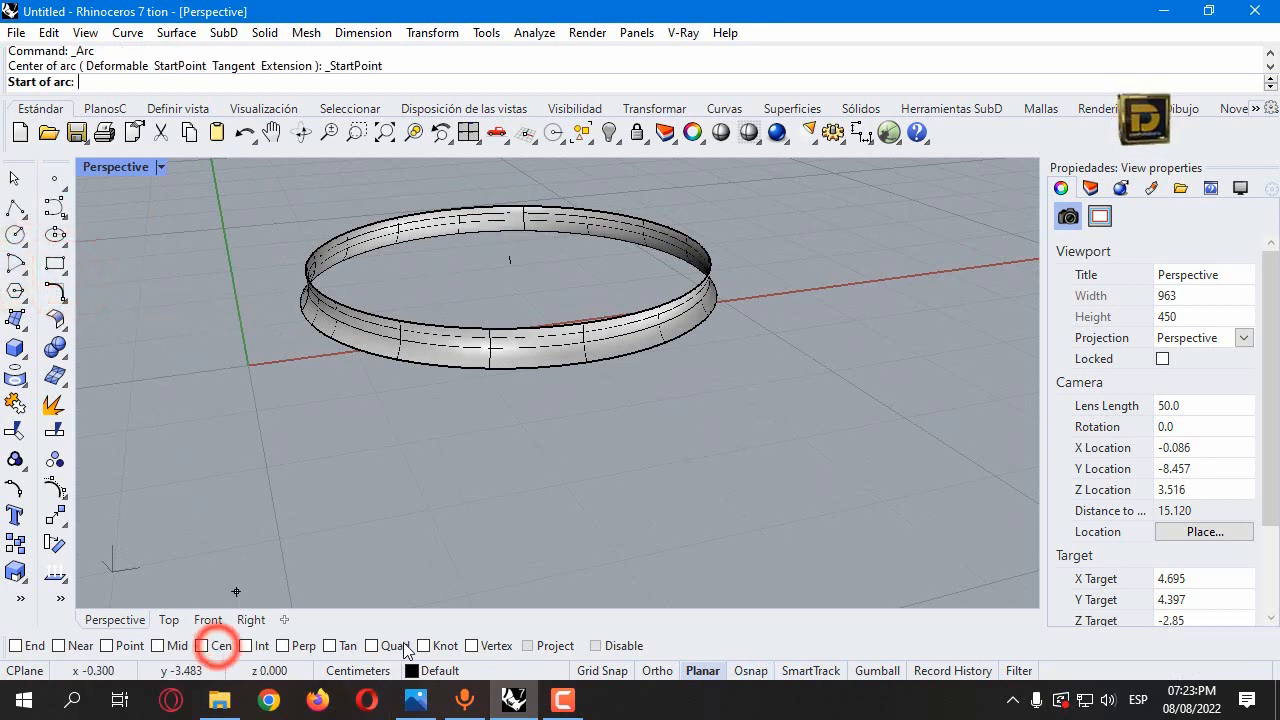
left_click(372, 645)
left_click(16, 645)
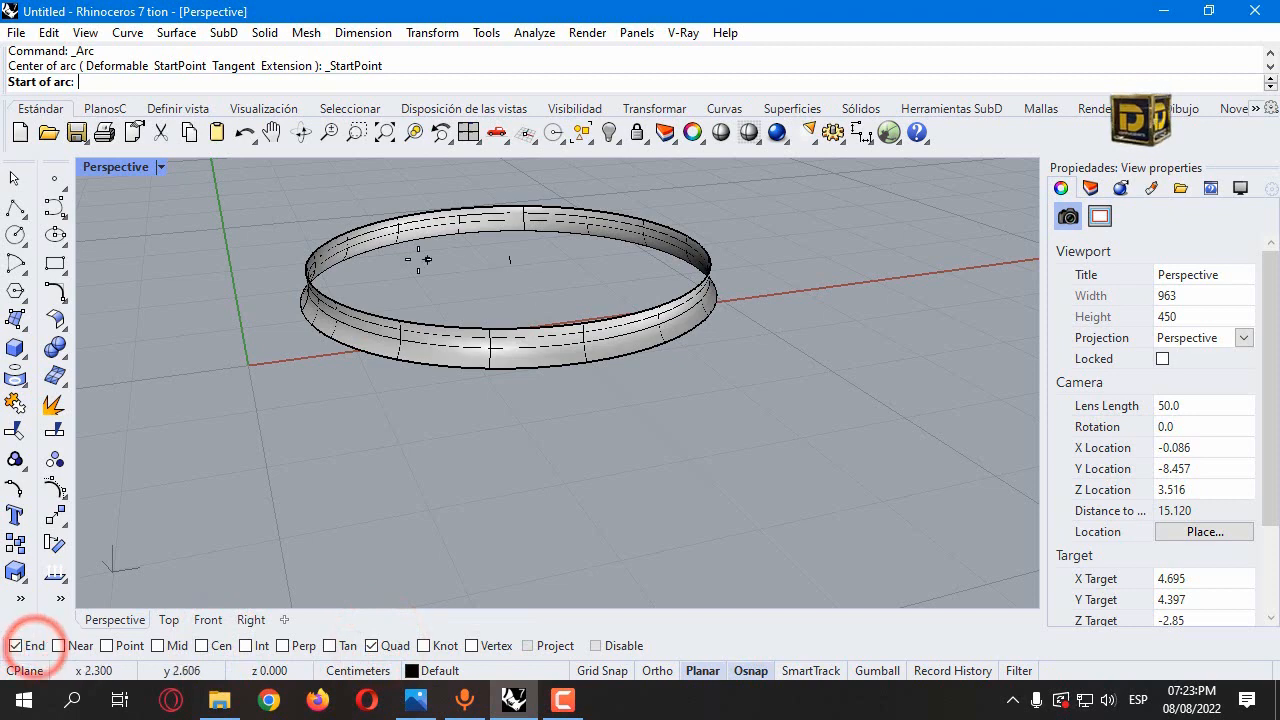
double_click(108, 167)
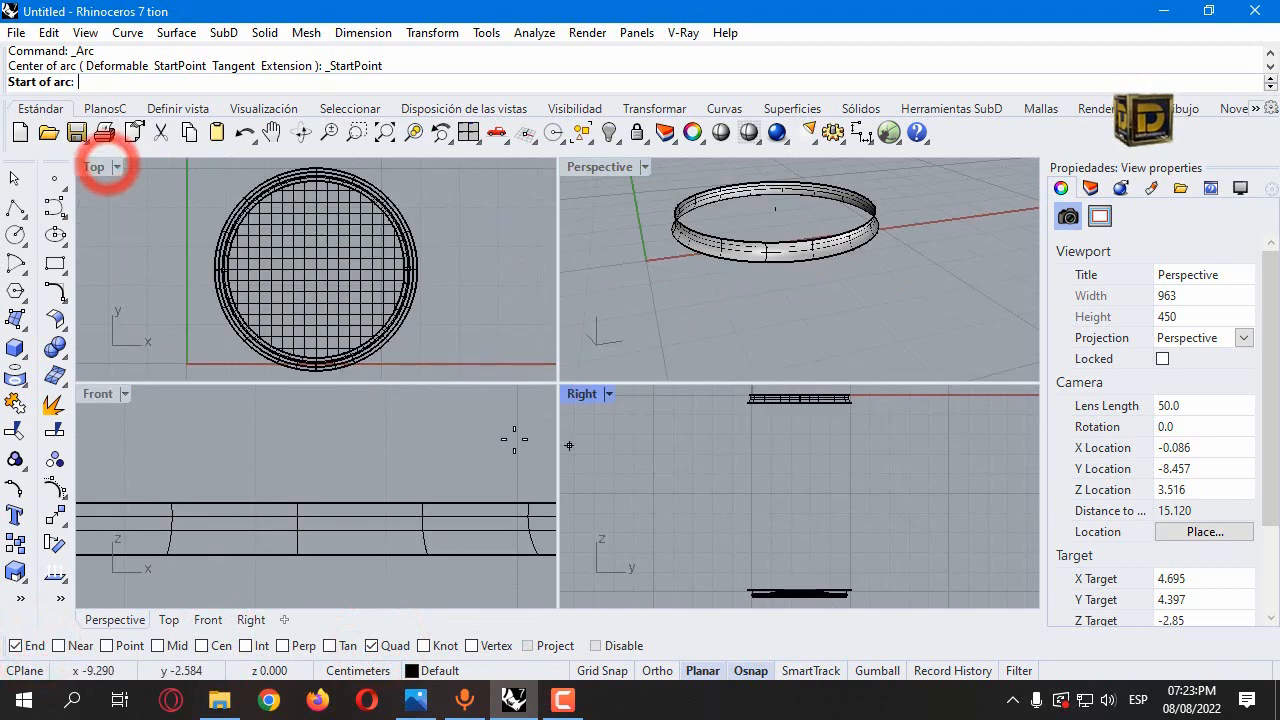
scroll(442, 471, "down", 7)
scroll(222, 490, "up", 7)
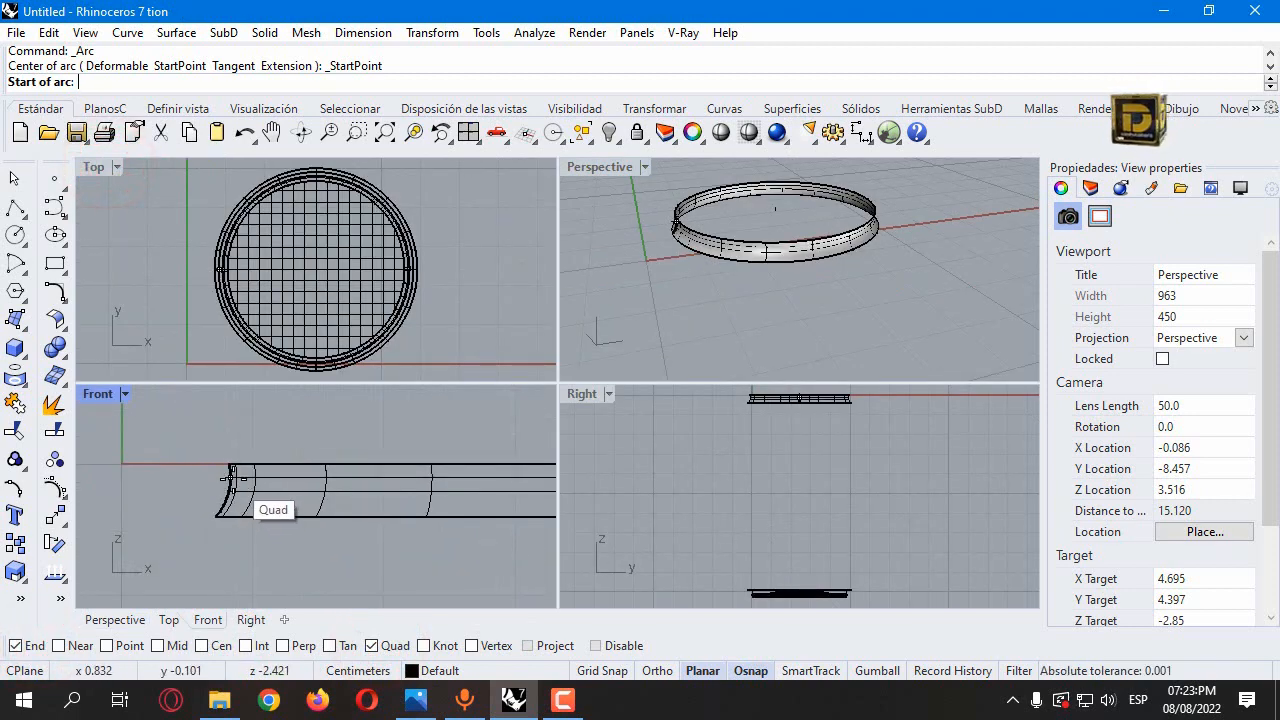
left_click(232, 480)
scroll(232, 478, "down", 4)
scroll(436, 455, "up", 3)
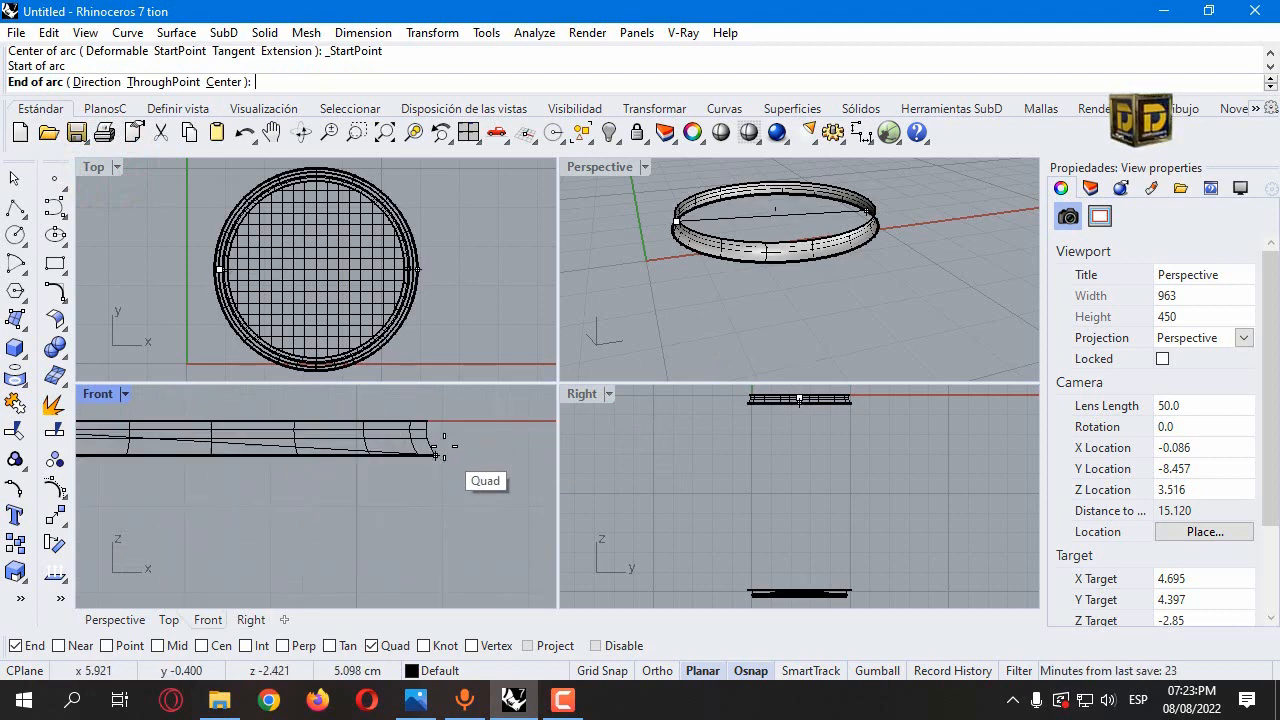
left_click(427, 431)
scroll(860, 205, "up", 5)
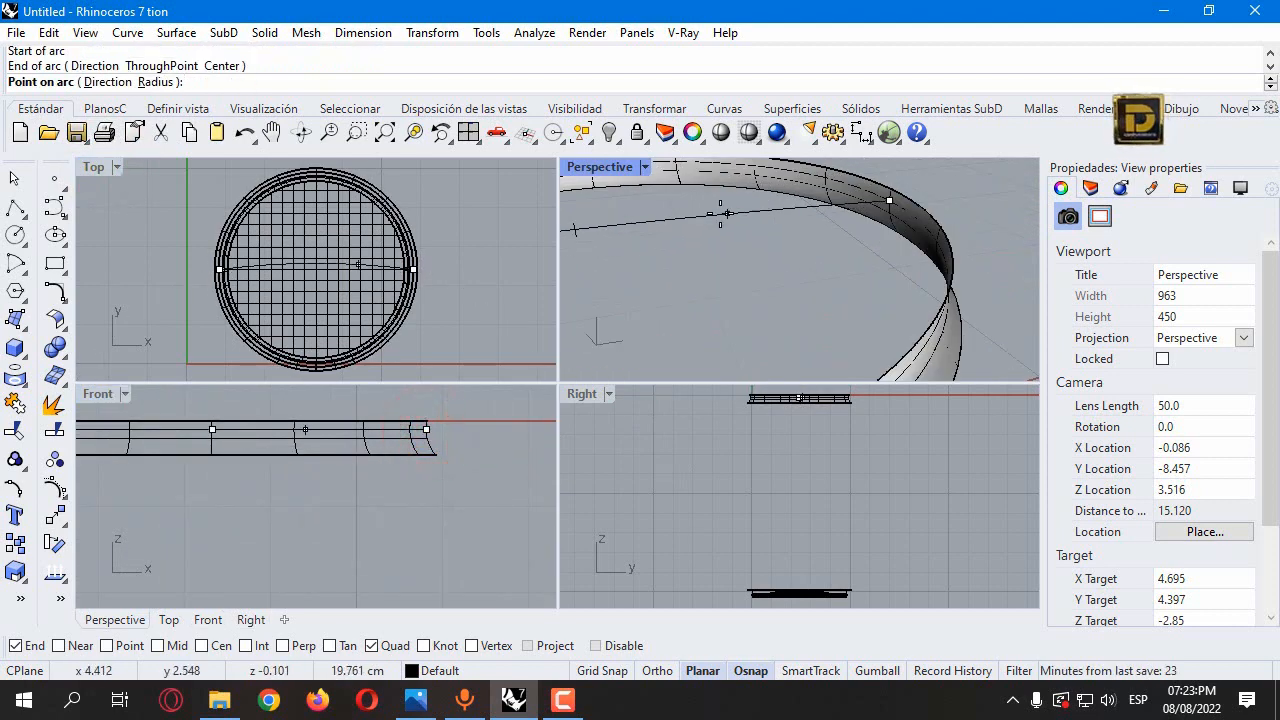
scroll(745, 235, "down", 5)
scroll(688, 236, "up", 2)
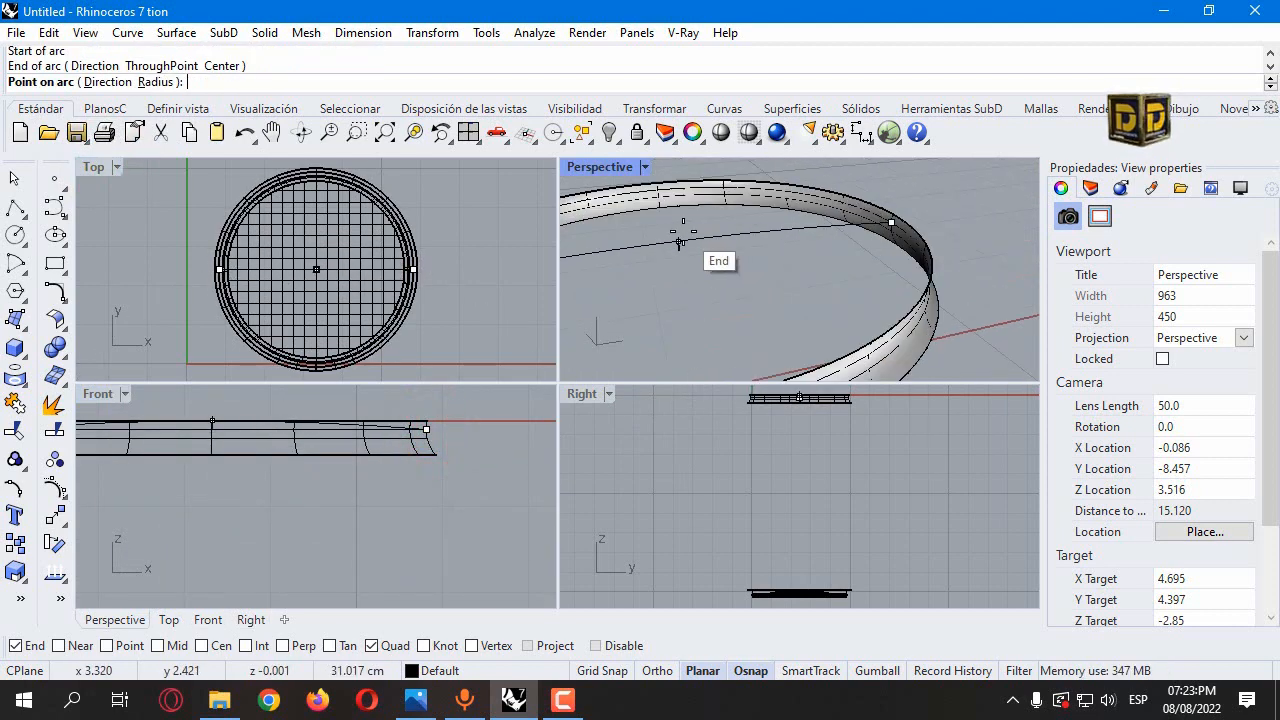
left_click(680, 229)
Step: Draw a perpendicular arc between opposite rim quadrants in the right view, passing through the upper end of the center line
scroll(680, 229, "down", 1)
scroll(754, 482, "down", 3)
scroll(754, 488, "down", 2)
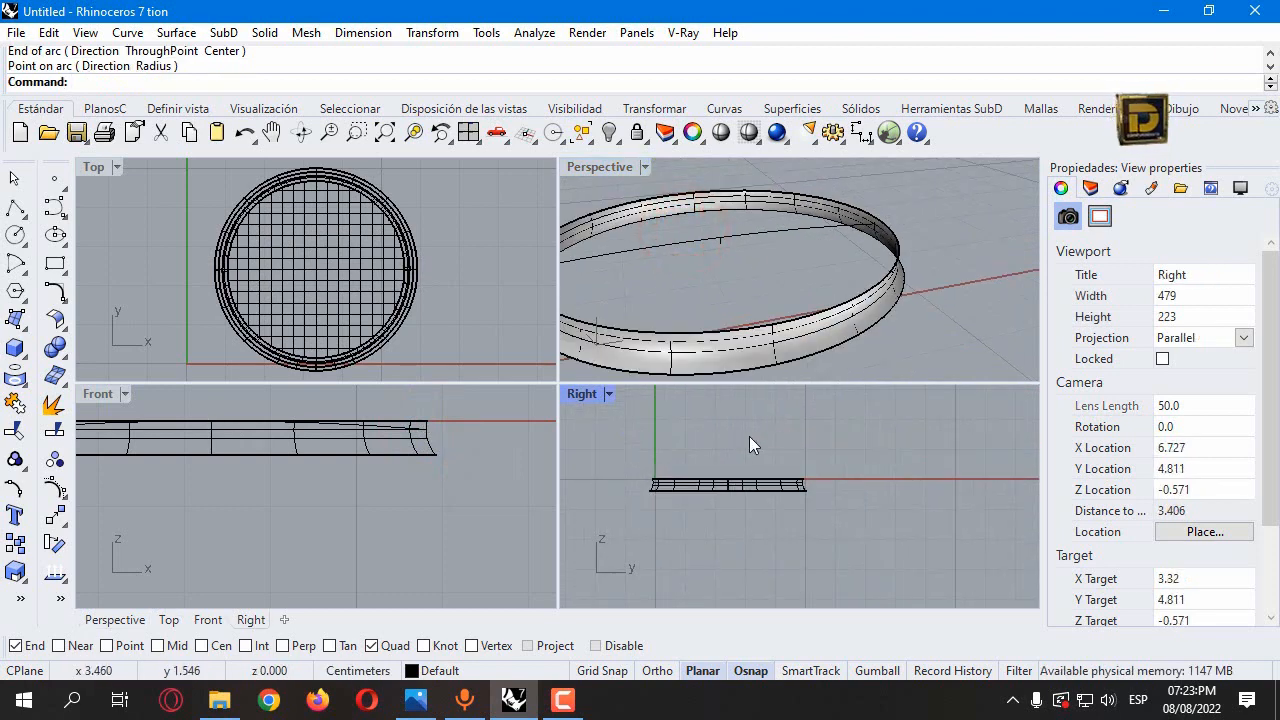
key("Return")
scroll(614, 495, "up", 2)
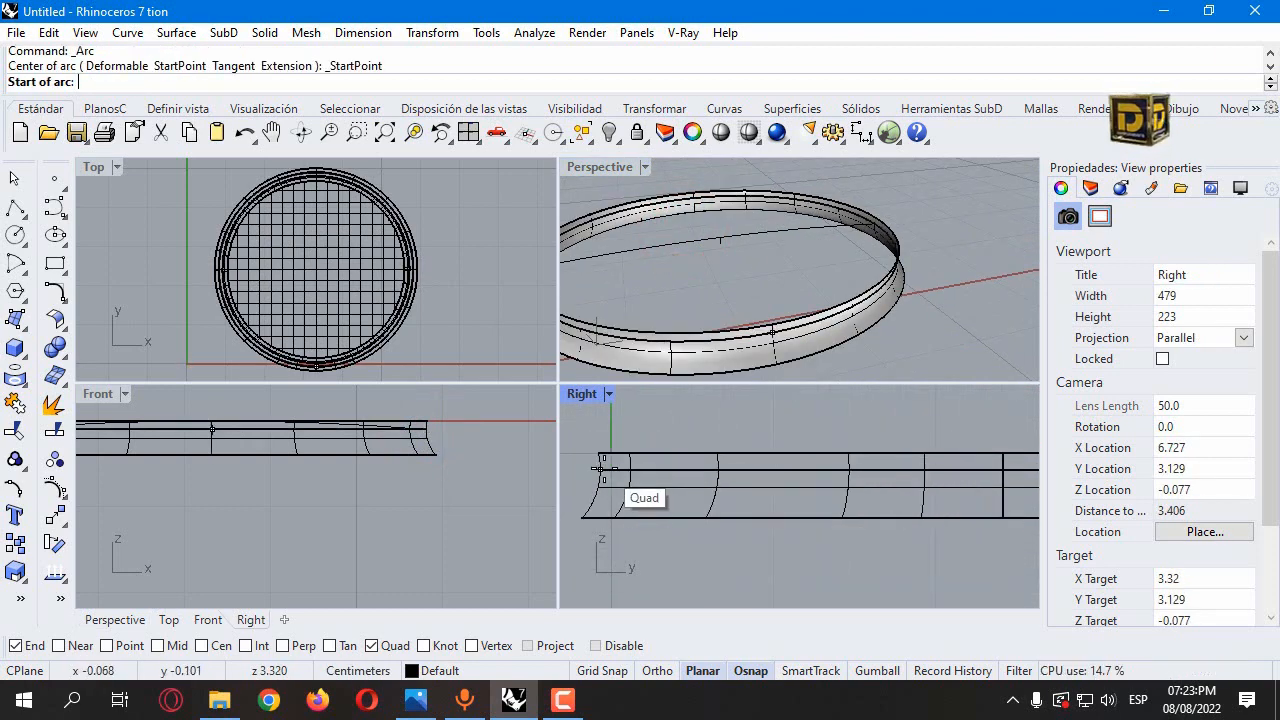
left_click(615, 484)
scroll(603, 466, "down", 4)
left_click(976, 491)
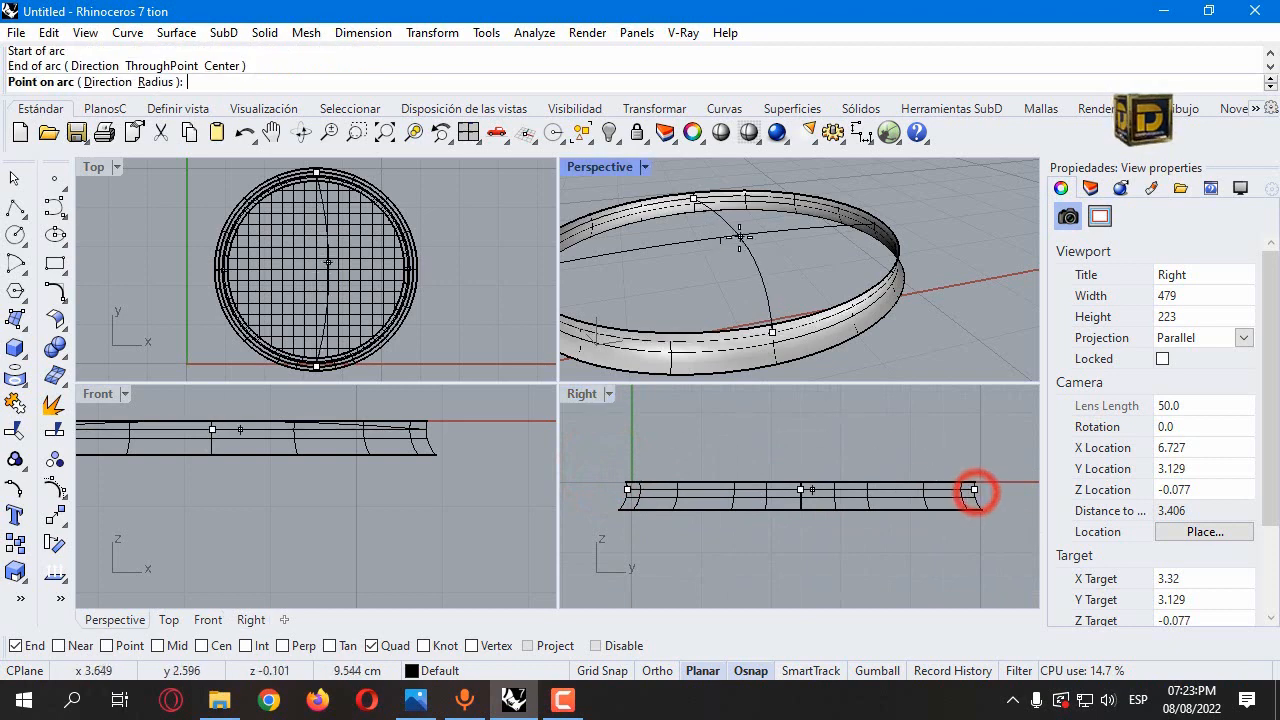
left_click(729, 241)
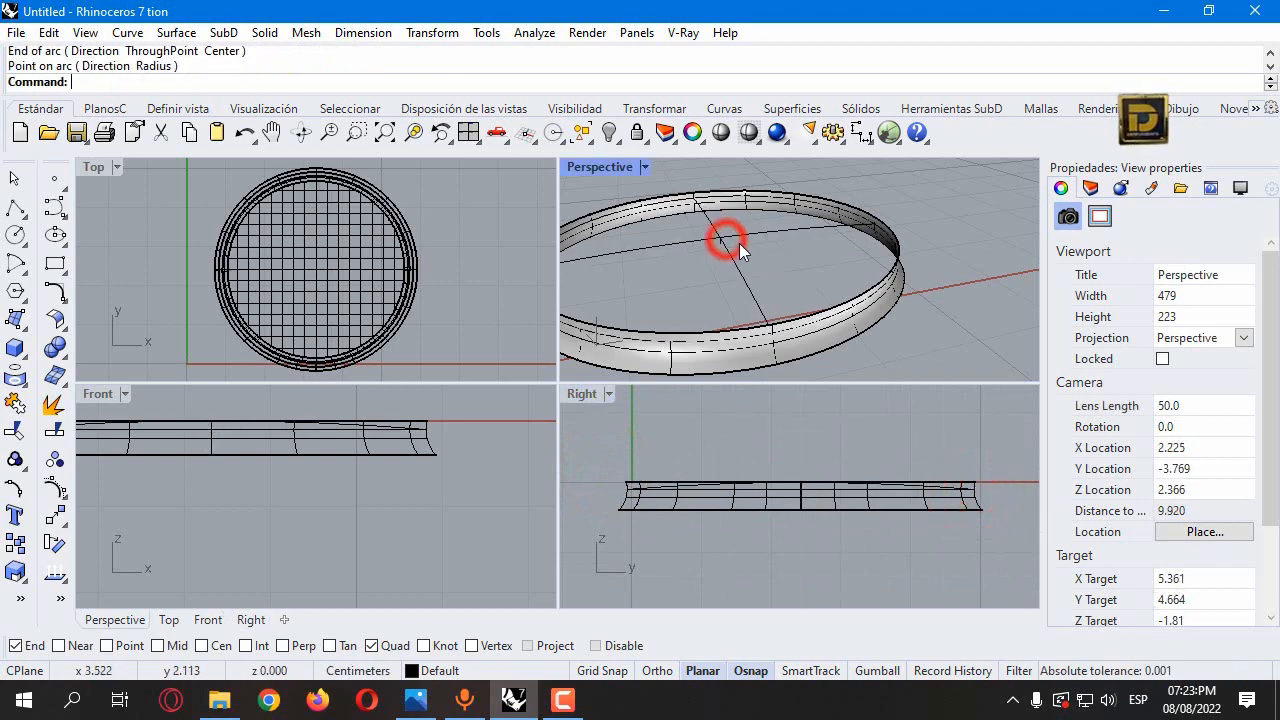
left_click(690, 279)
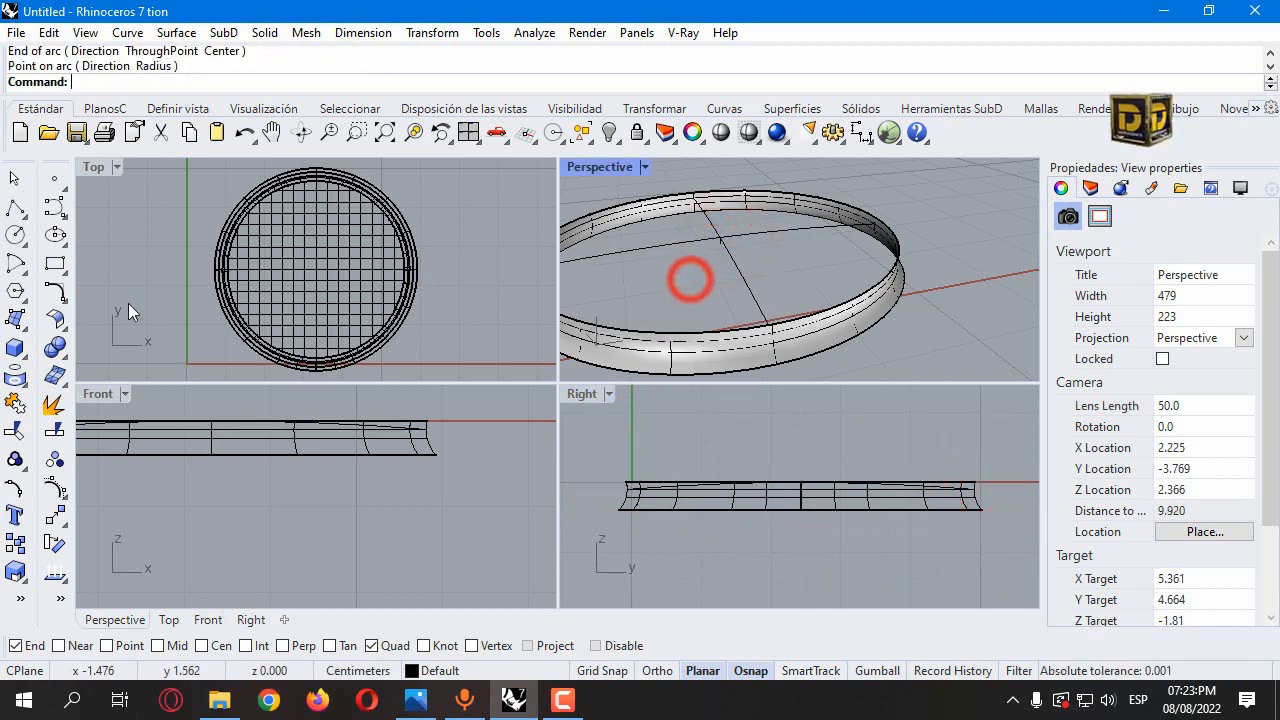
Step: Create a Patch surface from the two crossing arcs and the rim circle to form the can's domed top
left_click(17, 320)
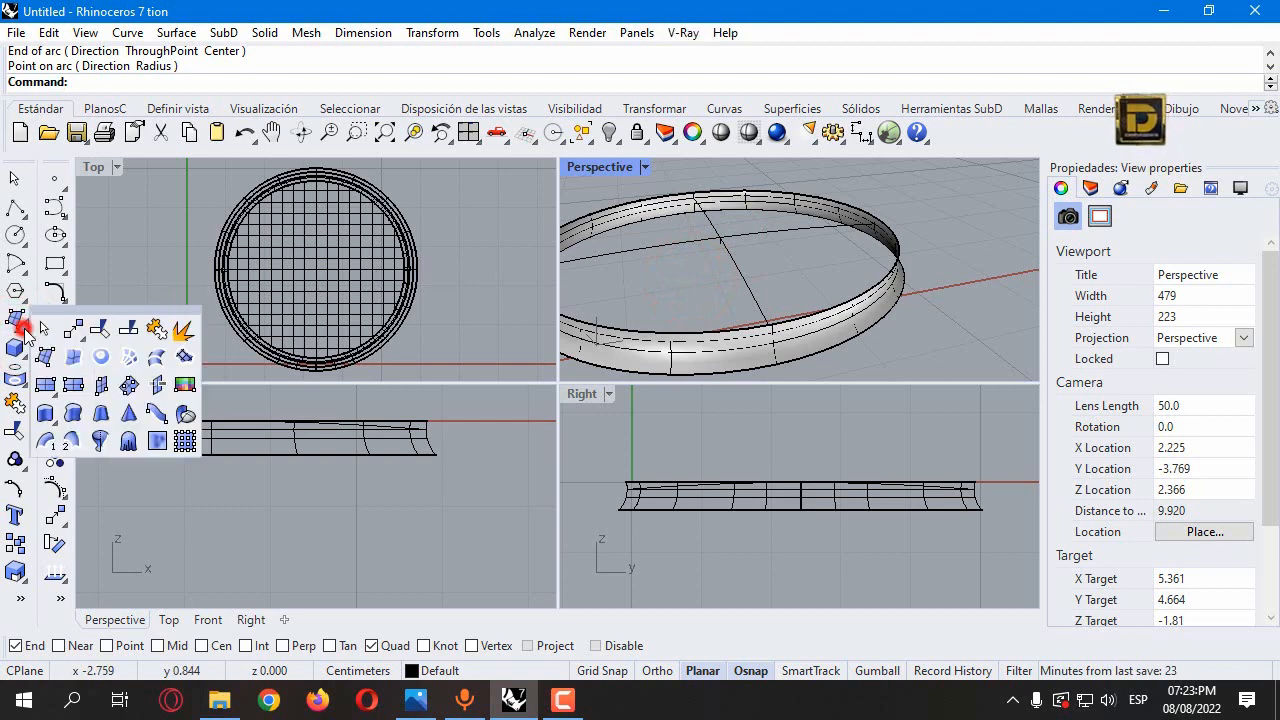
left_click(165, 354)
left_click(674, 242)
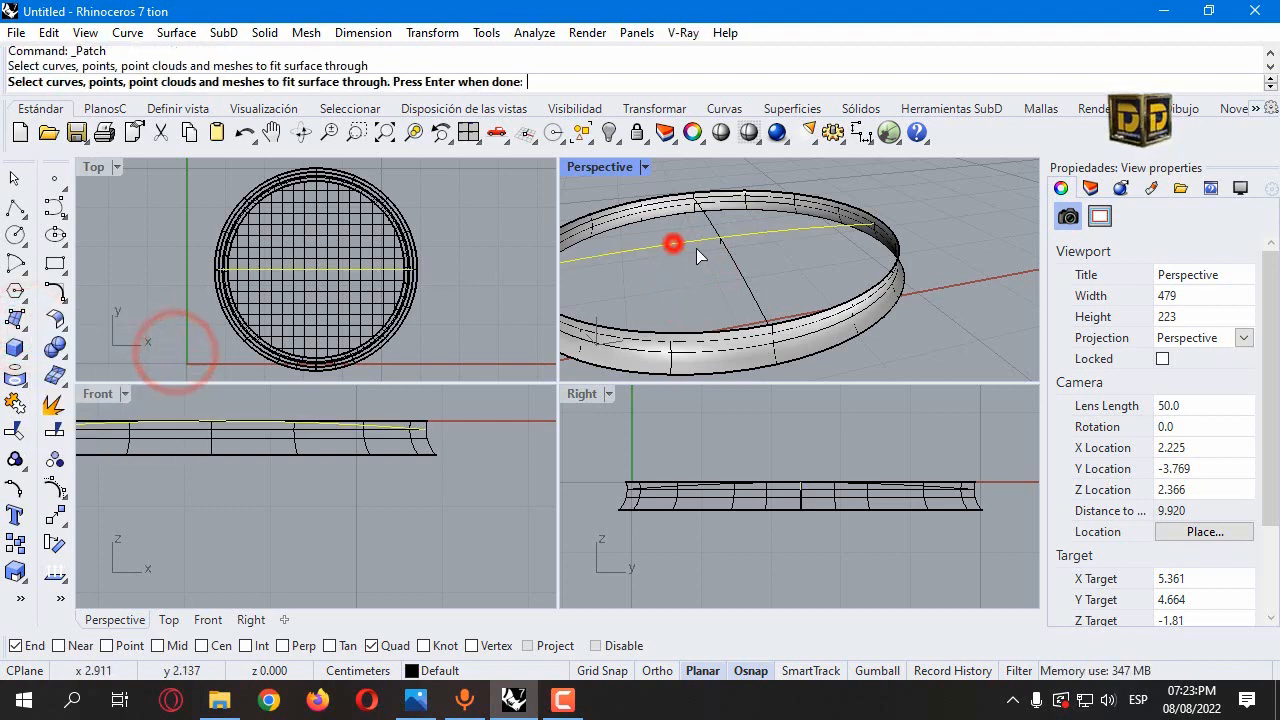
left_click(743, 268)
scroll(690, 207, "up", 3)
left_click(688, 206)
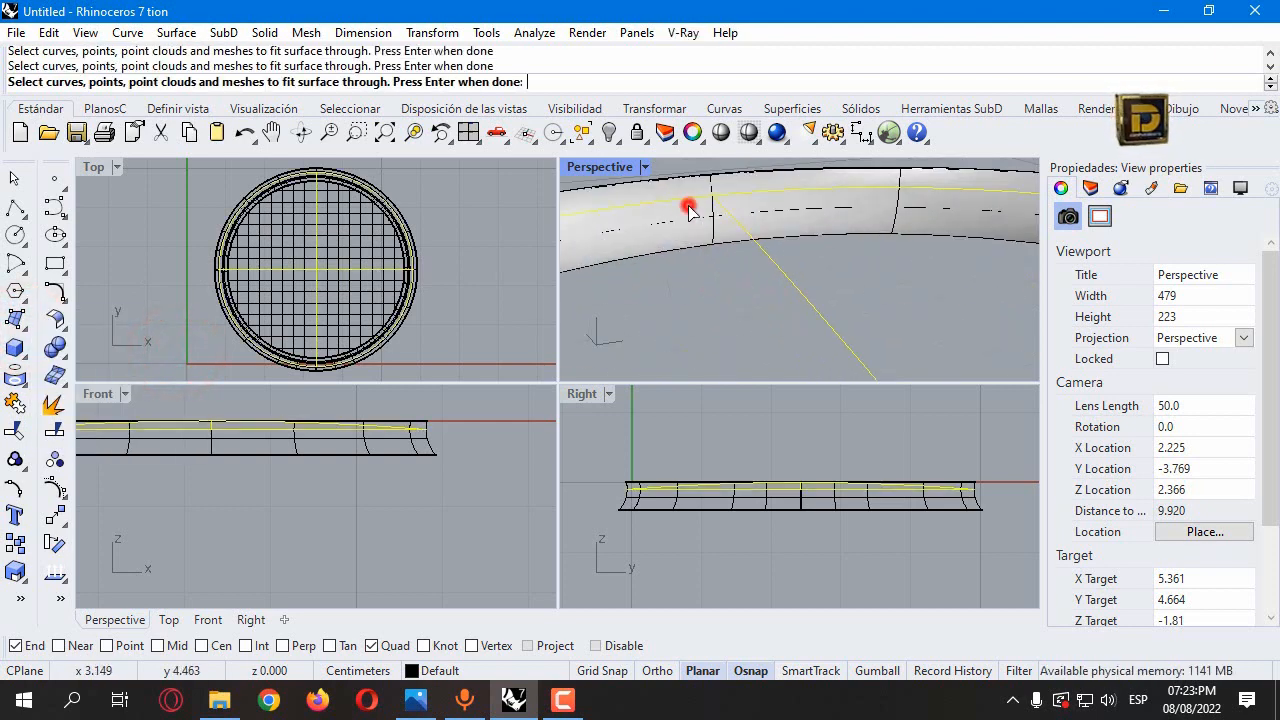
key("Return")
key("Return")
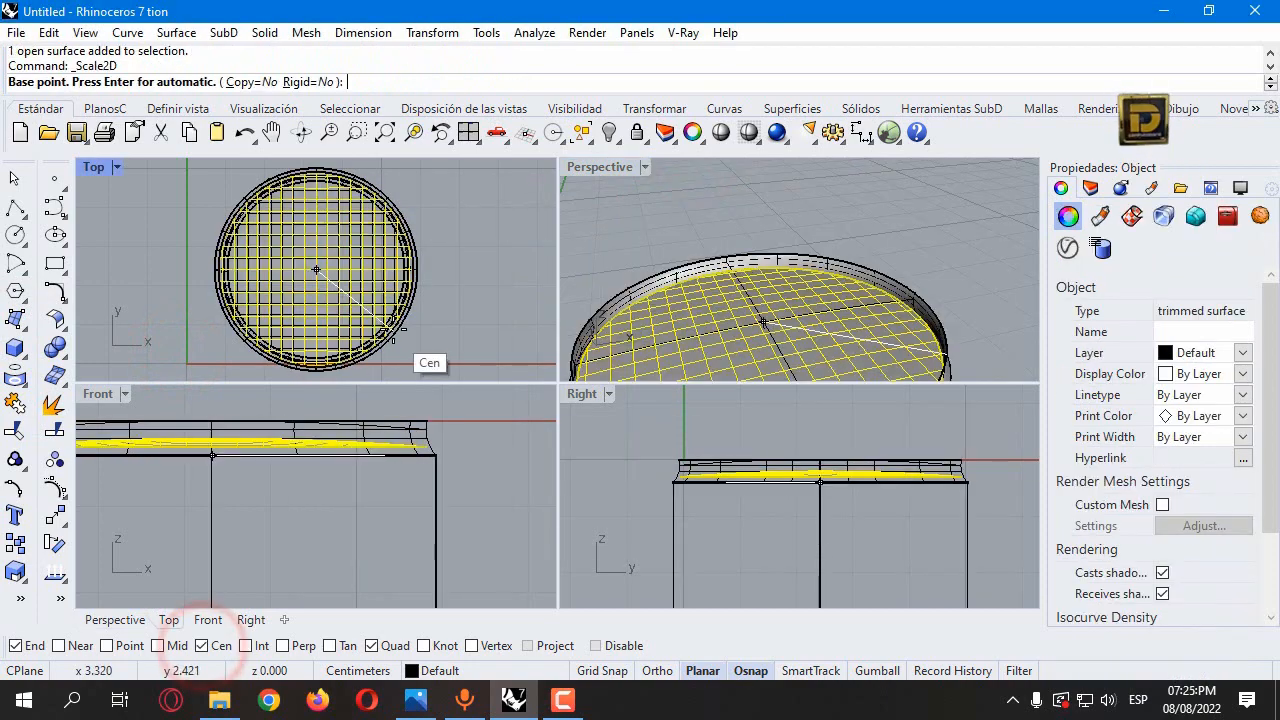
Step: Scale the domed top surface in two dimensions about the can's center in the top view, without copying
left_click(394, 320)
left_click(466, 253)
left_click(470, 204)
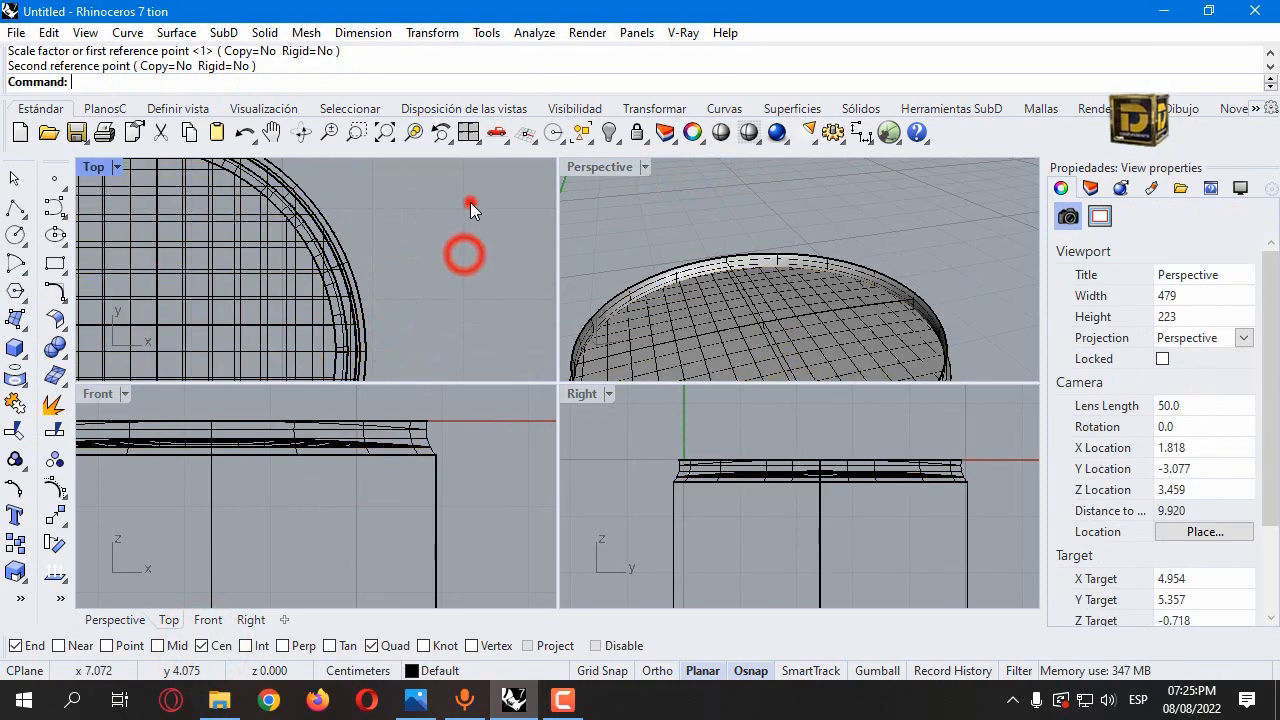
scroll(792, 258, "down", 5)
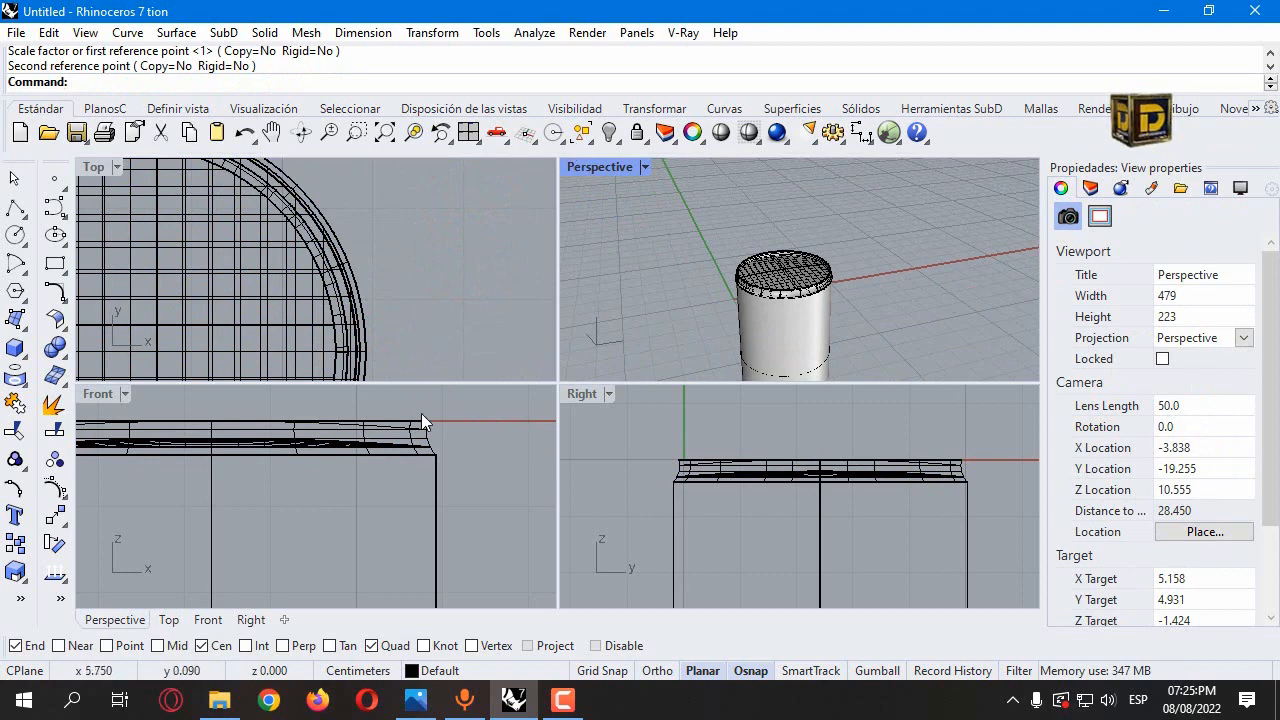
Step: Create a new layer, Layer 01, and set its color to red
left_click(1090, 187)
left_click(1065, 216)
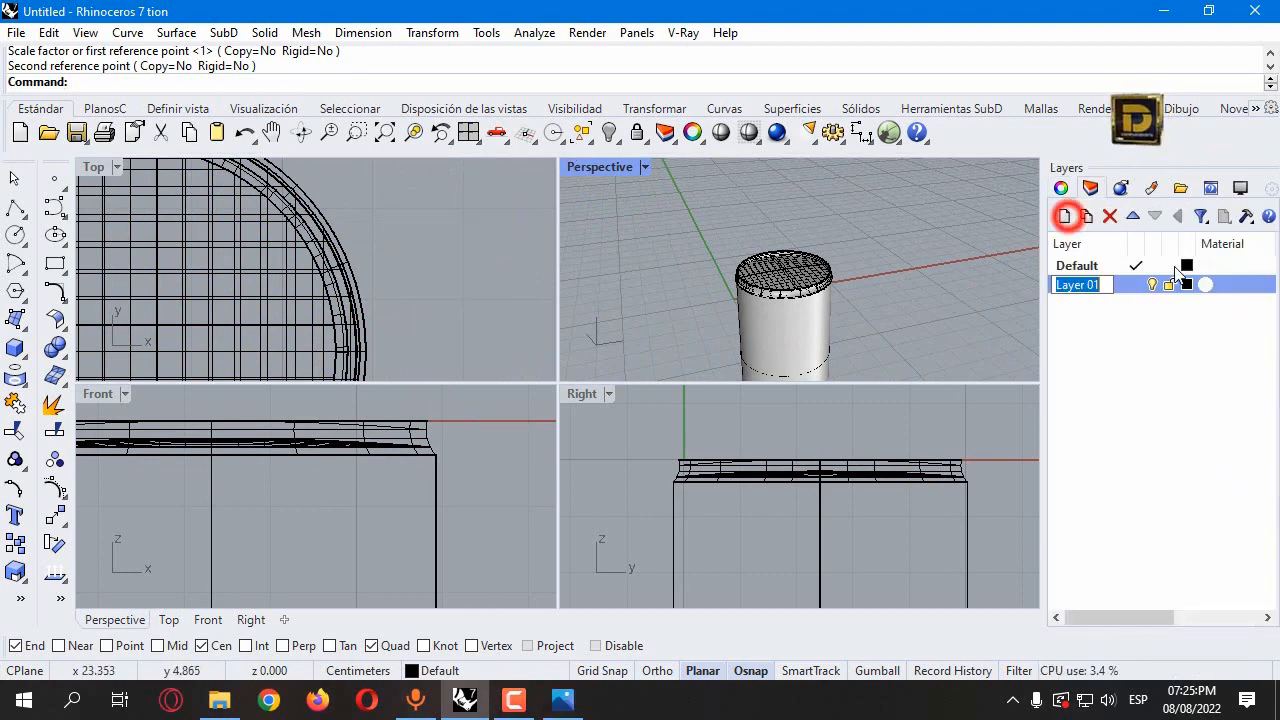
left_click(1187, 285)
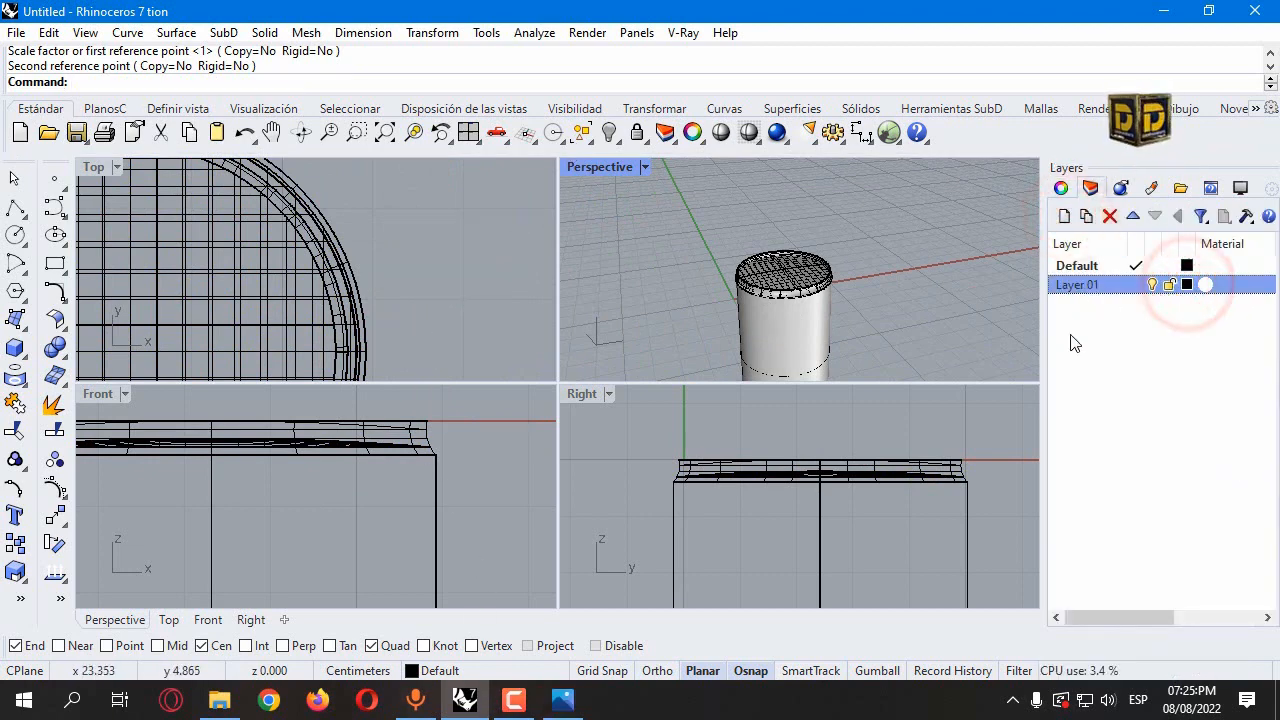
left_click(1187, 286)
left_click(738, 310)
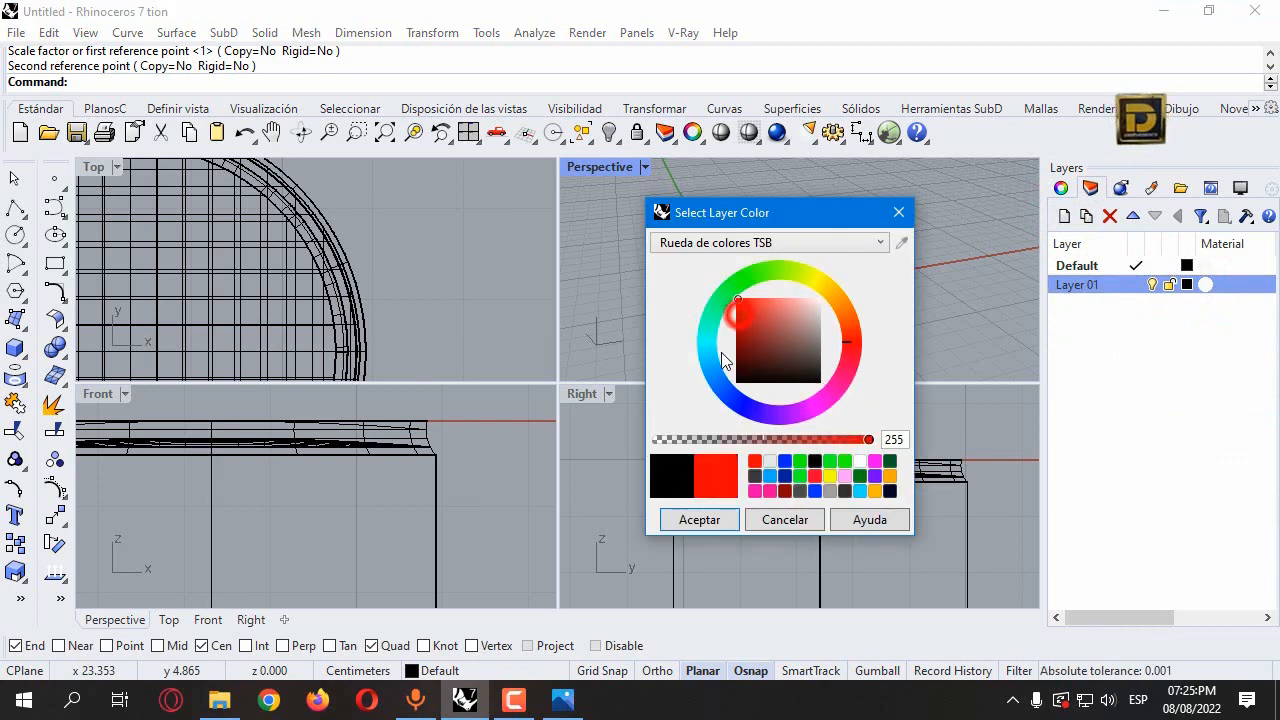
left_click(712, 521)
Step: Make Layer 01 current and draw a 2 cm horizontal line beside the can in the top view
left_click(16, 208)
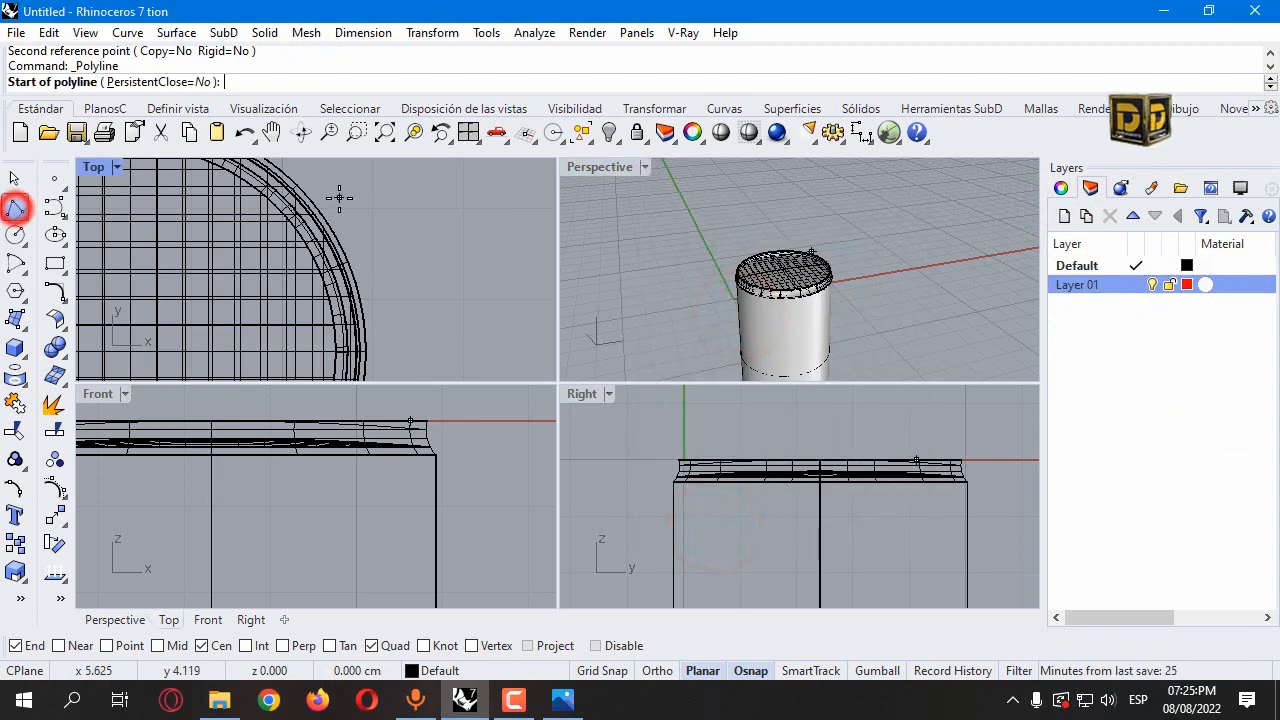
left_click(373, 200)
left_click(1136, 285)
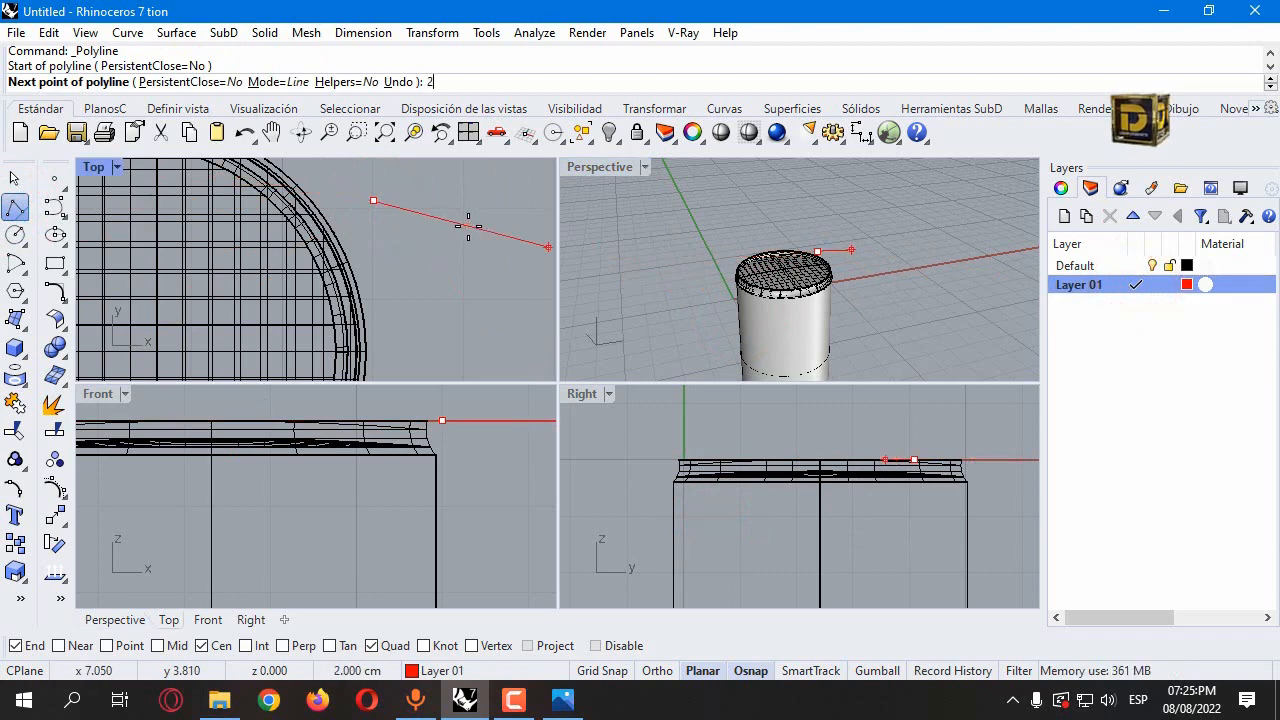
key("Return")
left_click(468, 227)
key("Return")
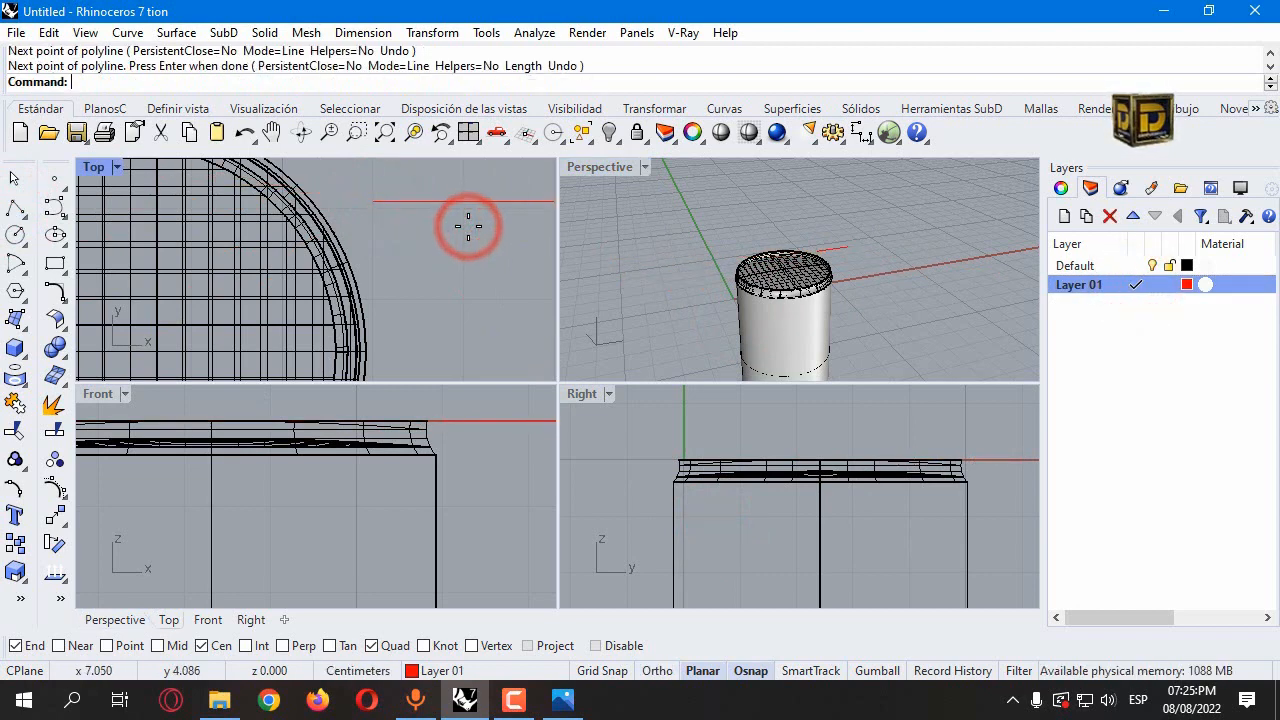
Step: Draw a 3.85 cm line straight down from the horizontal line's midpoint in the top view, using midpoint snap
left_click(15, 210)
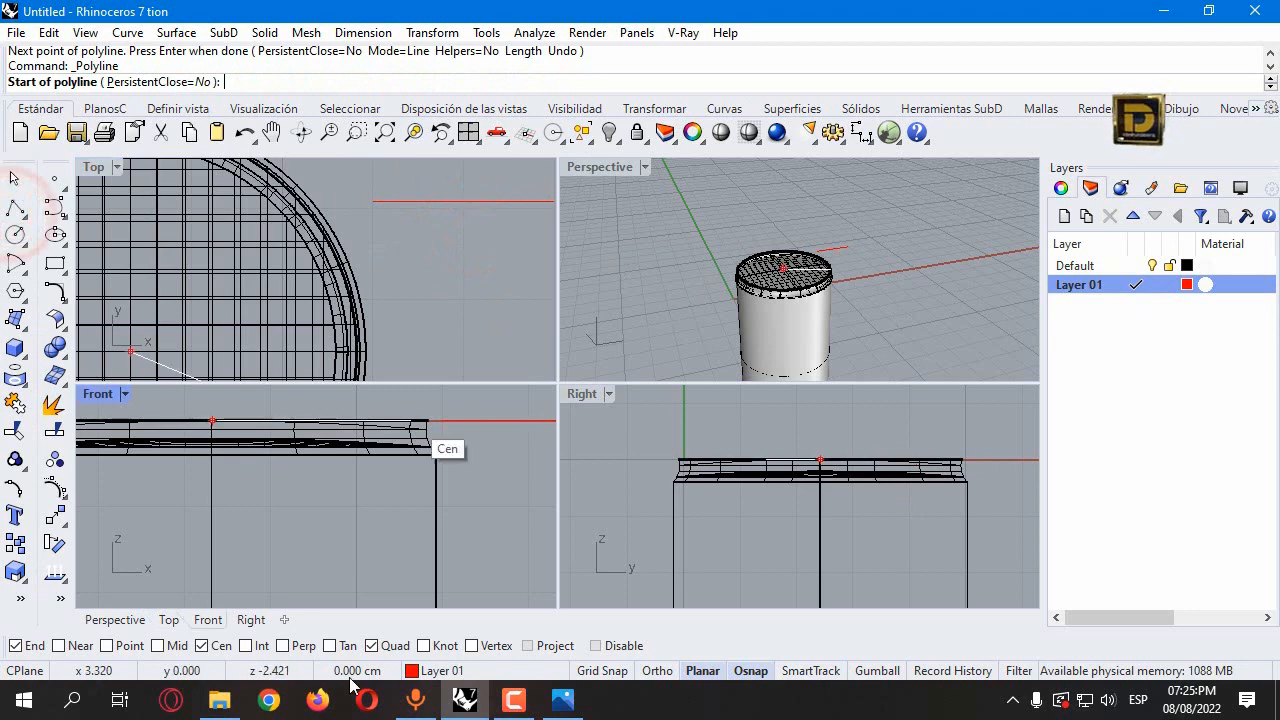
left_click(157, 645)
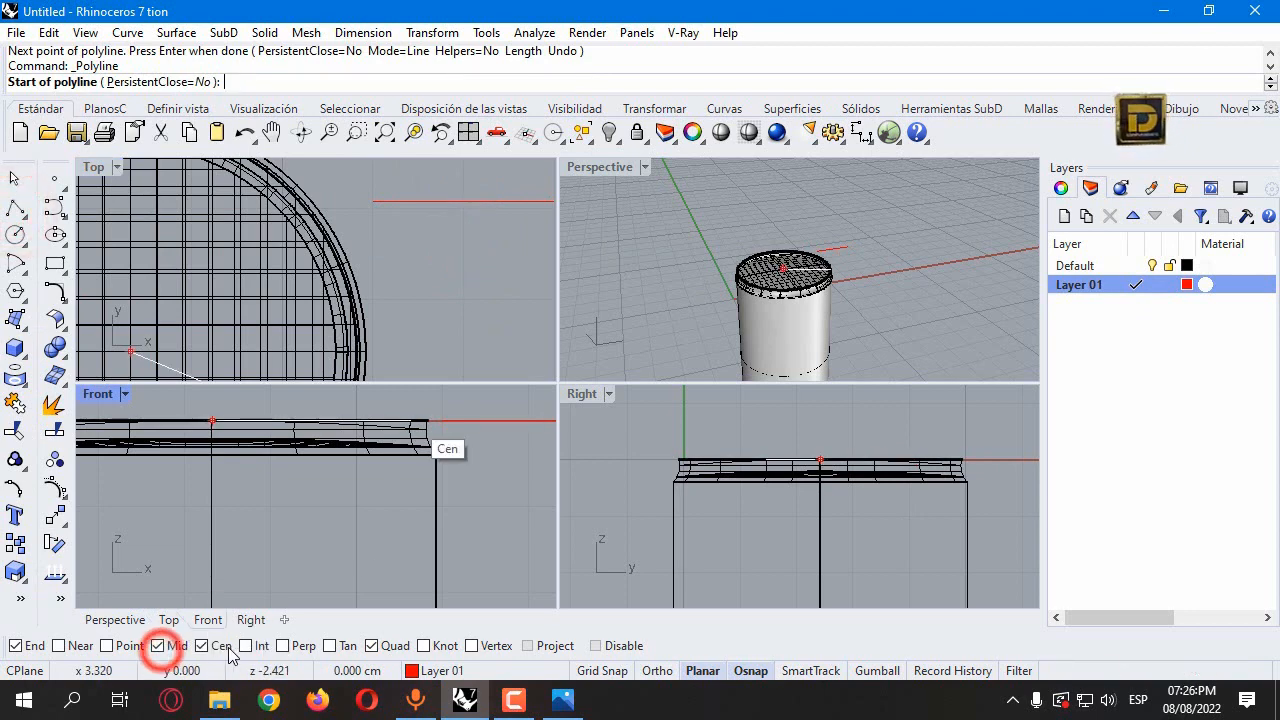
left_click(201, 645)
left_click(463, 201)
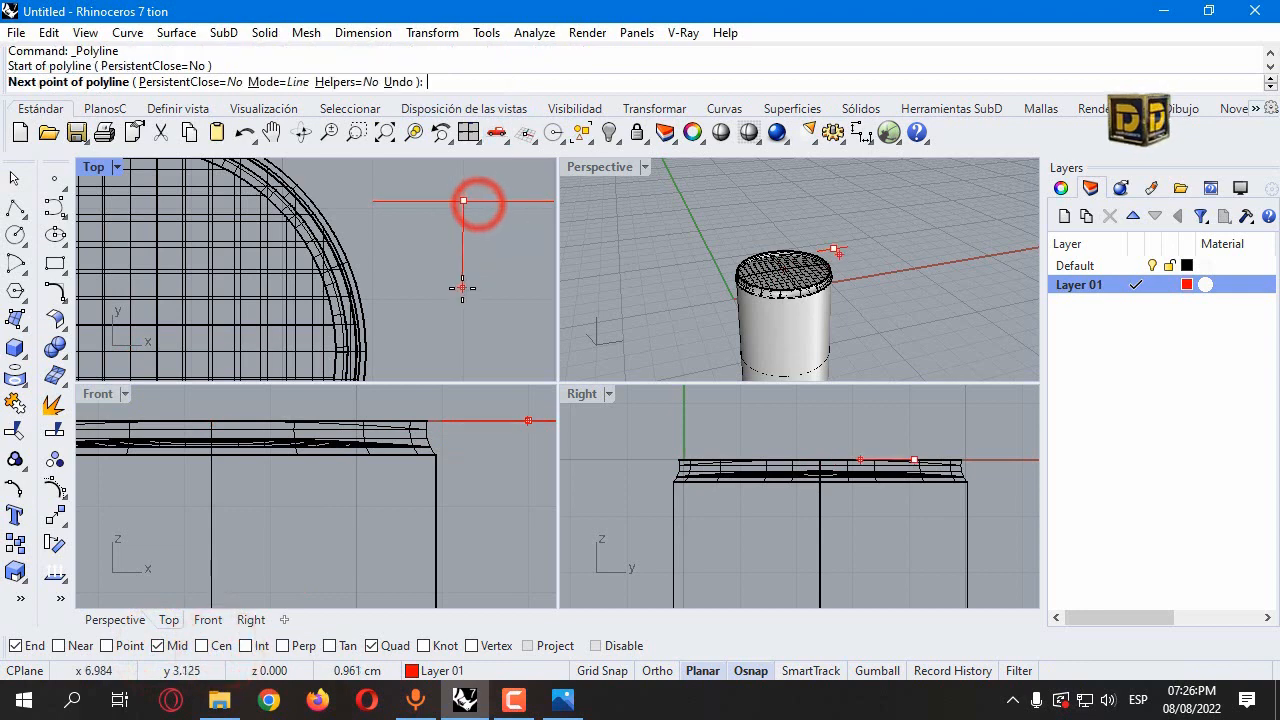
type("3.85")
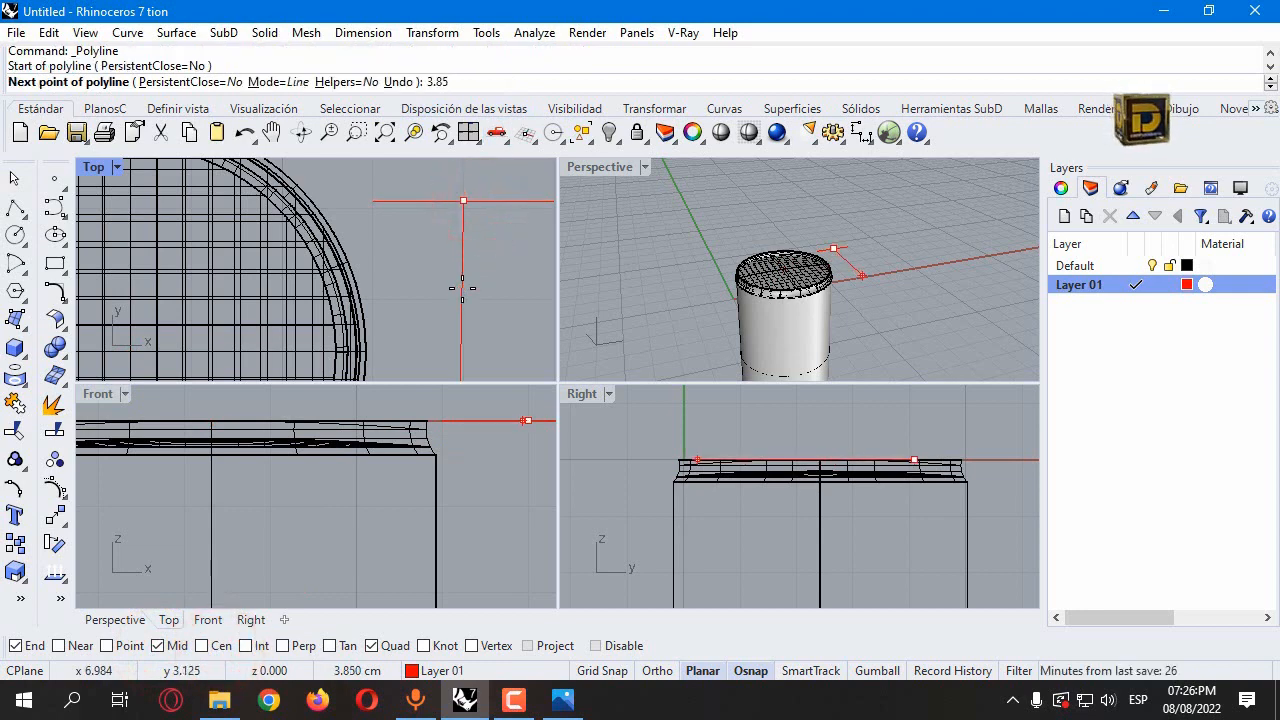
key("Return")
scroll(462, 288, "down", 4)
left_click(448, 304)
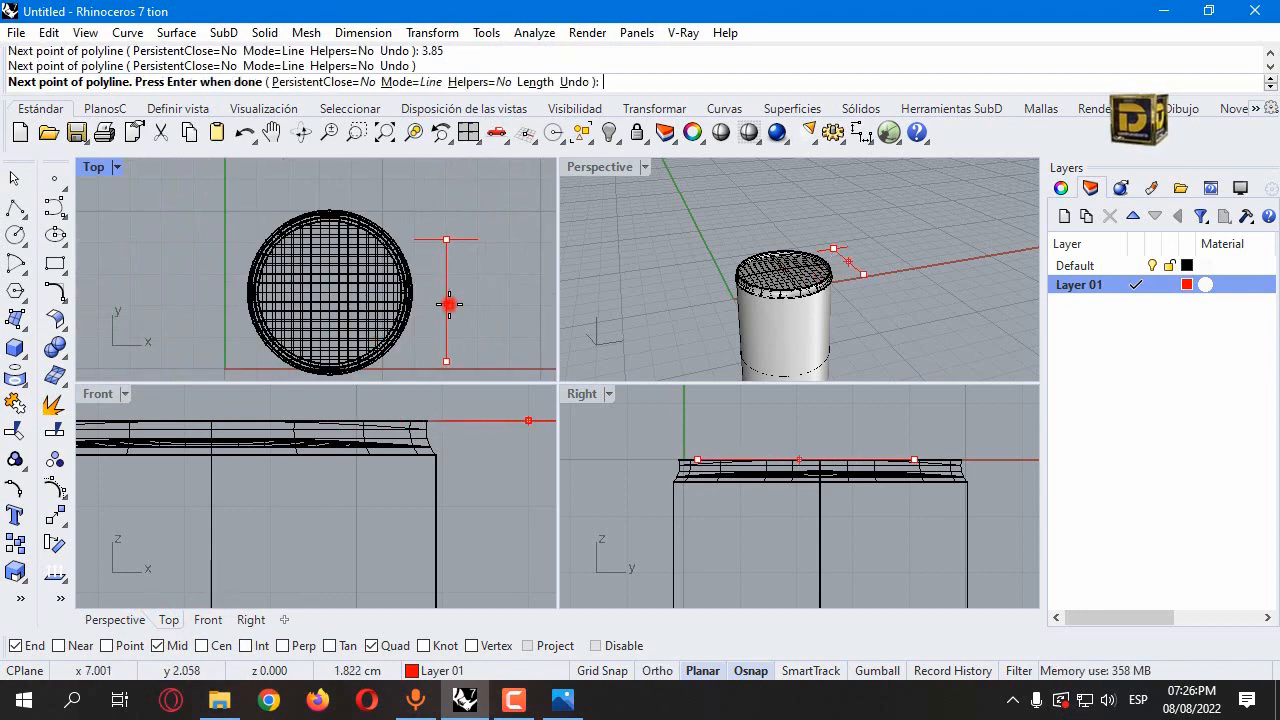
key("Return")
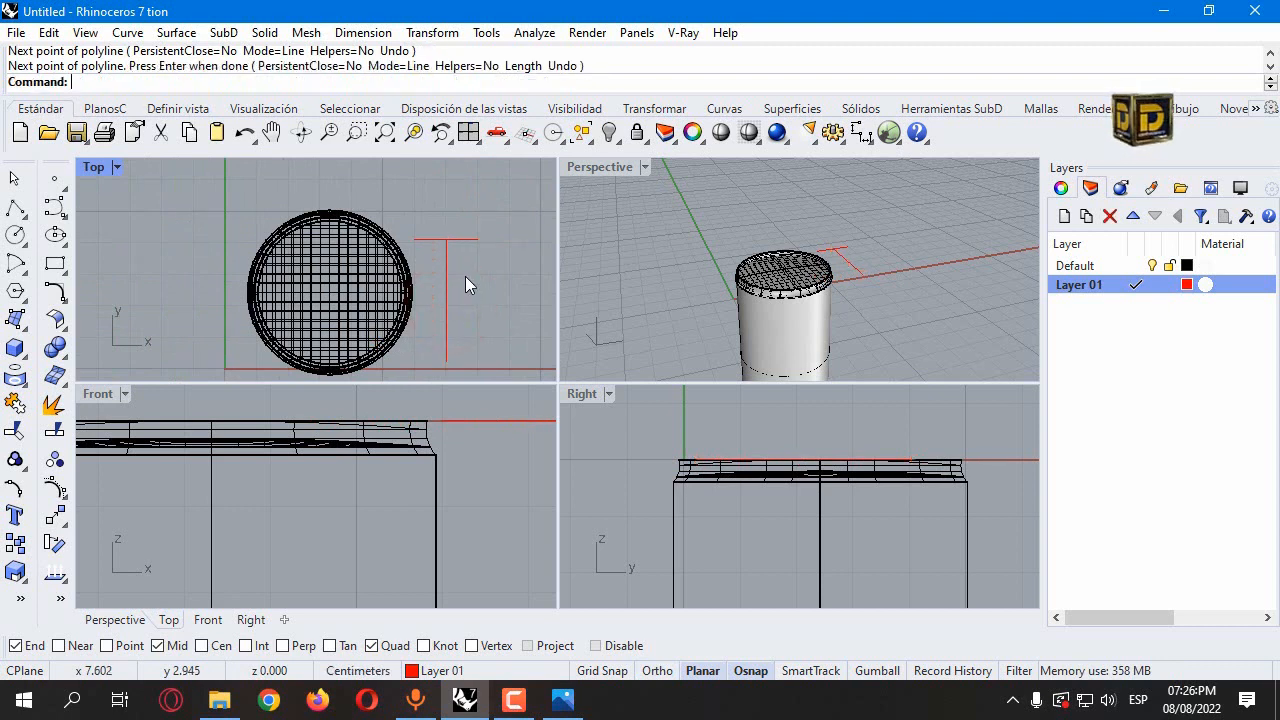
Step: Move the T-shaped pair of lines farther away from the can in the top view
left_click_drag(459, 286, 437, 272)
left_click_drag(485, 221, 493, 272)
left_click(454, 283)
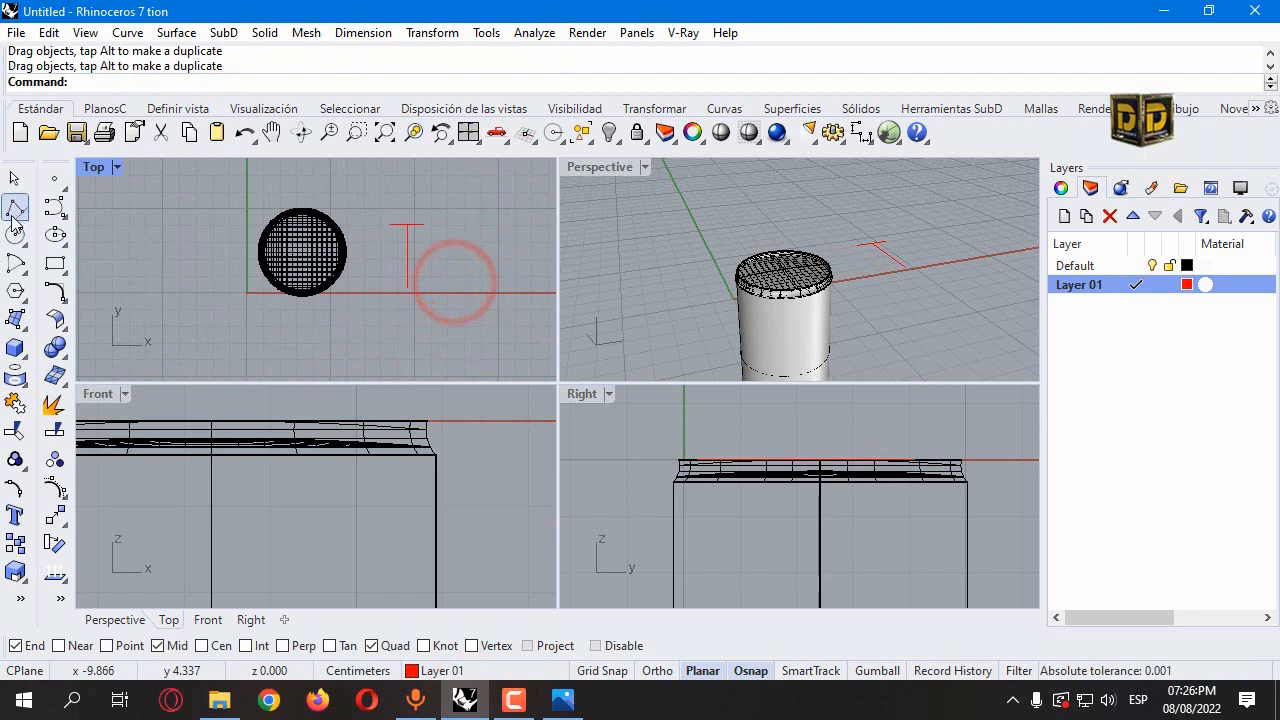
Step: Draw a horizontal BothSides line centered on the vertical line's lower end, extending 0.5 cm to each side
left_click(22, 214)
left_click(97, 213)
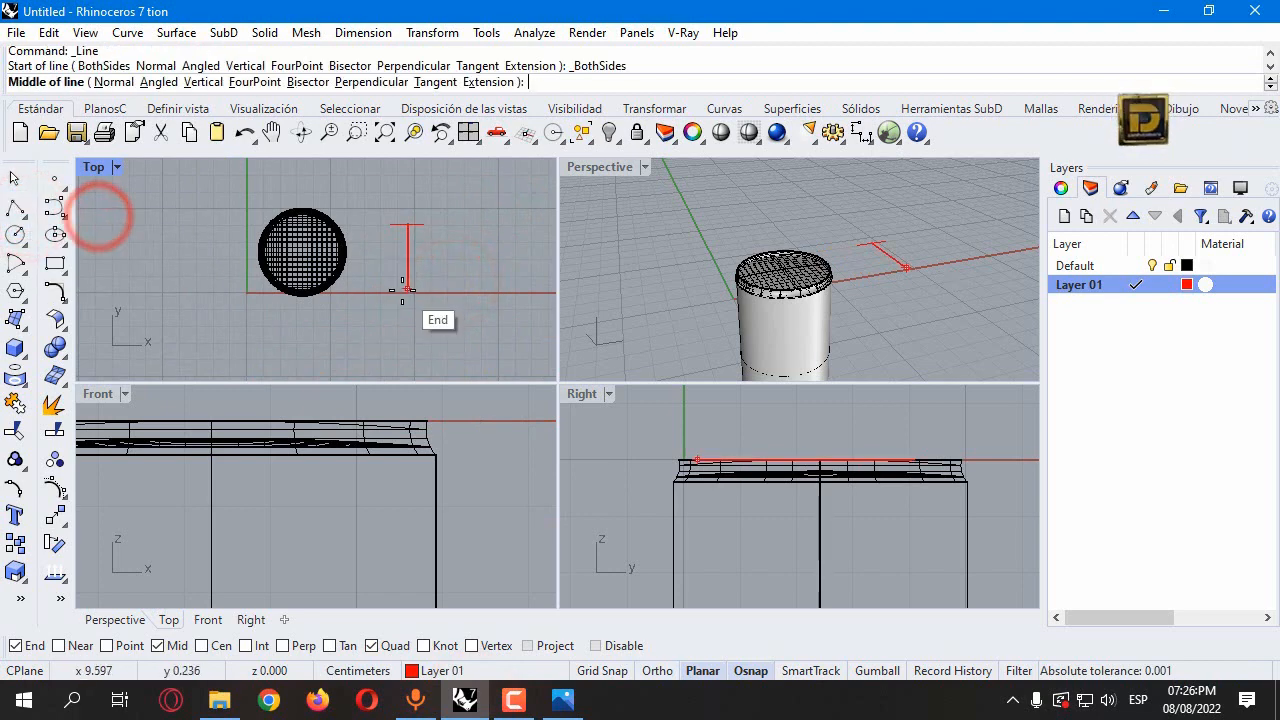
left_click(403, 290)
type(".5")
key("Return")
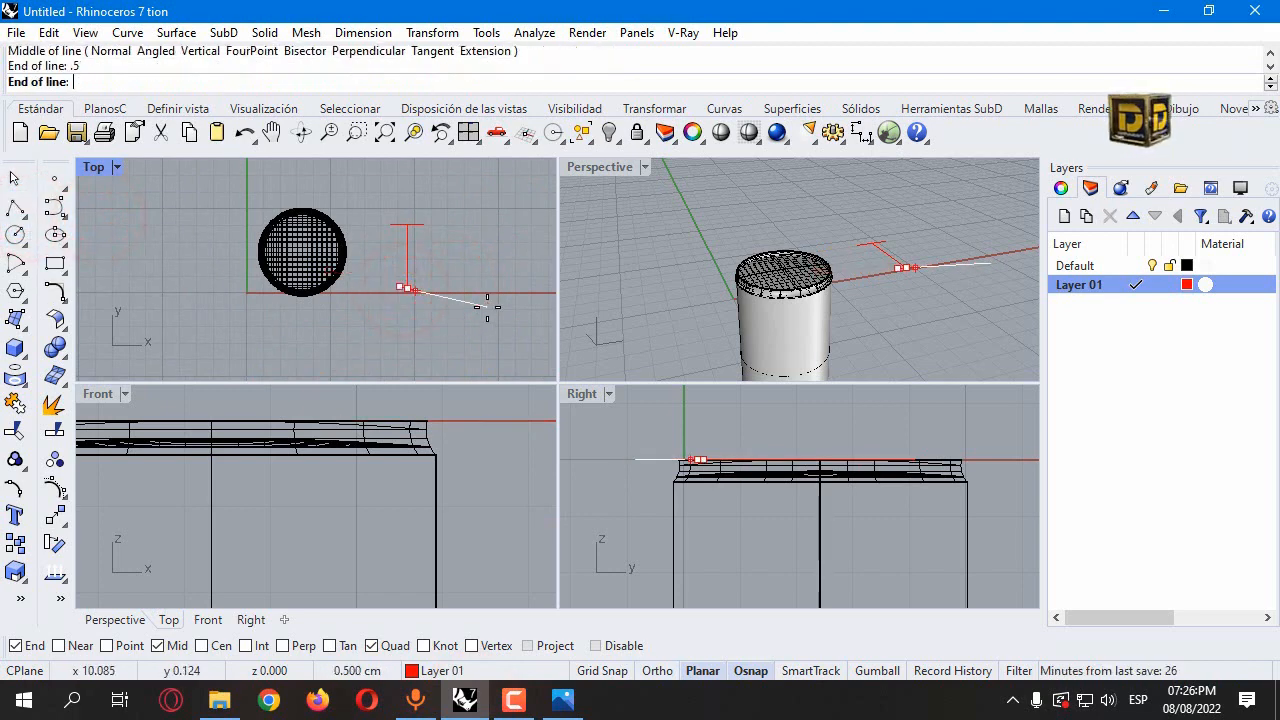
left_click(480, 294)
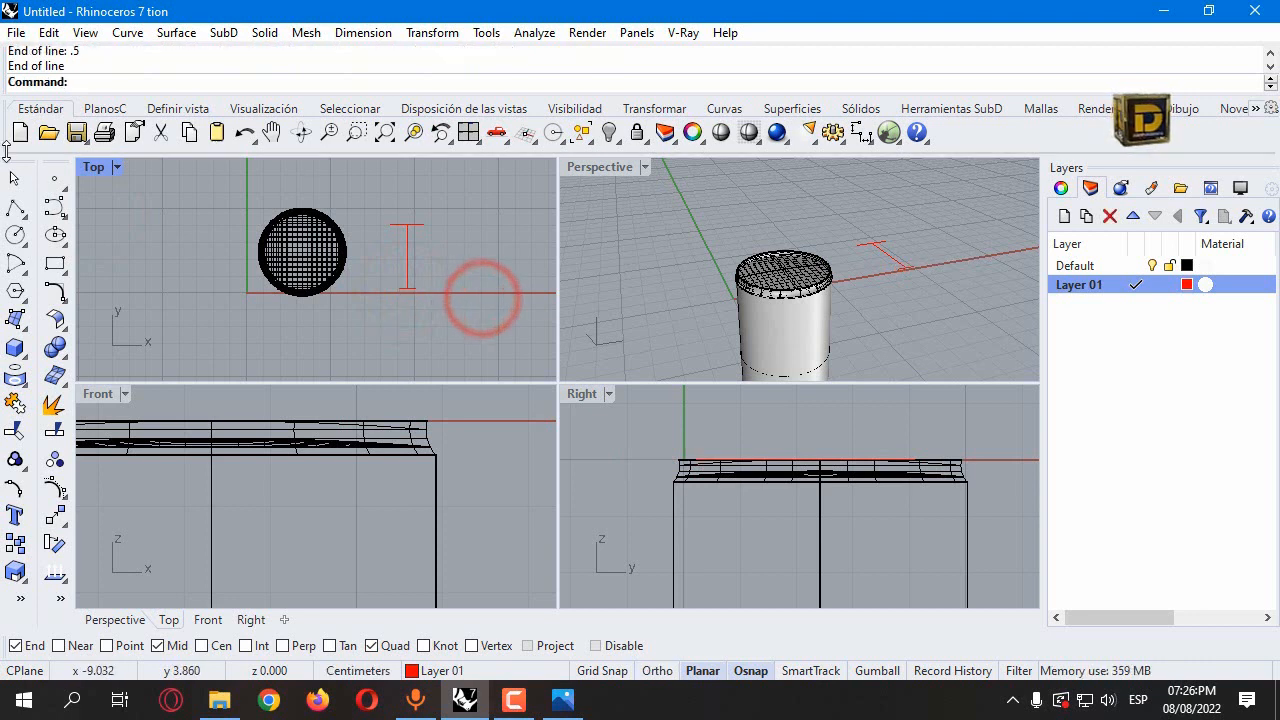
Step: Draw two polylines connecting the matching ends of the 2 cm upper line and the 1 cm lower line, closing both sides of the taper
left_click(15, 207)
left_click(427, 223)
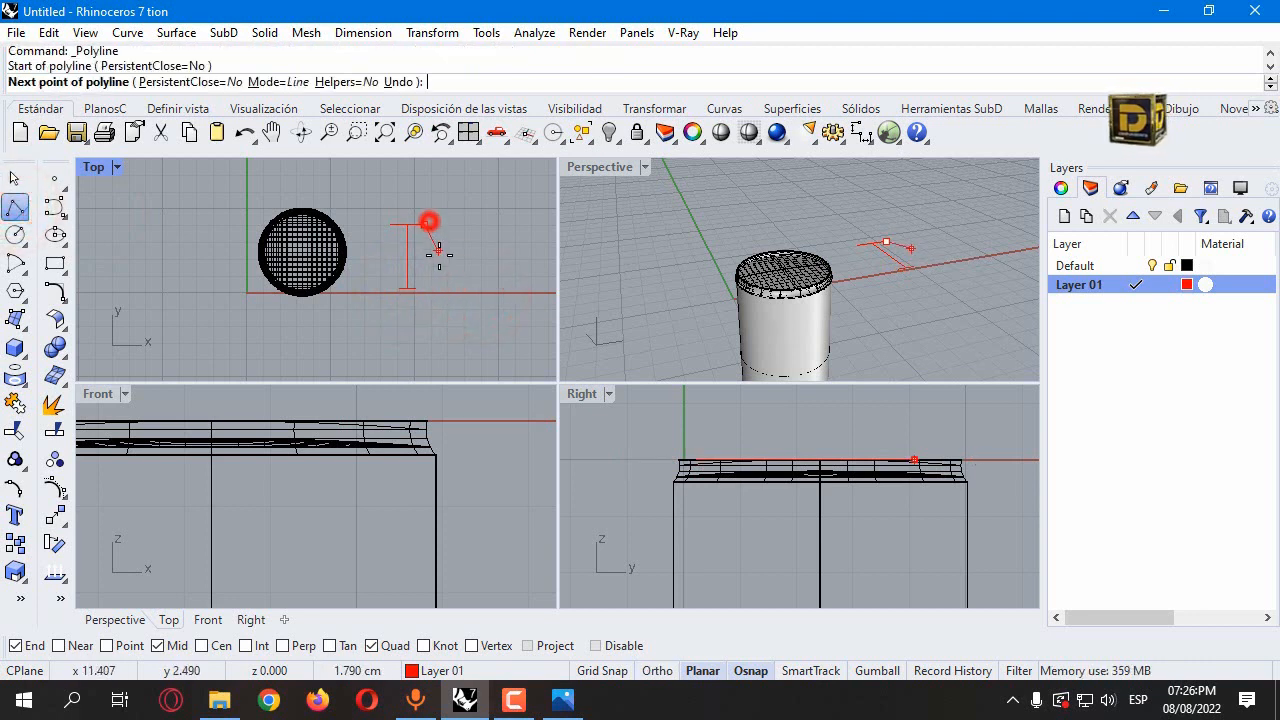
left_click(425, 292)
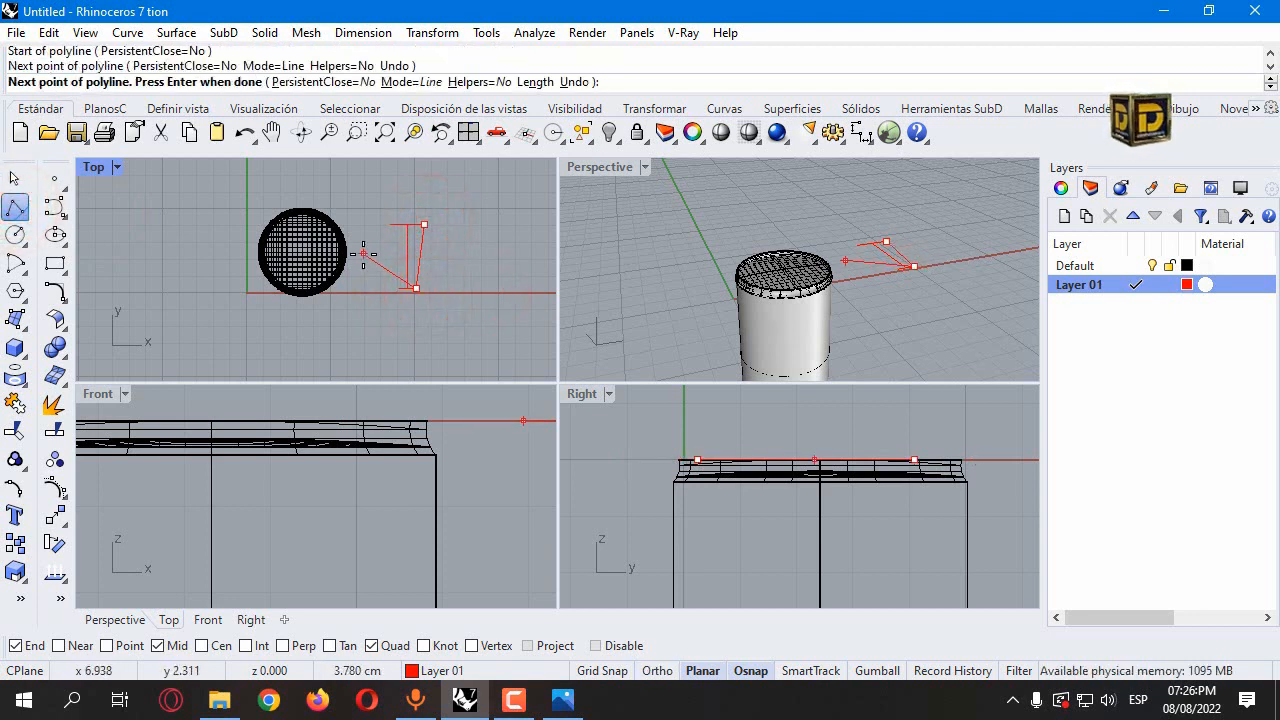
key("Return")
key("Return")
left_click(392, 227)
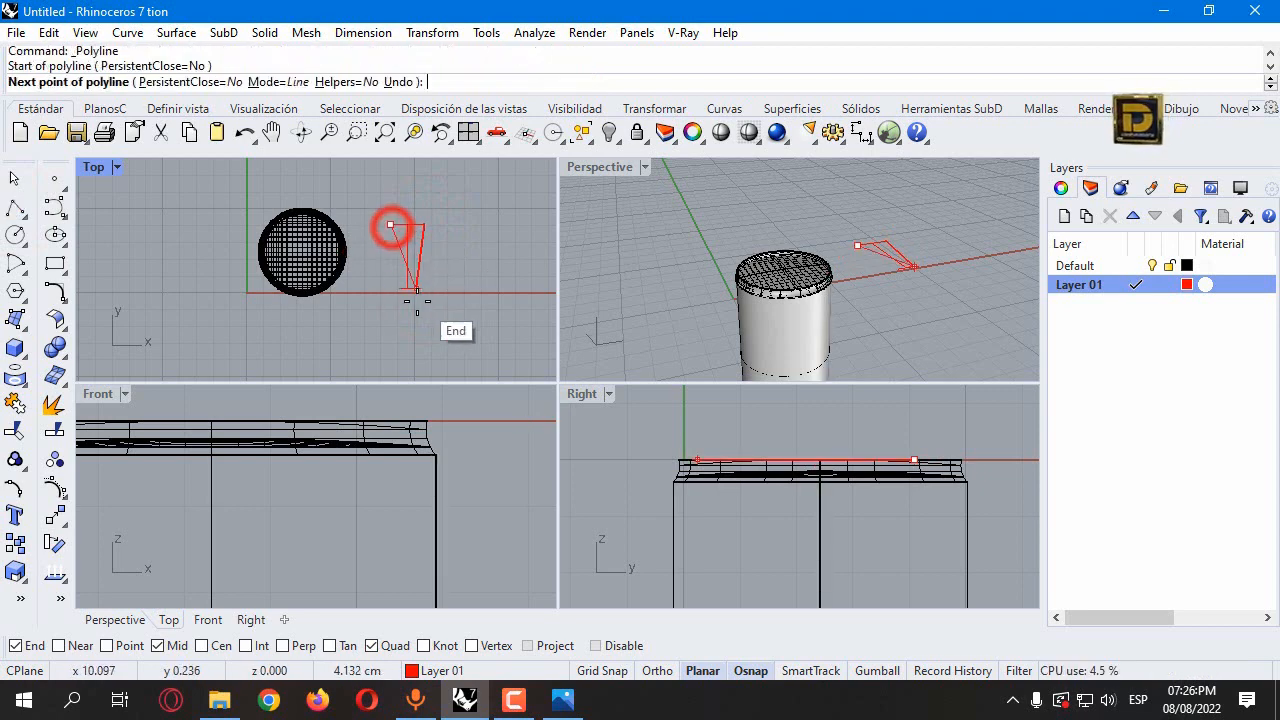
left_click(399, 291)
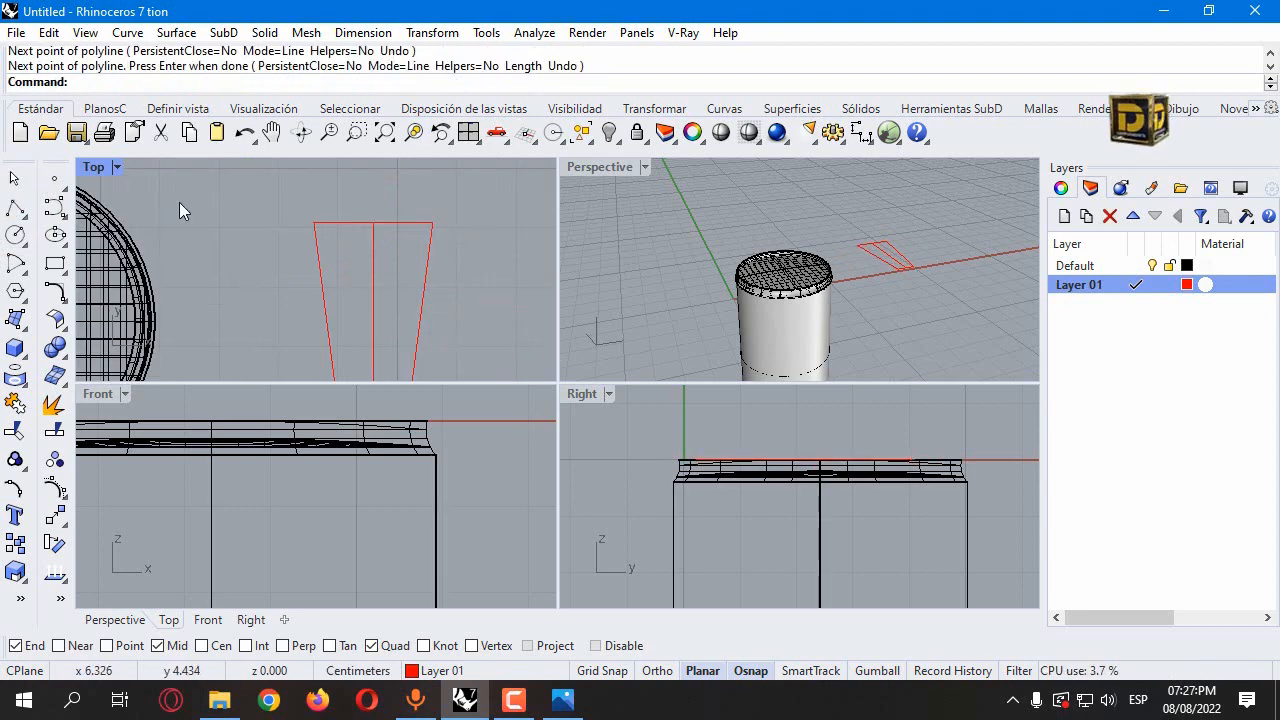
Step: Draw an outward-bulging arc from start, end and through point across the ends of the 2 cm upper line
left_click(22, 272)
left_click(304, 219)
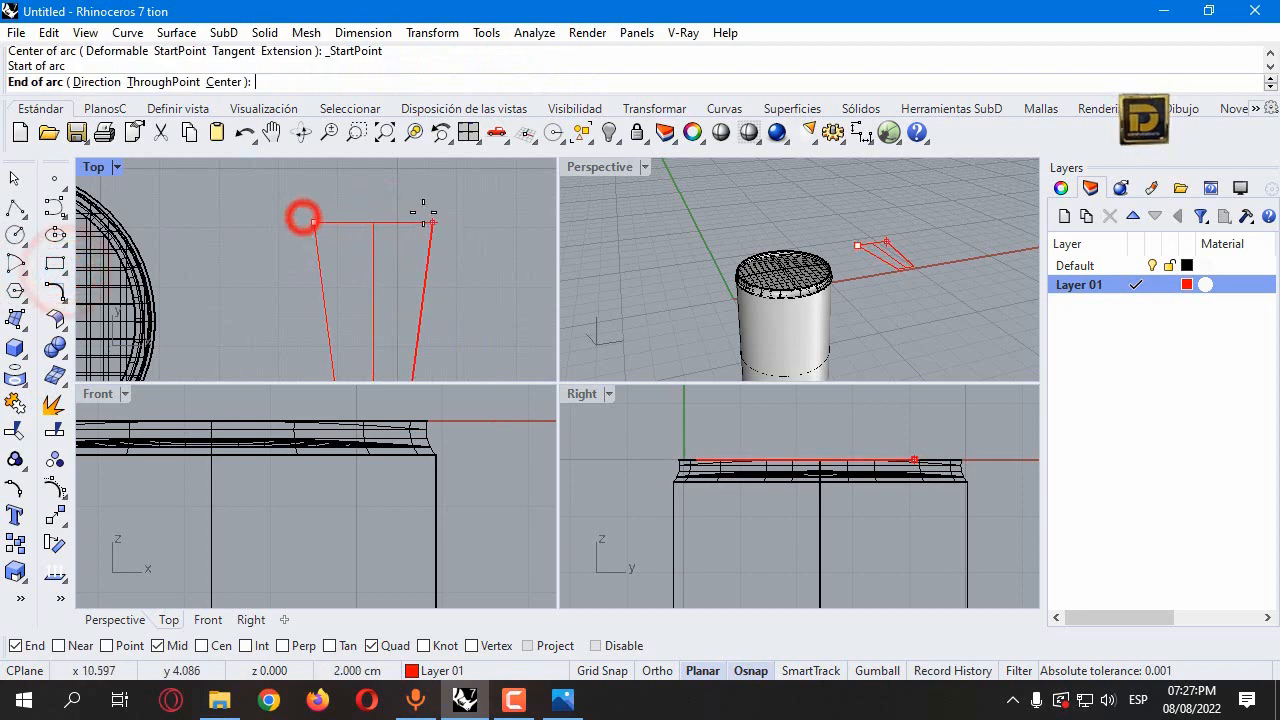
left_click(431, 220)
left_click(367, 184)
Step: Maximize the top view and delete the upper horizontal line and the vertical center line inside the tapered outline
double_click(95, 167)
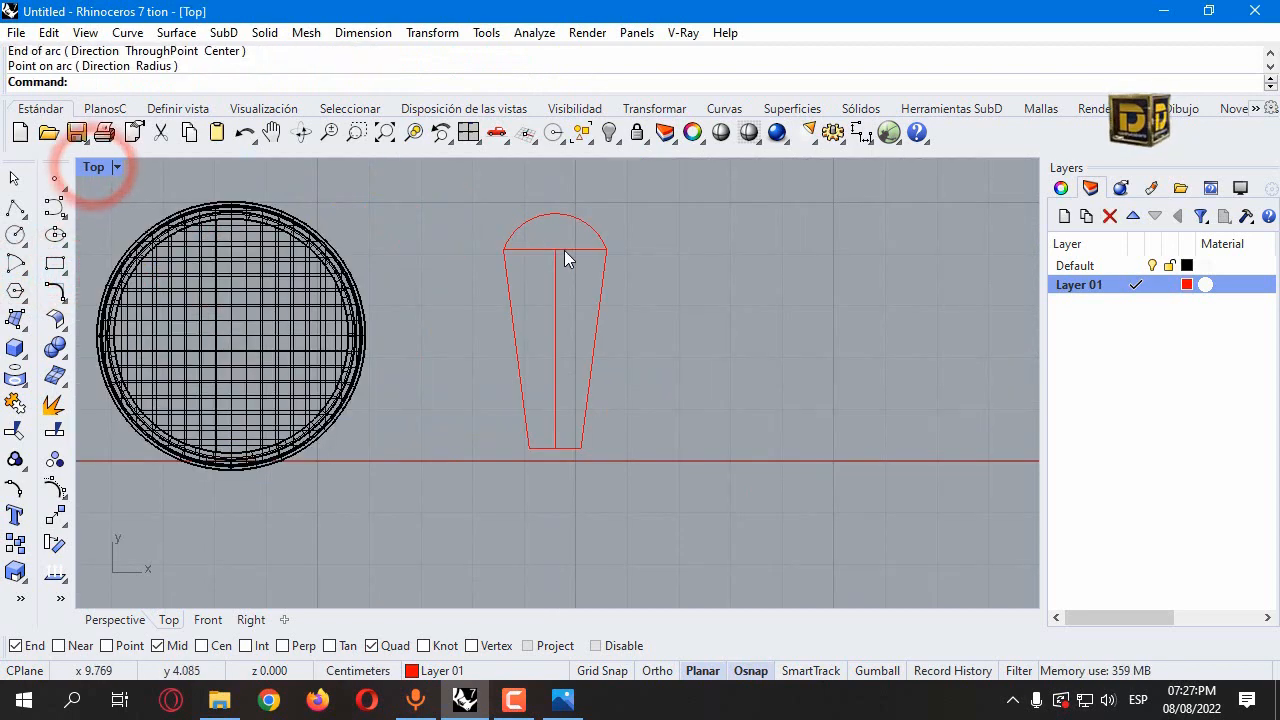
left_click_drag(566, 236, 549, 267)
key("Delete")
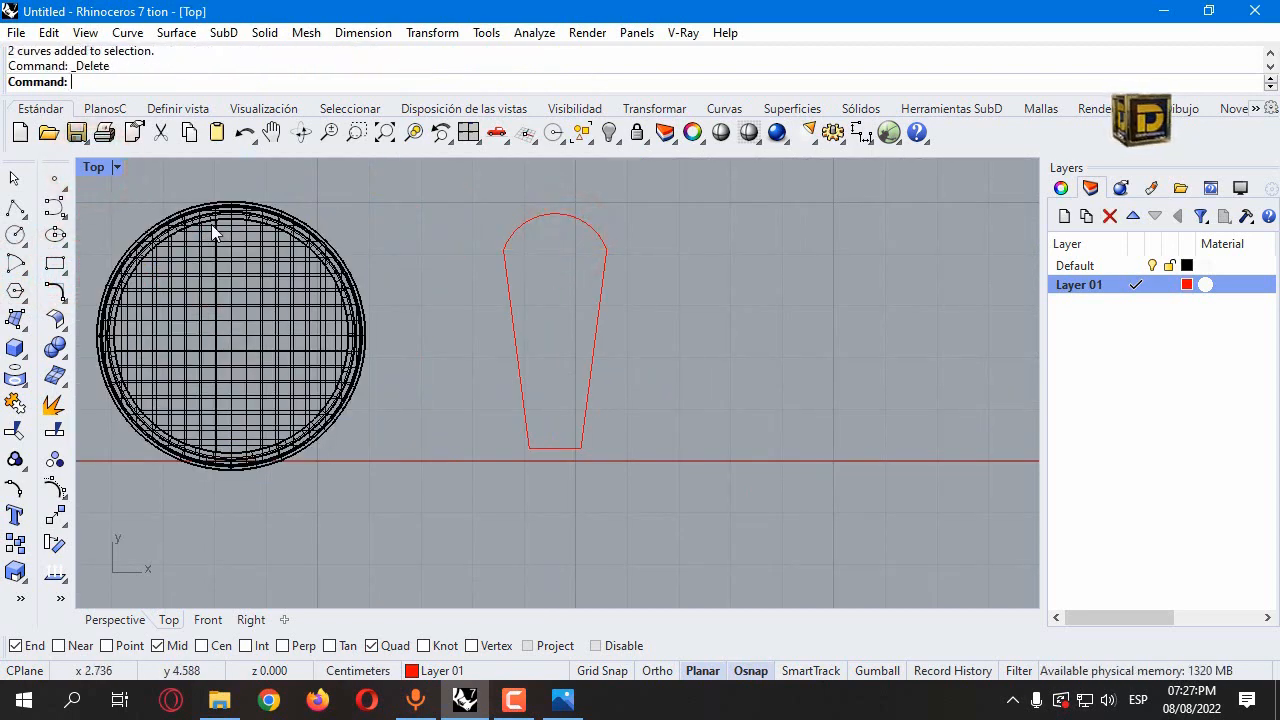
Step: Fillet both lower corners of the tapered outline with a 0.5 radius
left_click(57, 294)
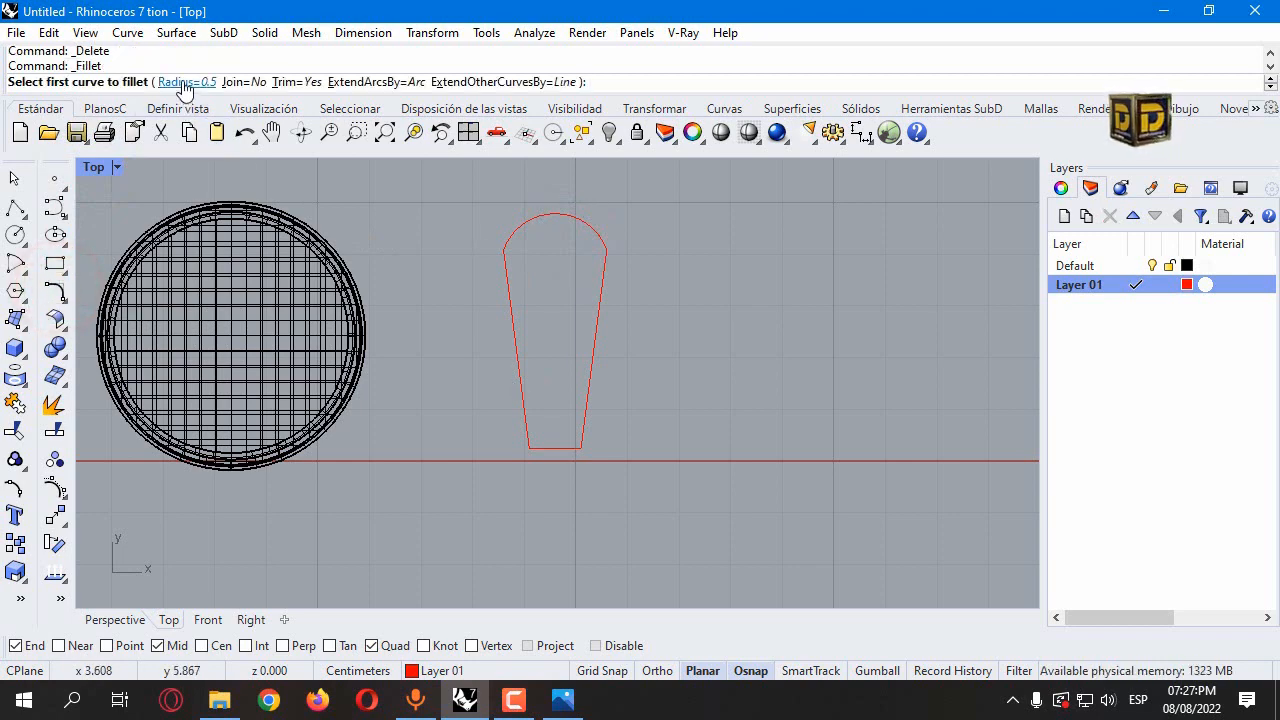
scroll(527, 443, "up", 3)
left_click(540, 451)
left_click(510, 421)
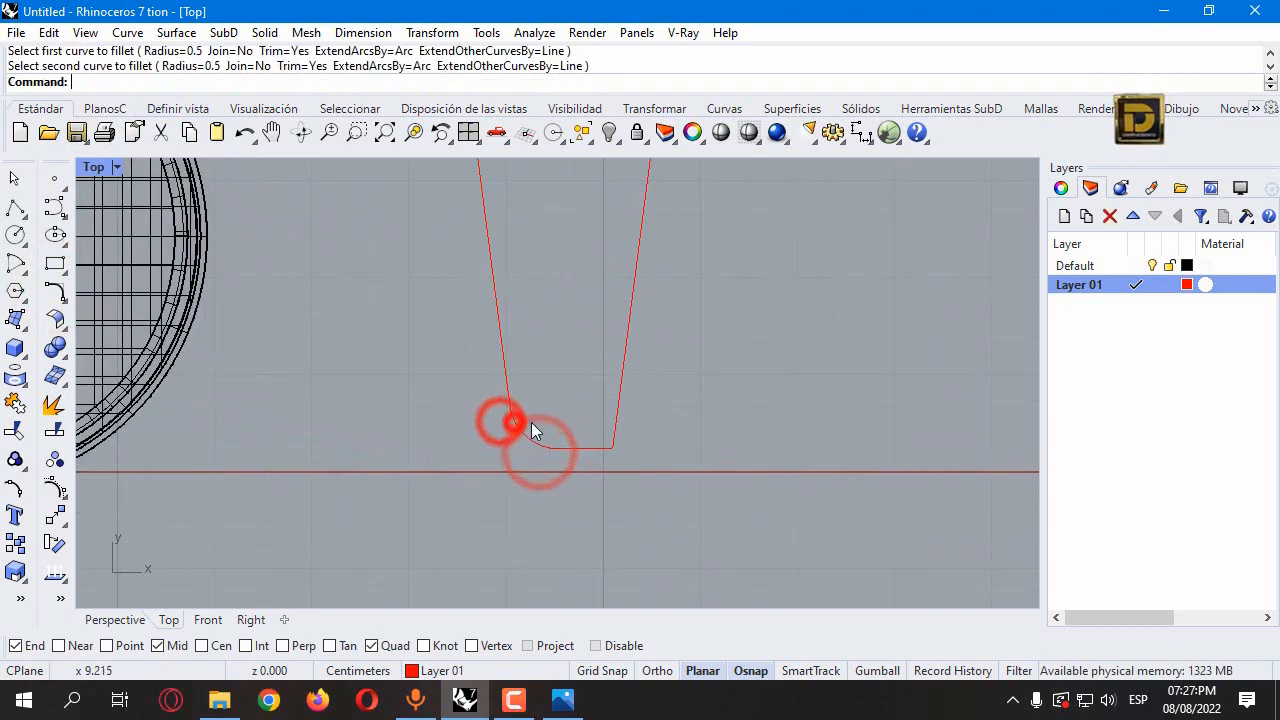
left_click(589, 500)
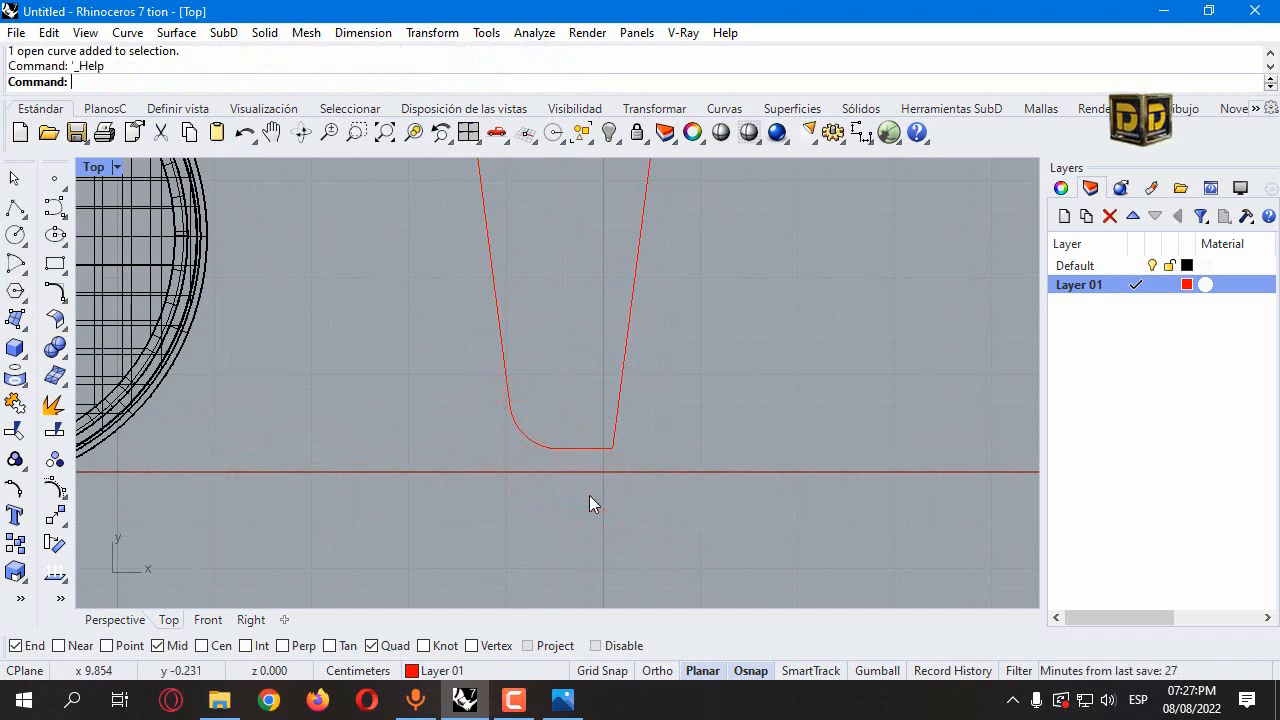
left_click(54, 290)
left_click(587, 445)
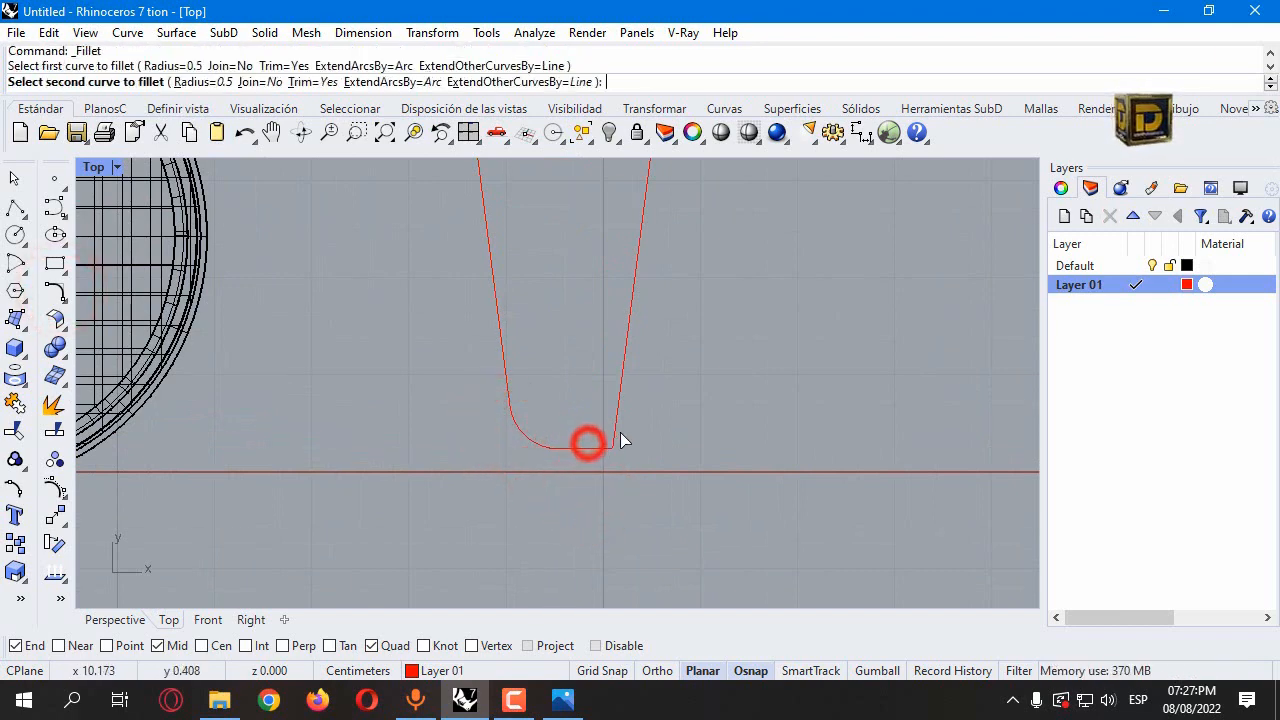
left_click(620, 432)
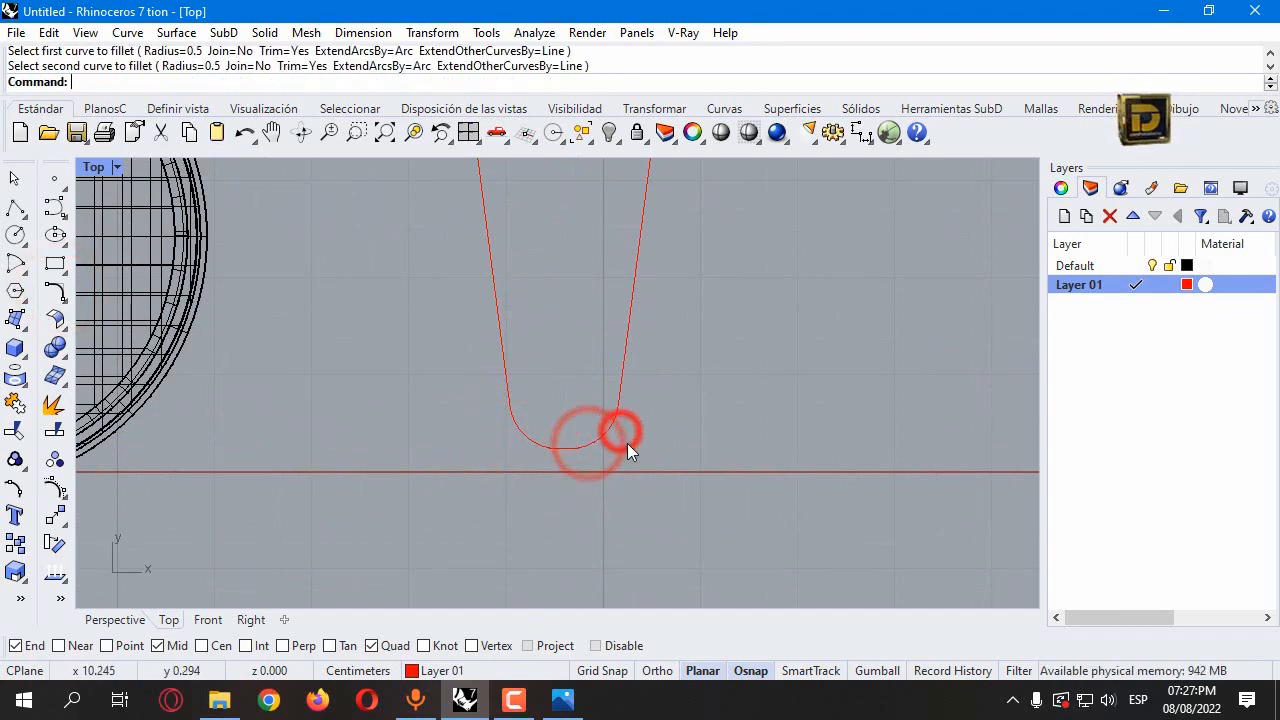
Step: Fillet the two upper corners where the arc meets the tapered sides, using a 0.5 radius
scroll(614, 478, "down", 8)
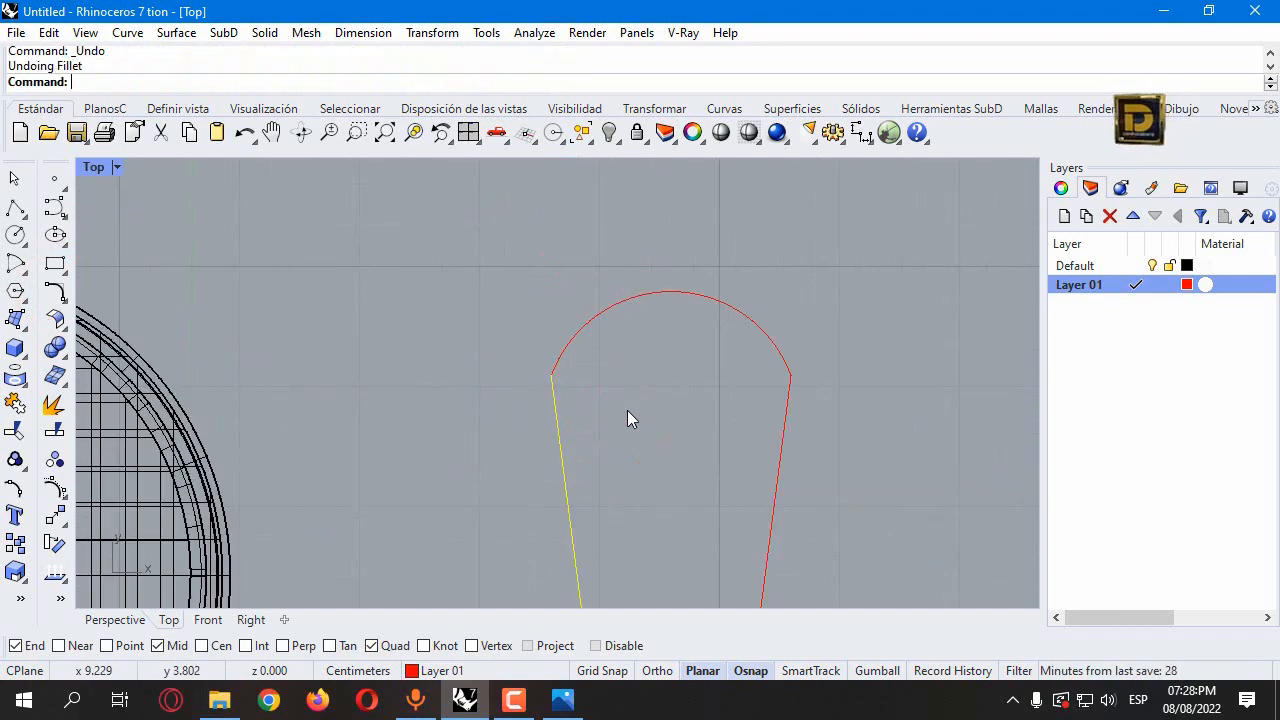
left_click(627, 414)
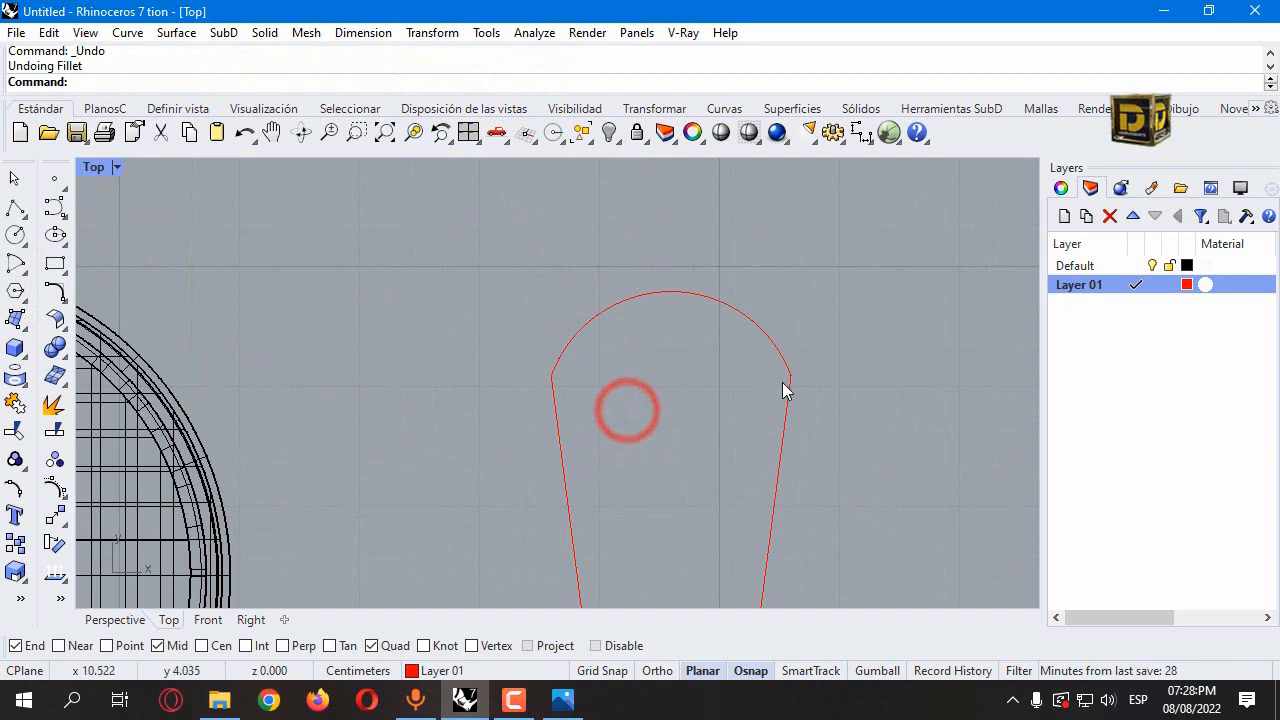
key("Return")
left_click(569, 349)
left_click(555, 394)
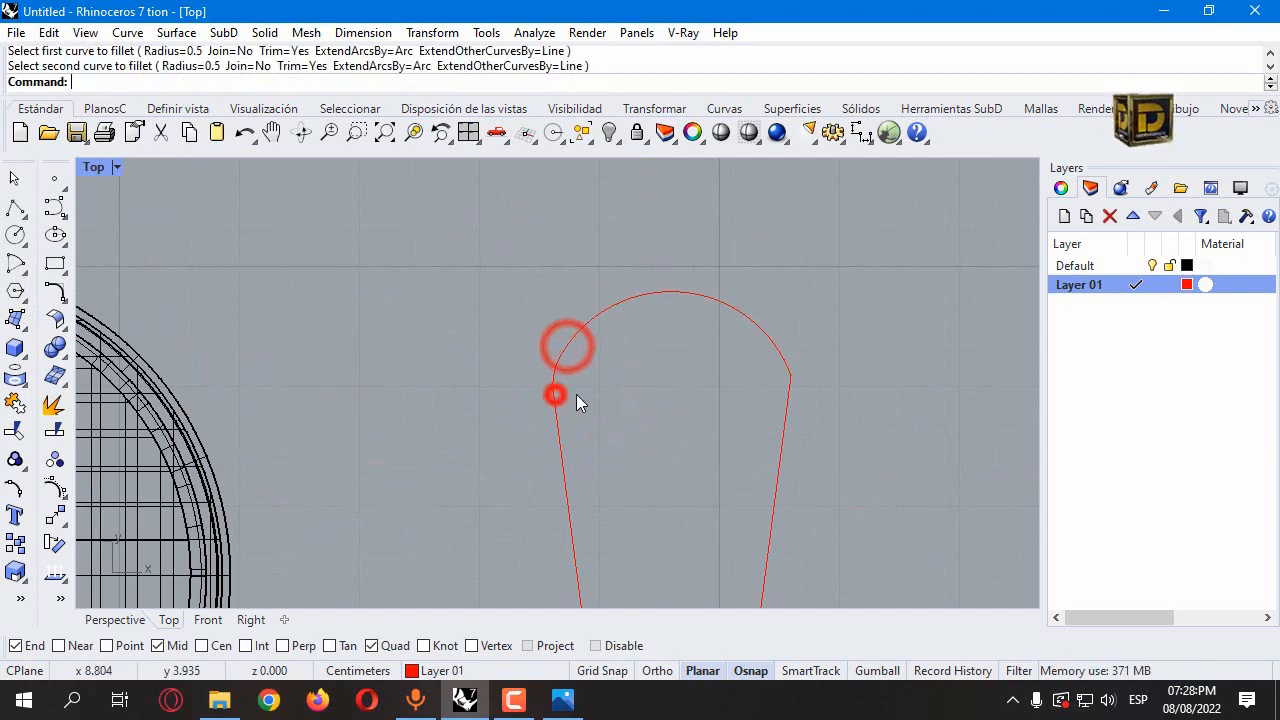
key("Return")
left_click(777, 361)
left_click(789, 389)
key("Return")
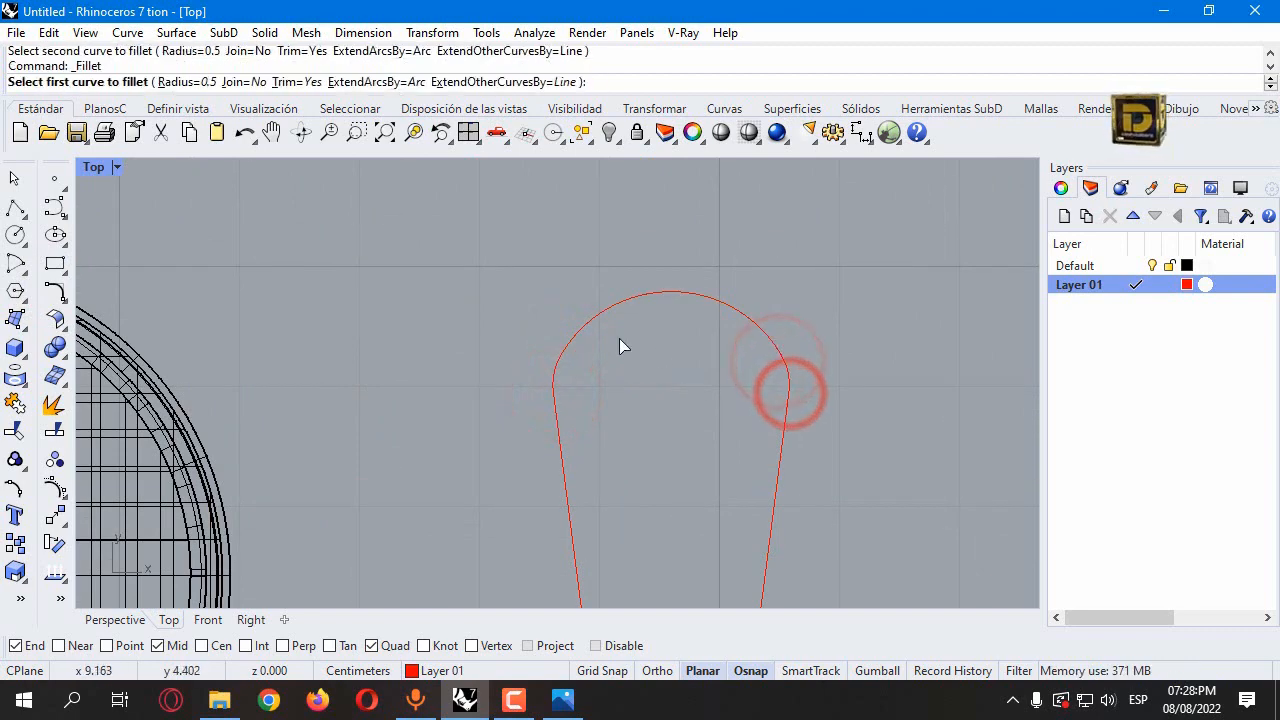
Step: Draw a 1 cm vertical line in the empty area beyond the tapered outline in the top view
scroll(620, 343, "down", 3)
left_click(17, 214)
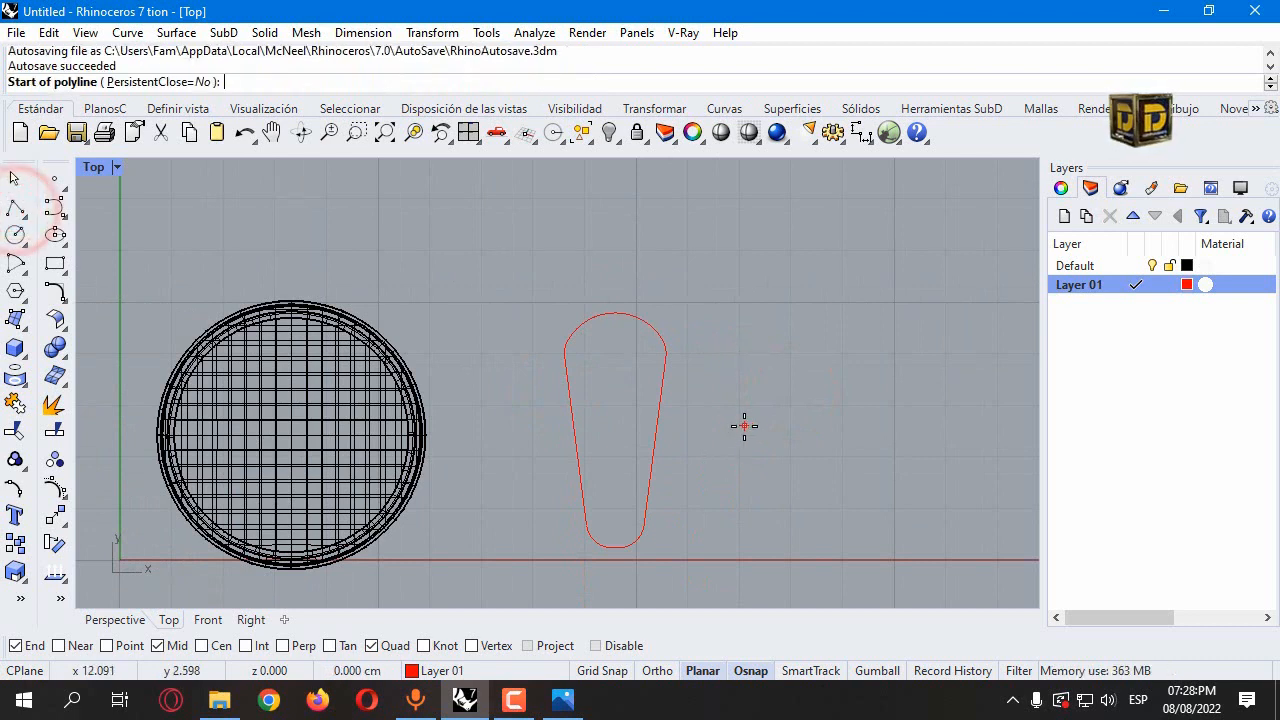
left_click(810, 469)
type("1")
key("Return")
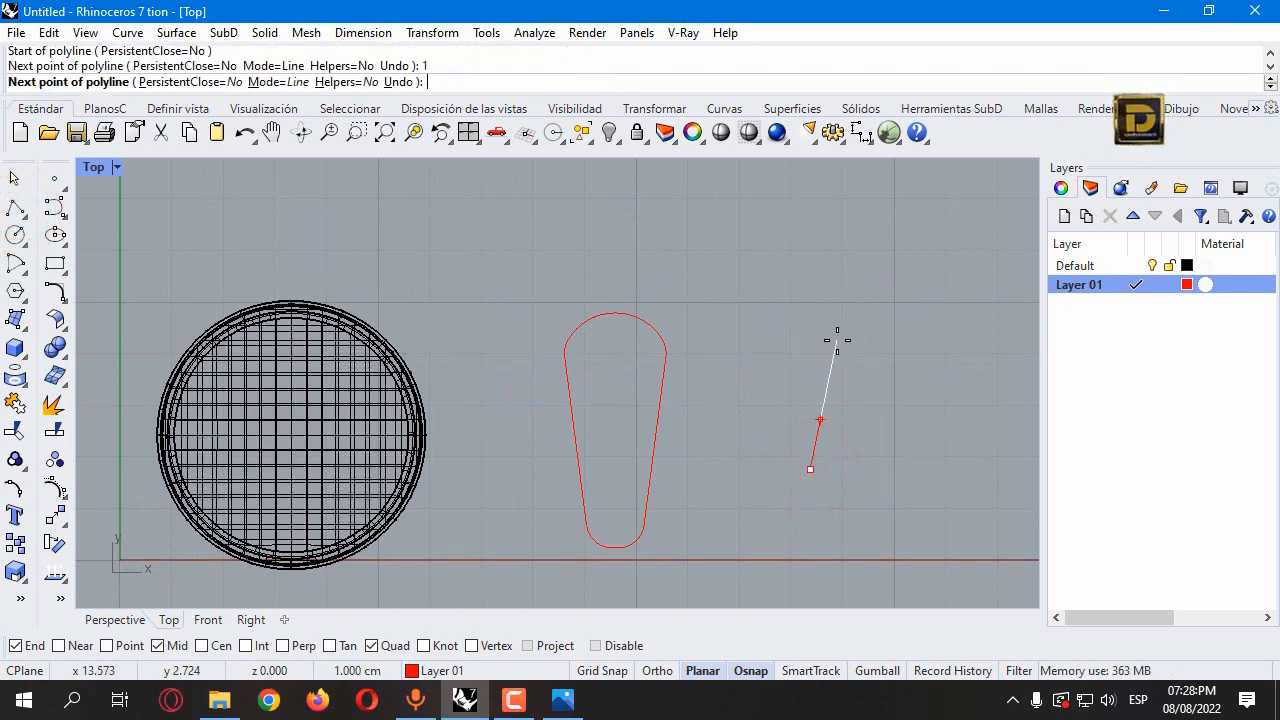
left_click(827, 343)
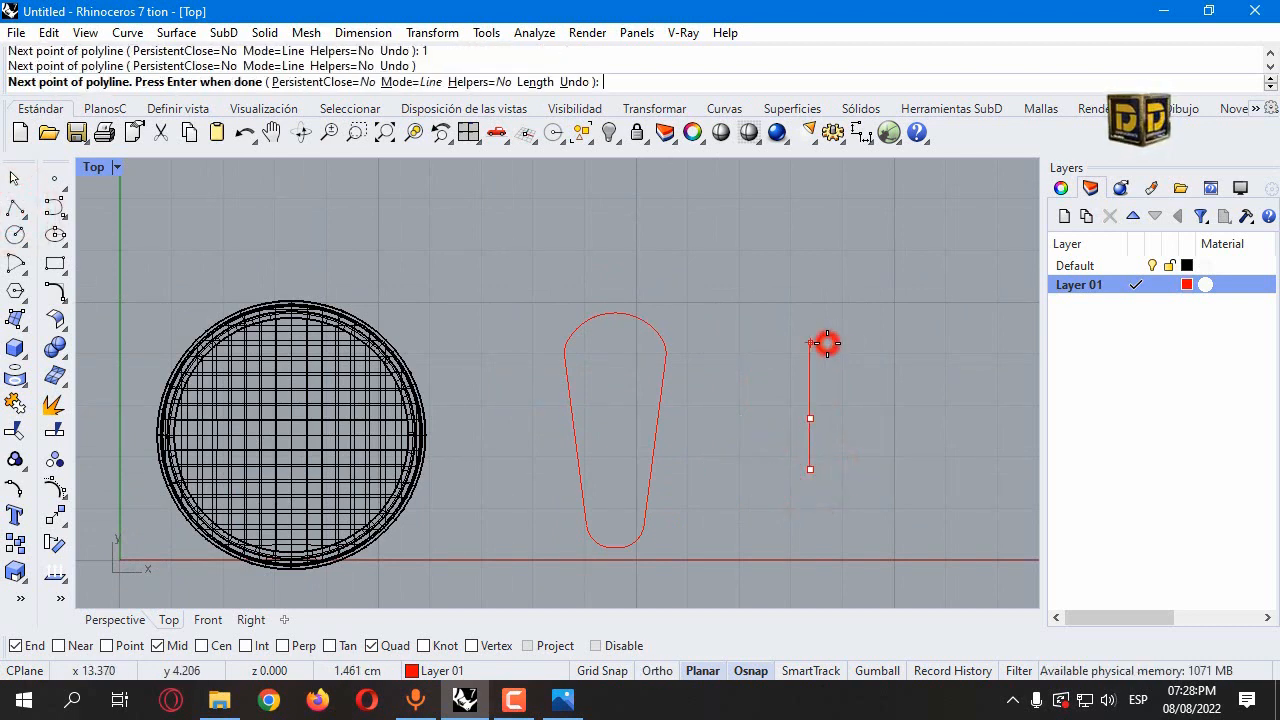
key("Return")
Step: Copy the 1 cm vertical line horizontally by 1.4 cm, away from the tapered outline
left_click(809, 420)
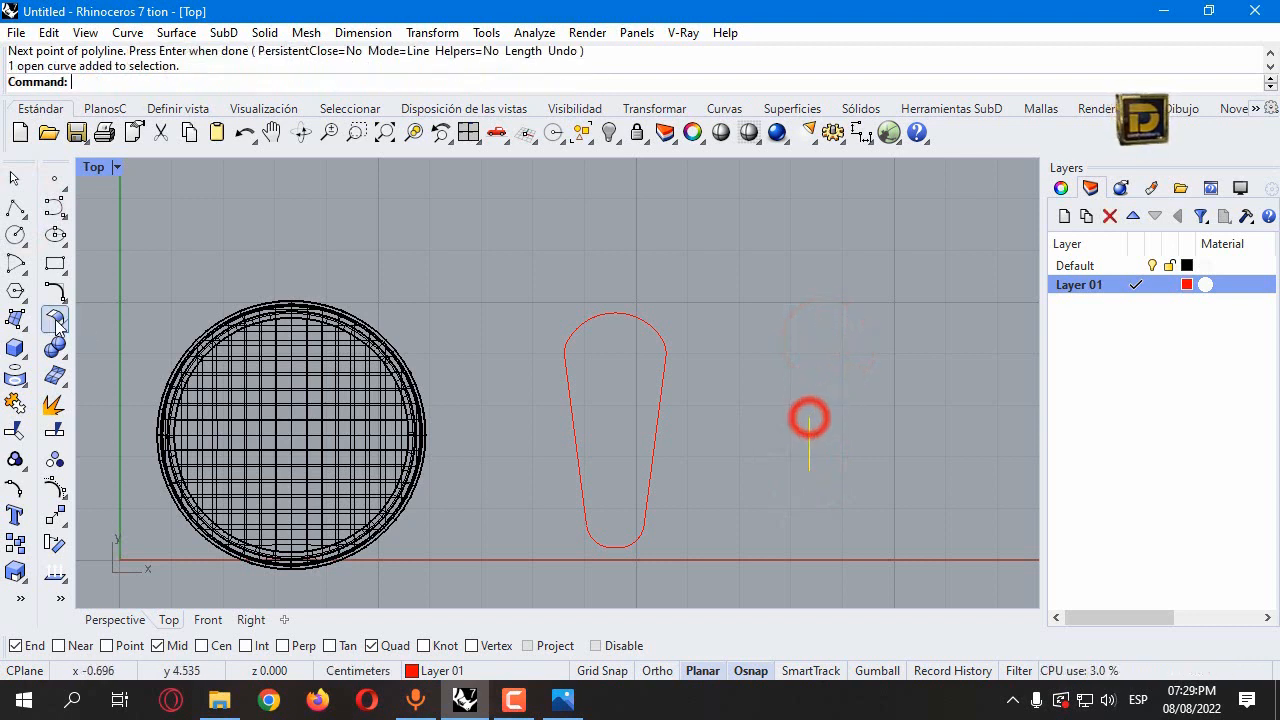
left_click(15, 545)
left_click(794, 433)
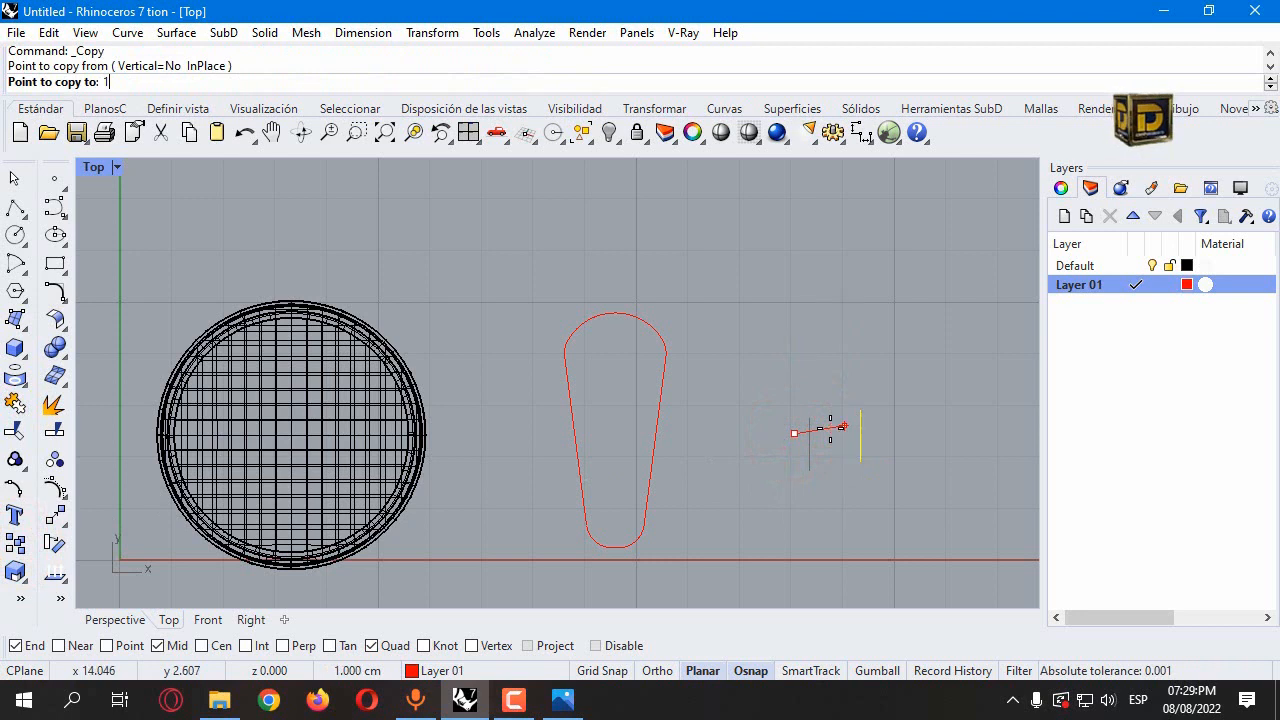
left_click(830, 431)
right_click(829, 427)
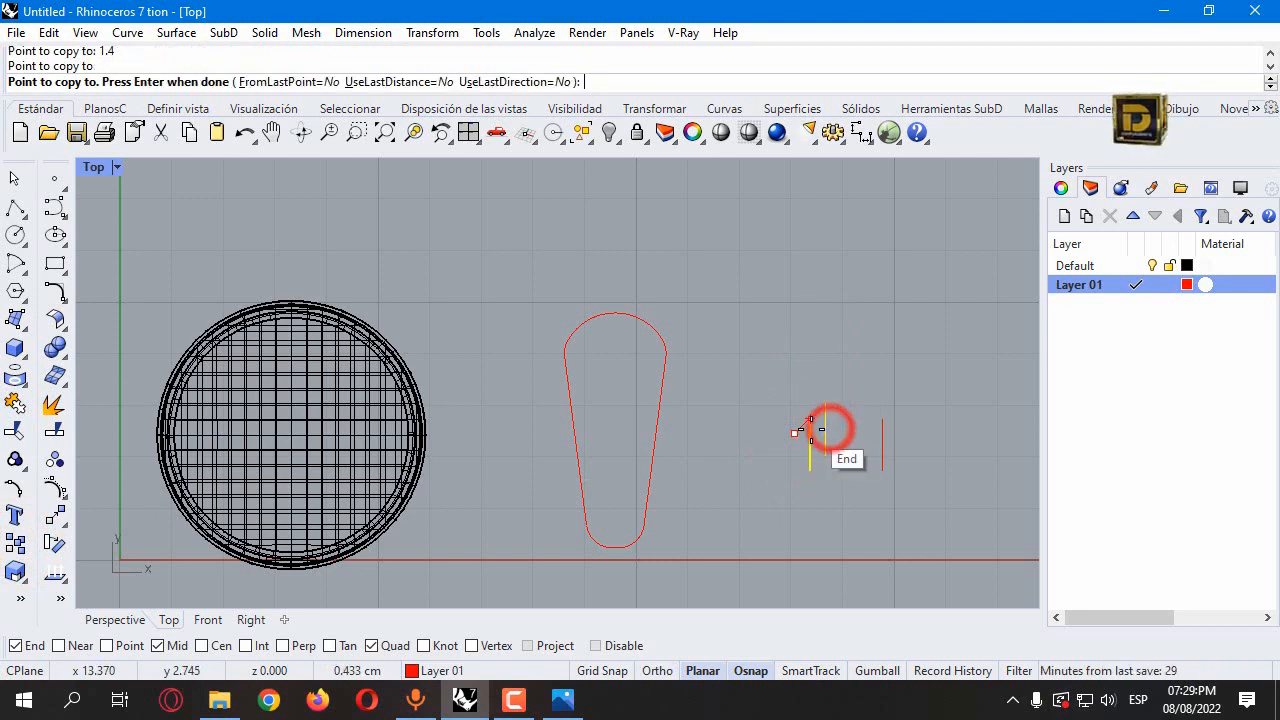
Step: Draw two circles by diameter, one between the upper ends and one between the lower ends of the two vertical lines
left_click(15, 234)
left_click(67, 243)
left_click(809, 418)
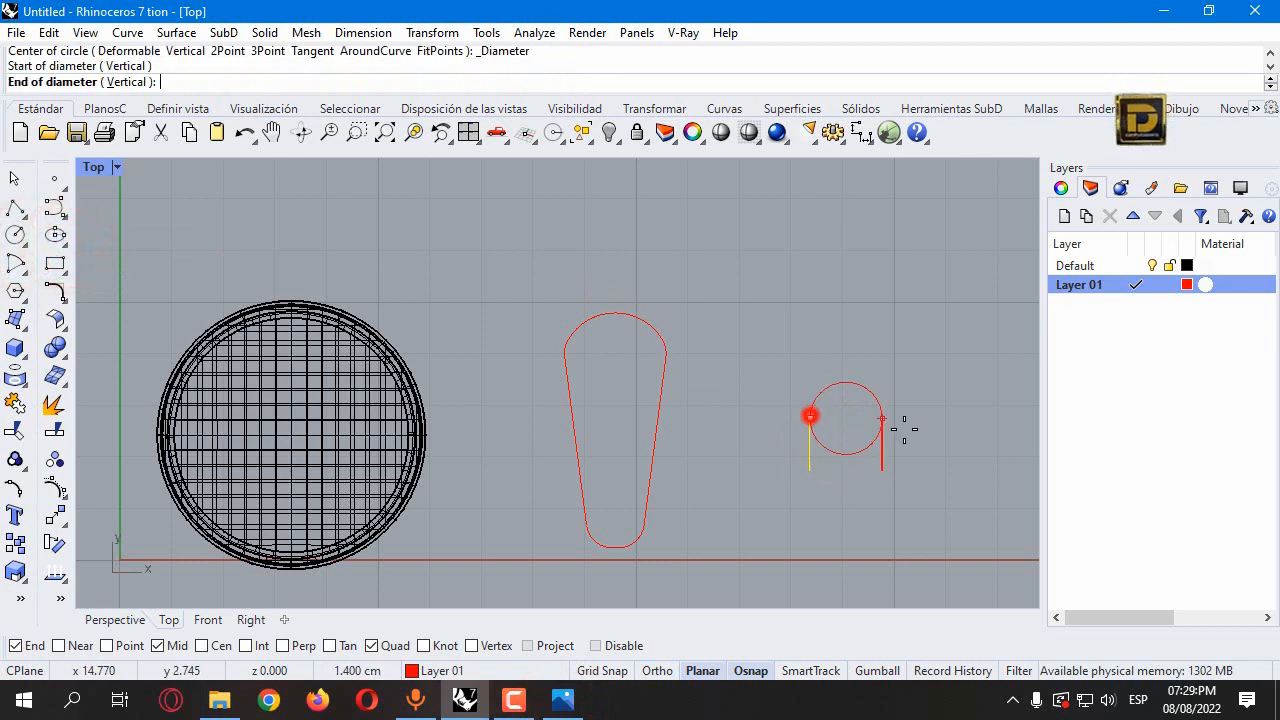
left_click(882, 421)
right_click(836, 490)
left_click(812, 469)
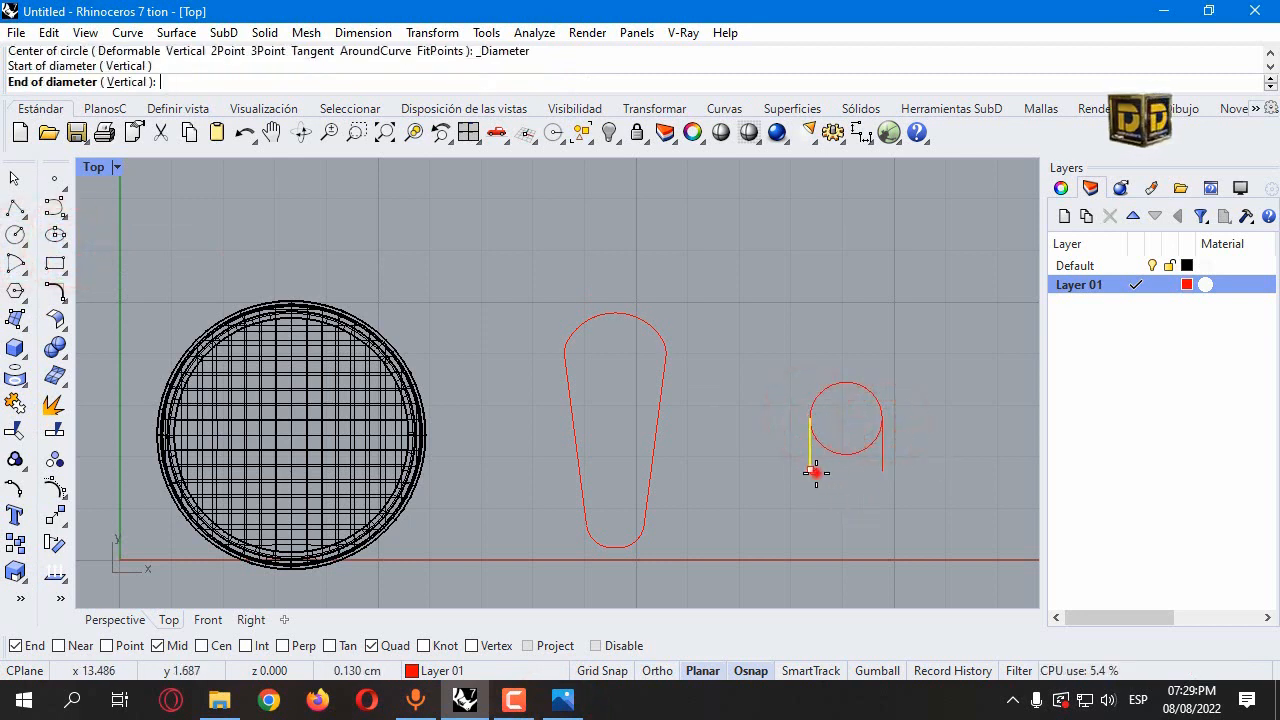
left_click(881, 470)
Step: Trim the inner halves of both circles using the two vertical lines as cutters, leaving a rounded slot outline
left_click(886, 449)
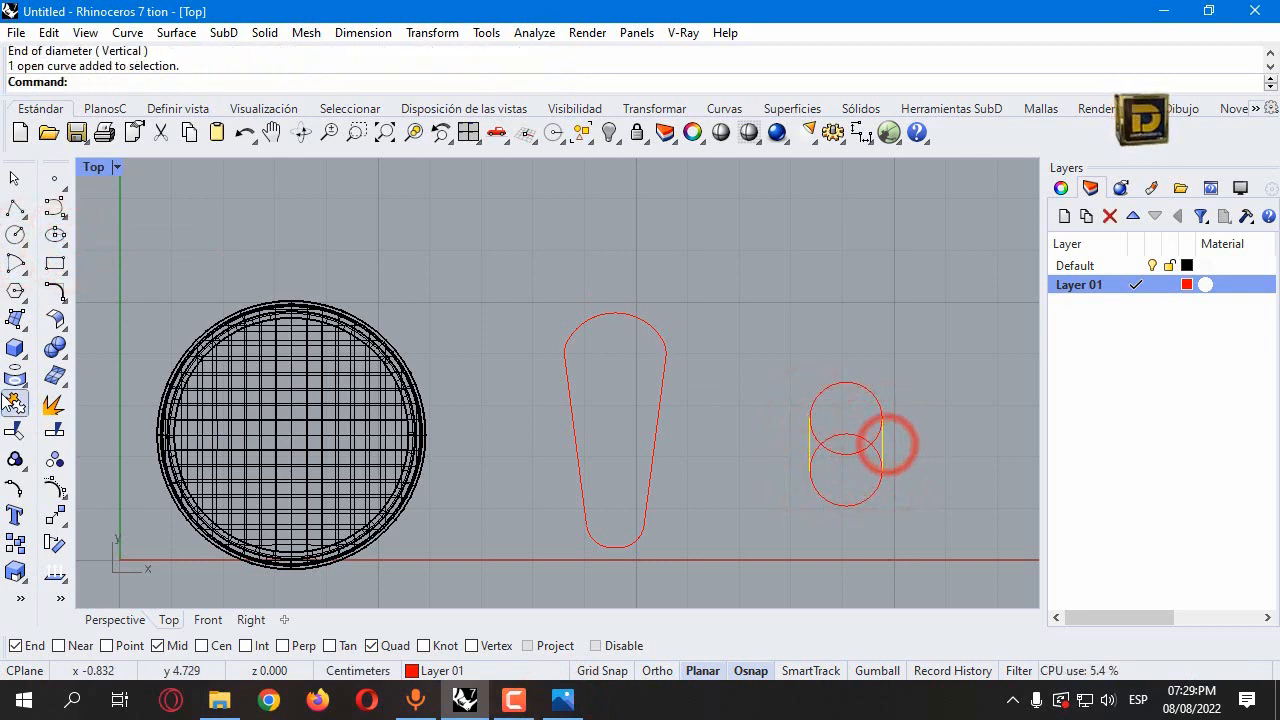
left_click(17, 432)
left_click_drag(849, 420, 848, 464)
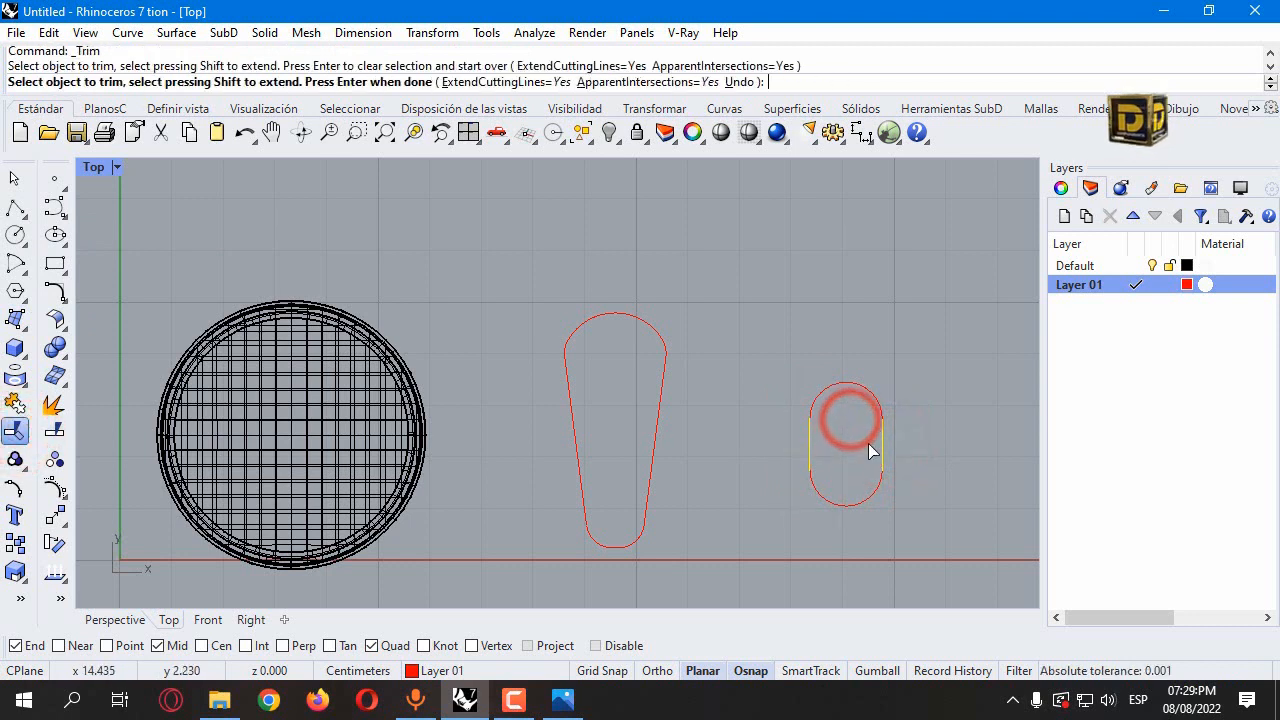
key("Return")
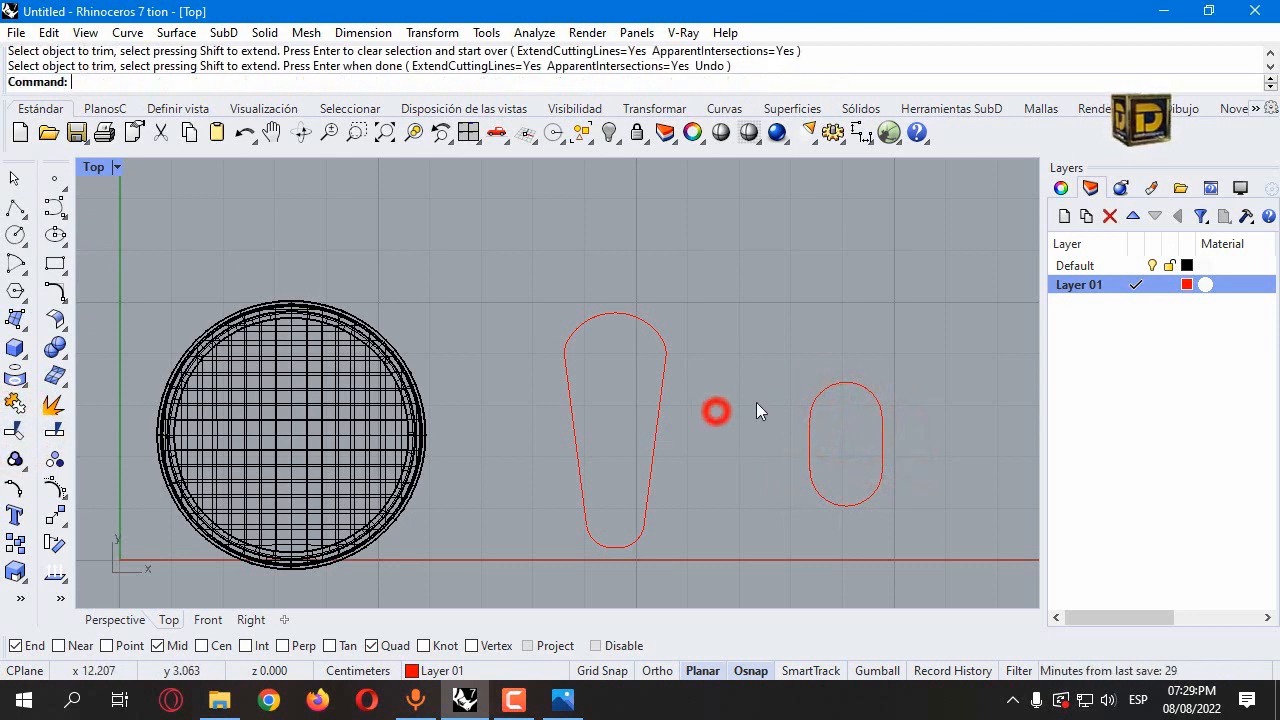
left_click_drag(777, 349, 997, 612)
left_click(760, 440)
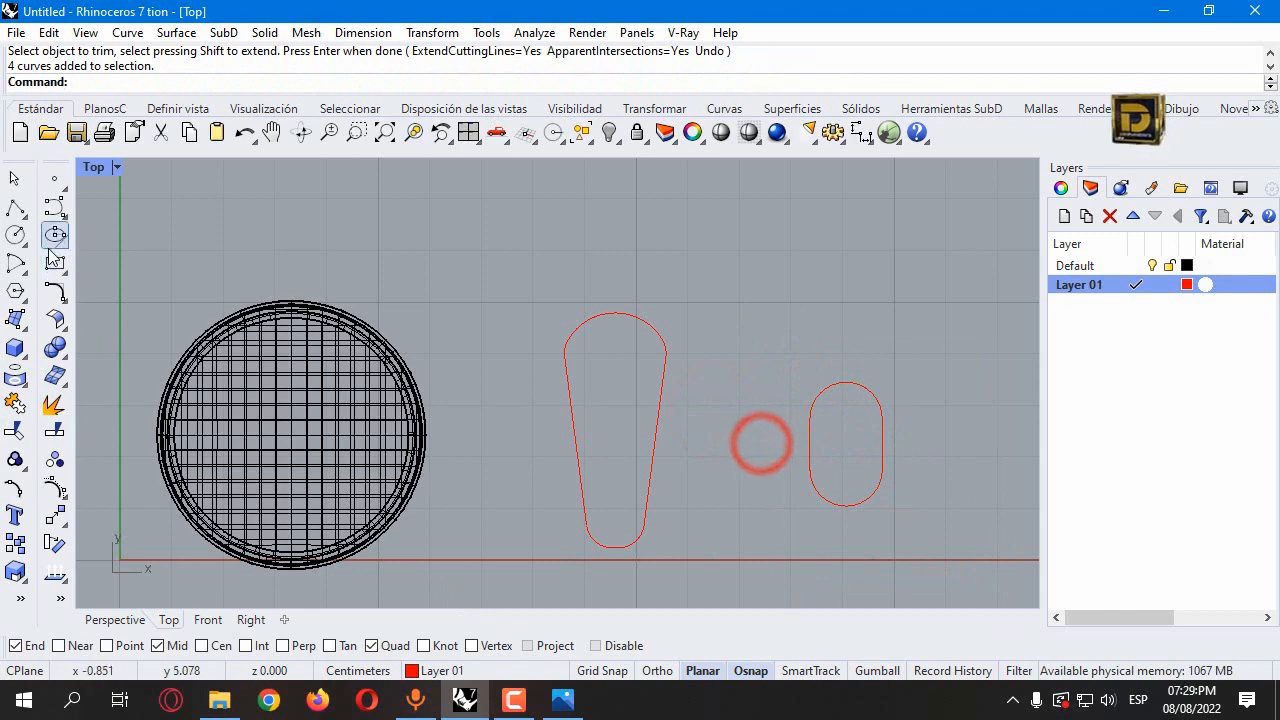
Step: Enable center snap and draw a circle of 0.7 cm diameter centered on the slot's lower arc
left_click(15, 234)
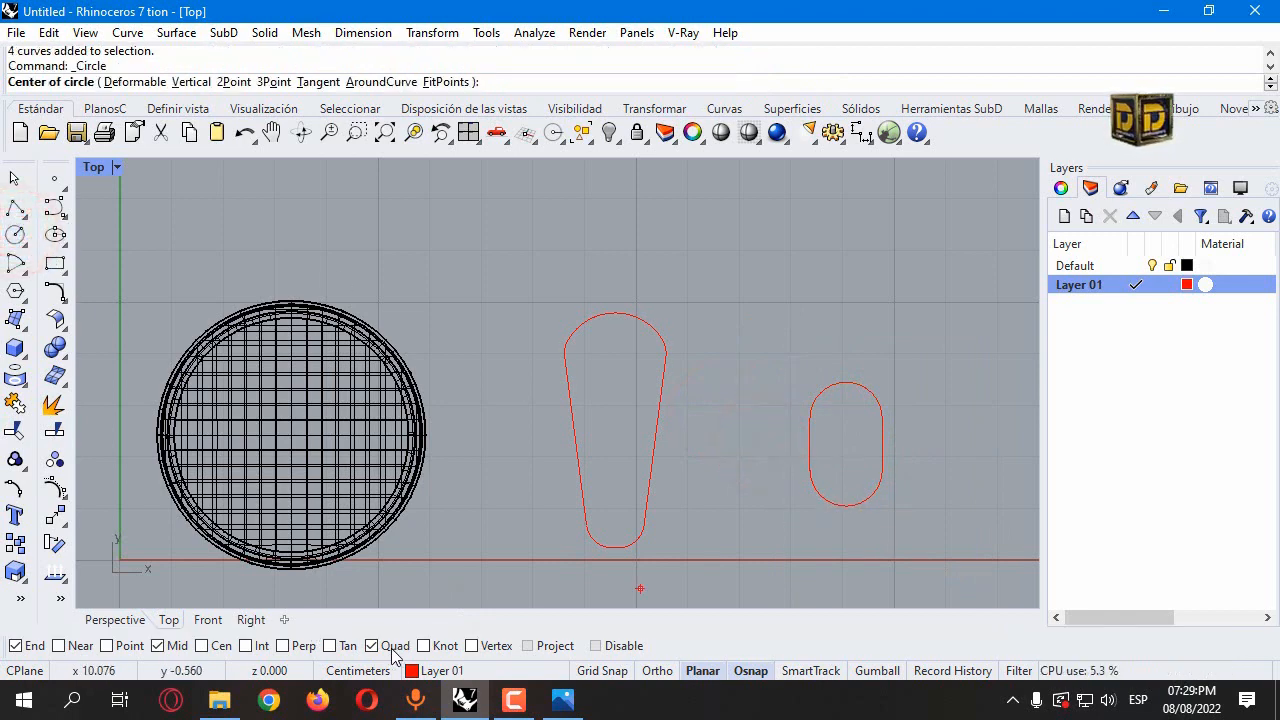
left_click(203, 644)
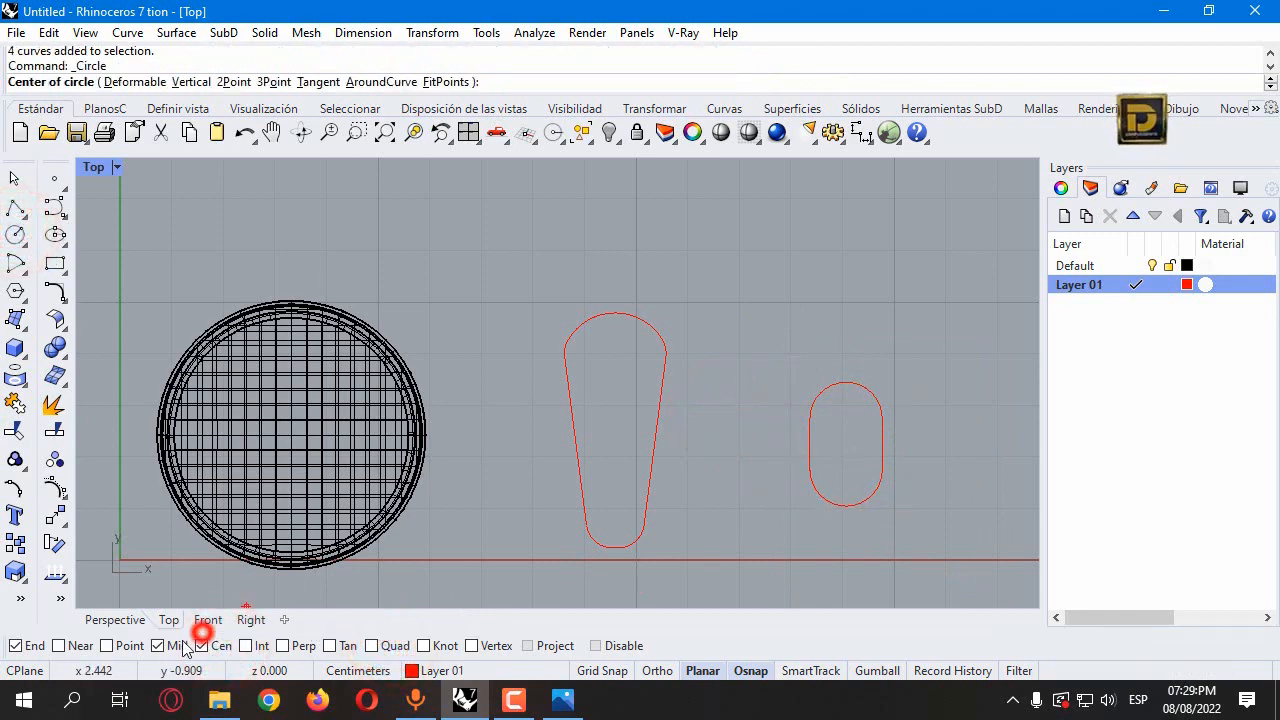
left_click(848, 482)
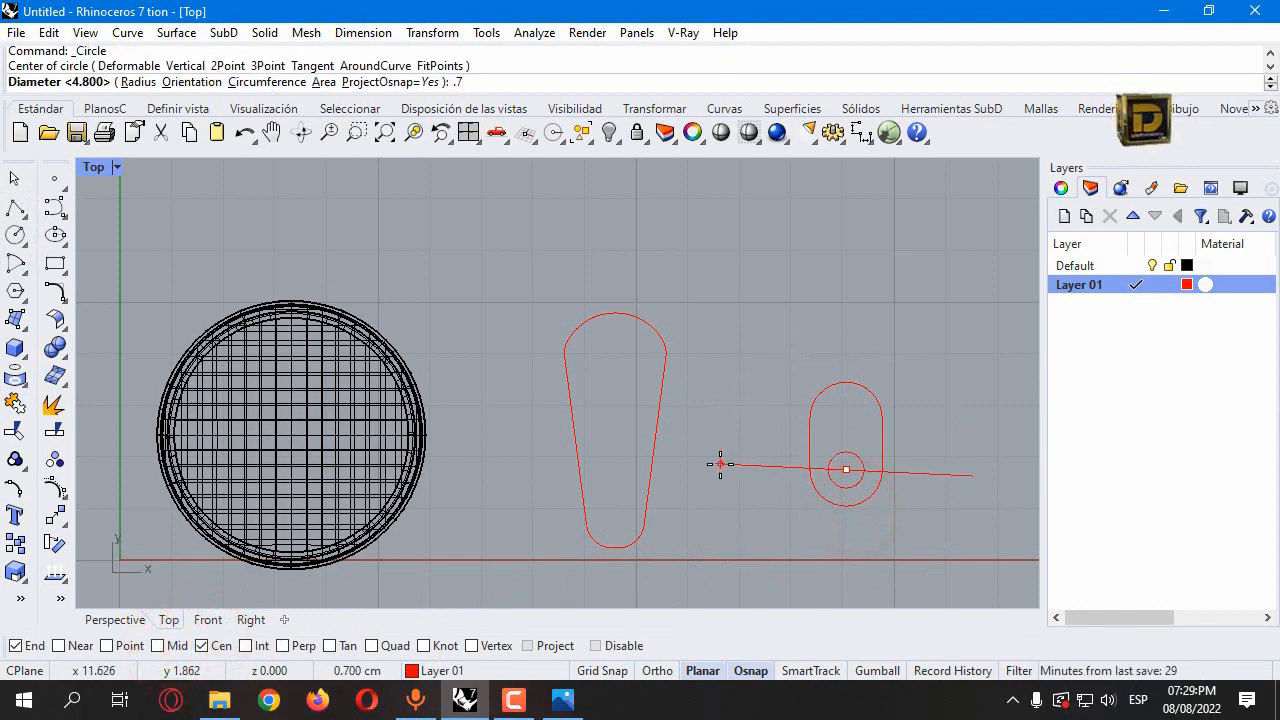
key("Return")
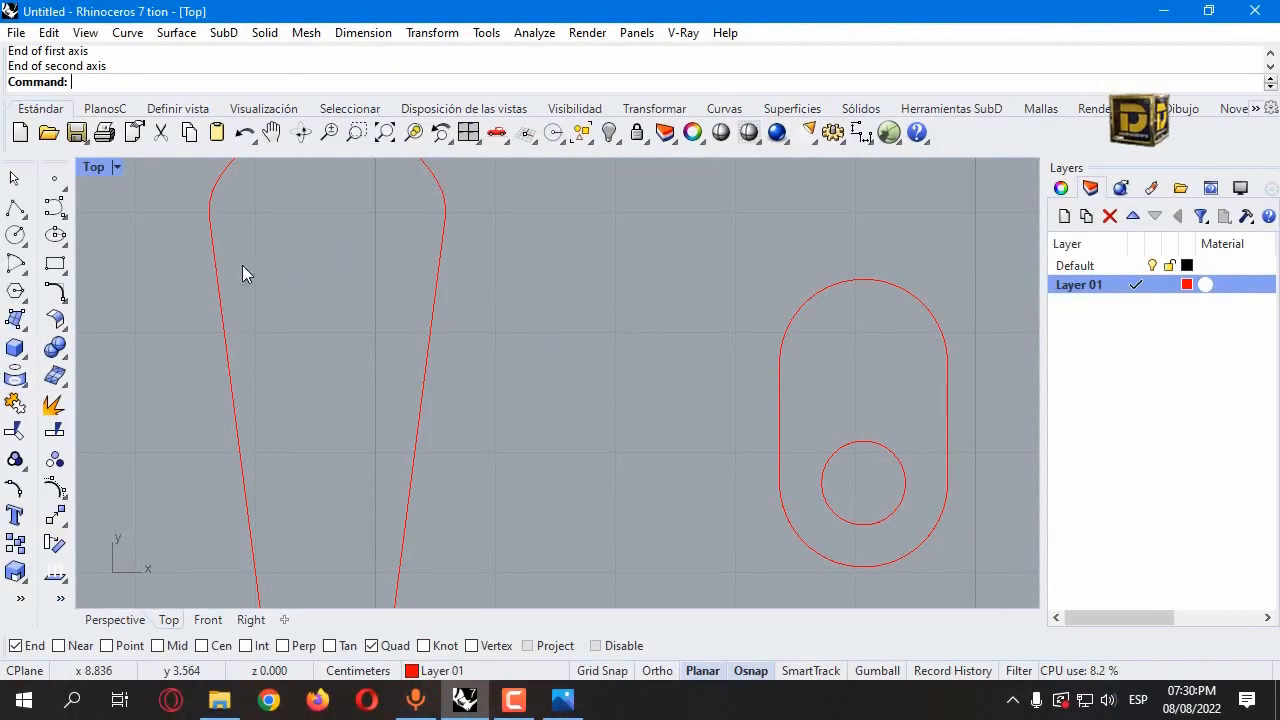
Step: Draw an ellipse across the small circle's diameter with a second semi-axis of about 0.2 cm, and move it up 1 cm
left_click(52, 238)
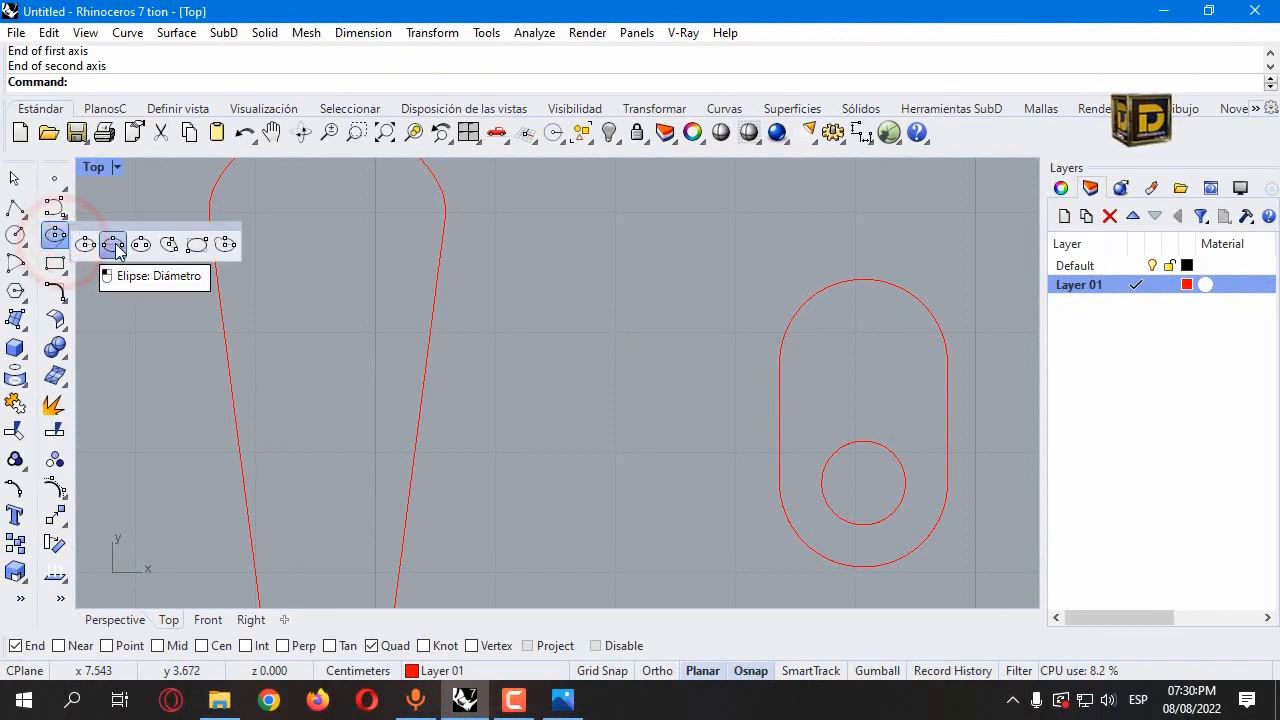
left_click(110, 247)
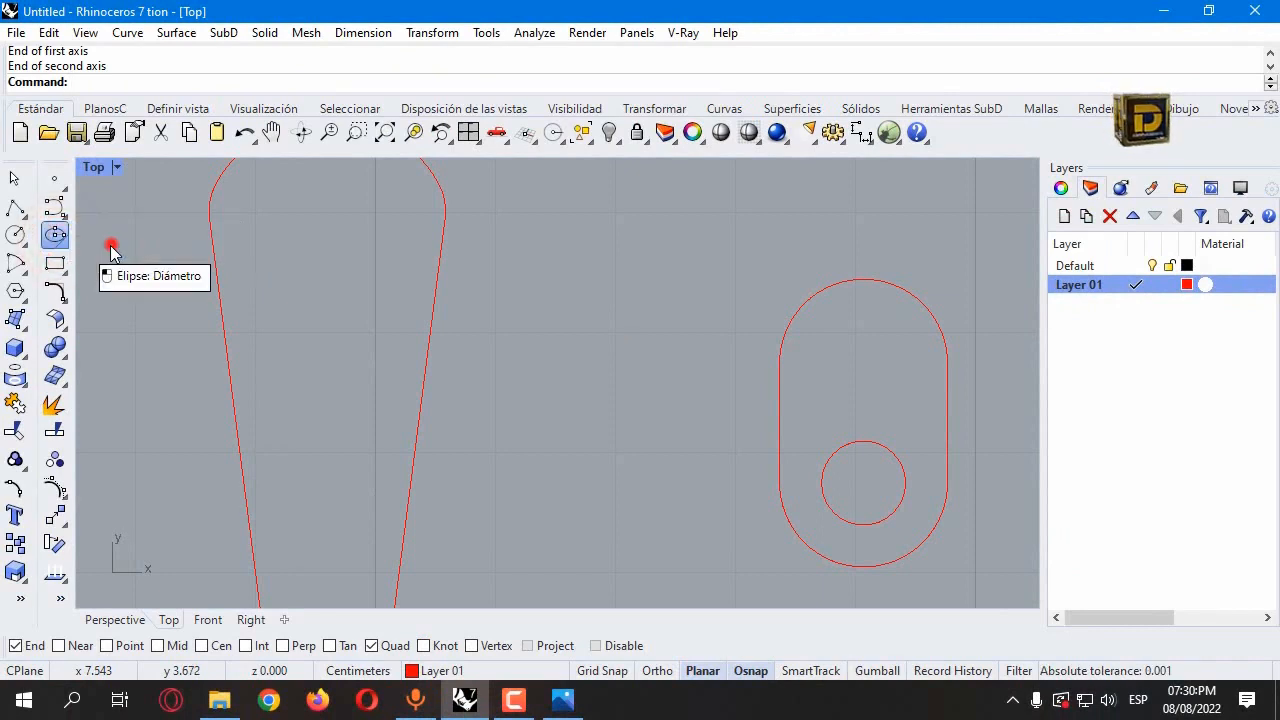
left_click(820, 483)
left_click(904, 483)
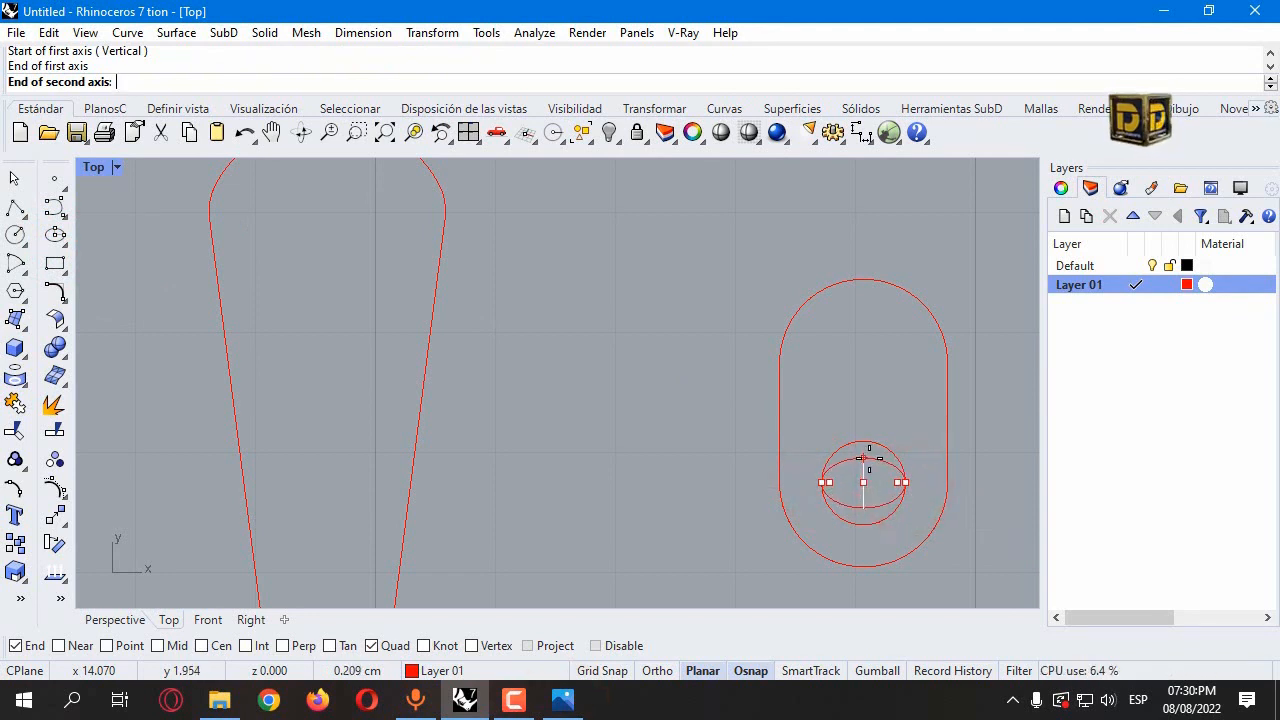
left_click(869, 459)
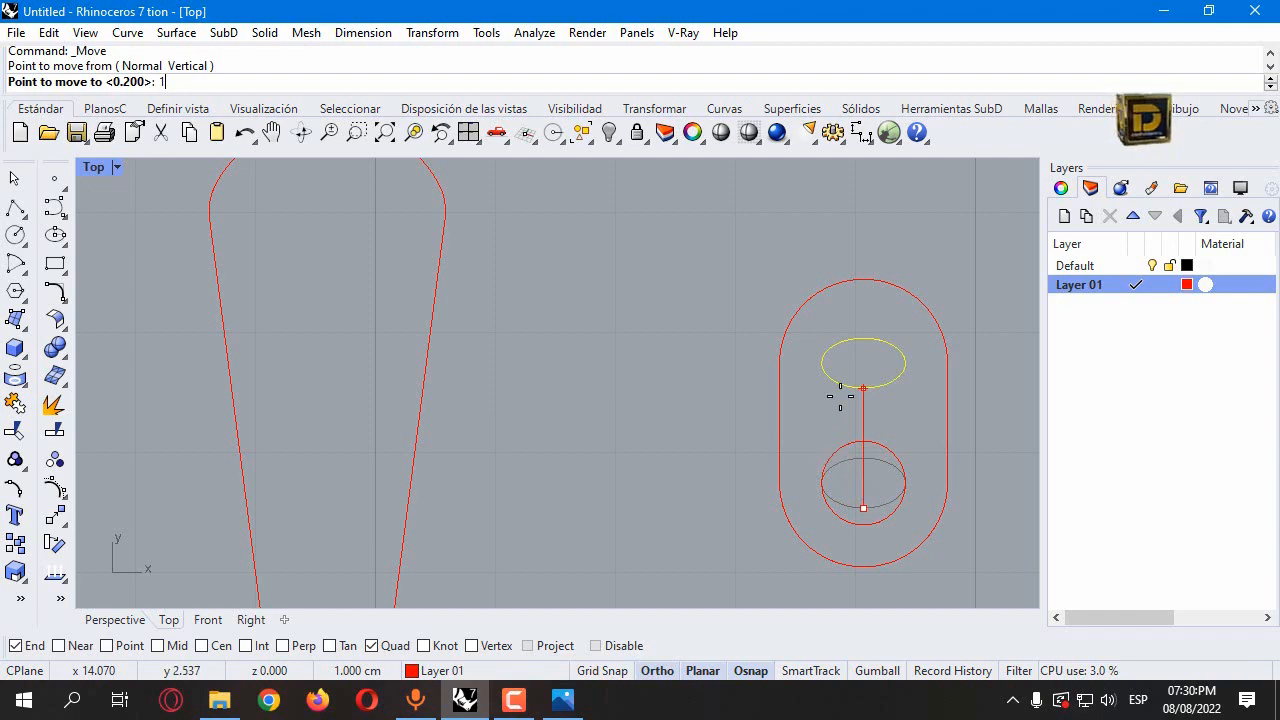
left_click(840, 397)
Step: Move the pull-tab outlines into the upper part of the tapered outline and position all the outlines over the can's top surface
scroll(735, 330, "down", 5)
left_click_drag(709, 311, 834, 464)
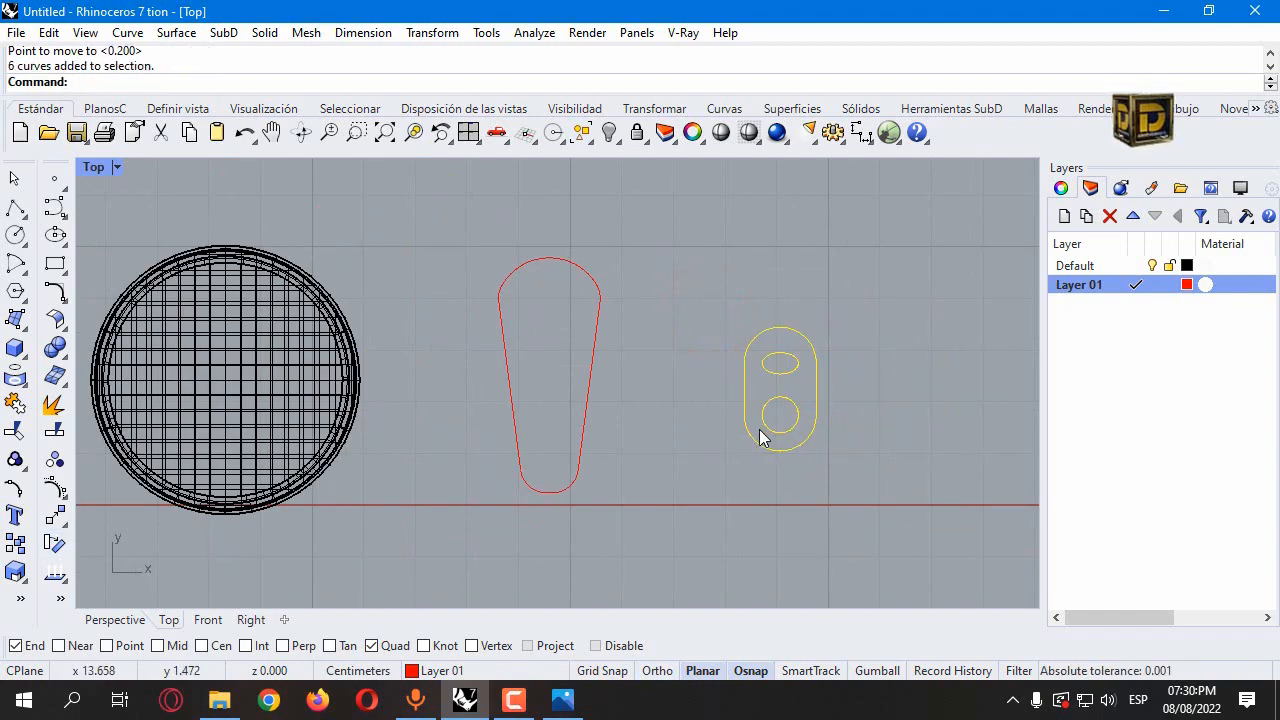
left_click_drag(760, 432, 530, 380)
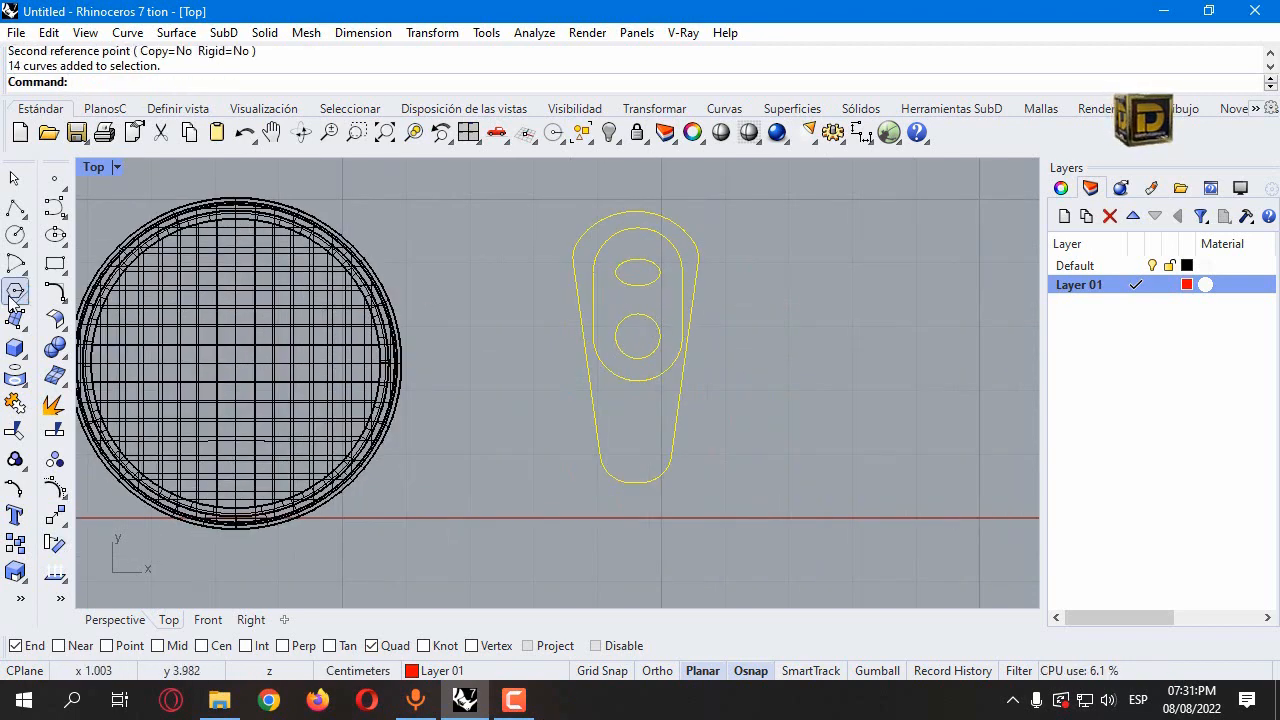
left_click_drag(270, 362, 229, 349)
left_click(407, 225)
scroll(555, 268, "down", 1)
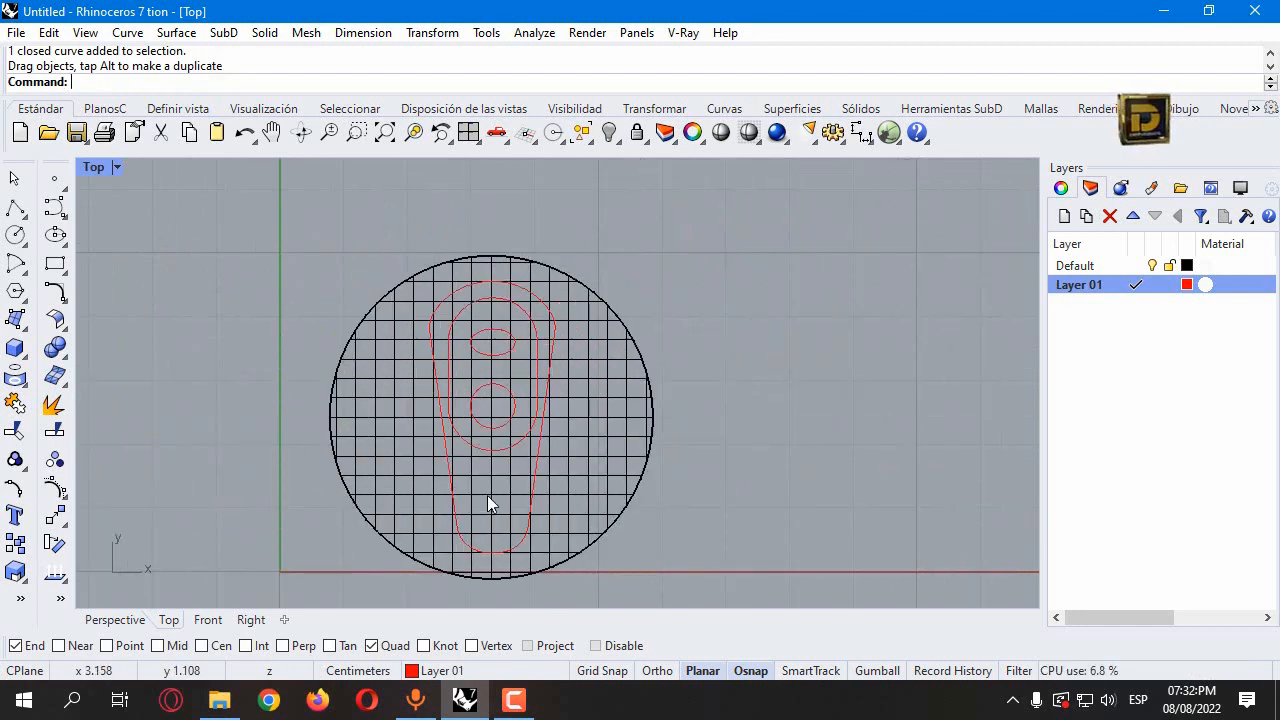
Step: Split the circular top surface using the lines and arcs of the tapered outline as cutting objects
left_click(591, 420)
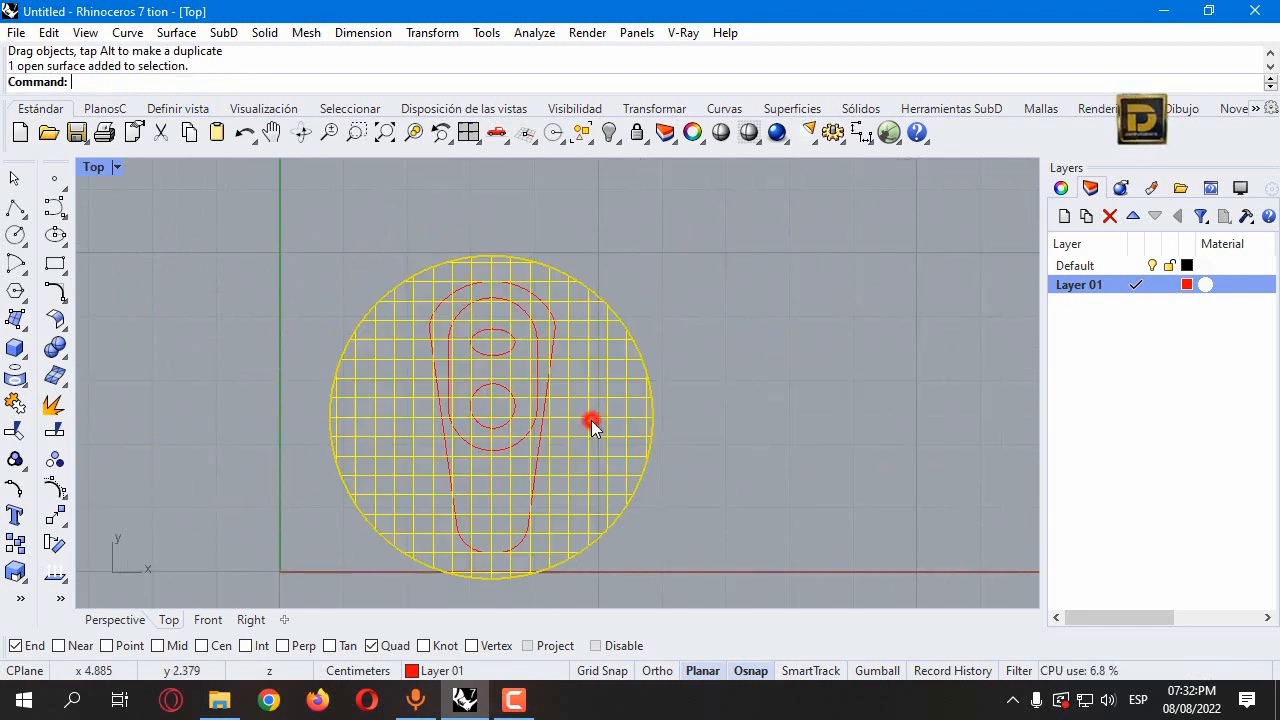
left_click(52, 430)
left_click(431, 332)
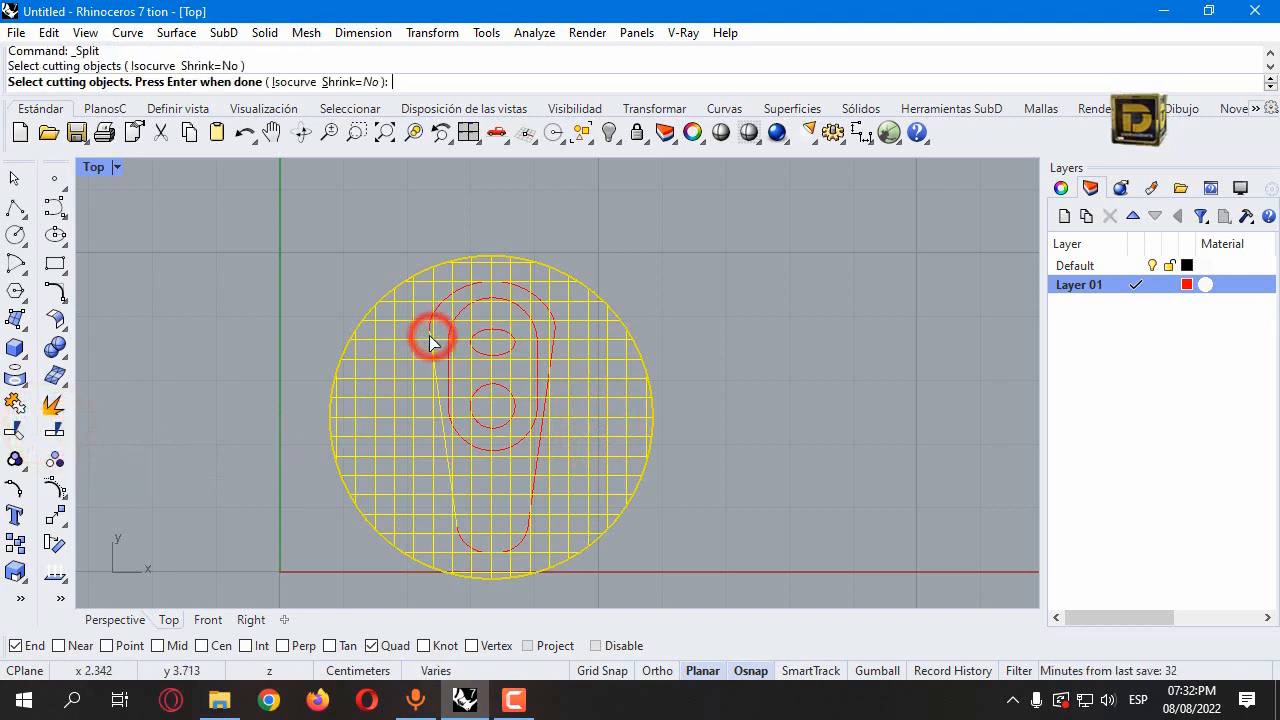
left_click(437, 303)
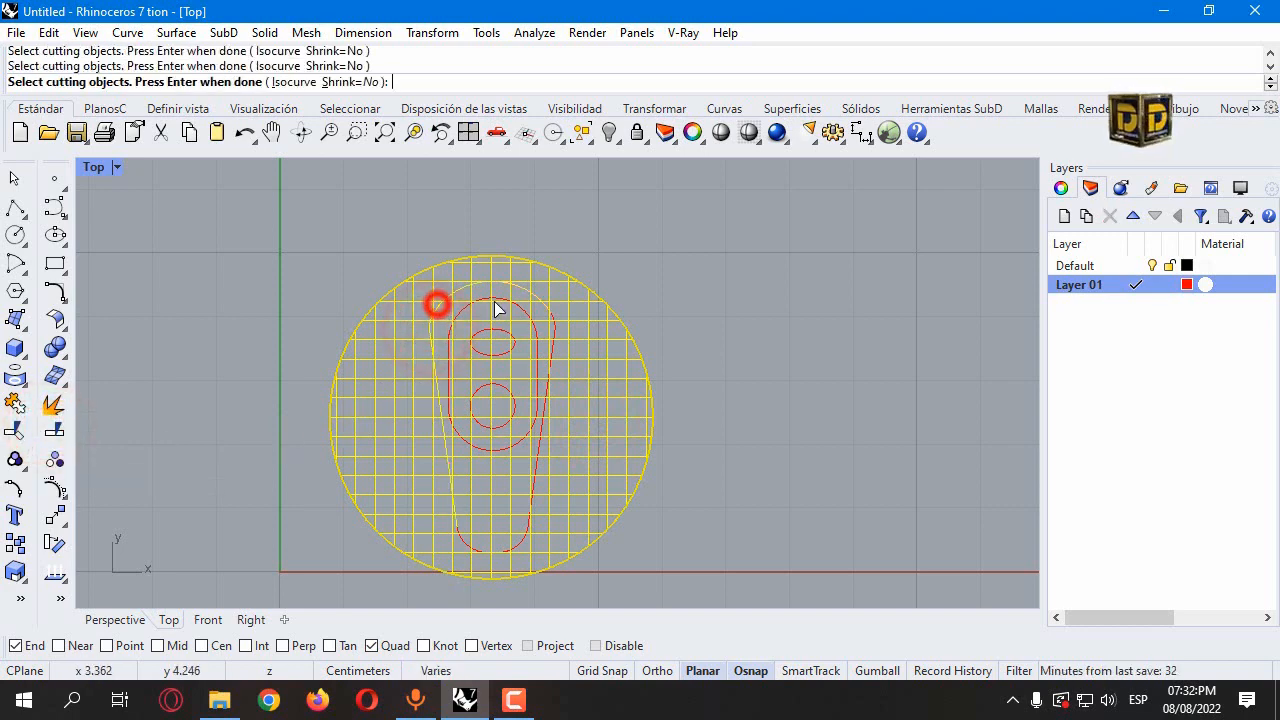
left_click(560, 320)
left_click(532, 530)
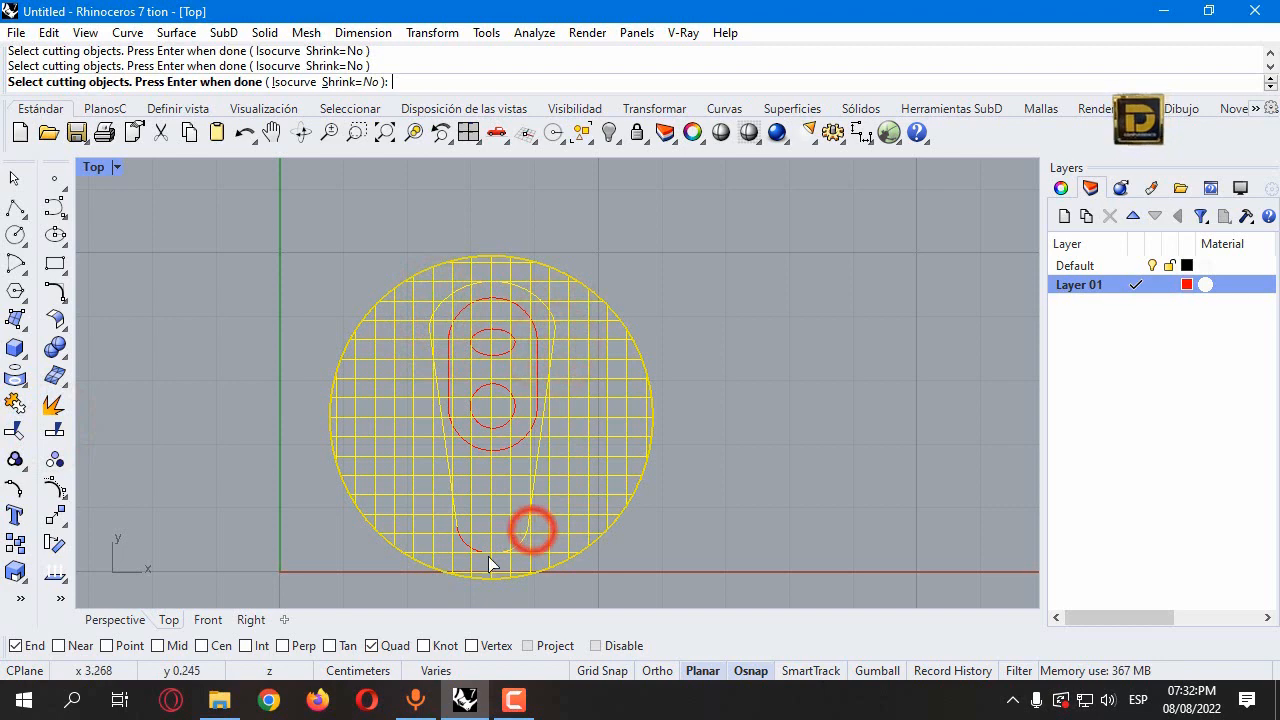
left_click(494, 550)
key("Return")
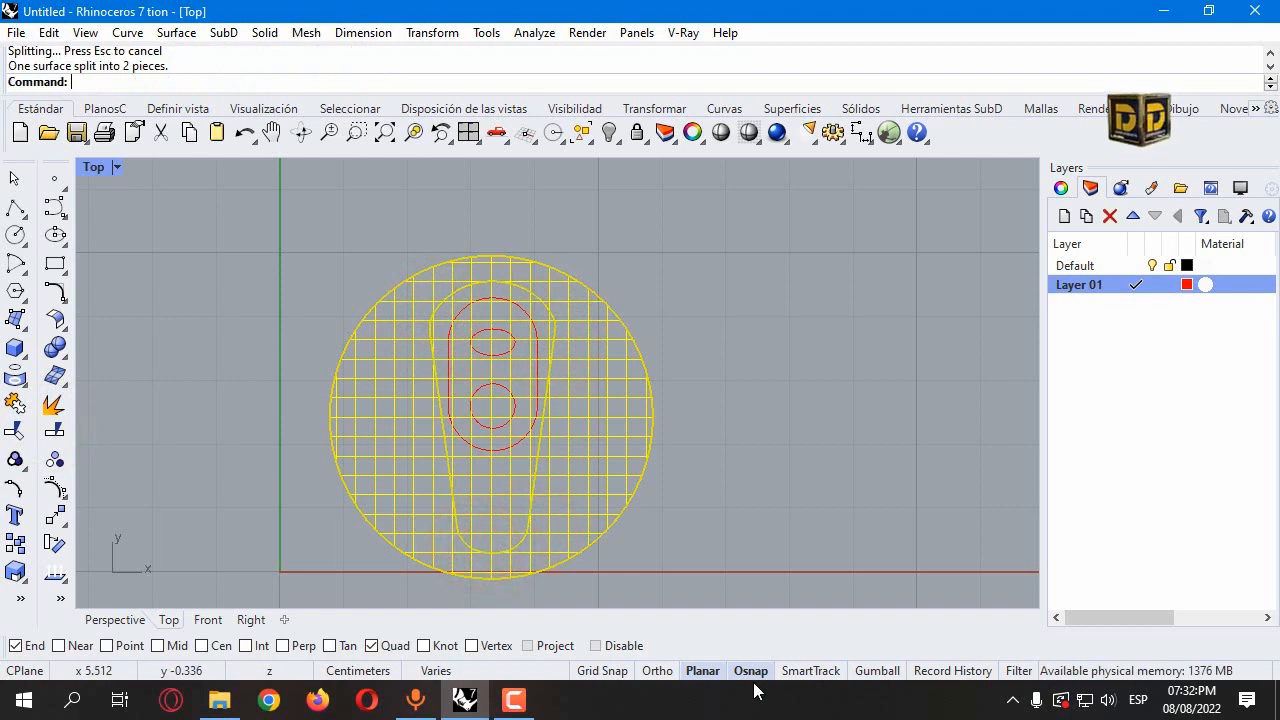
Step: Move the tapered piece of the split surface straight down by 0.2 cm in the Front view
double_click(94, 166)
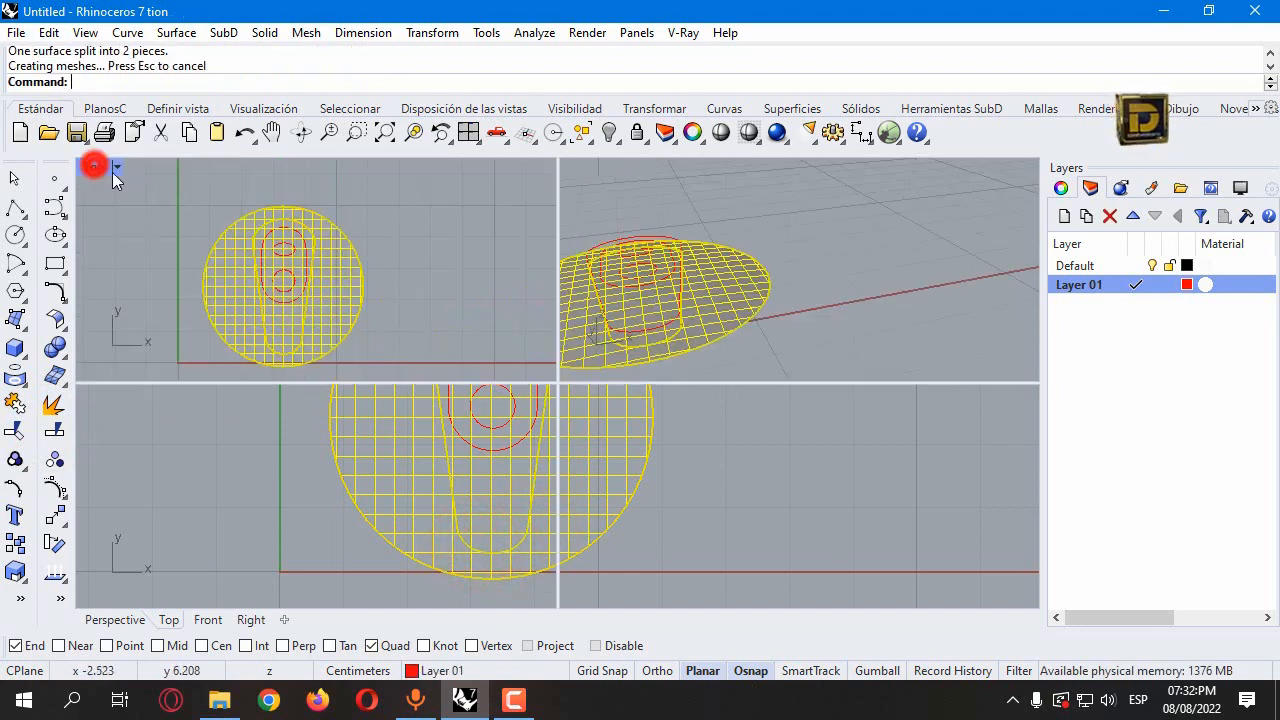
left_click(648, 308)
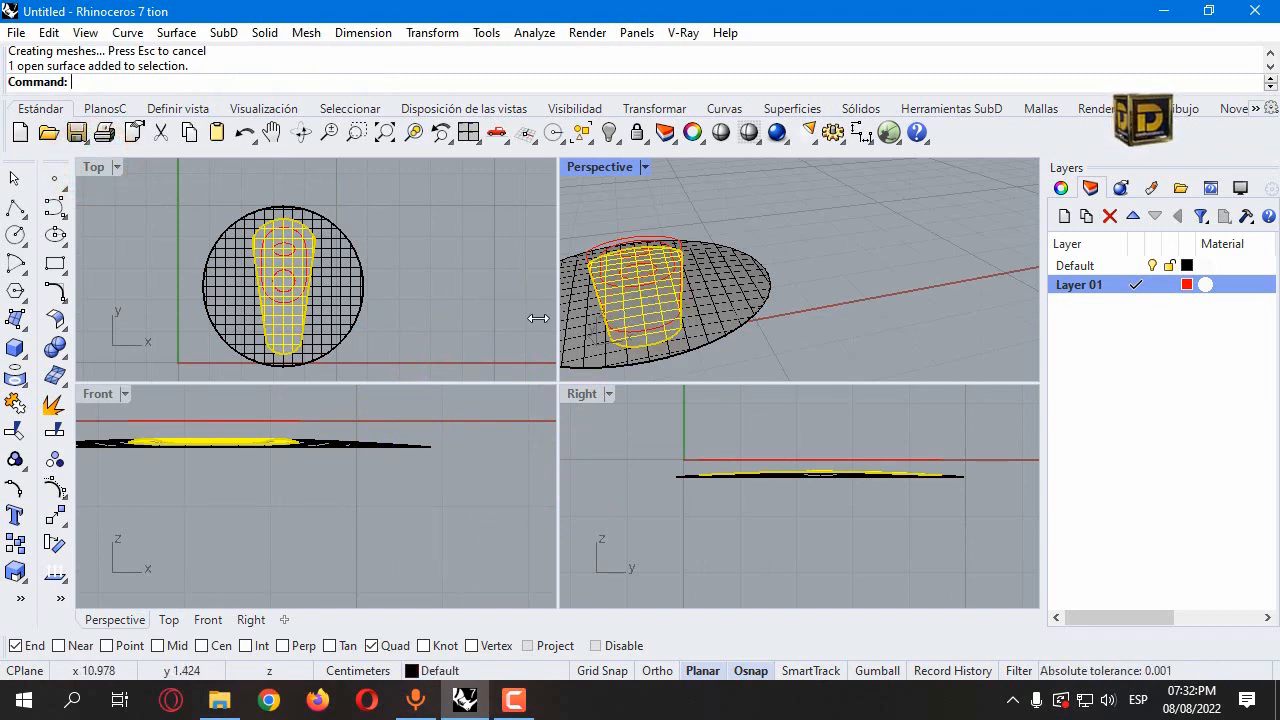
left_click(62, 512)
left_click(192, 447)
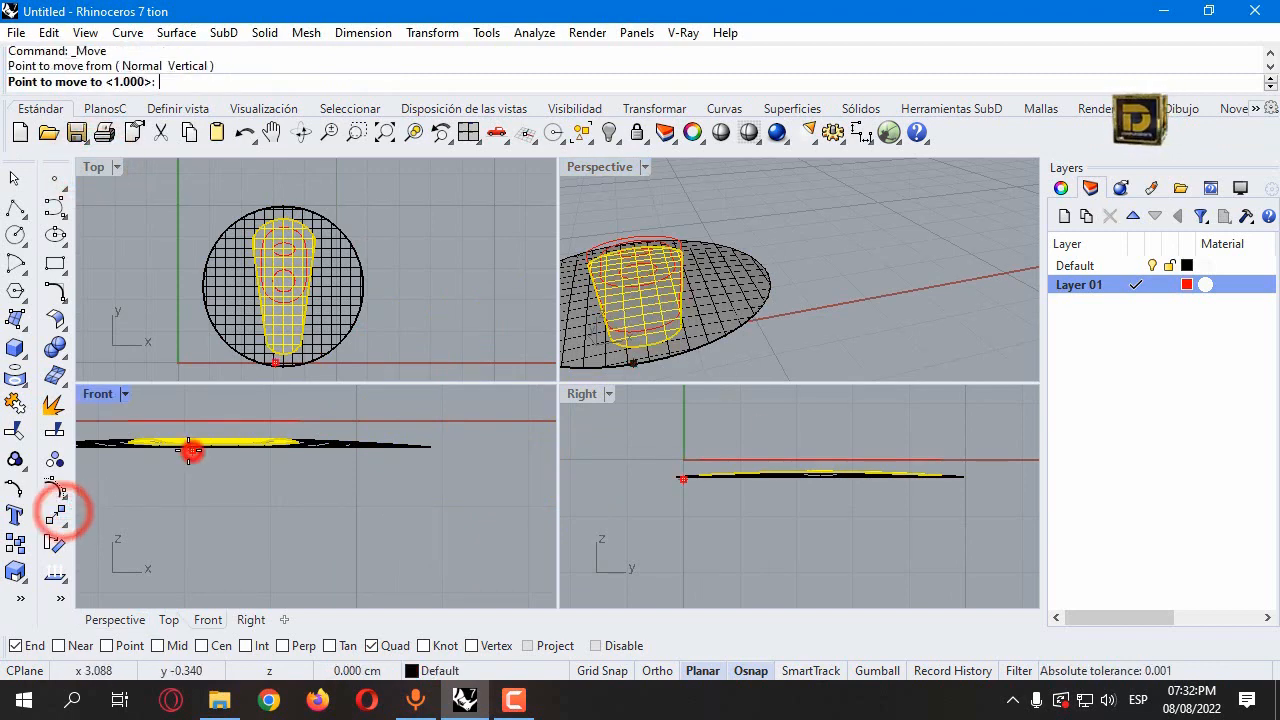
type(".2")
key("Return")
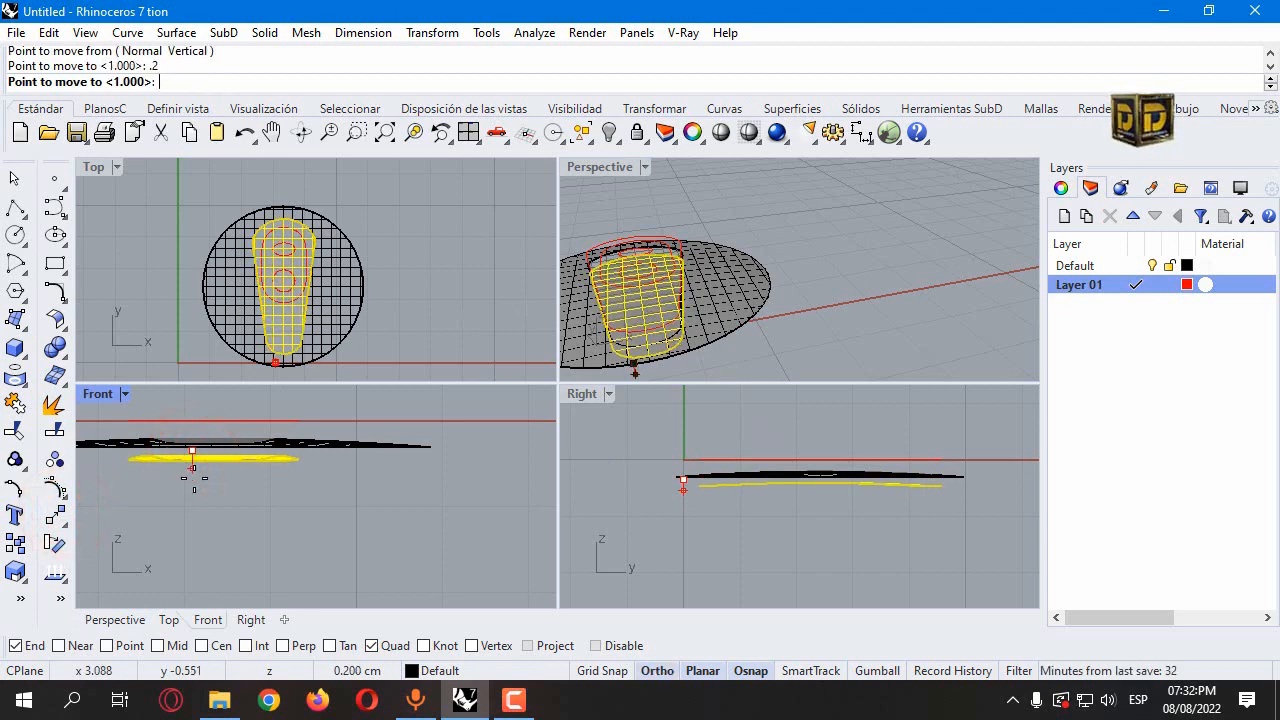
left_click(188, 509)
Step: Duplicate the borders of the circular top surface and the lowered tapered piece as curves
key("ctrl+m")
scroll(365, 380, "up", 5)
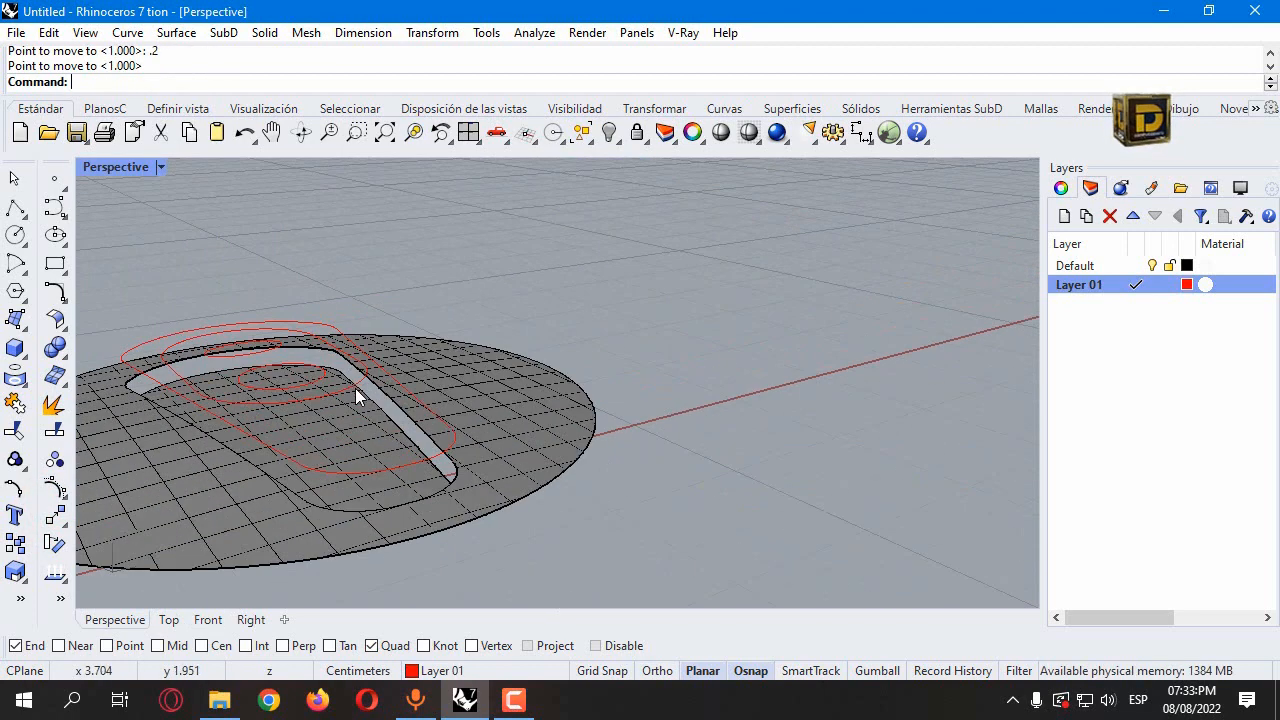
left_click(400, 430)
left_click(460, 377)
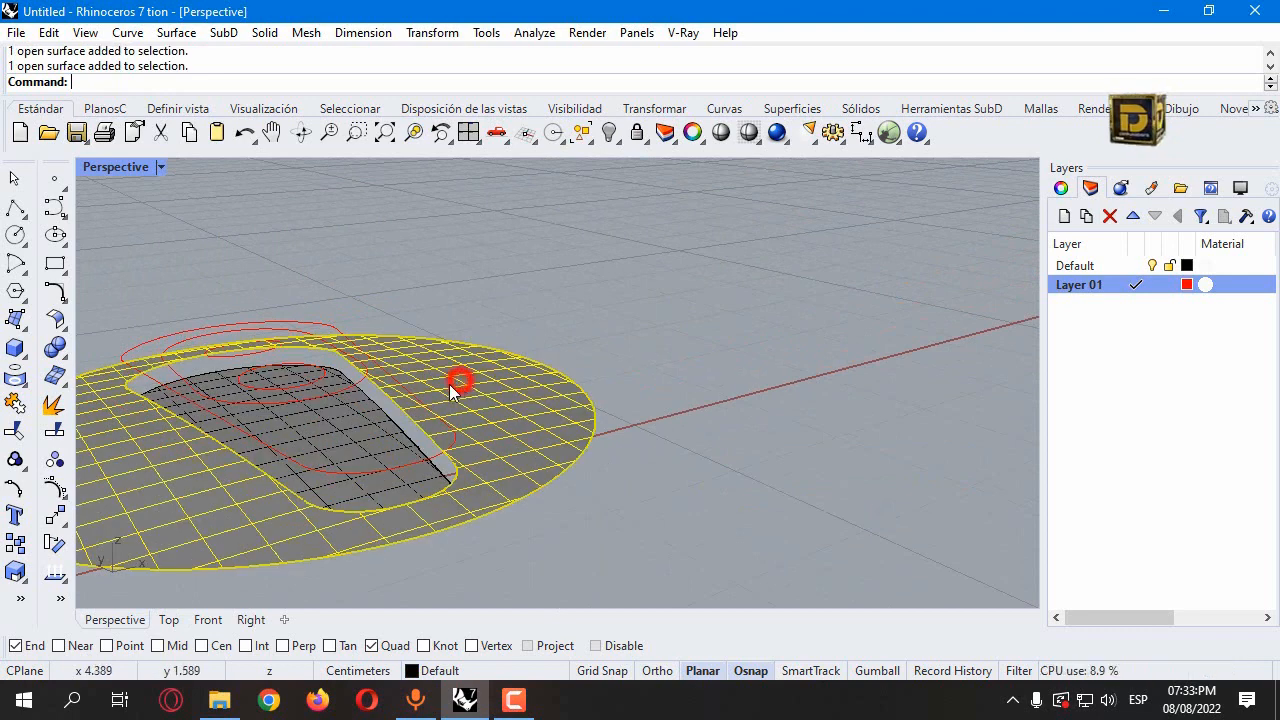
left_click(366, 432, "shift")
left_click(17, 376)
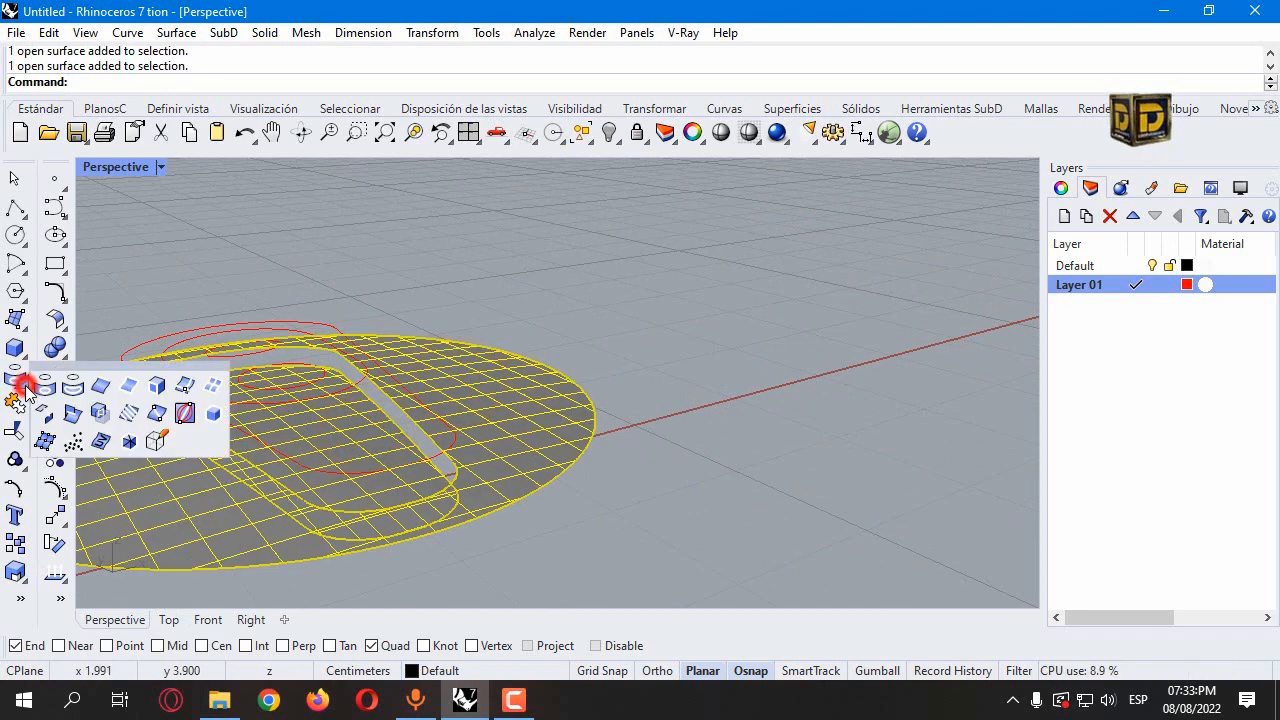
left_click(124, 384)
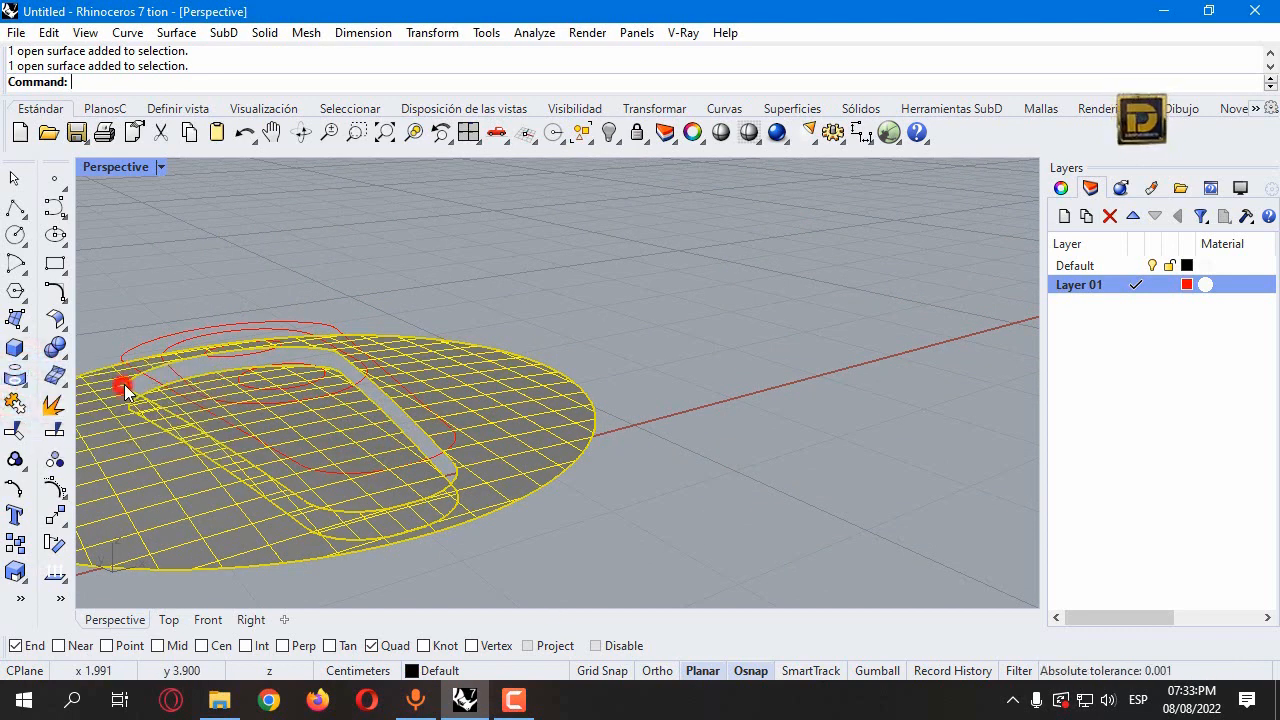
left_click(331, 259)
Step: Draw a short polyline joining the edge of the tapered opening to the lowered piece's border at the narrow end
left_click(15, 207)
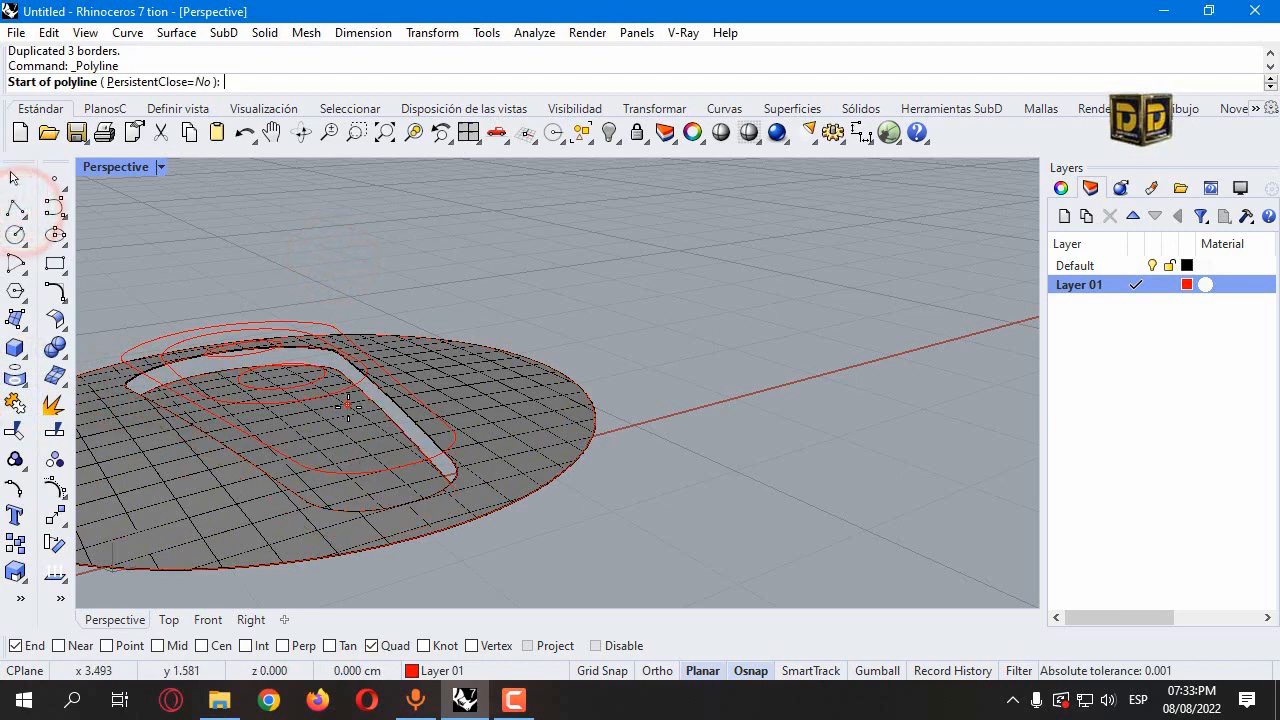
scroll(344, 460, "down", 5)
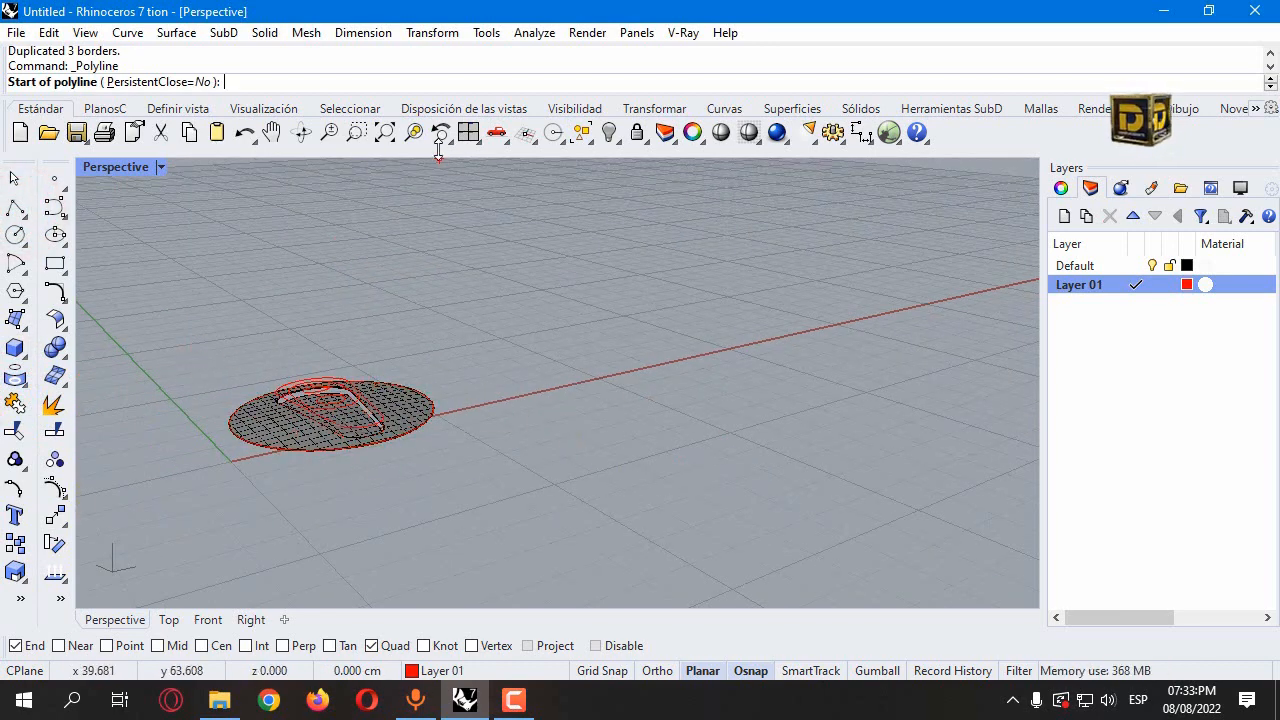
right_click(386, 133)
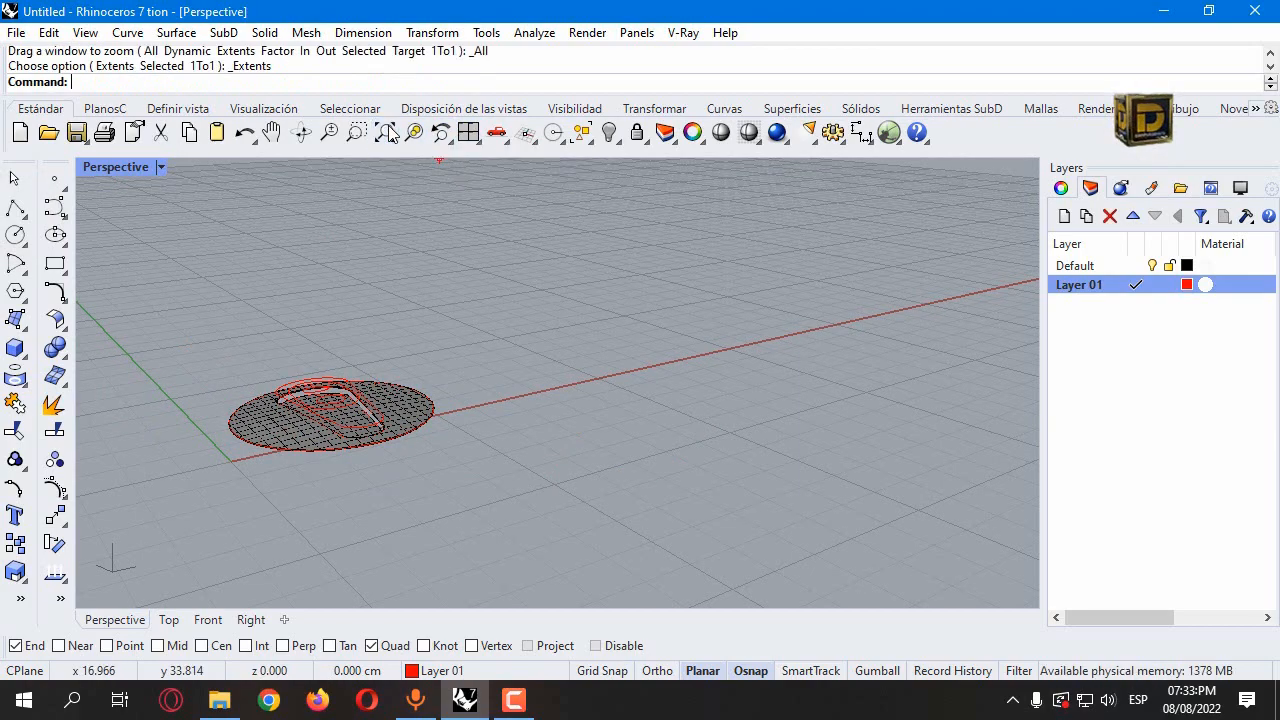
right_click_drag(697, 440, 585, 290)
left_click(752, 350)
left_click(570, 257)
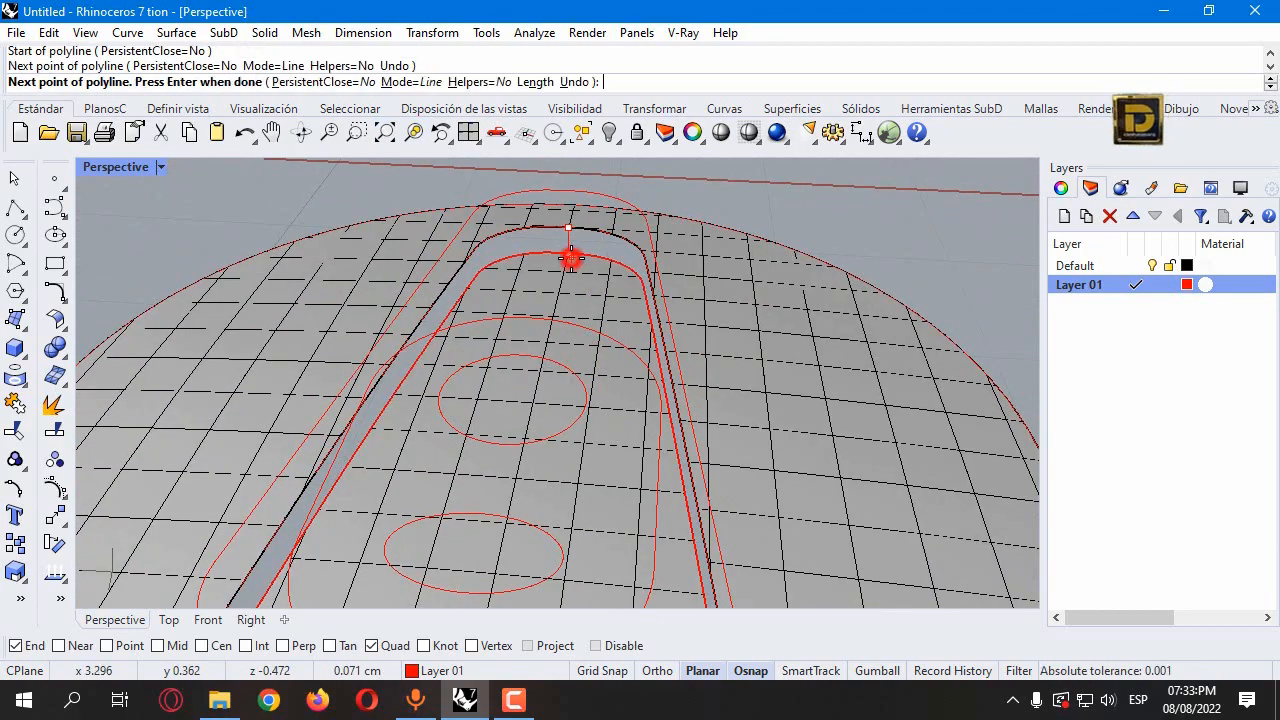
key("ctrl+z")
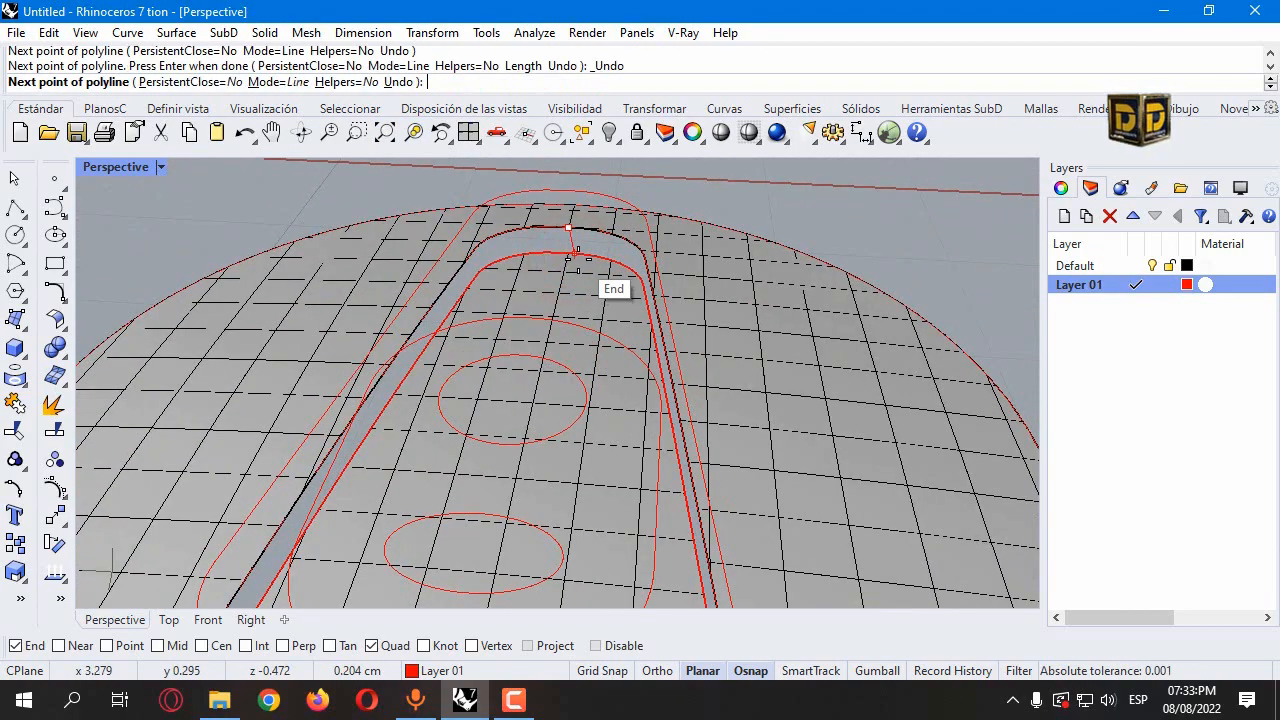
left_click(573, 251)
right_click(573, 251)
left_click(143, 241)
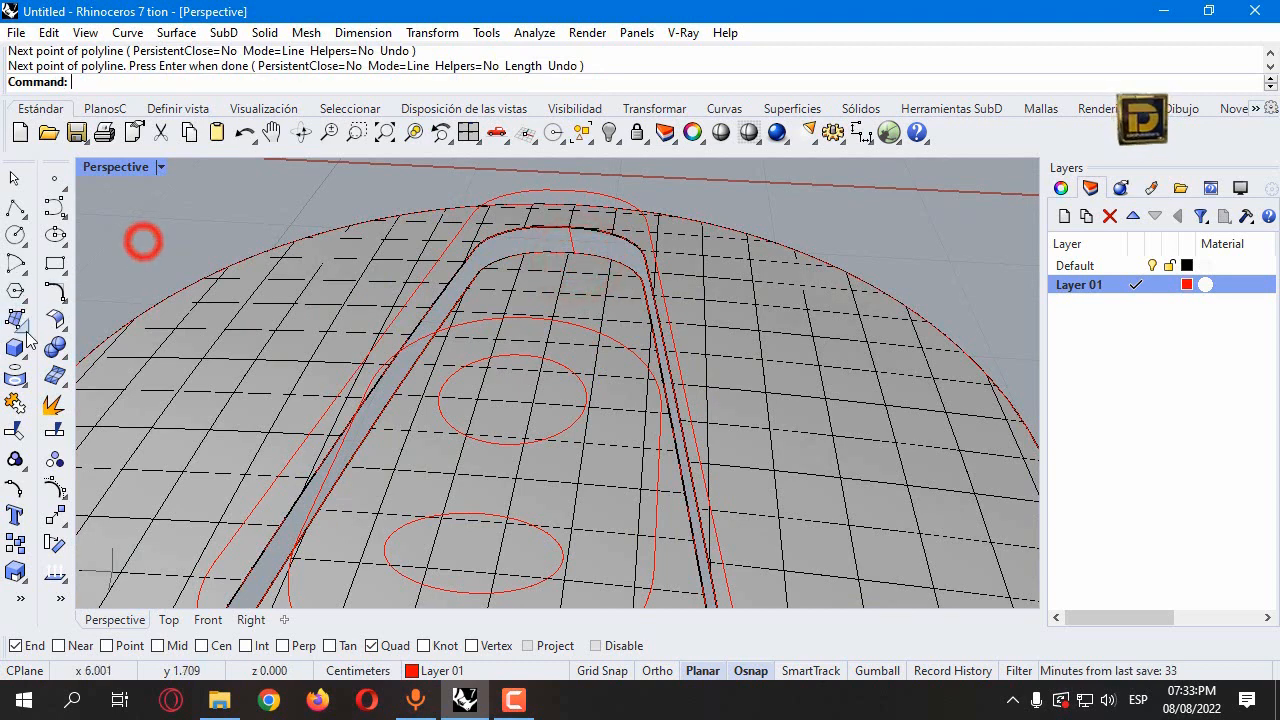
Step: Build the recess wall with Sweep 2 Rails, using the upper and lower tapered borders as rails and the short line as cross section
left_click(22, 326)
left_click(63, 443)
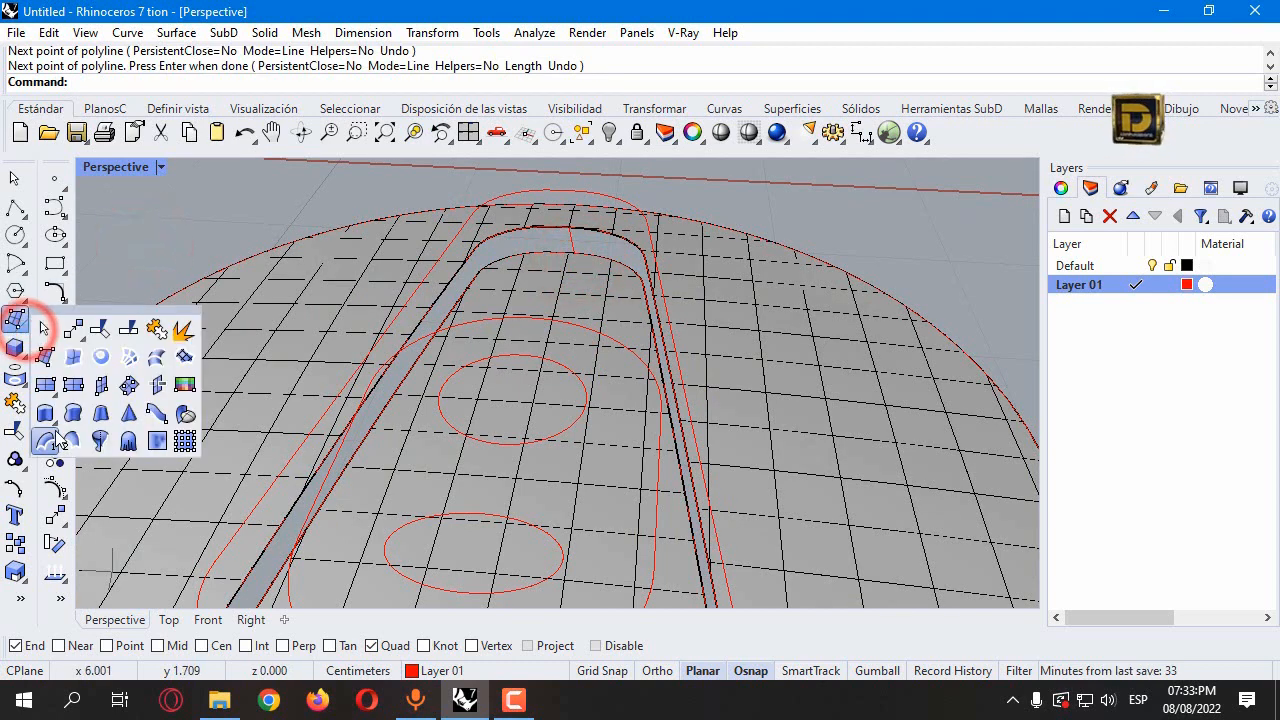
left_click(606, 229)
left_click(652, 288)
left_click(593, 255)
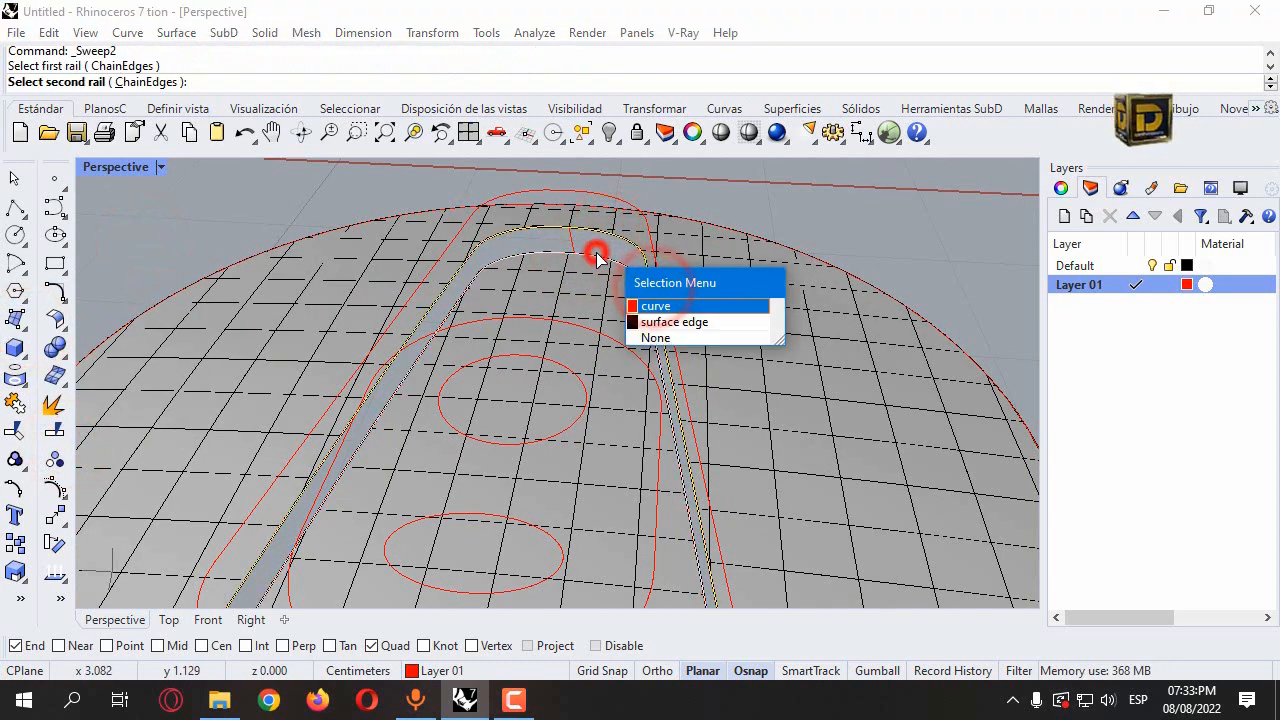
left_click(652, 304)
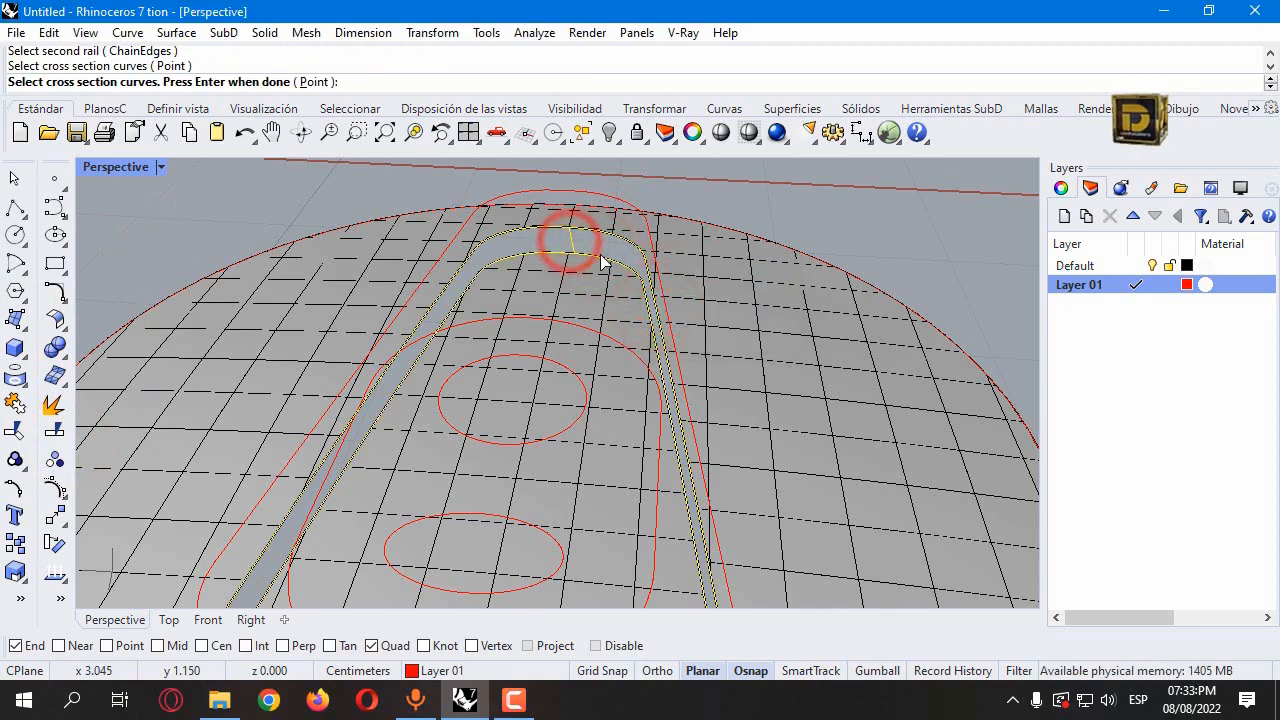
key("Return")
left_click(914, 528)
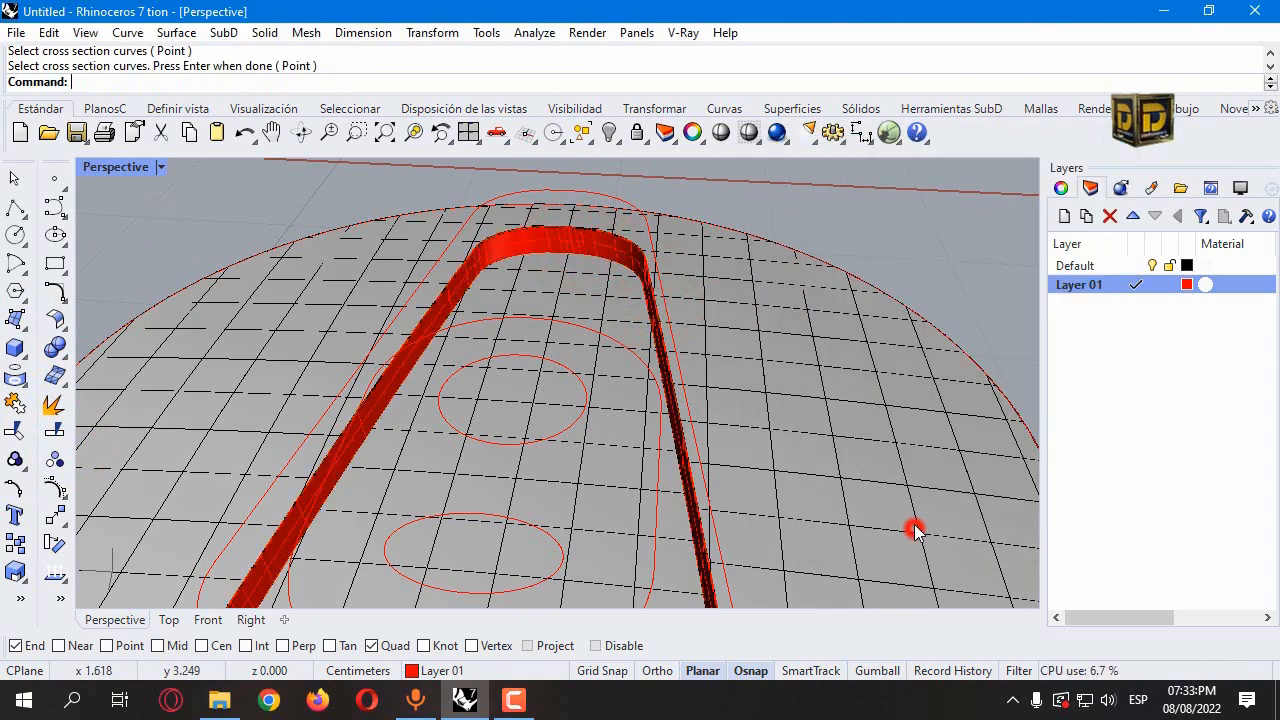
Step: Extrude the pull-tab slot outline with its inner ellipse and circle as a closed solid 0.08 cm high
scroll(648, 243, "down", 9)
right_click_drag(857, 351, 449, 383)
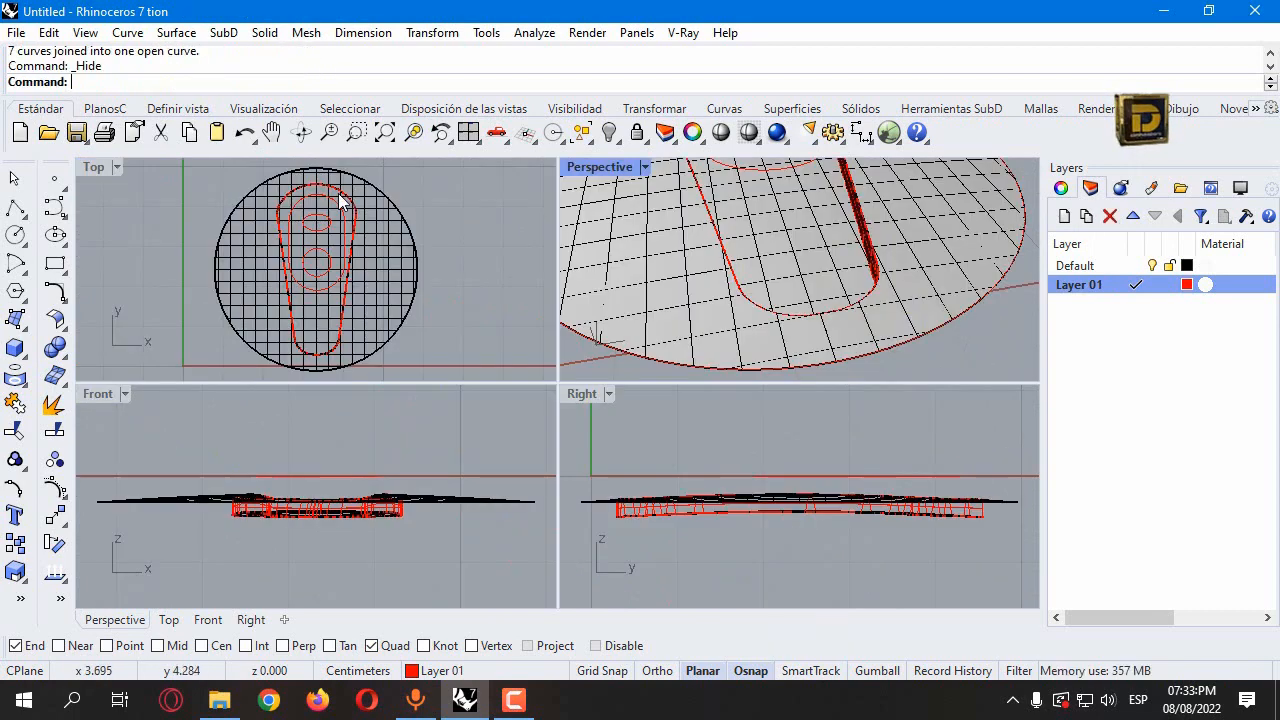
scroll(320, 206, "up", 3)
left_click(303, 226)
left_click(302, 179, "shift")
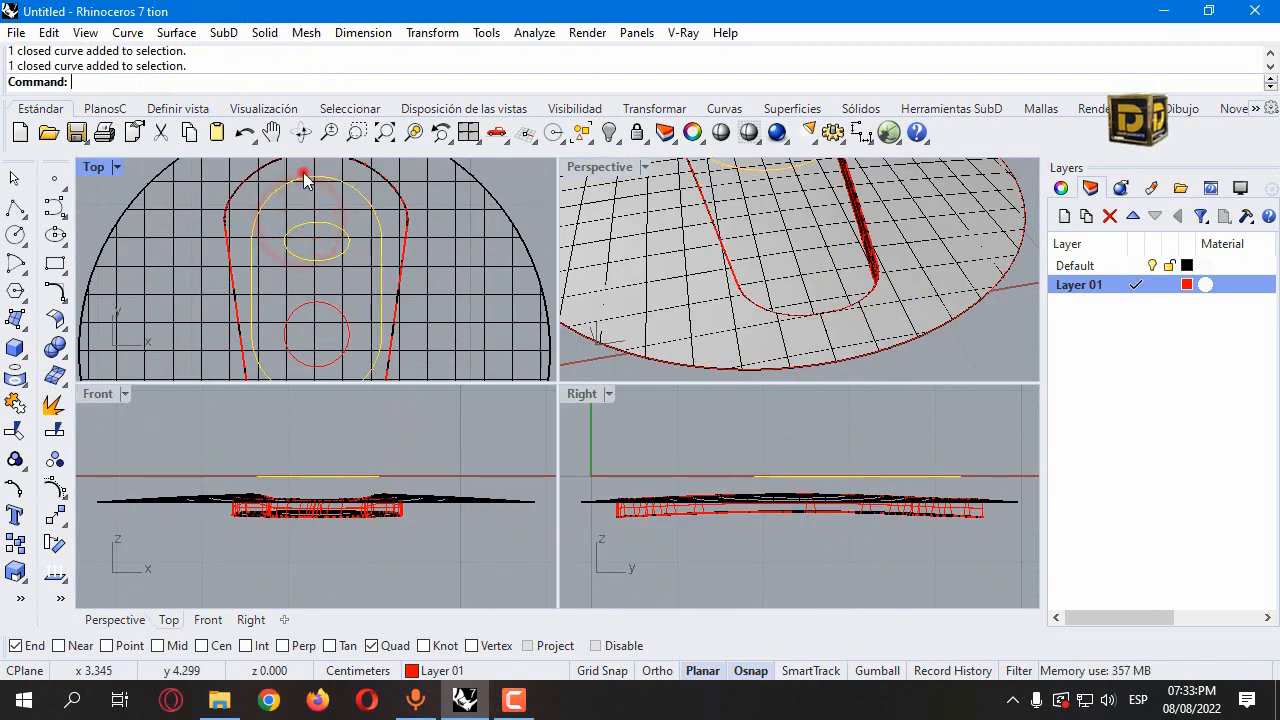
left_click(324, 298, "shift")
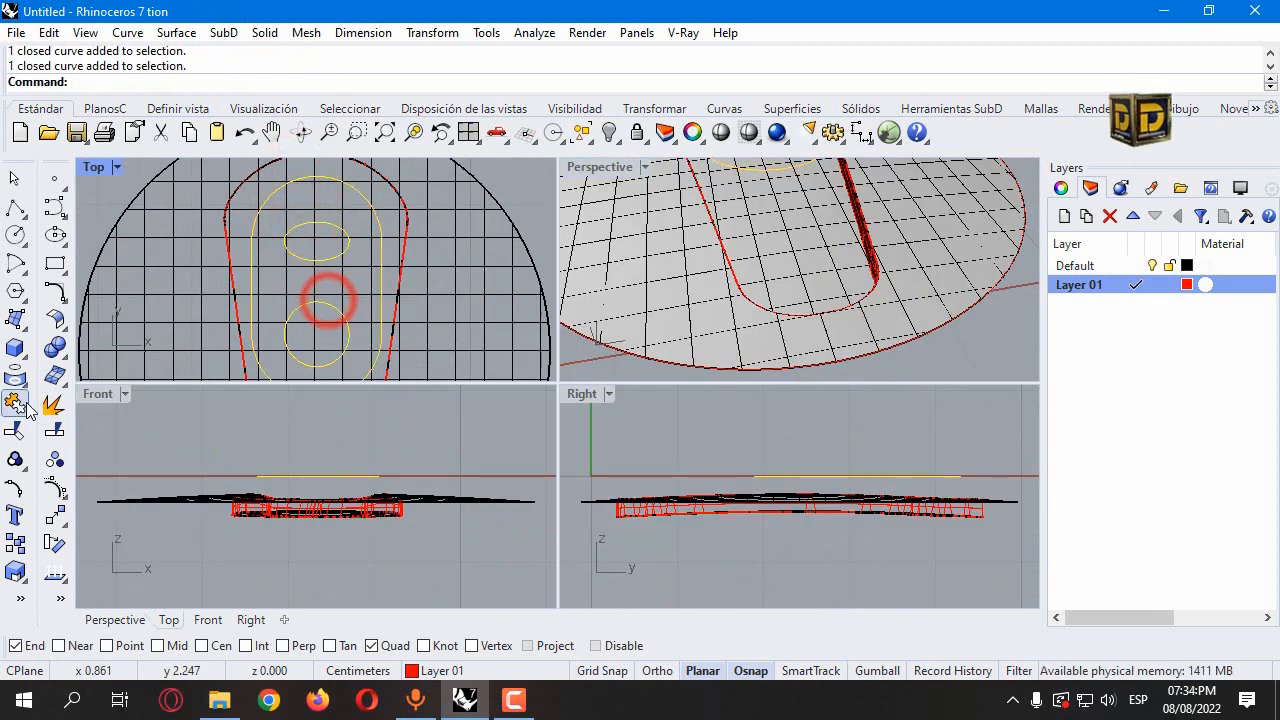
left_click(20, 350)
left_click(124, 437)
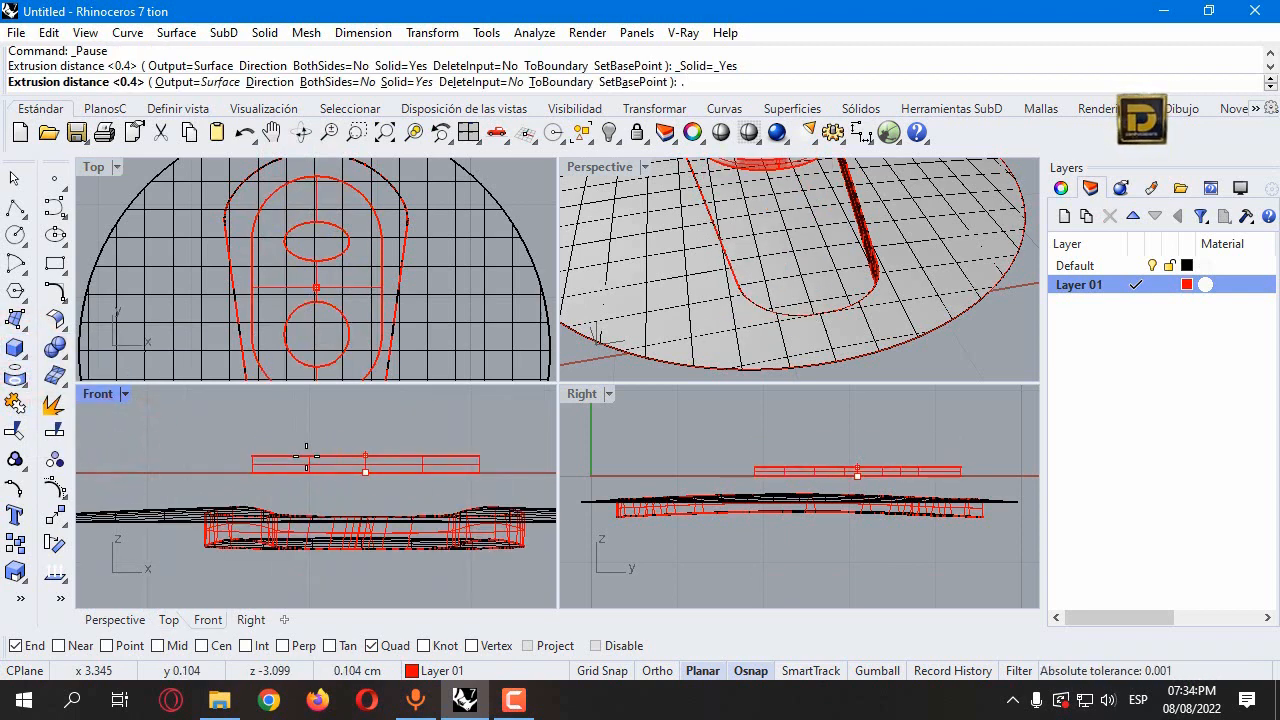
type(".08")
key("Return")
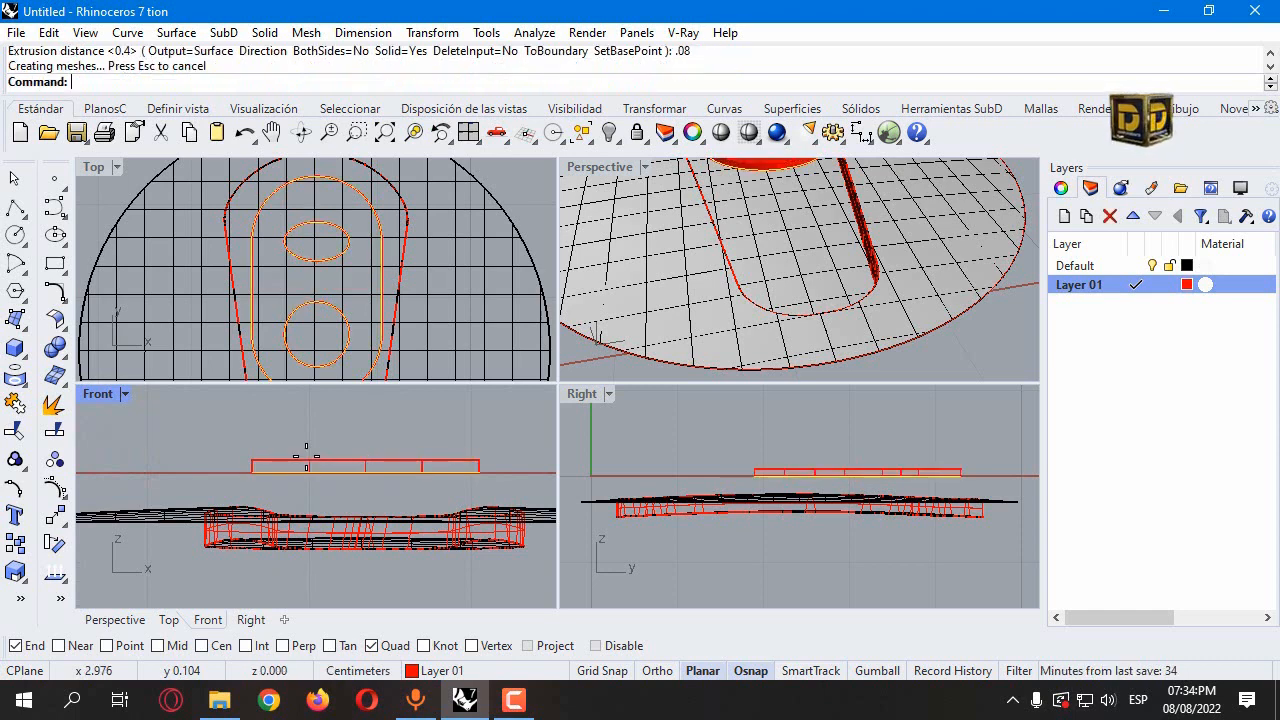
Step: Move the extruded pull-tab together with its outline curves vertically down onto the can lid in the Front view
left_click_drag(227, 437, 490, 498)
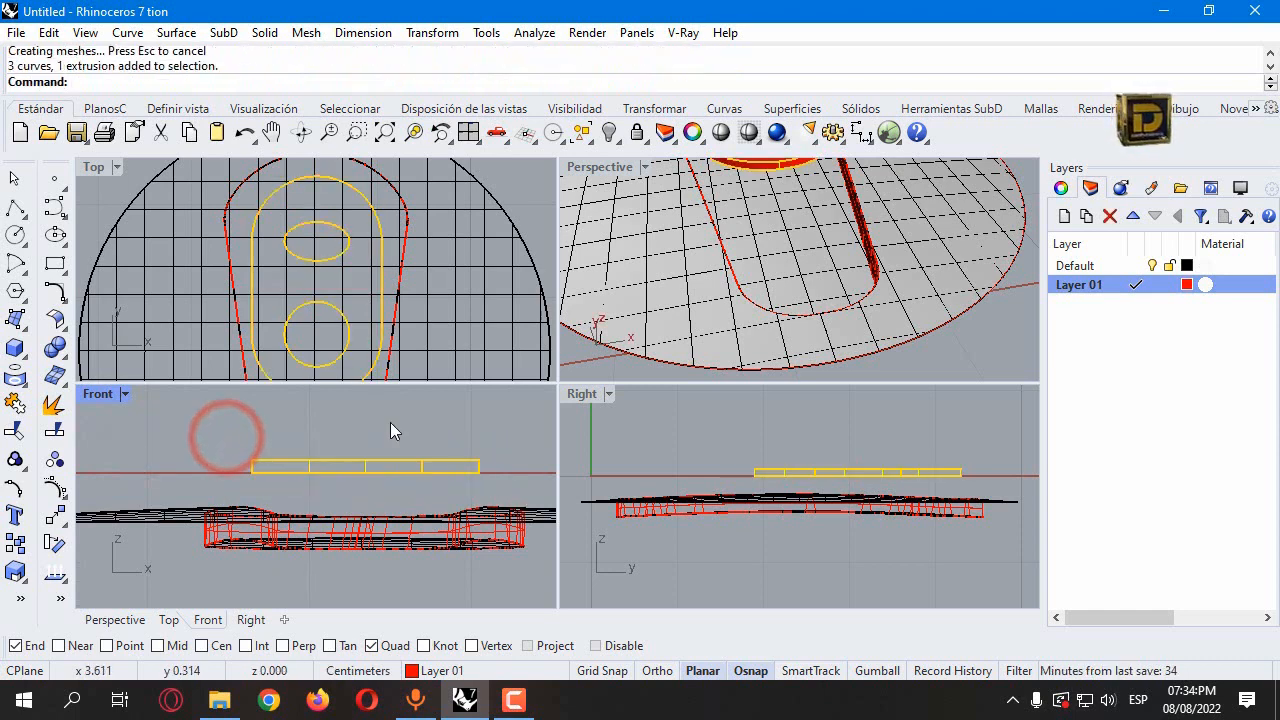
scroll(385, 412, "down", 11)
scroll(355, 425, "up", 5)
scroll(355, 420, "up", 4)
left_click_drag(355, 413, 364, 448)
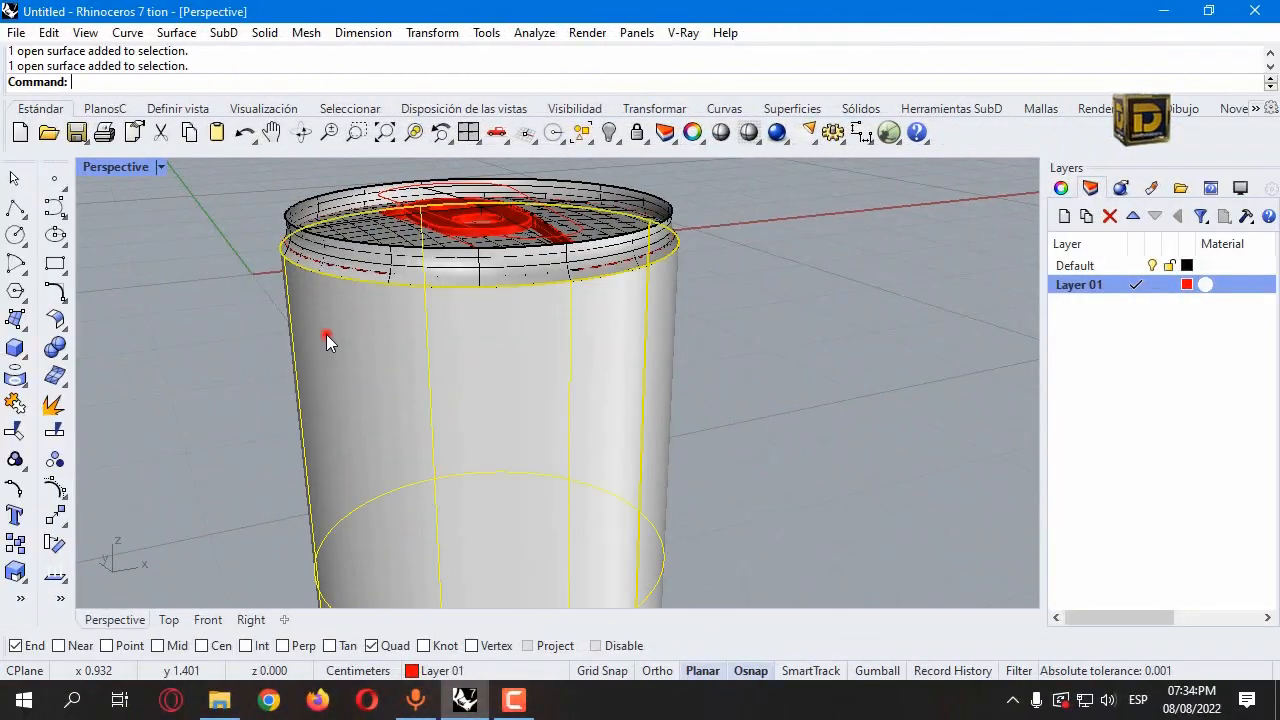
Step: Join the can's side wall, rim, base ring and domed base surfaces into one polysurface
left_click(325, 336)
left_click(314, 247, "shift")
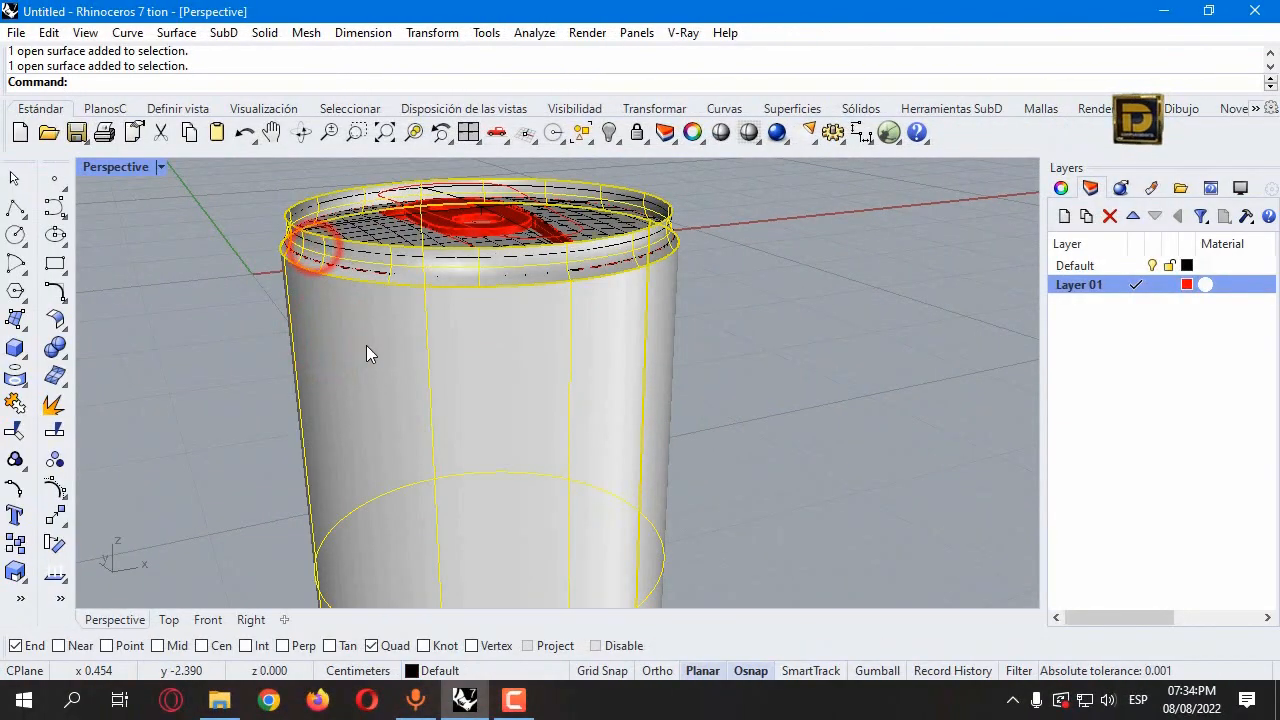
scroll(366, 347, "down", 10)
scroll(369, 492, "up", 7)
scroll(370, 513, "up", 2)
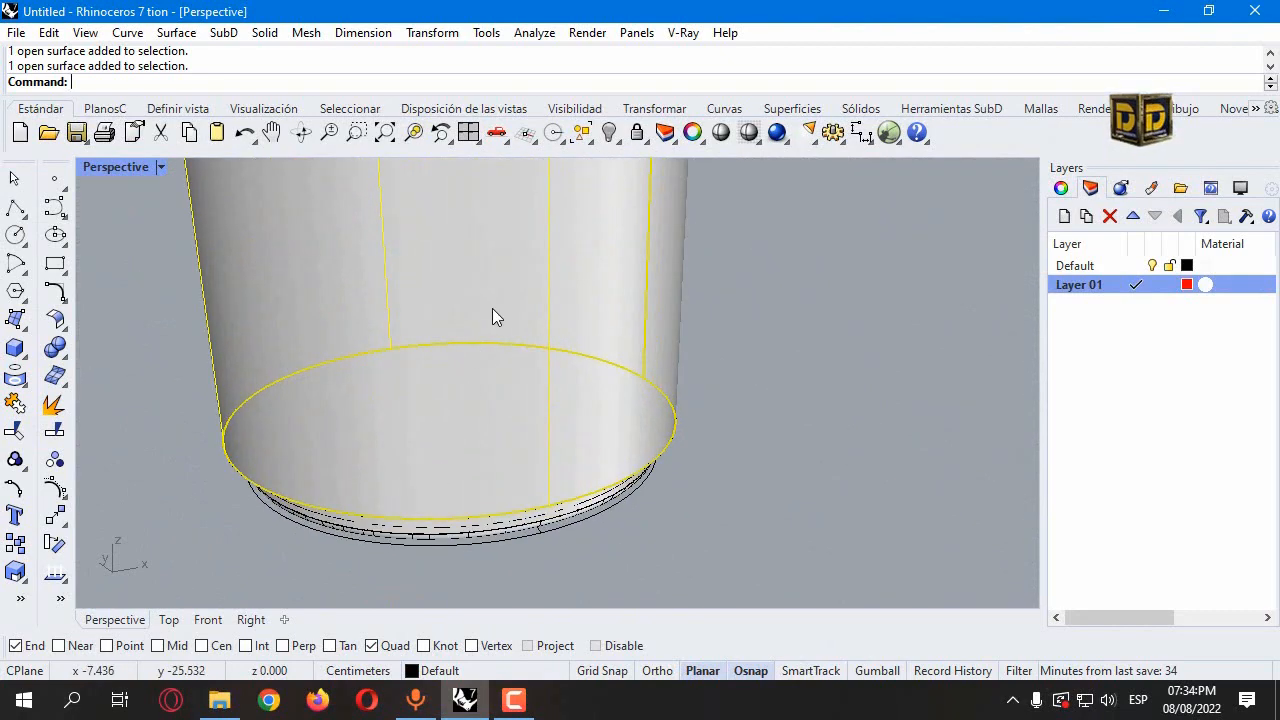
key("ctrl+alt+h")
right_click_drag(442, 369, 432, 292)
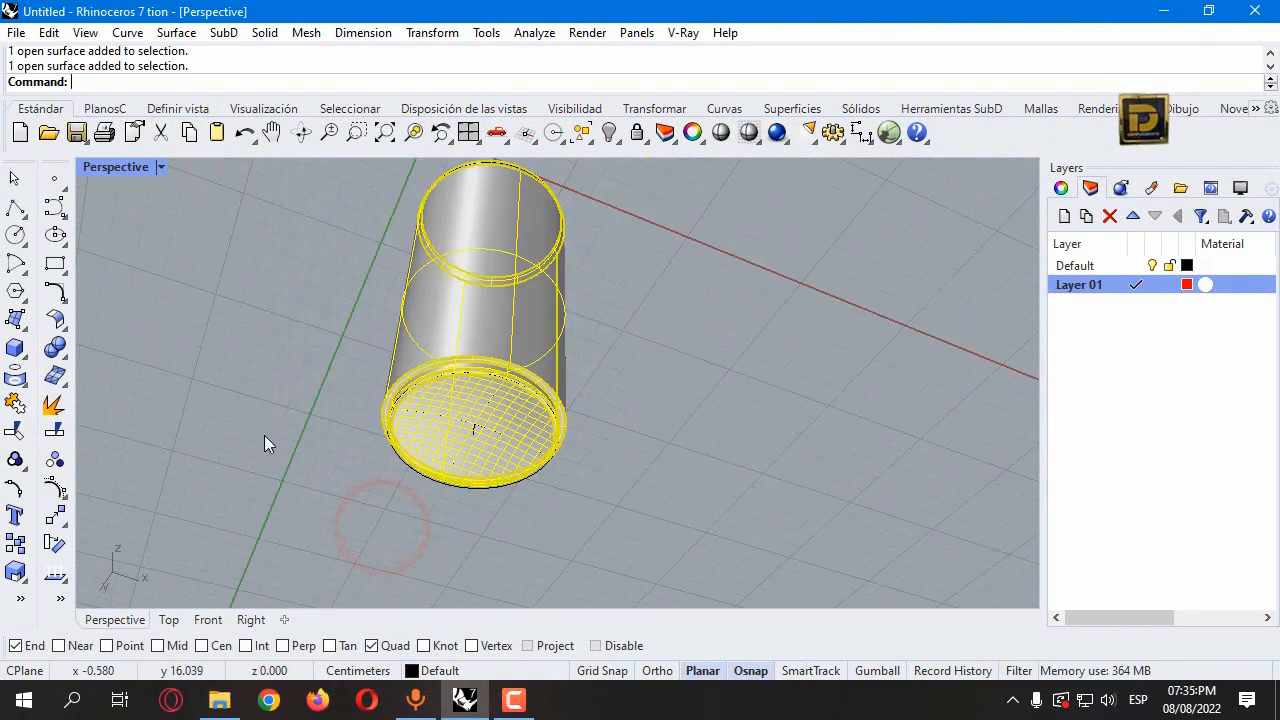
left_click(15, 430)
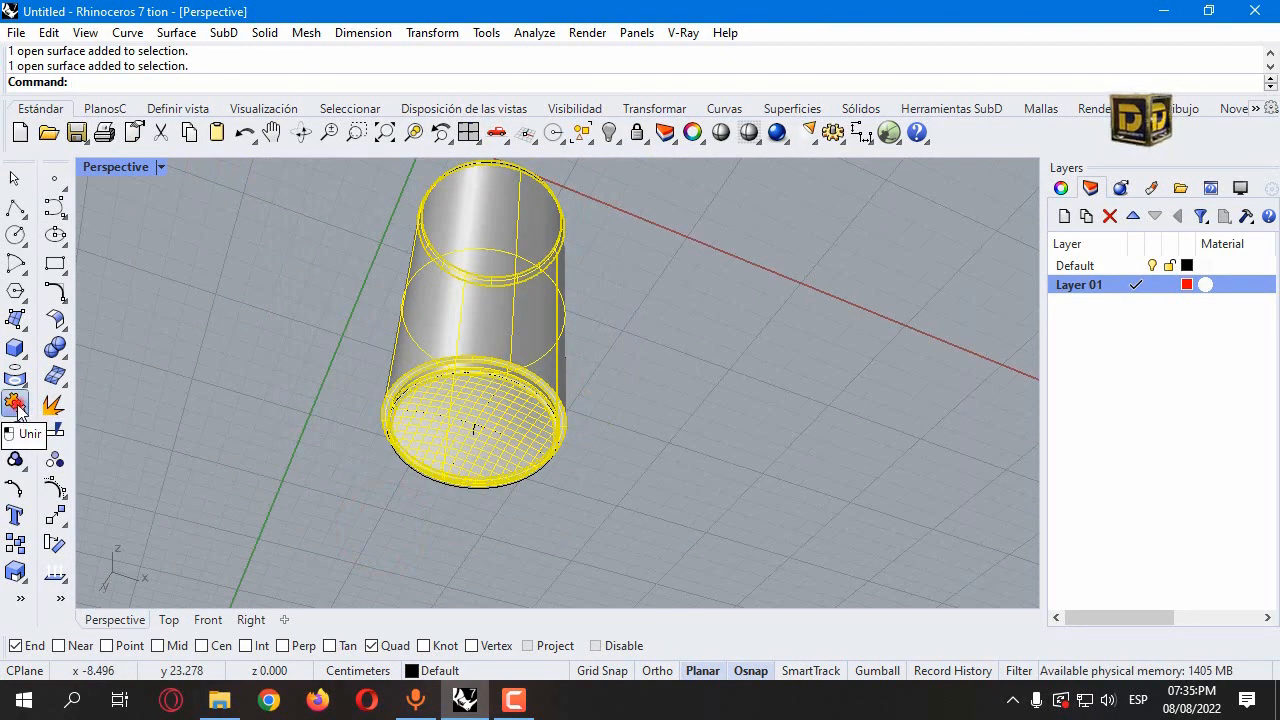
left_click(229, 403)
scroll(422, 470, "down", 4)
right_click_drag(387, 575, 390, 592)
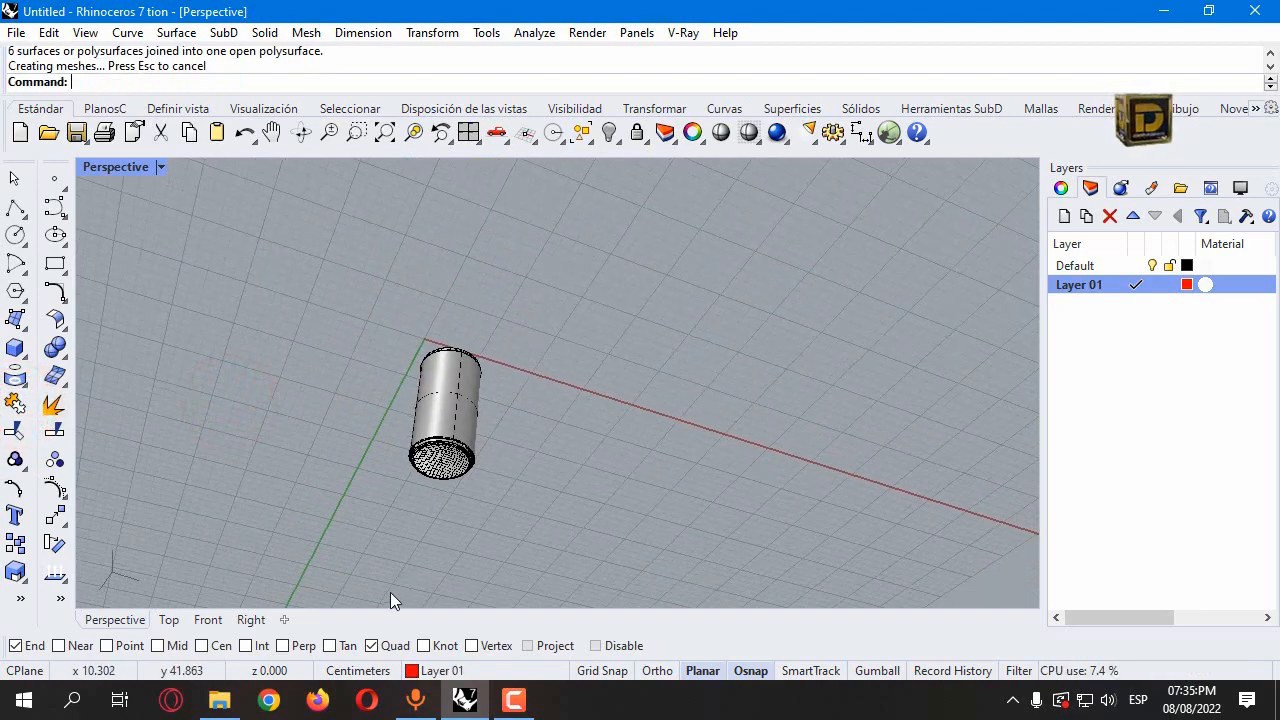
right_click(431, 240)
right_click_drag(431, 240, 402, 186)
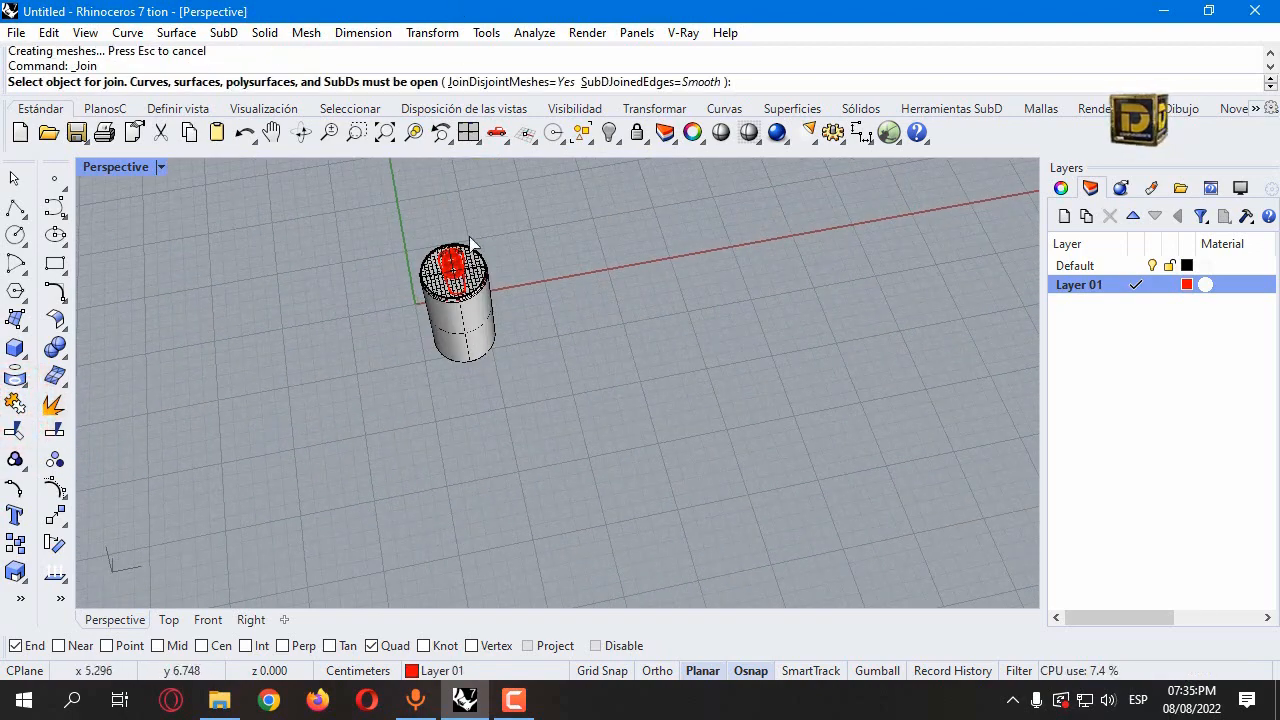
scroll(463, 276, "up", 8)
left_click(436, 394)
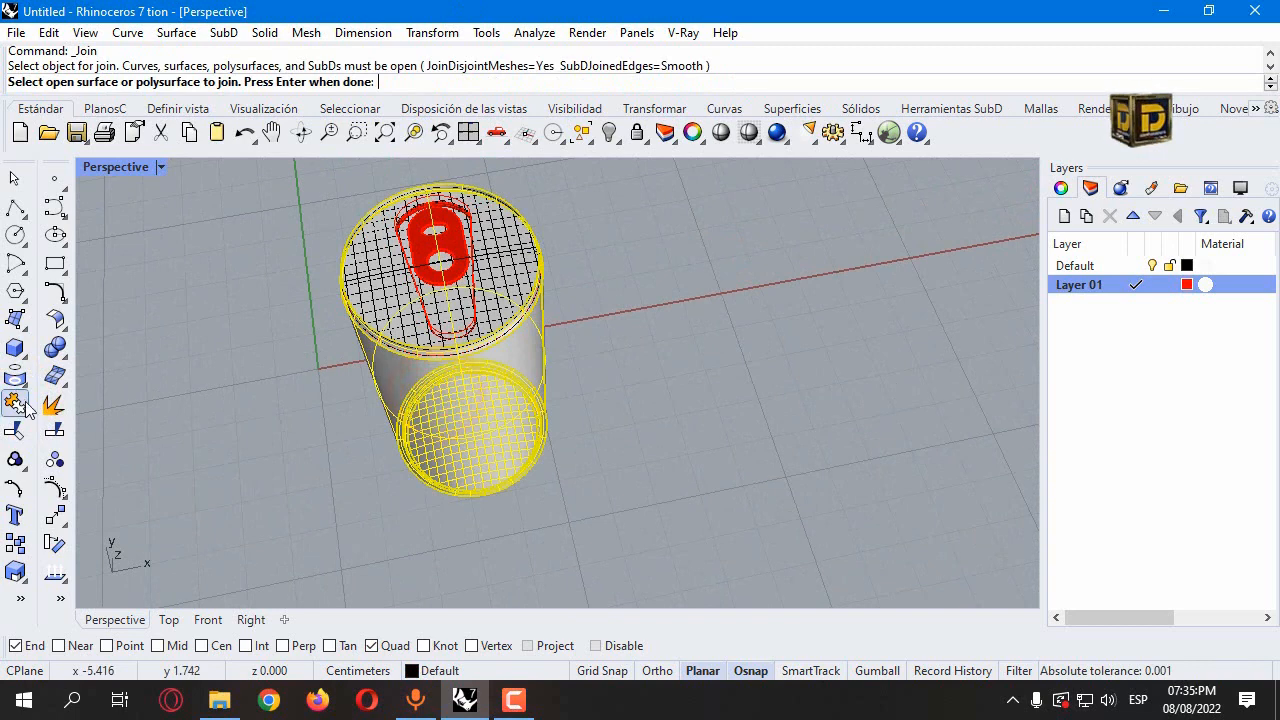
Step: Offset the joined can body outward by 0.1 cm as a solid with round corners, deleting the input
left_click(64, 328)
left_click(103, 352)
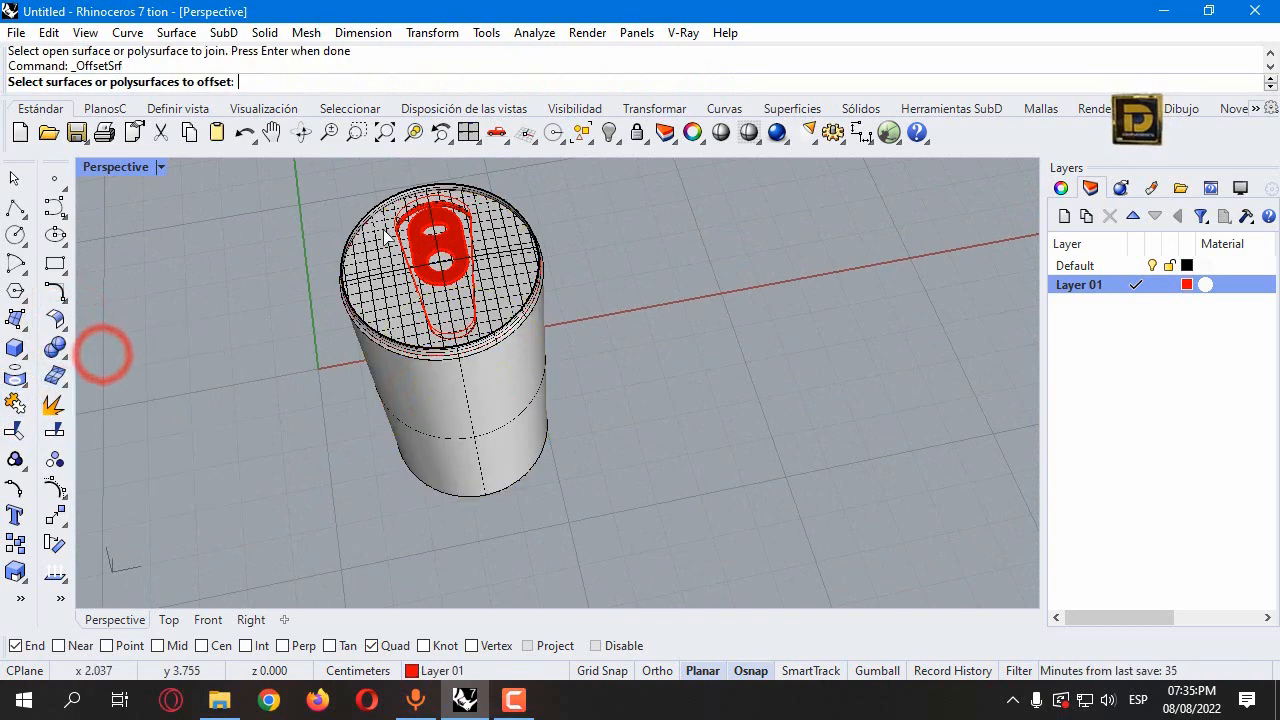
left_click(410, 420)
key("Return")
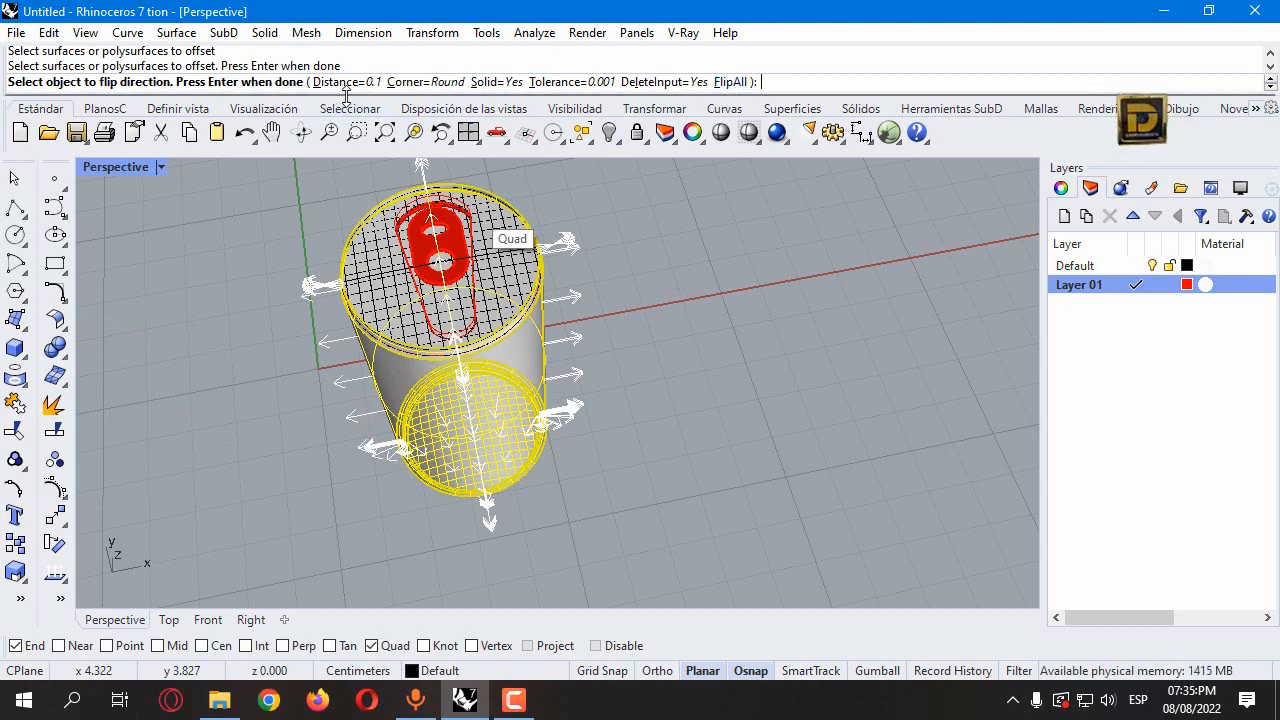
key("Return")
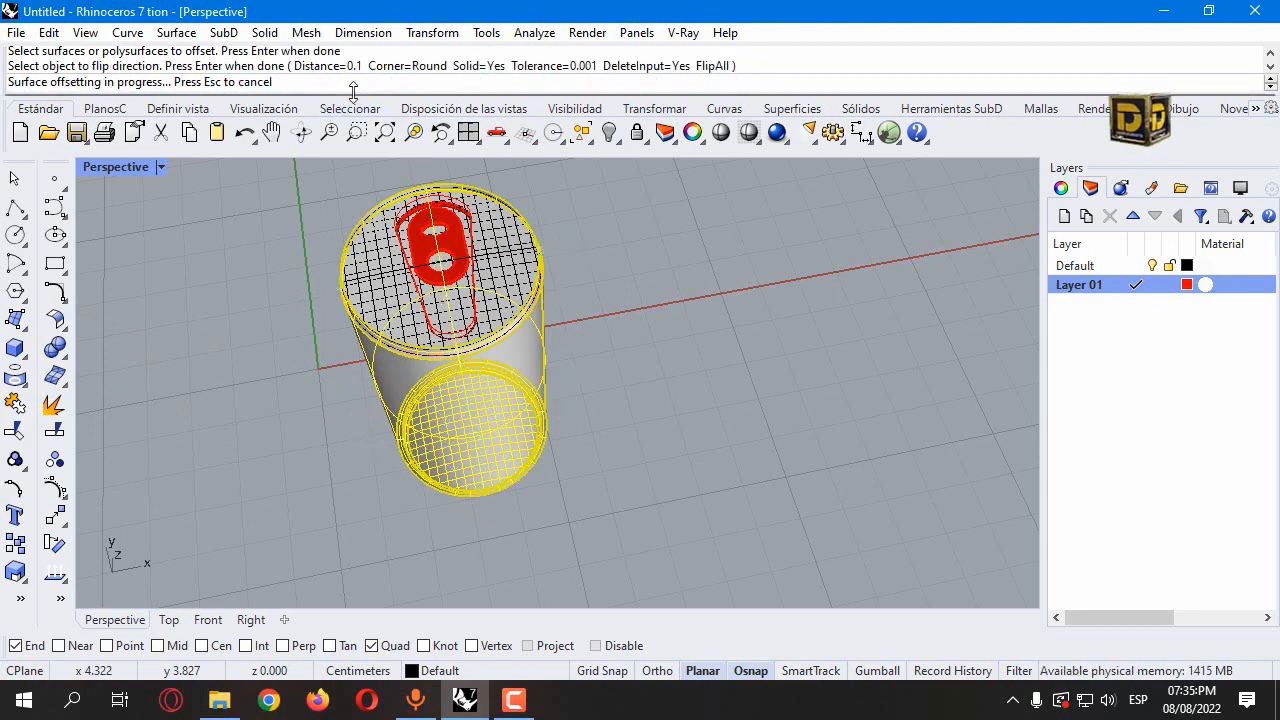
scroll(347, 281, "up", 10)
left_click(320, 287)
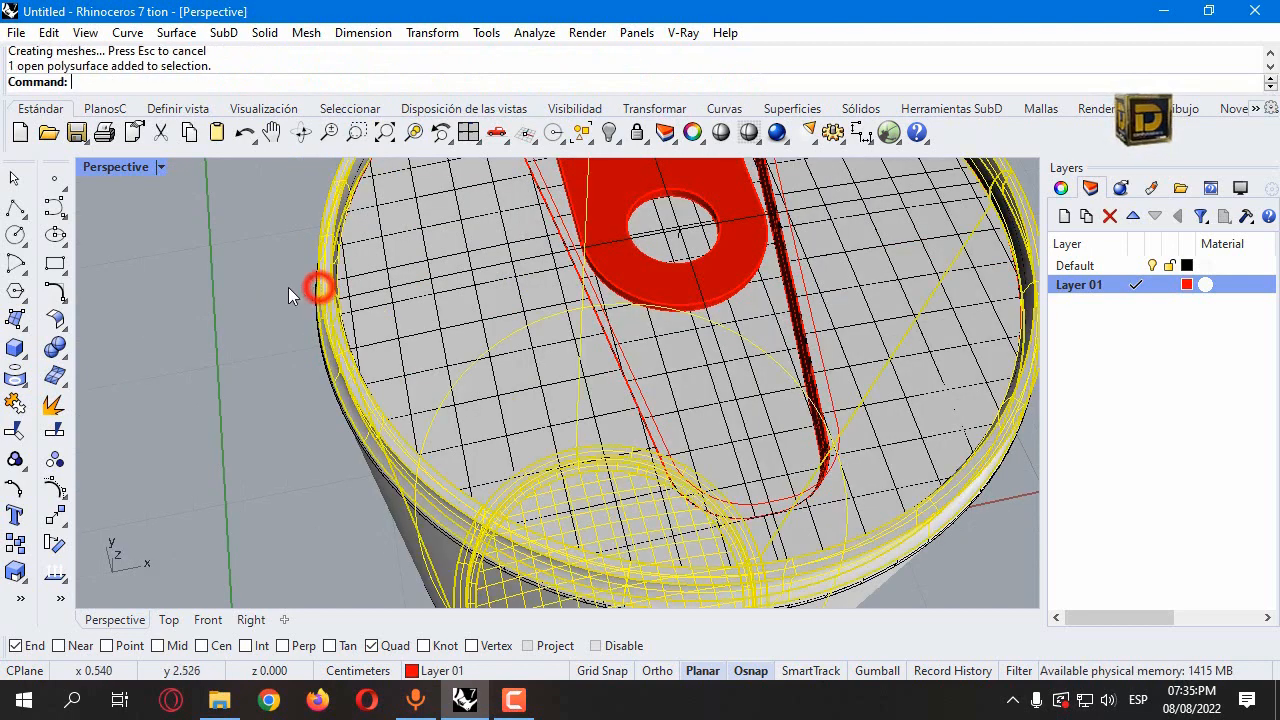
left_click(254, 291)
scroll(417, 285, "down", 11)
Step: Copy the can's side wall polysurface, paste it in place and isolate the copy
key("Return")
left_click(476, 445)
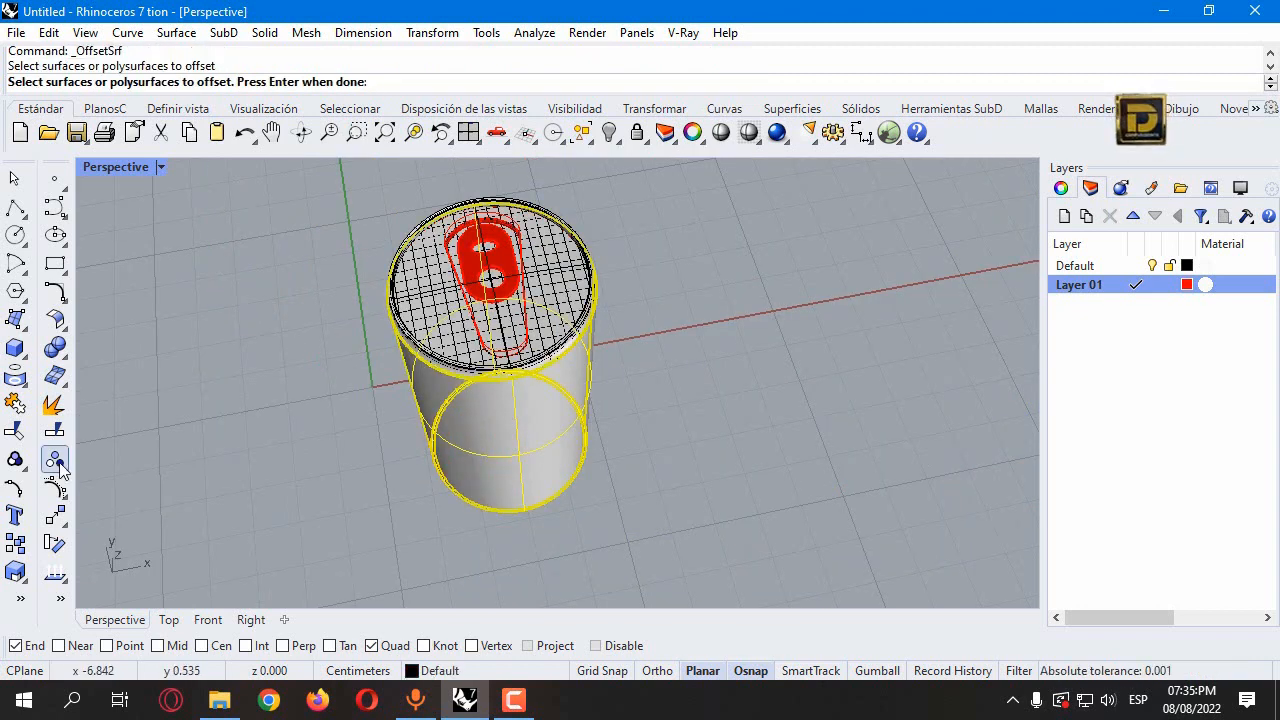
key("ctrl+c")
key("ctrl+v")
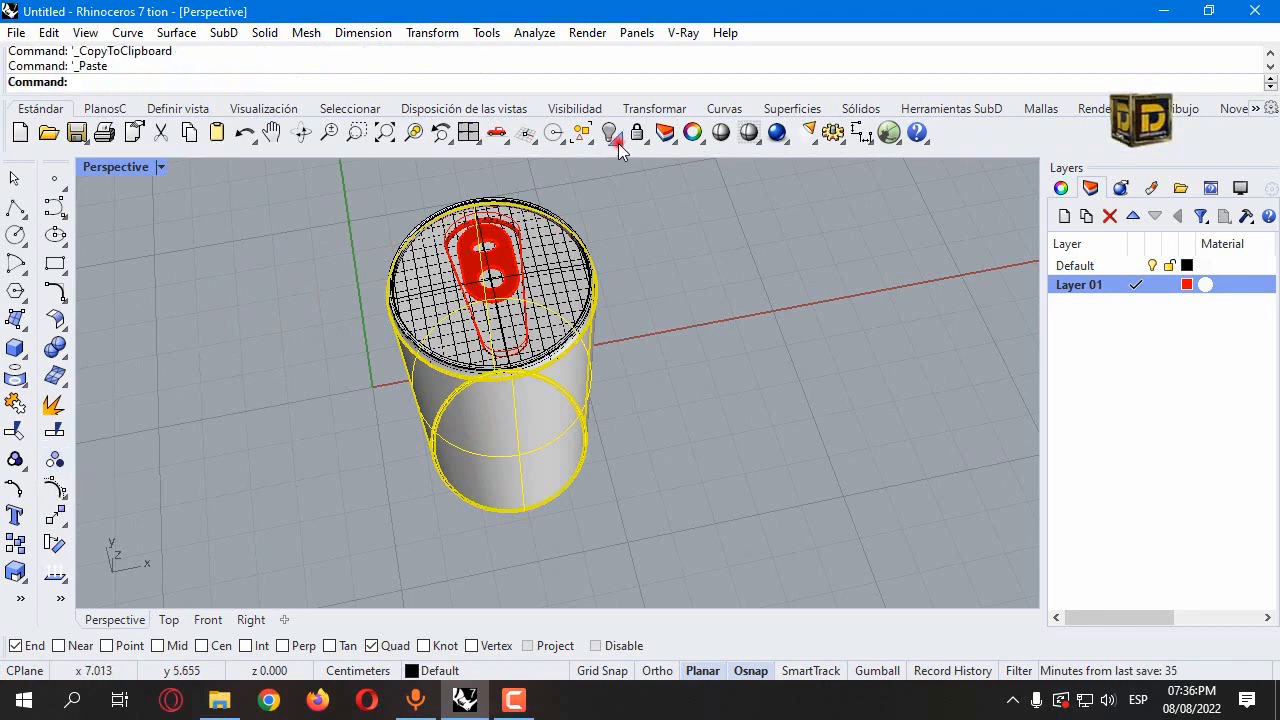
left_click(618, 143)
left_click(690, 174)
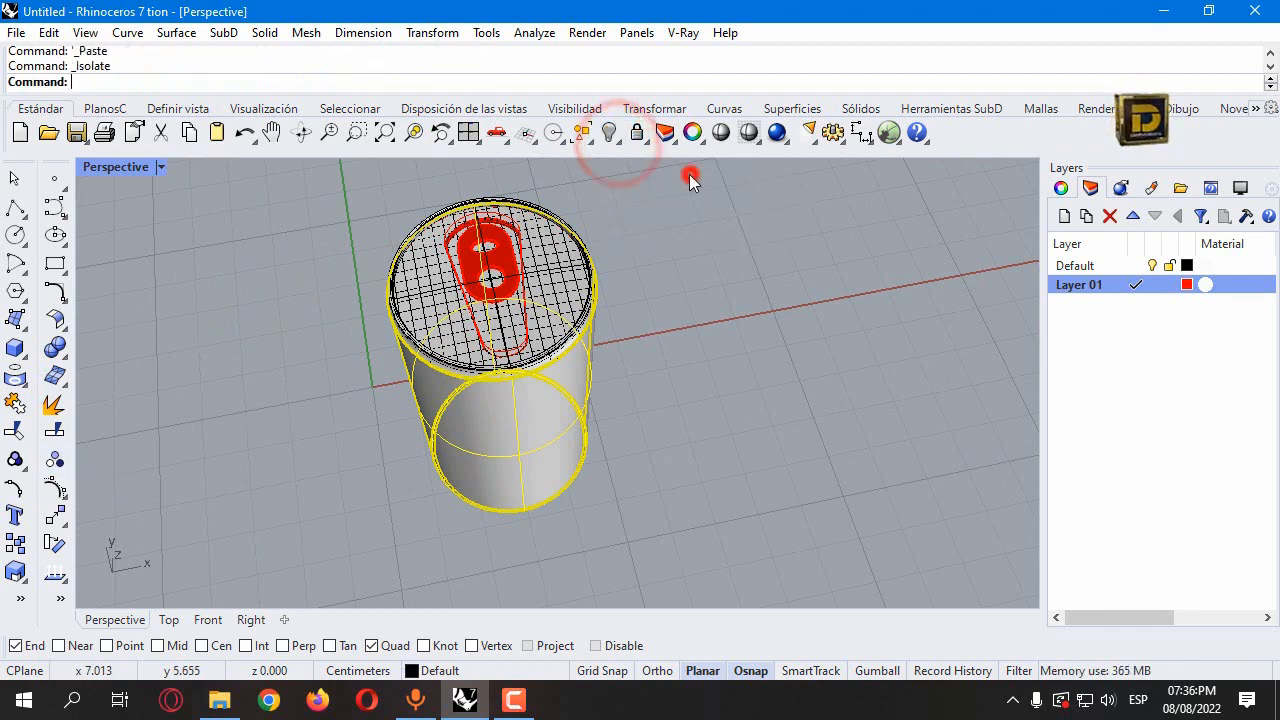
left_click(292, 352)
Step: Explode the isolated wall copy and join its two outer half surfaces together
left_click(440, 408)
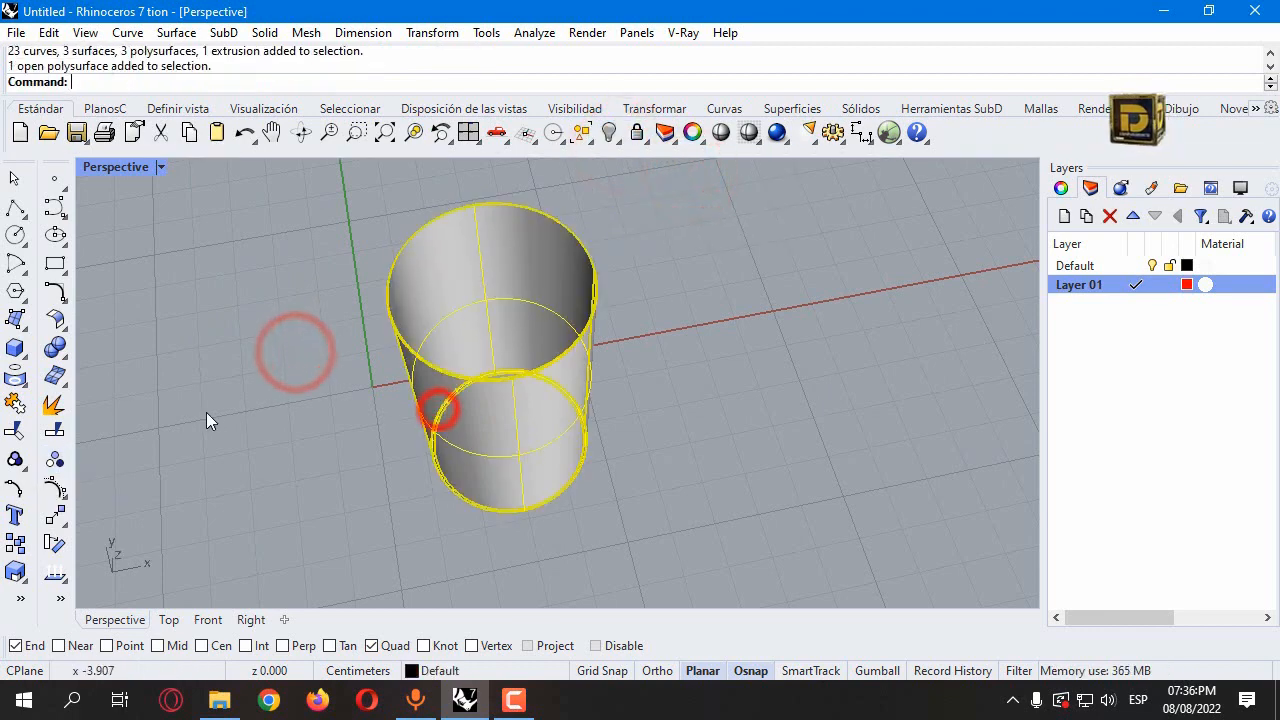
left_click(55, 405)
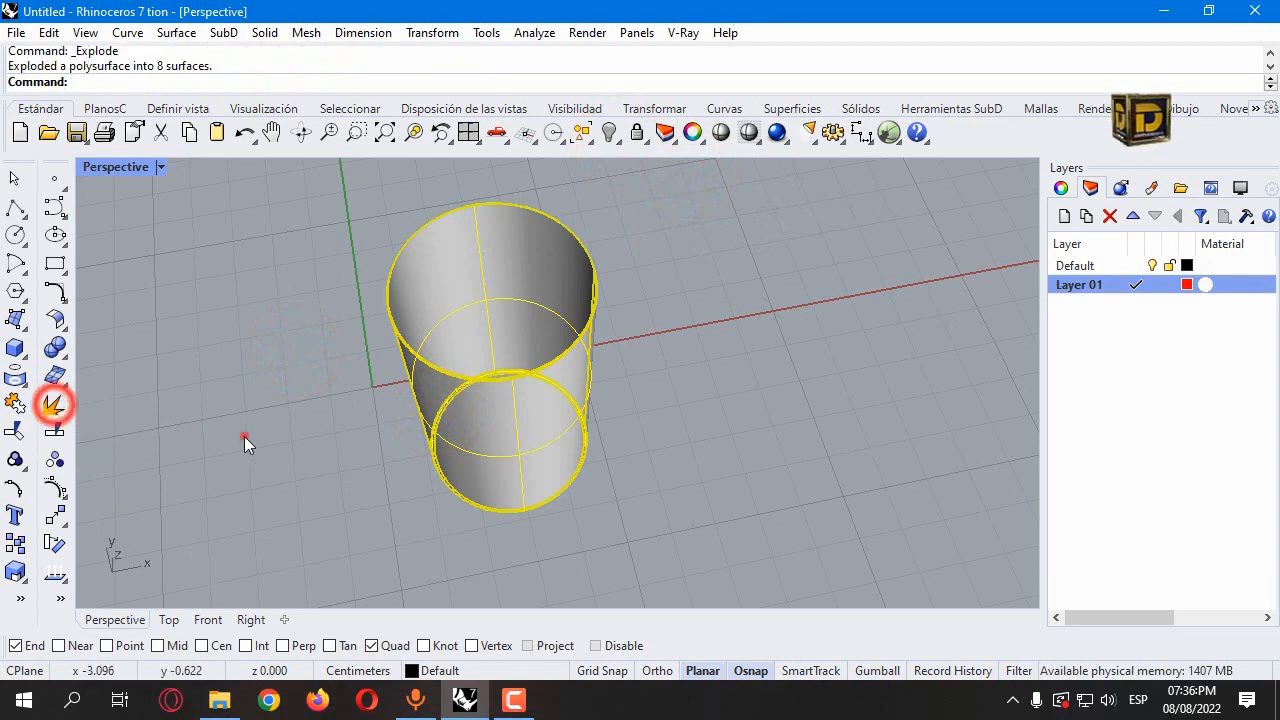
left_click(243, 436)
left_click(506, 438)
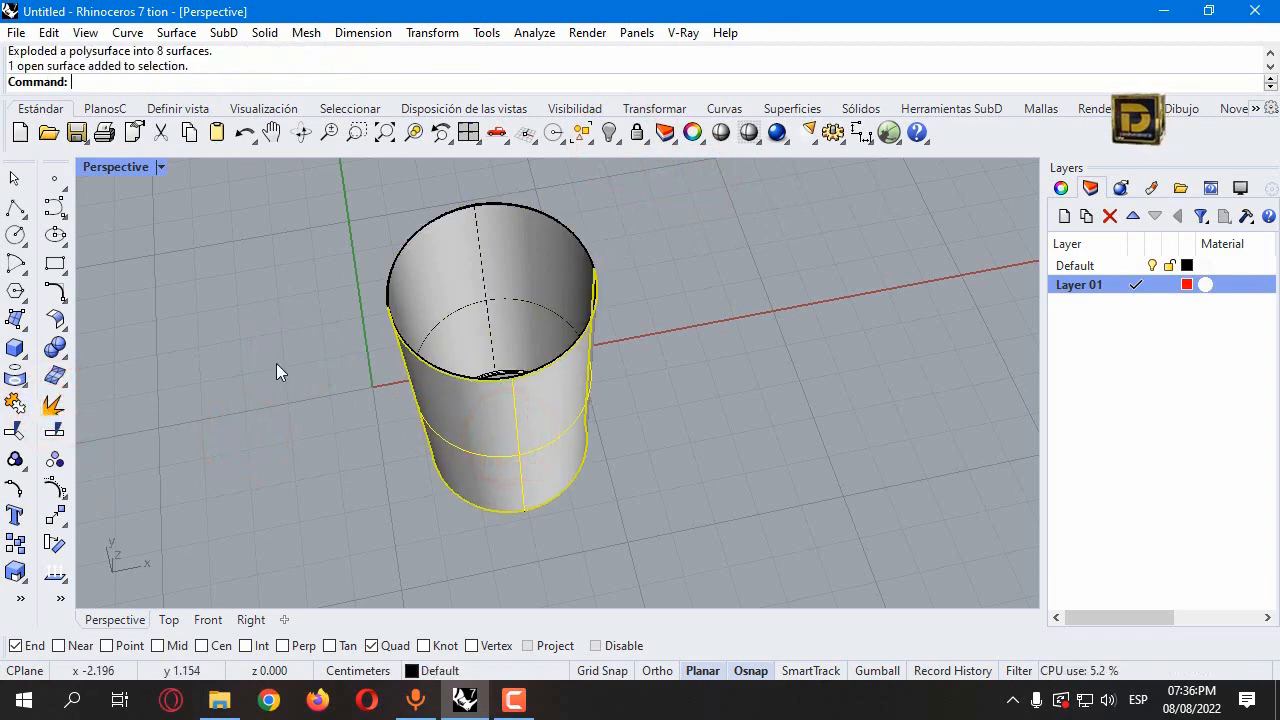
right_click_drag(206, 385, 466, 498)
left_click(487, 530)
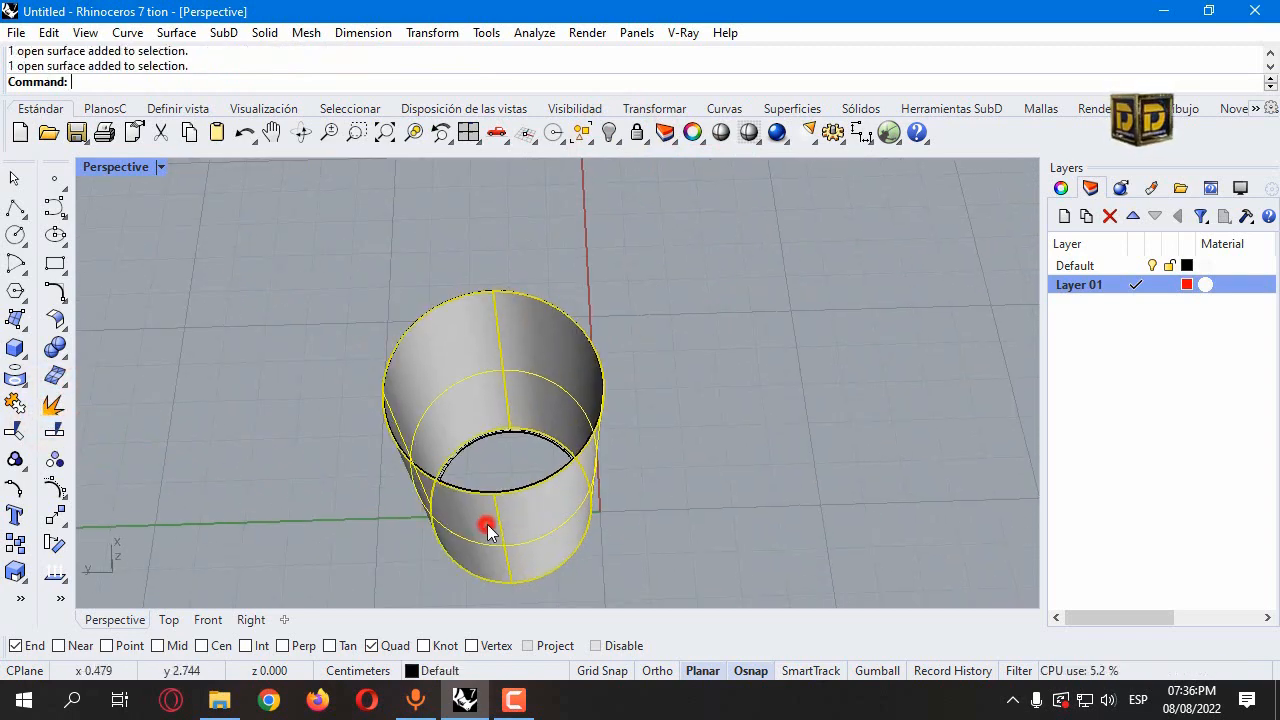
left_click(14, 408)
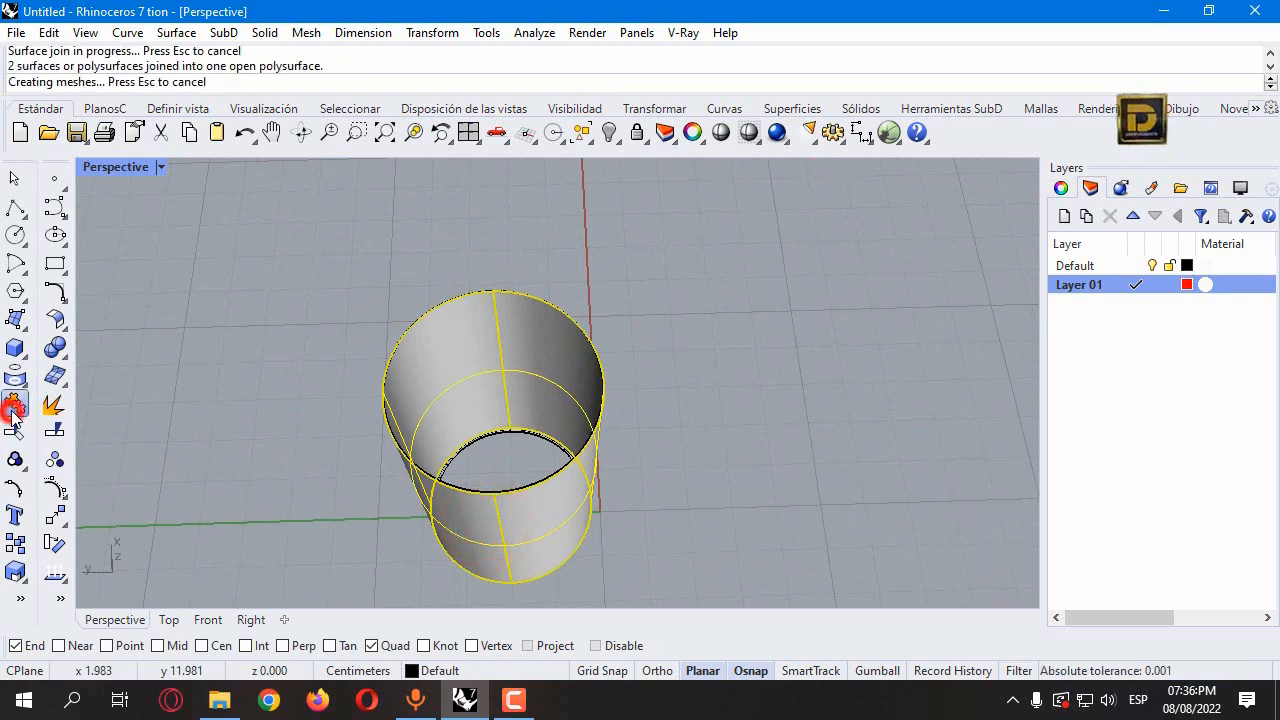
Step: Invert the selection and delete every visible surface other than the joined outer wall
left_click(588, 141)
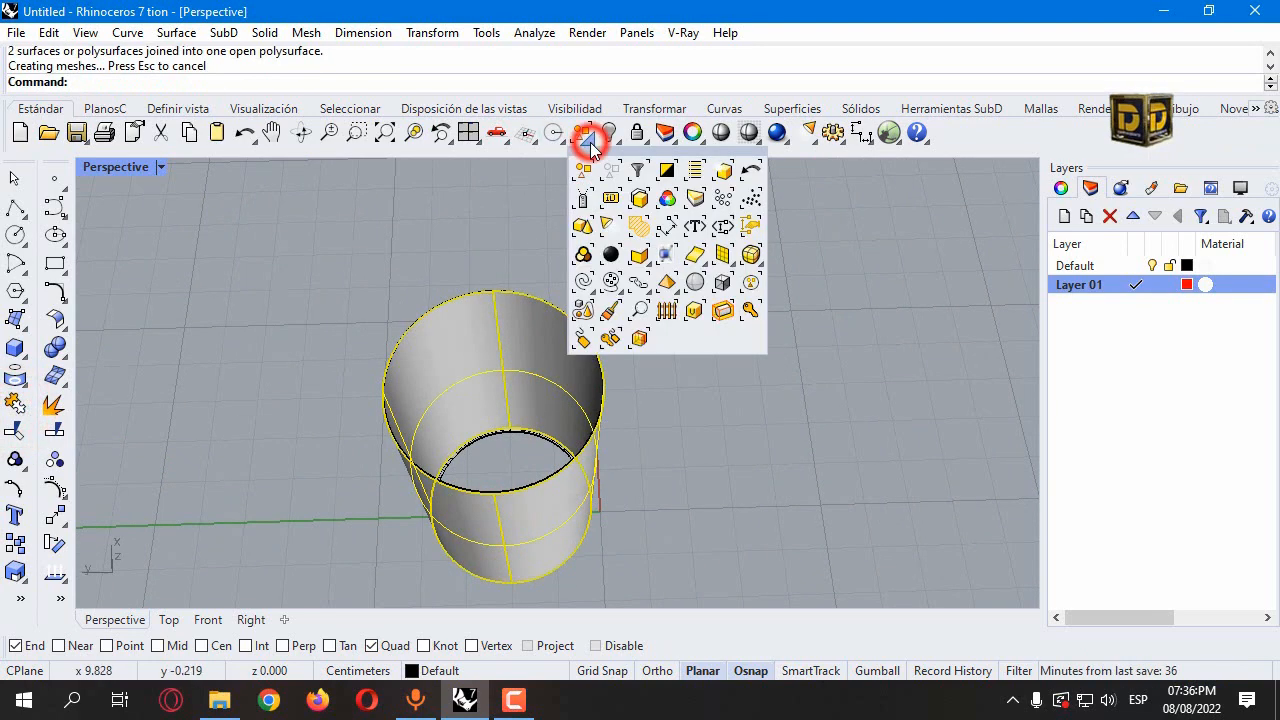
left_click(660, 173)
key("Delete")
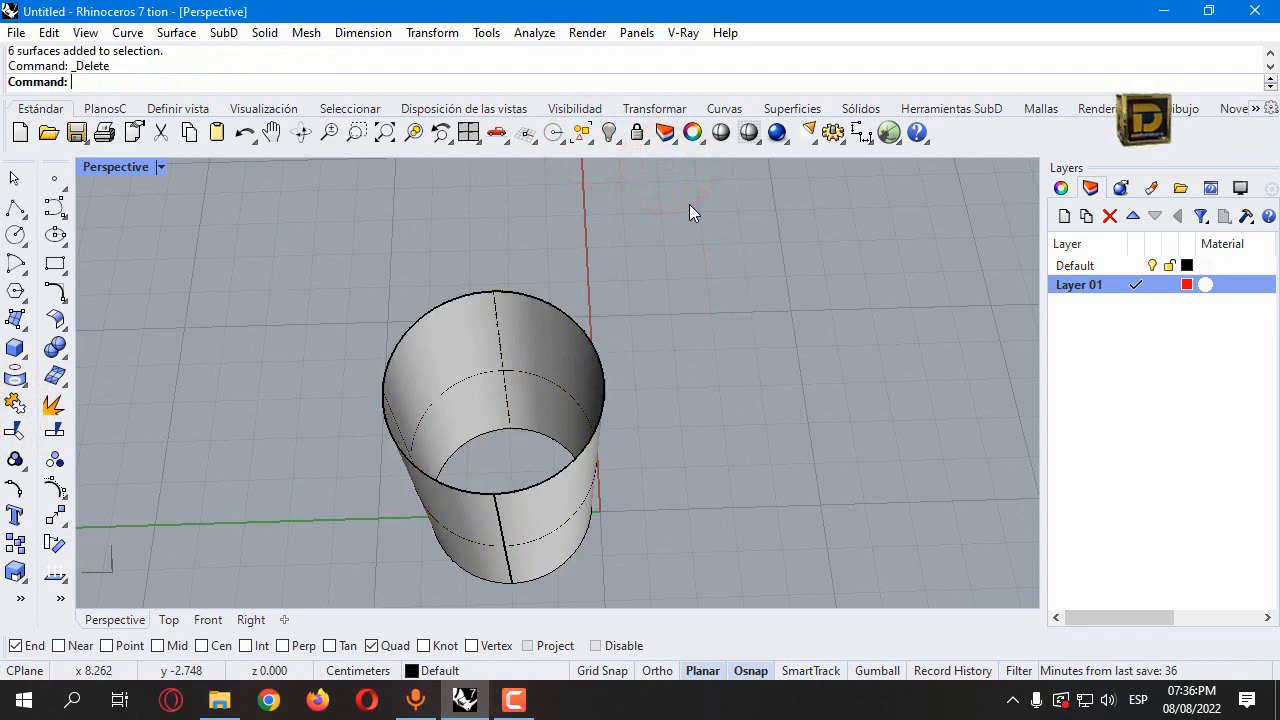
Step: Enlarge the outer wall very slightly with Scale 2D about the centre of its circle in the Top view, using Center snap and Ortho
left_click(533, 376)
key("ctrl+m")
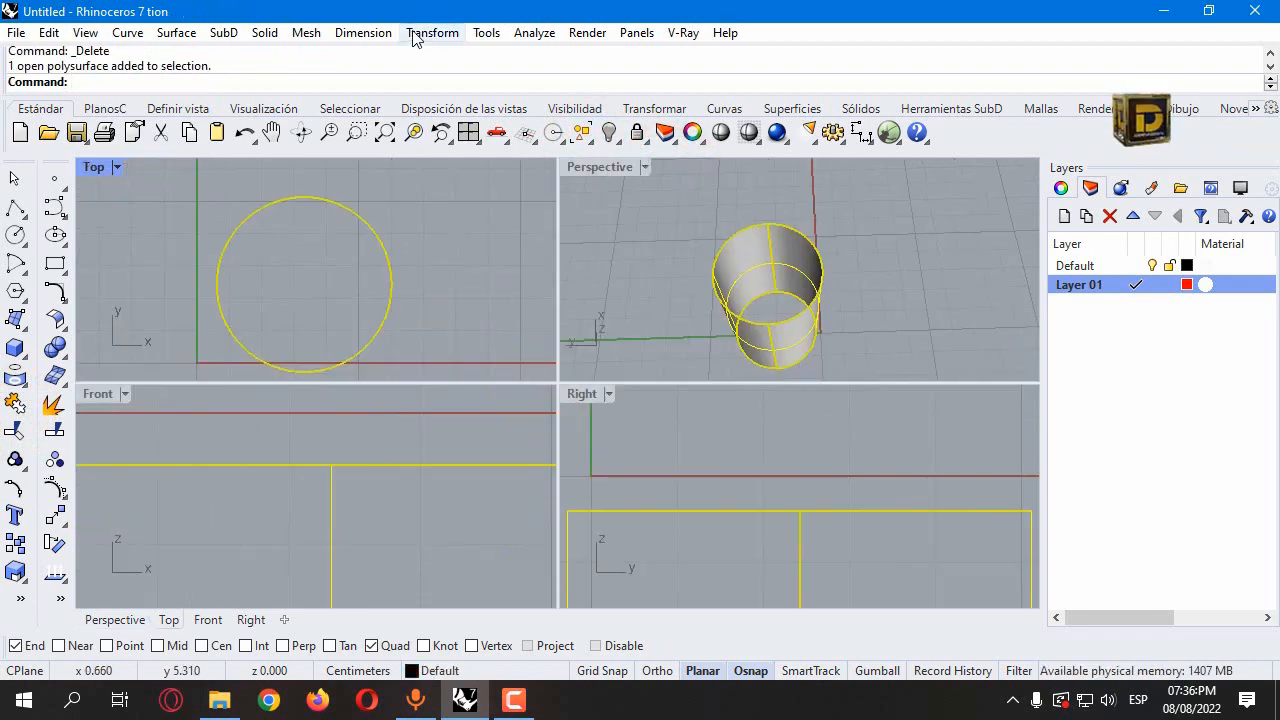
left_click(376, 36)
mouse_move(432, 32)
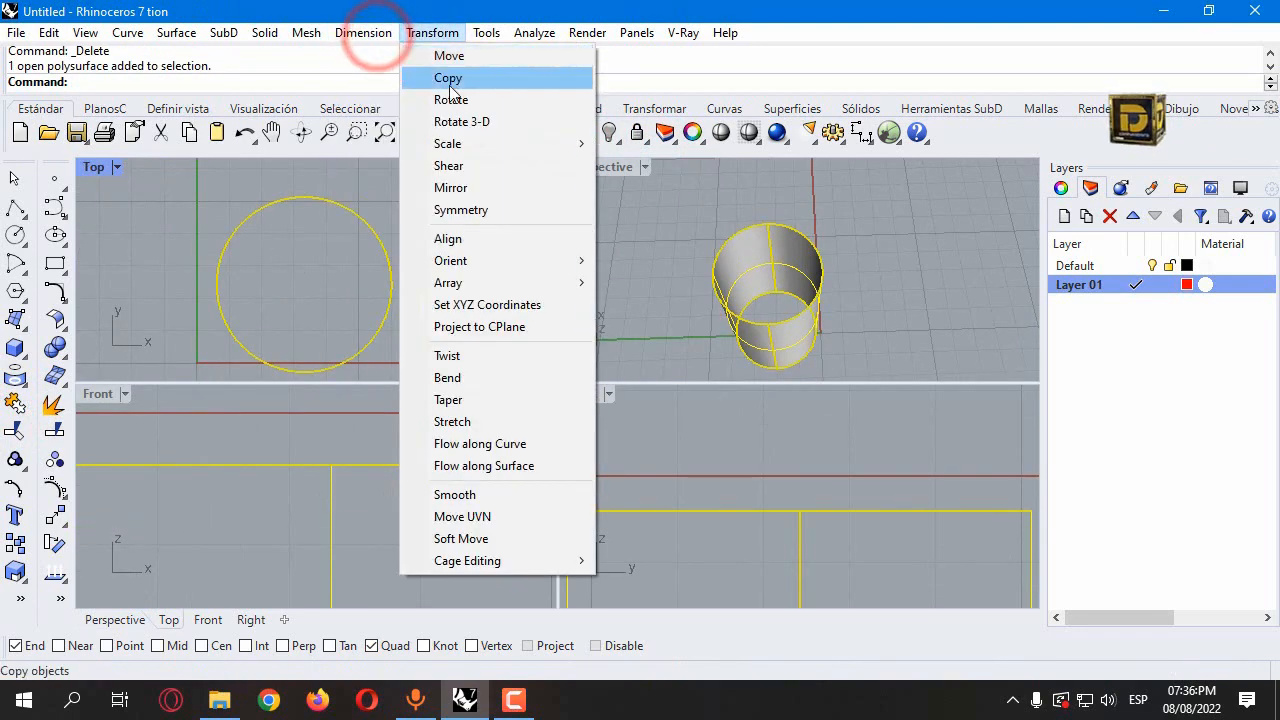
mouse_move(430, 140)
left_click(660, 172)
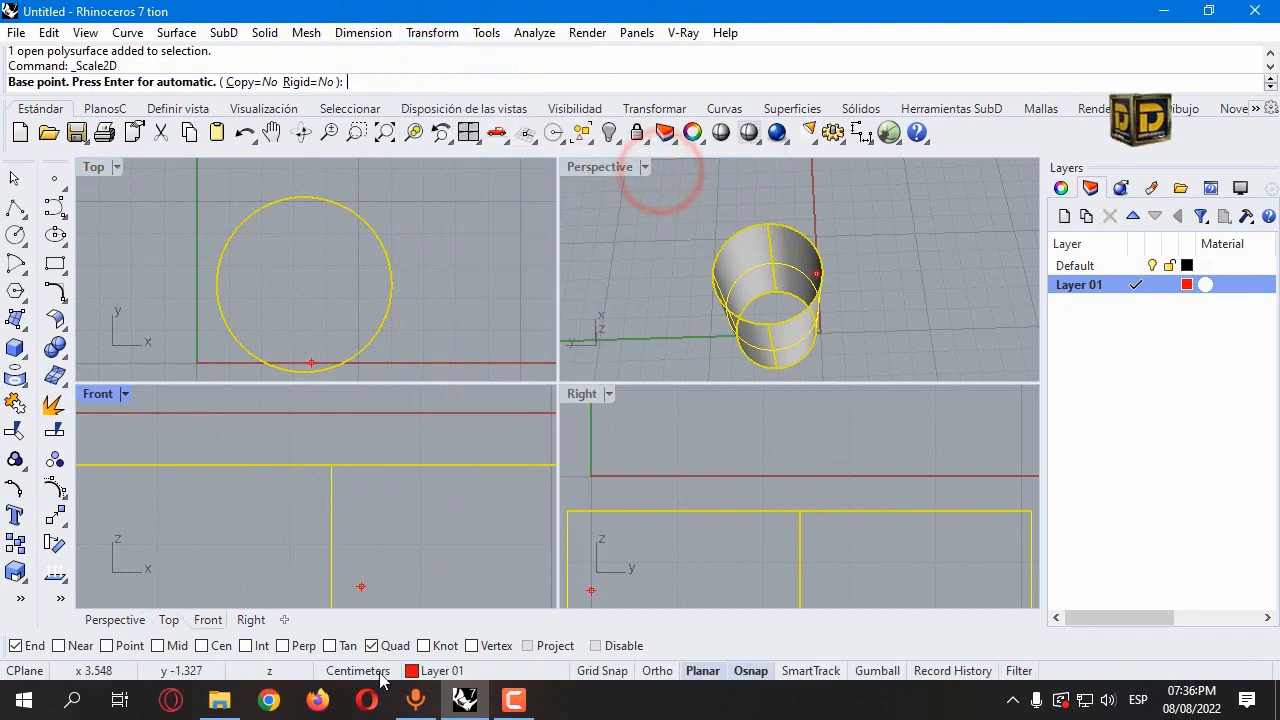
left_click(205, 646)
left_click(378, 352)
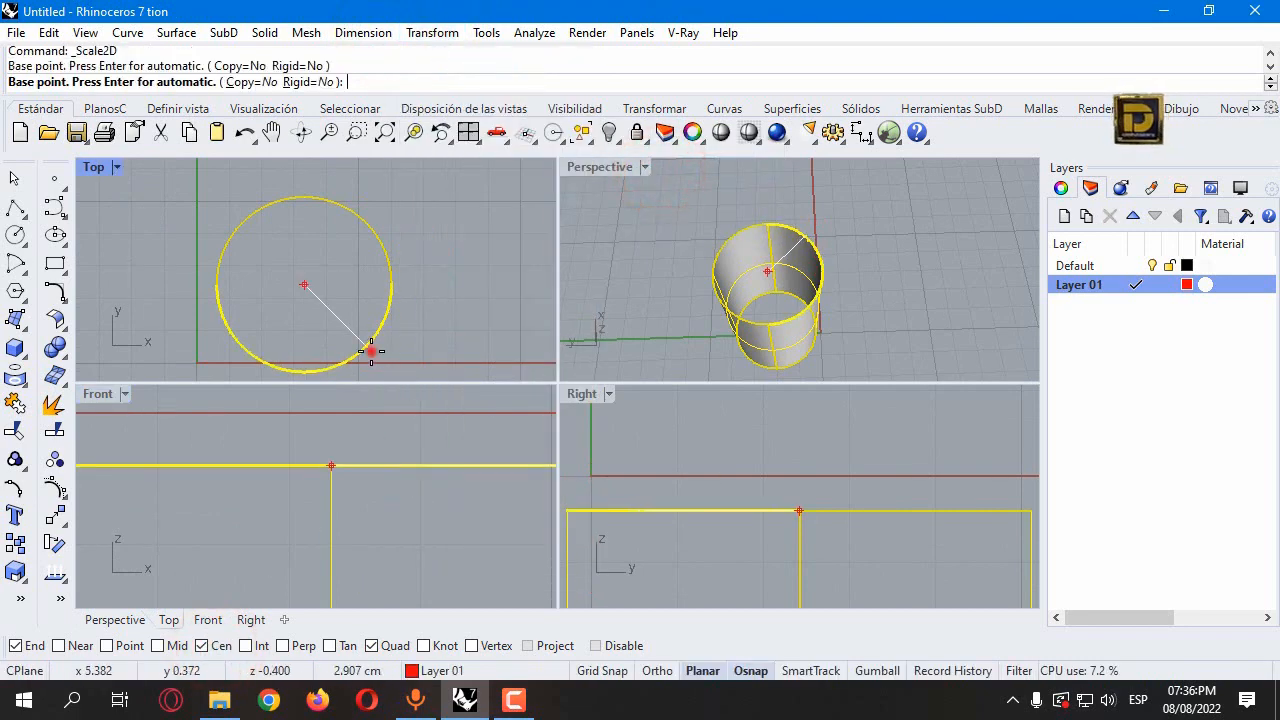
scroll(426, 297, "up", 5)
scroll(315, 265, "up", 2)
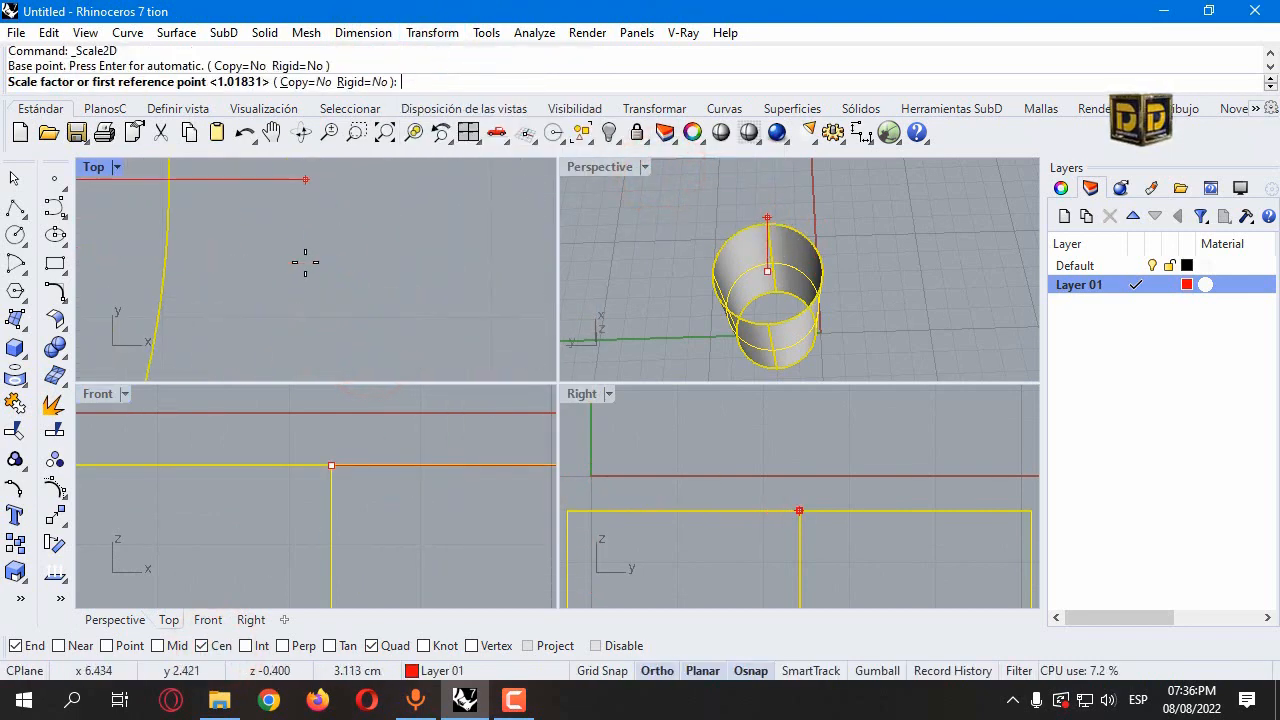
left_click(252, 252)
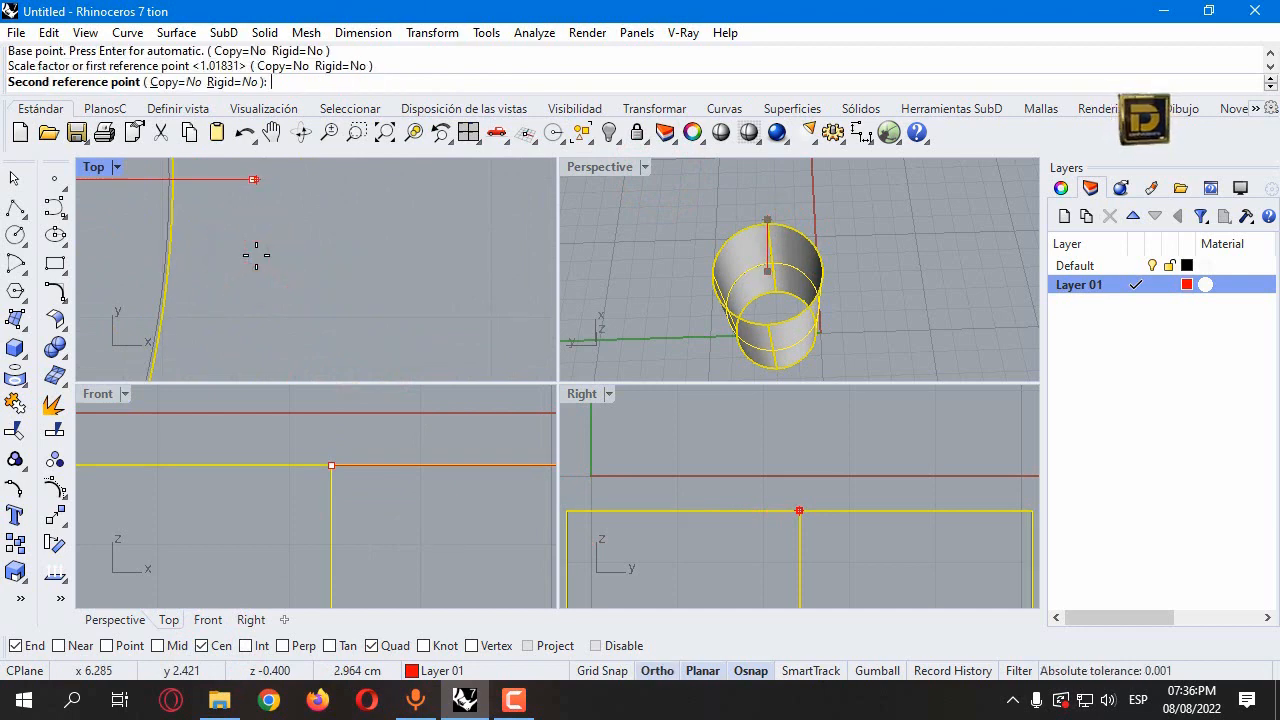
left_click(256, 256)
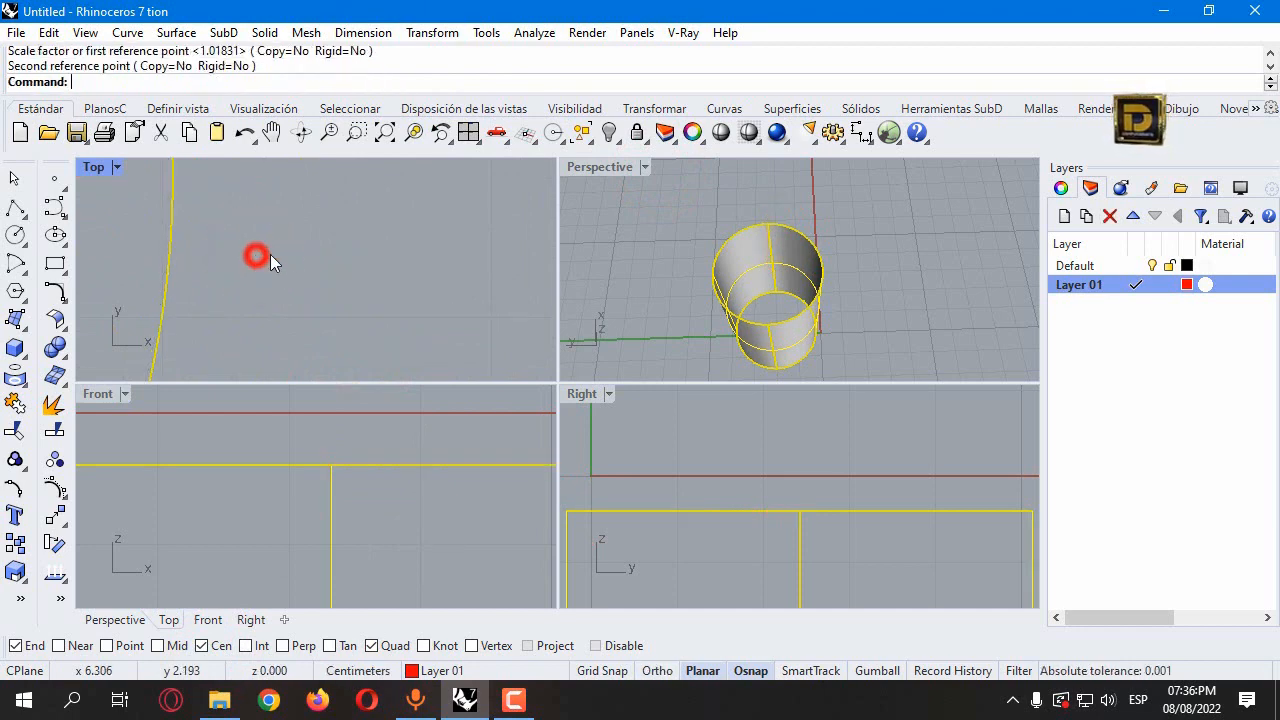
Step: Create a new layer and set its colour to green
left_click(1063, 216)
left_click(1187, 303)
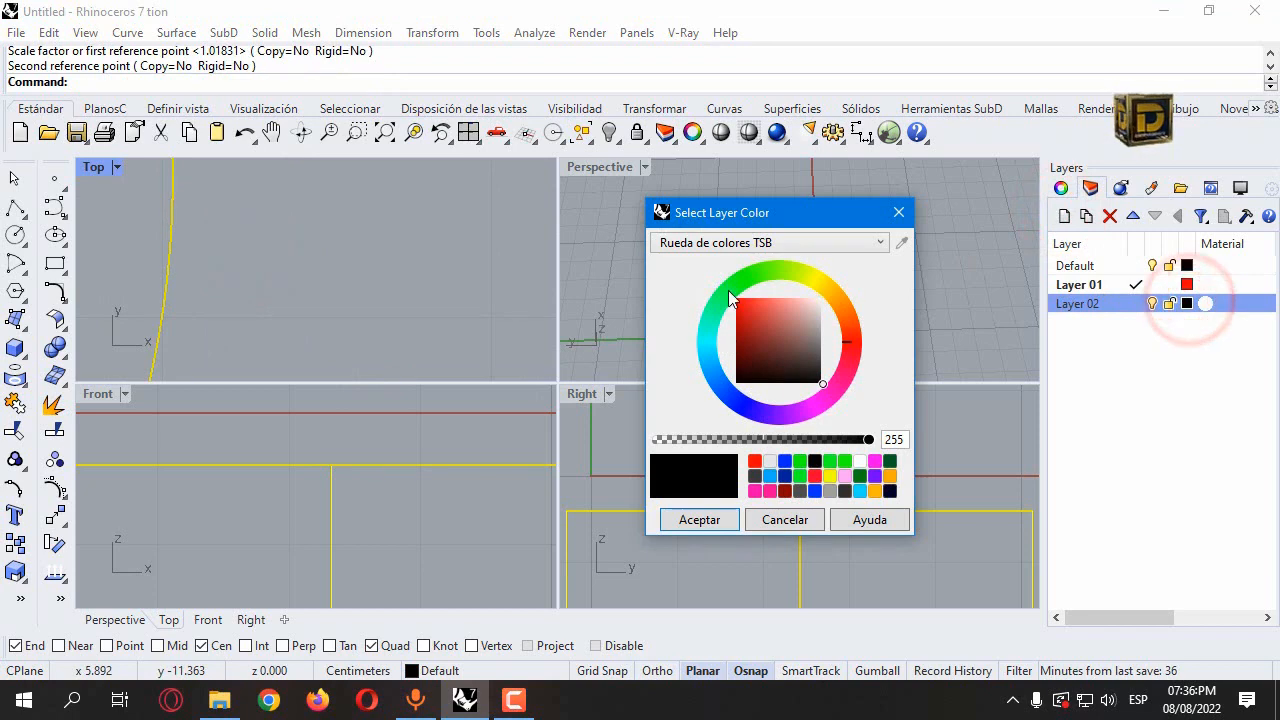
left_click(728, 290)
left_click(697, 519)
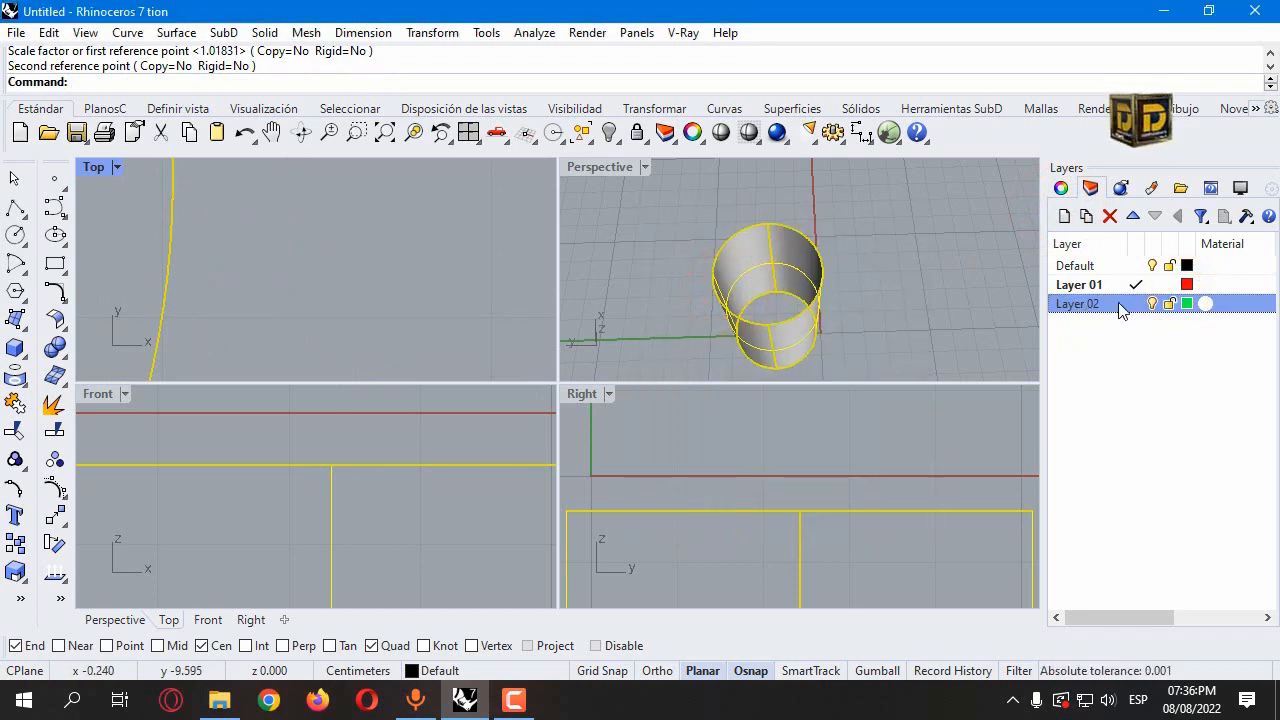
Step: Change the enlarged outer wall to the green layer and show all hidden objects
right_click(1120, 311)
left_click(1159, 596)
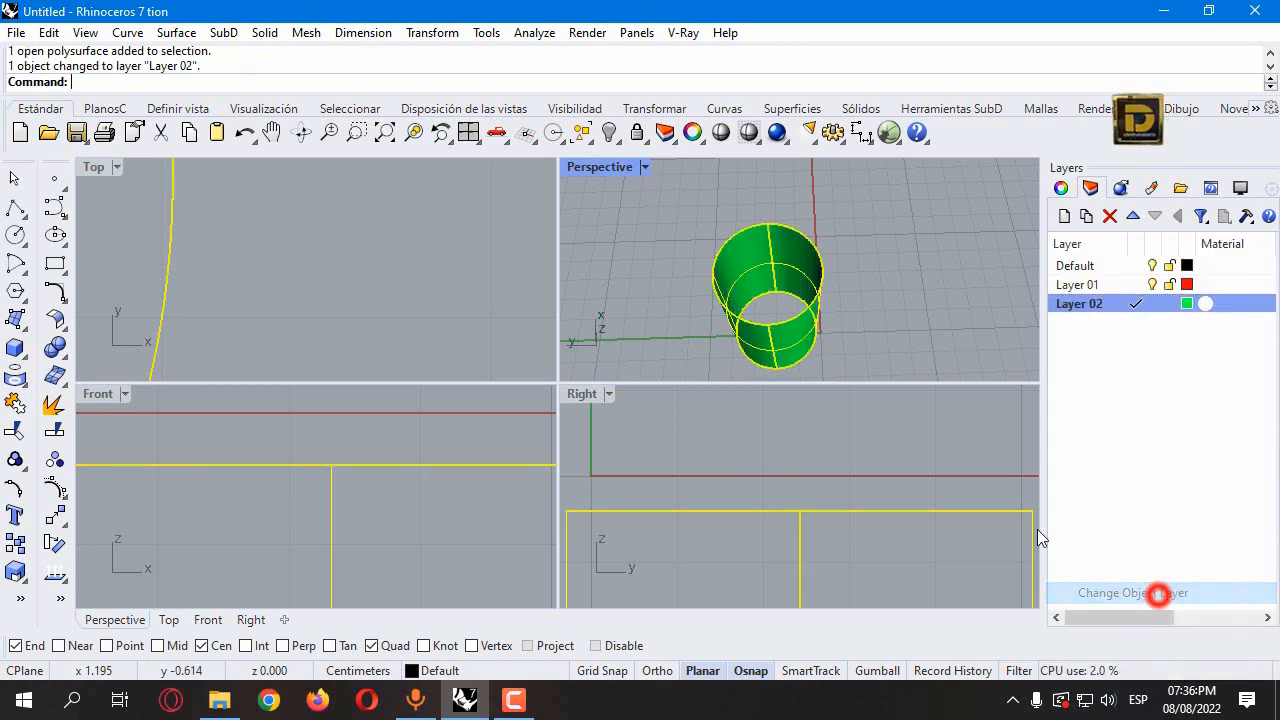
right_click(614, 134)
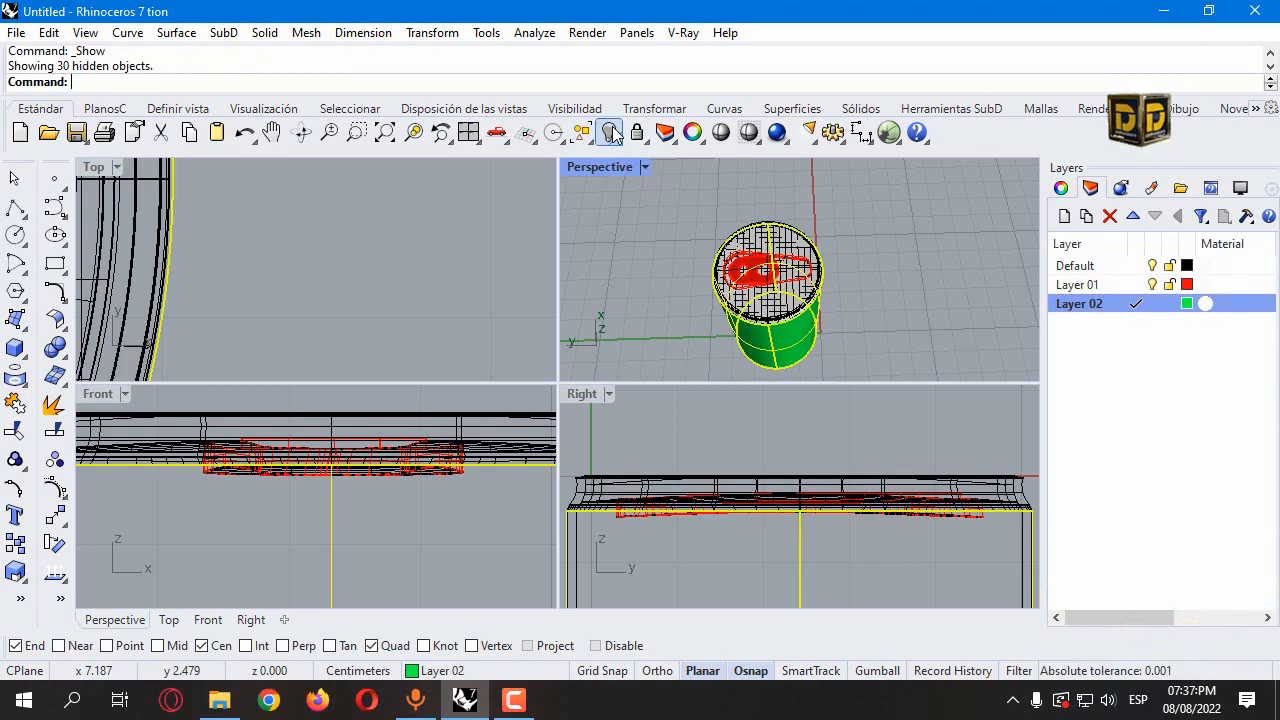
double_click(602, 167)
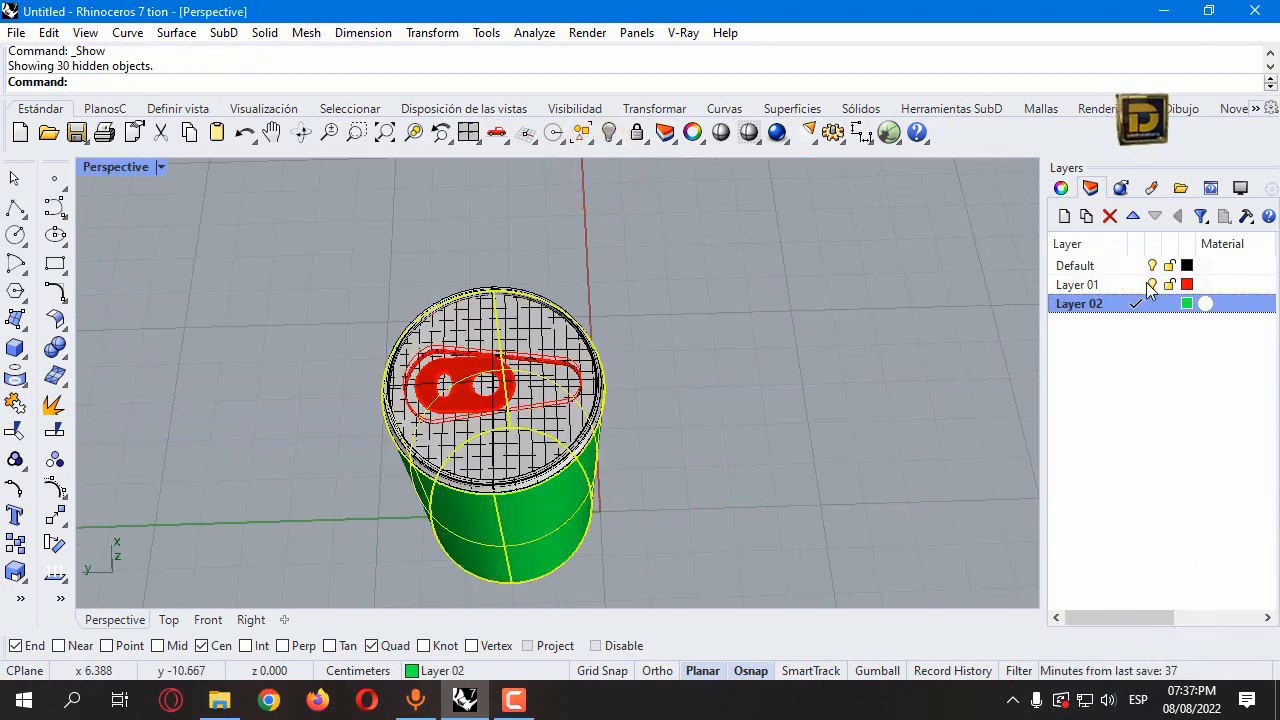
scroll(466, 383, "up", 4)
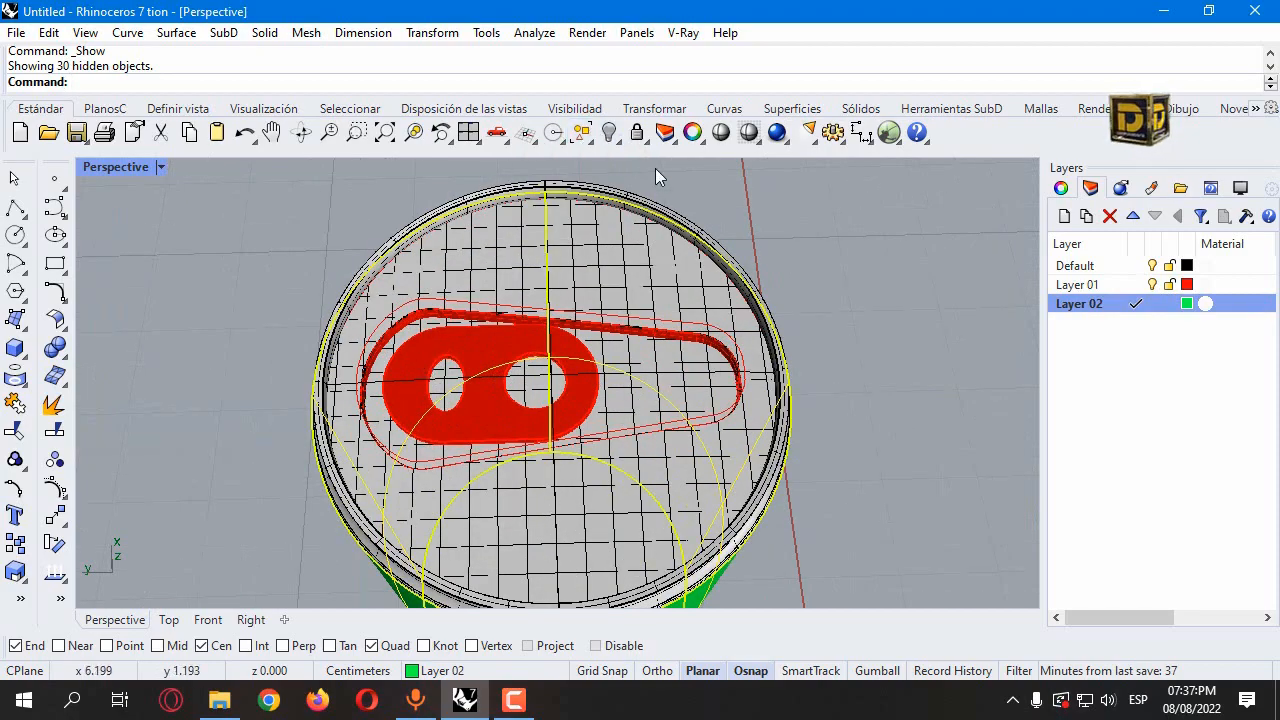